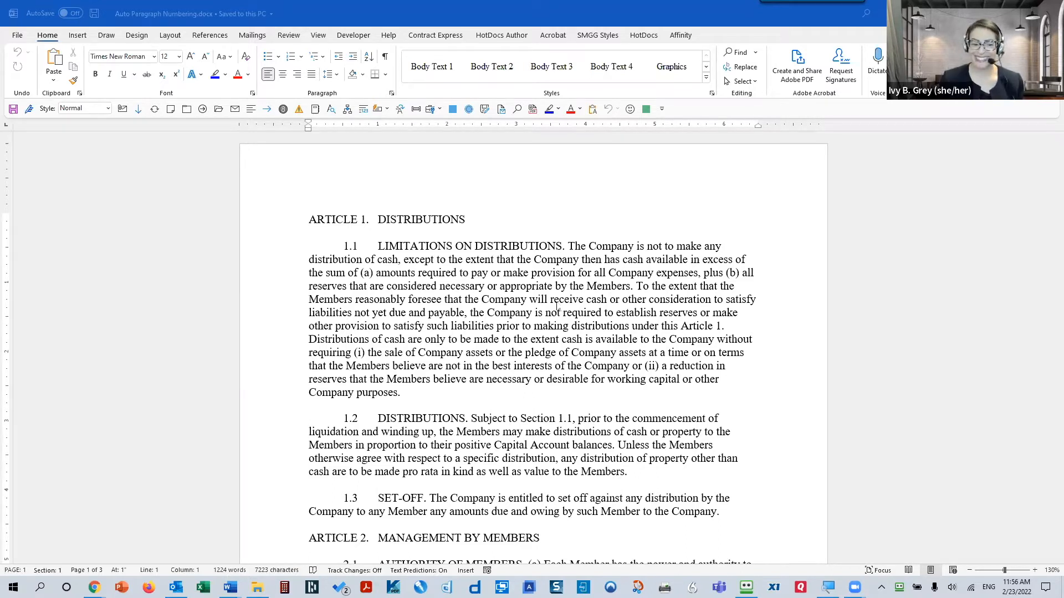
- Check the numbering of the first article by placing the cursor around section number 1.1 and selecting the "ARTICLE 1." label
{"action": "left_click", "coordinate": [480, 287]}
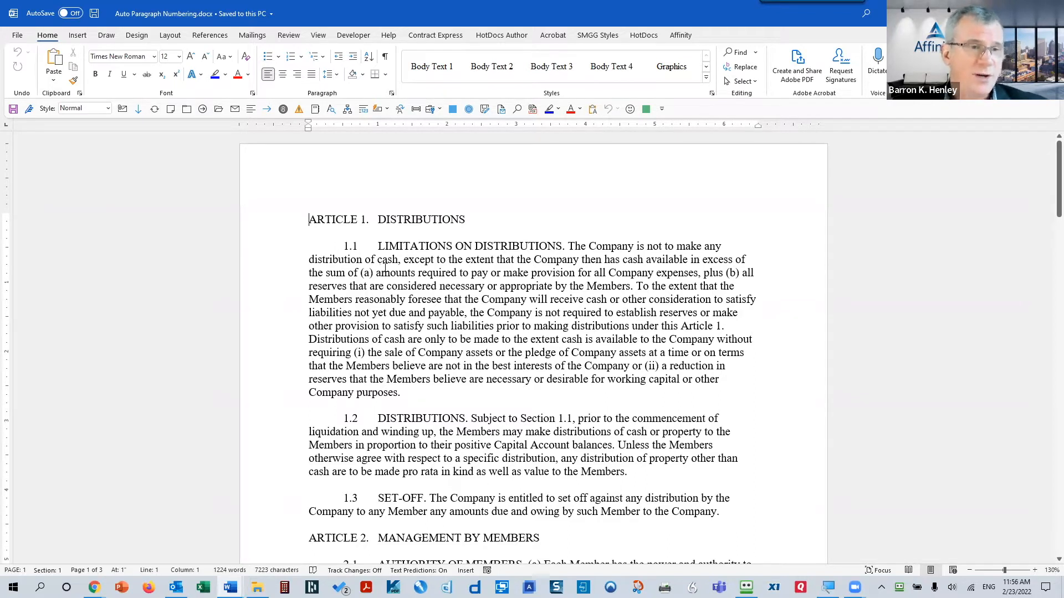
{"action": "left_click", "coordinate": [350, 245]}
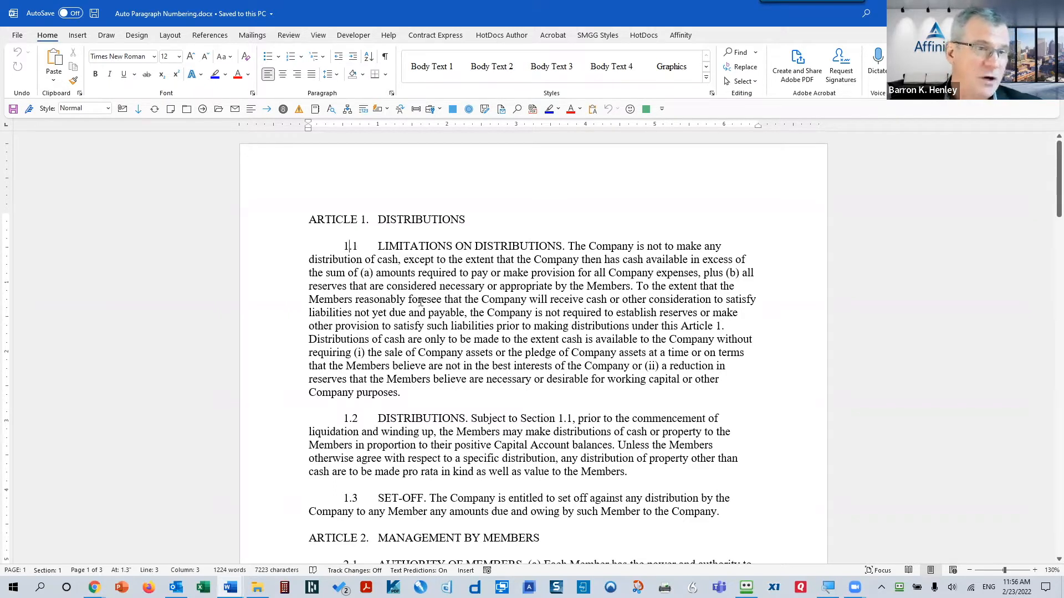
{"action": "left_click", "coordinate": [325, 246]}
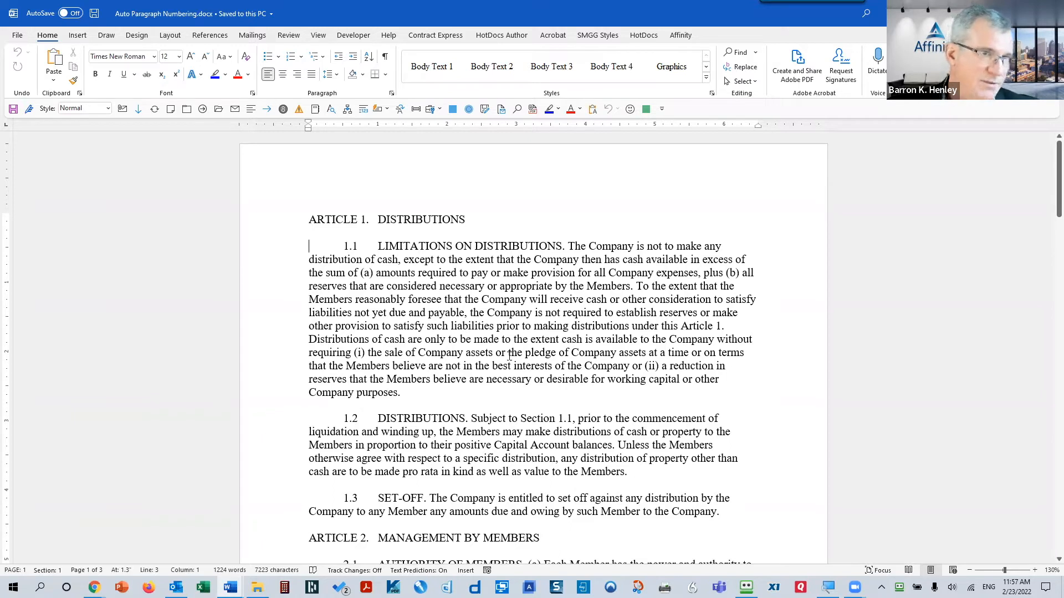
{"action": "key", "text": "Up"}
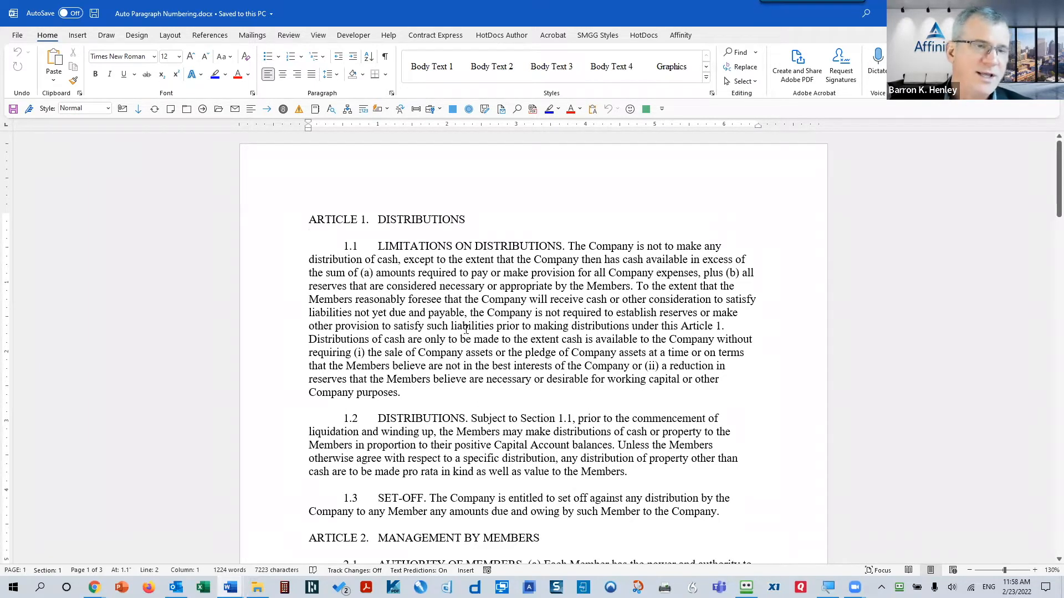
{"action": "left_click_drag", "start_coordinate": [309, 219], "coordinate": [369, 219]}
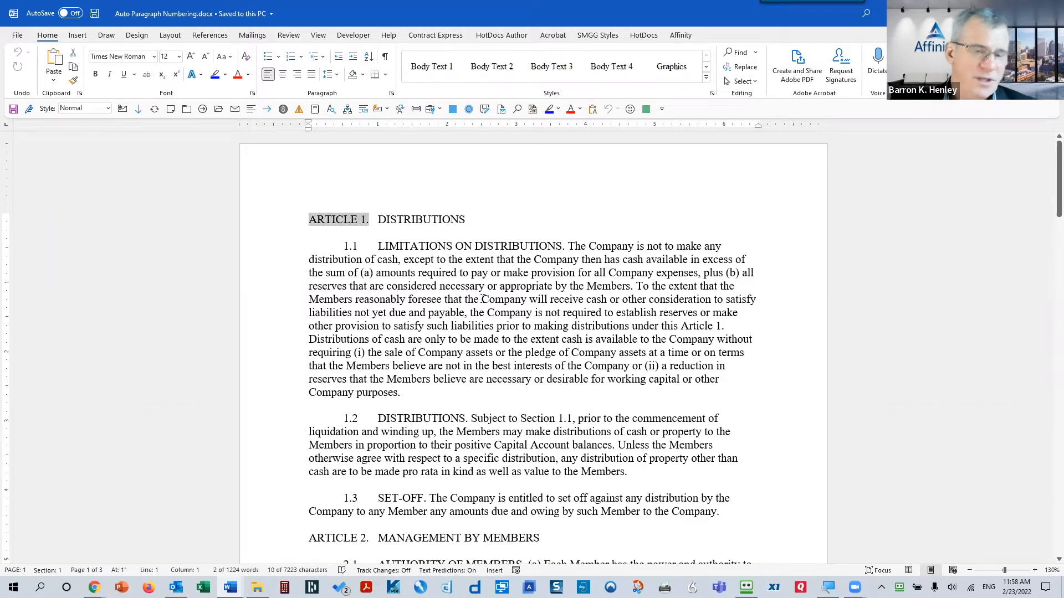
- Open the document "Alignment and Line Spacing.docx" from the Training Documents folder and enlarge it to 200%
{"action": "key", "text": "ctrl+F12"}
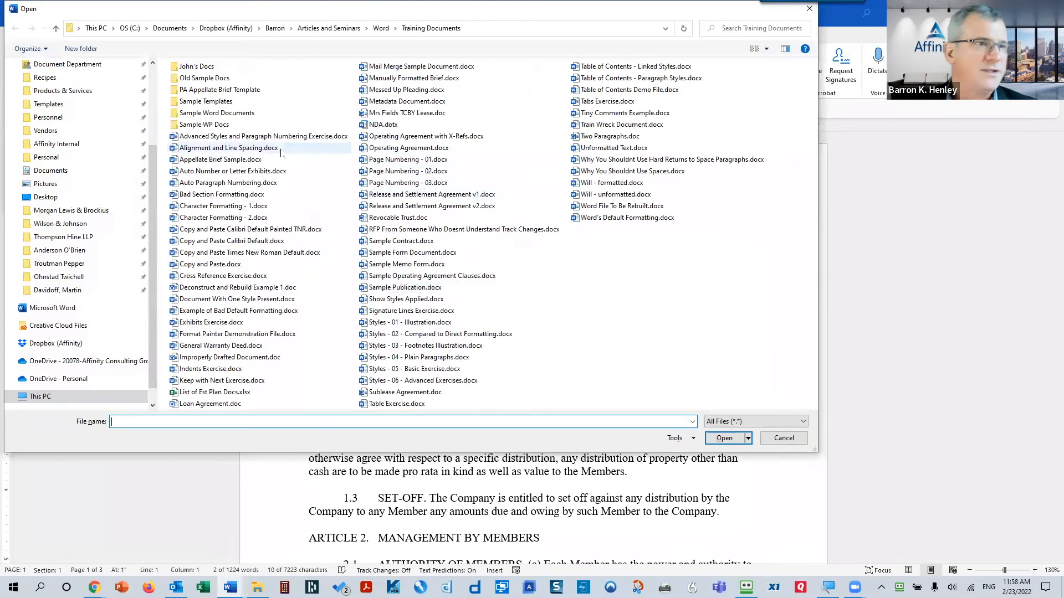
{"action": "double_click", "coordinate": [248, 148]}
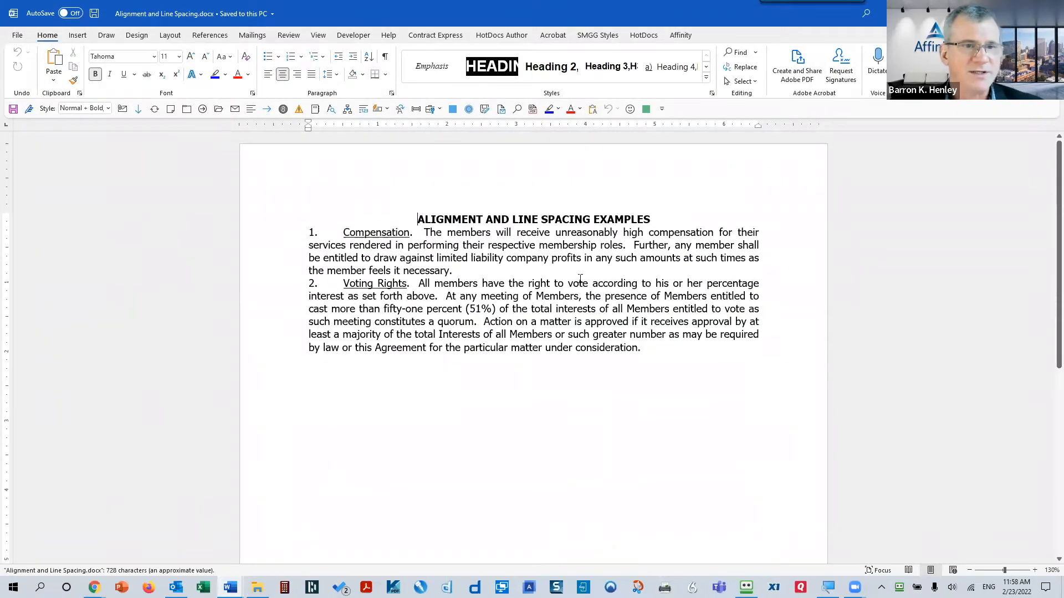
{"action": "scroll", "coordinate": [578, 279], "scroll_direction": "up", "scroll_amount": 6}
{"action": "scroll", "coordinate": [588, 285], "scroll_direction": "up", "scroll_amount": 1}
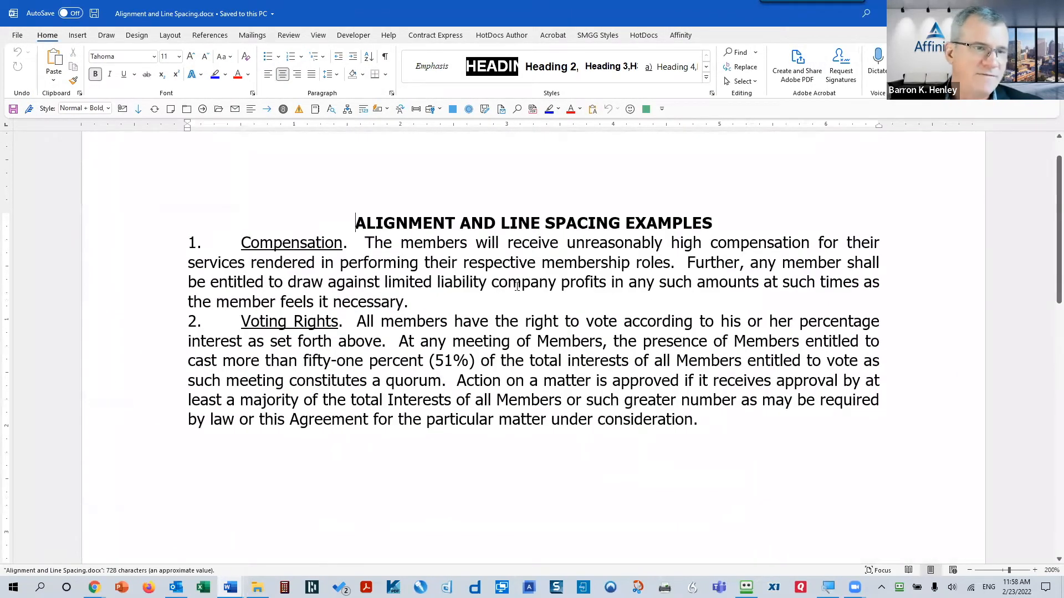
- Examine the automatic numbers of the two numbered paragraphs and the text of the Compensation paragraph
{"action": "left_click", "coordinate": [251, 249]}
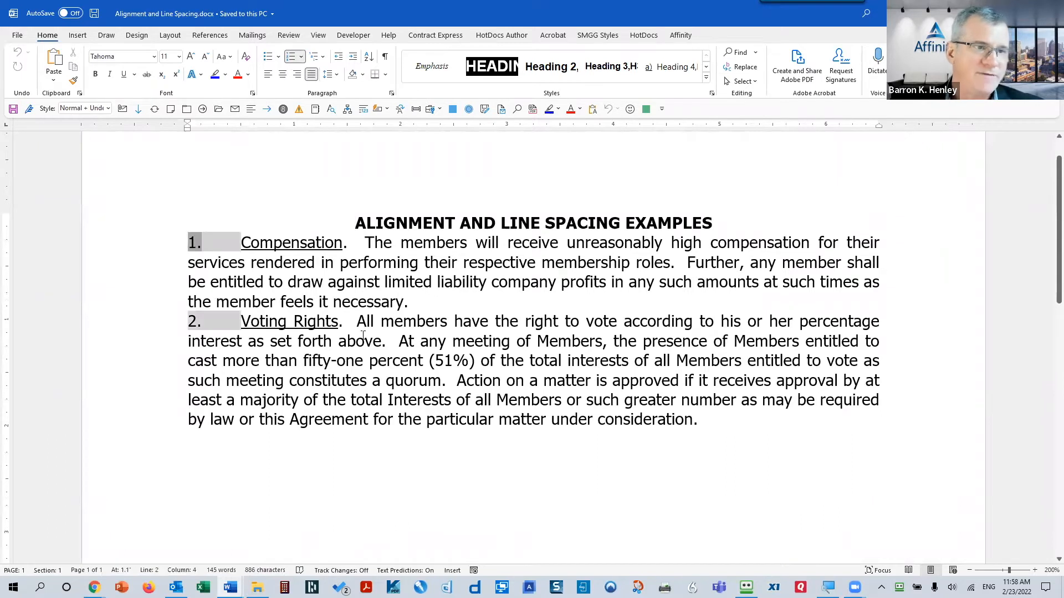
{"action": "left_click", "coordinate": [426, 302]}
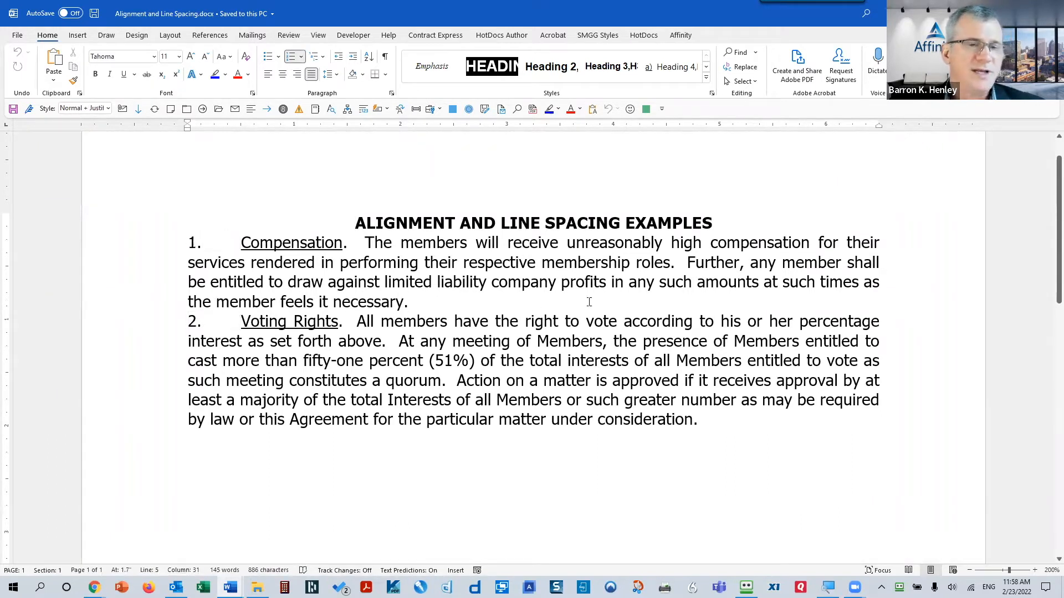
{"action": "left_click", "coordinate": [537, 248], "text": "shift"}
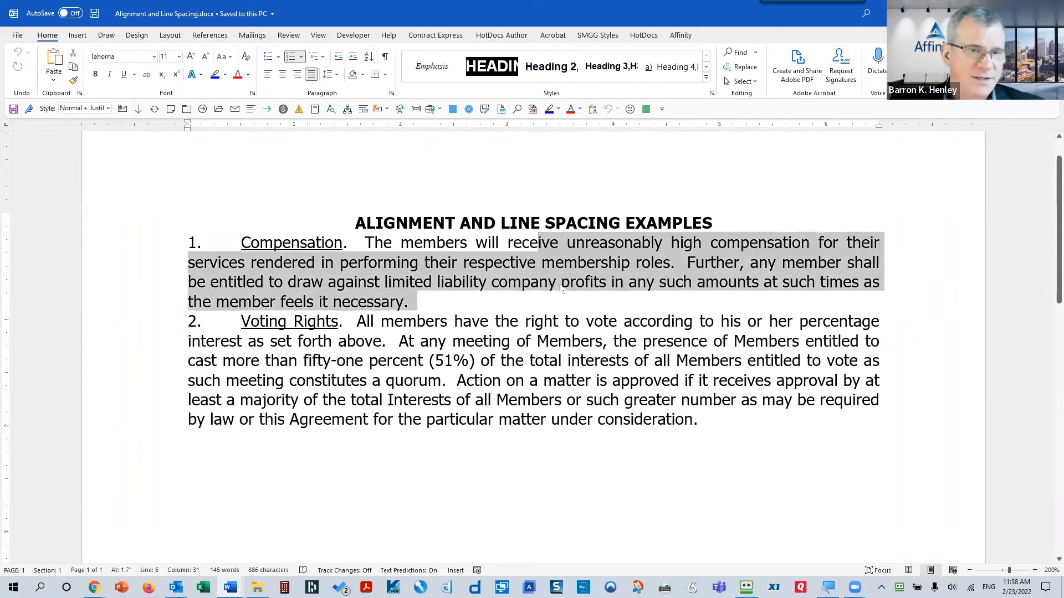
{"action": "left_click", "coordinate": [497, 305]}
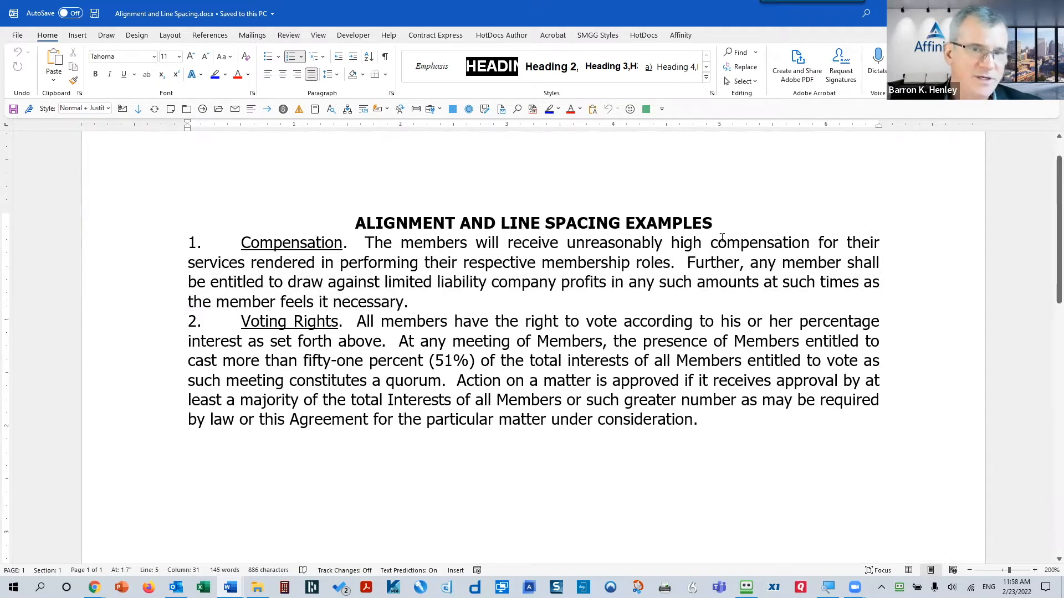
- Insert a blank line below the title and an unnumbered blank line between the Compensation and Voting Rights paragraphs
{"action": "left_click", "coordinate": [715, 221]}
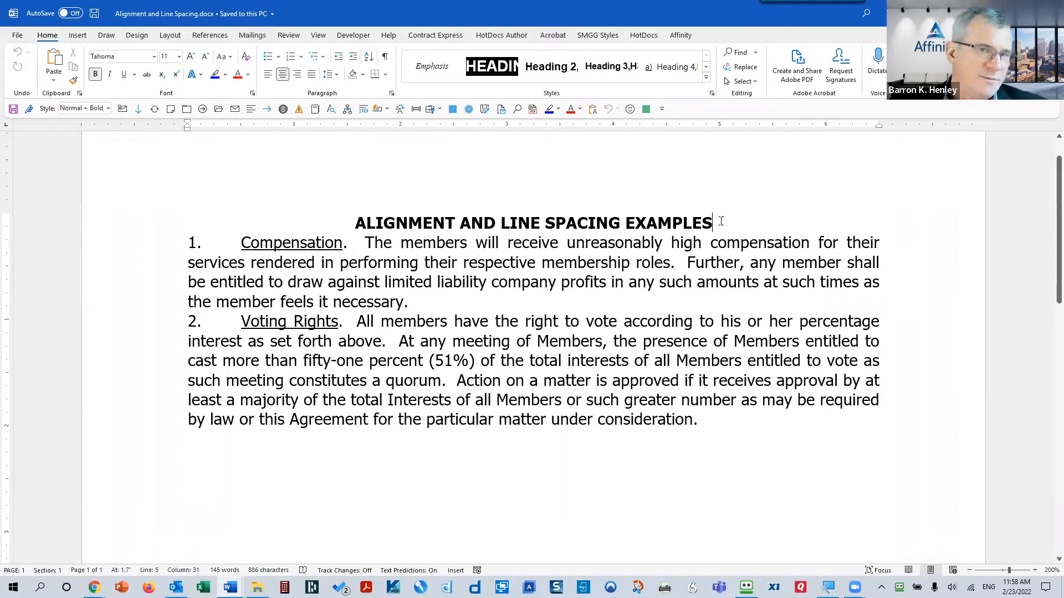
{"action": "key", "text": "Return"}
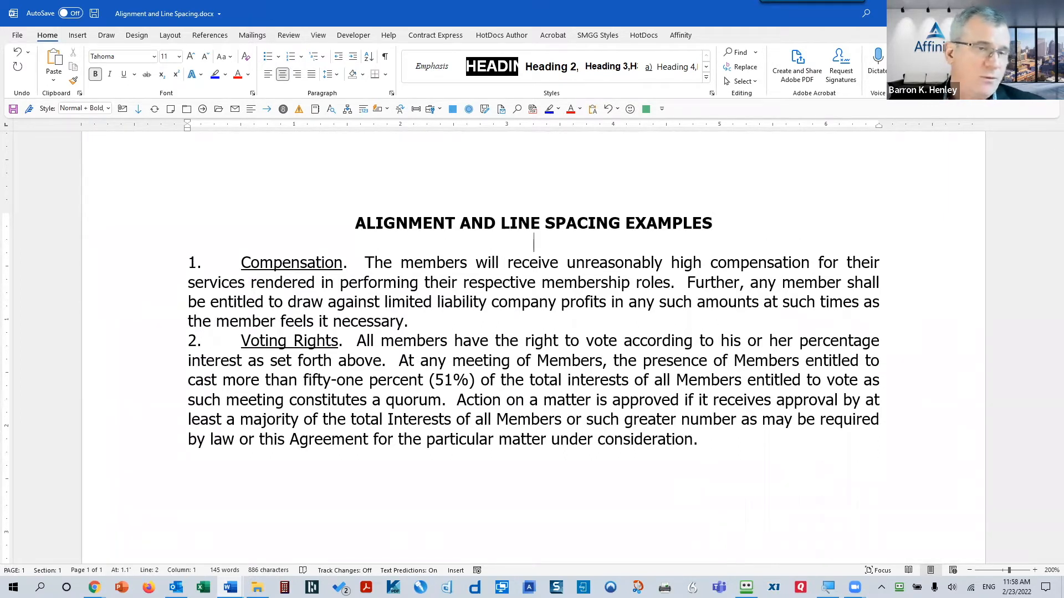
{"action": "left_click", "coordinate": [438, 320]}
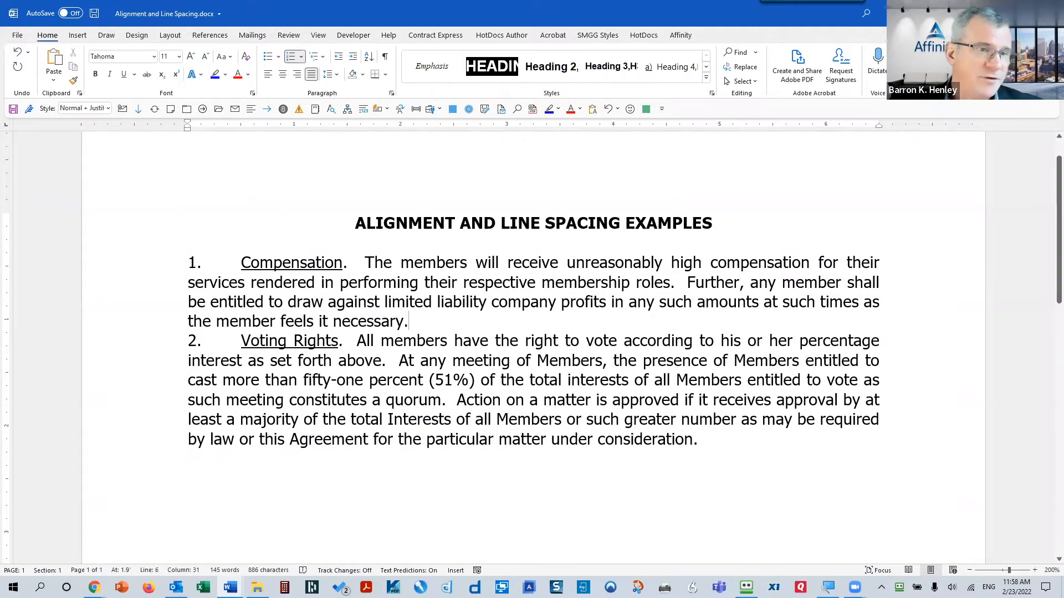
{"action": "key", "text": "Return"}
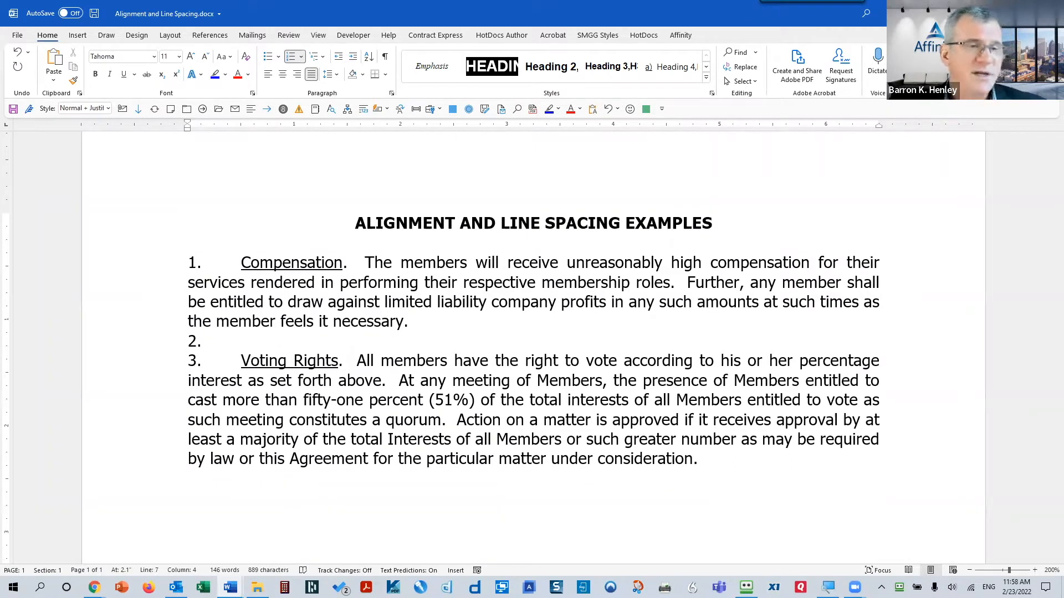
{"action": "key", "text": "BackSpace"}
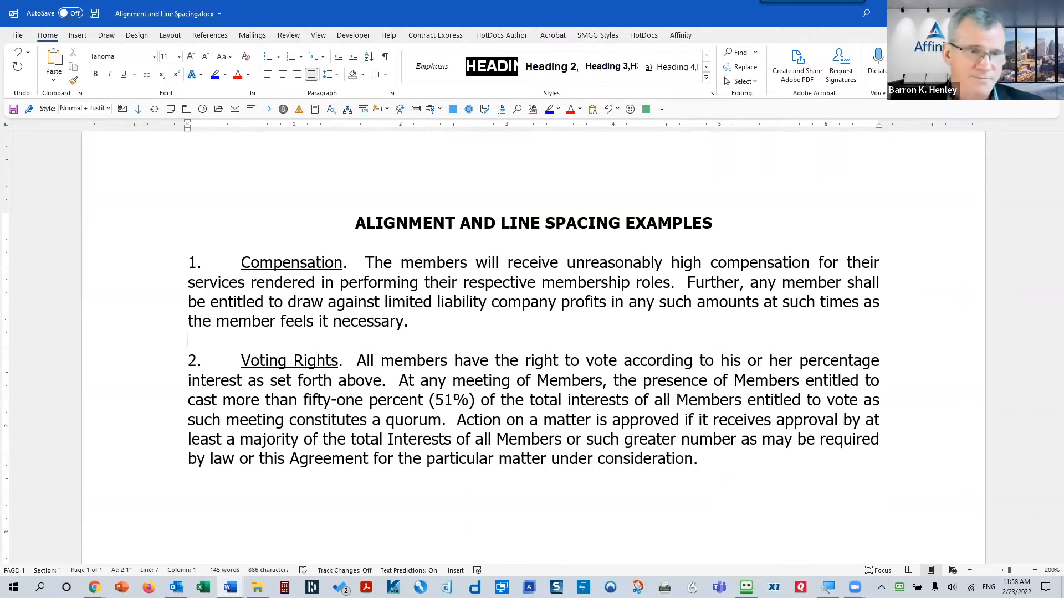
- Add a numbered paragraph reading "as;ldfjlkasjd" after Voting Rights, separated from it by an unnumbered blank line
{"action": "left_click", "coordinate": [717, 463]}
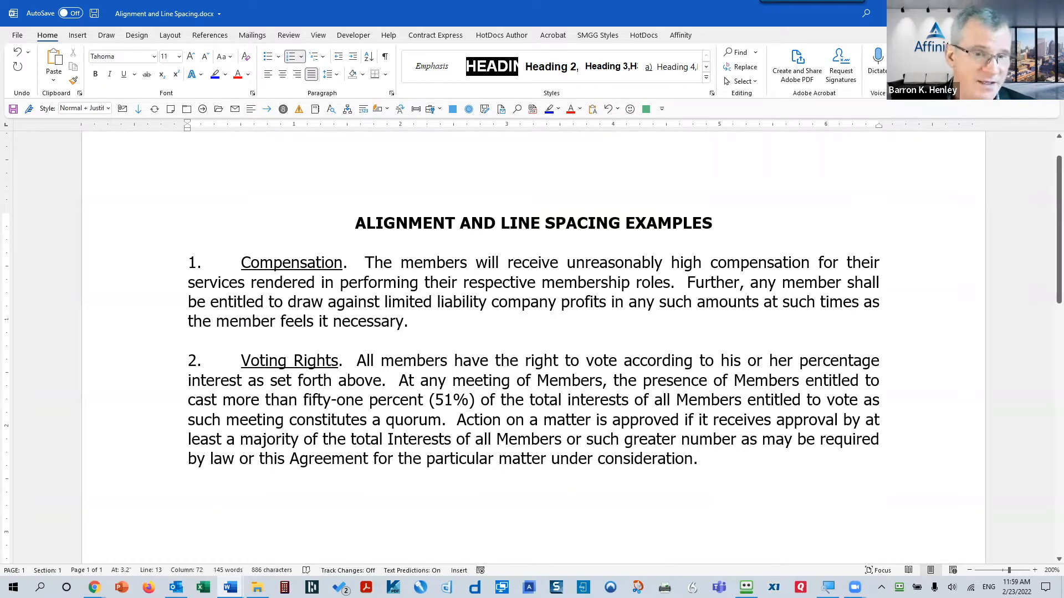
{"action": "key", "text": "Return"}
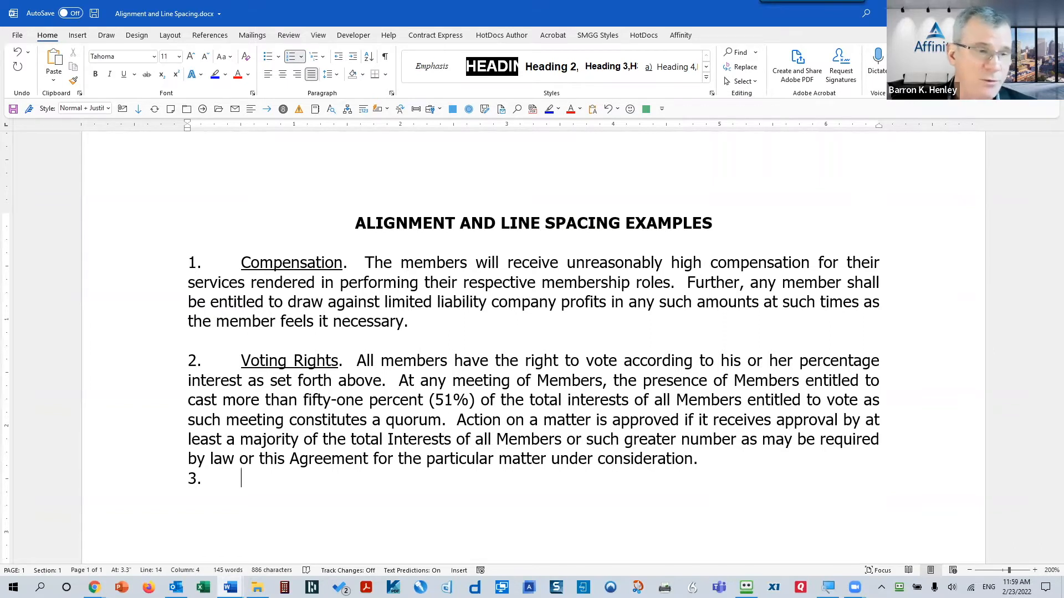
{"action": "key", "text": "Return"}
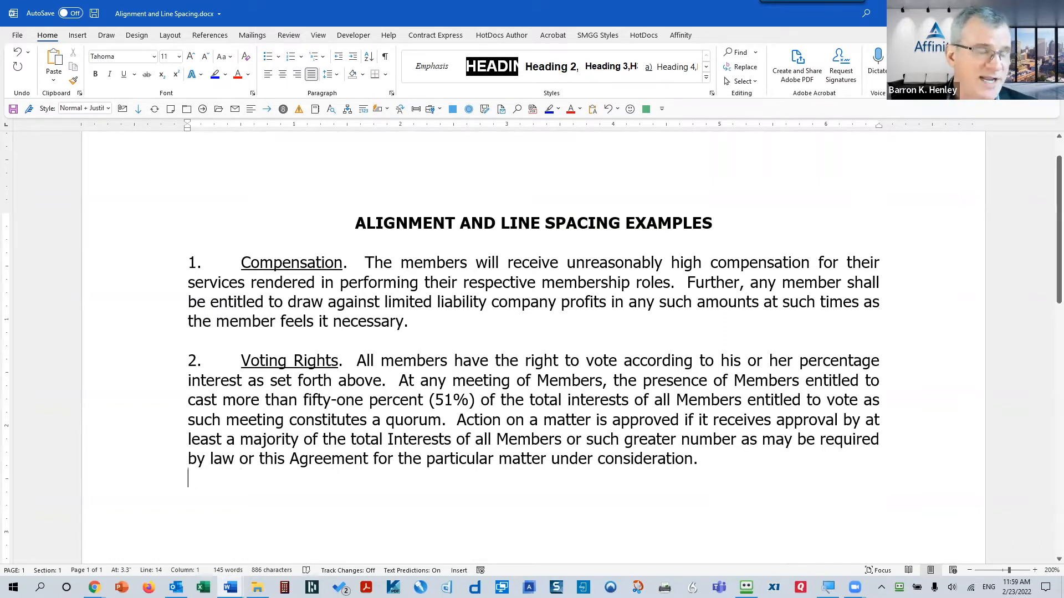
{"action": "key", "text": "ctrl+z"}
{"action": "left_click", "coordinate": [711, 459]}
{"action": "key", "text": "Return"}
{"action": "key", "text": "Down"}
{"action": "type", "text": "as;ldfjlkasjd"}
{"action": "key", "text": "Up"}
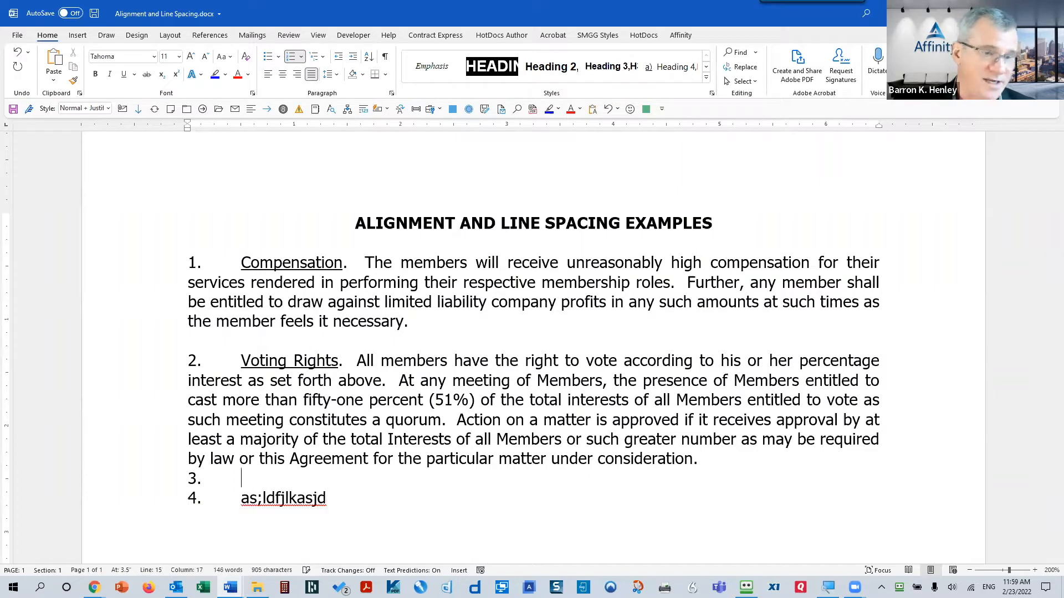
{"action": "key", "text": "BackSpace"}
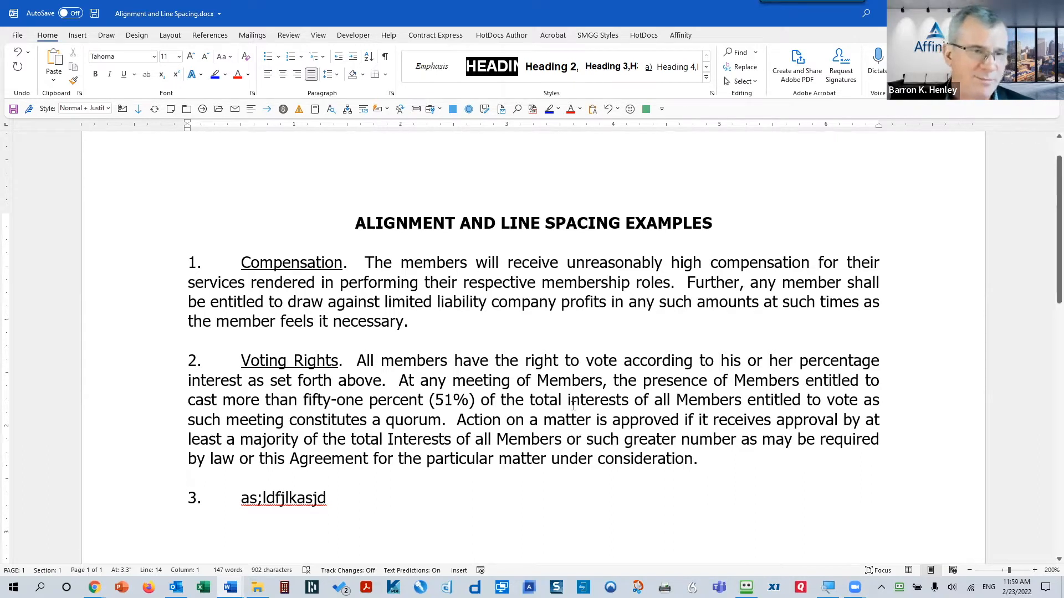
- Try to add space after the blank paragraph between Compensation and Voting Rights
{"action": "left_click", "coordinate": [227, 346]}
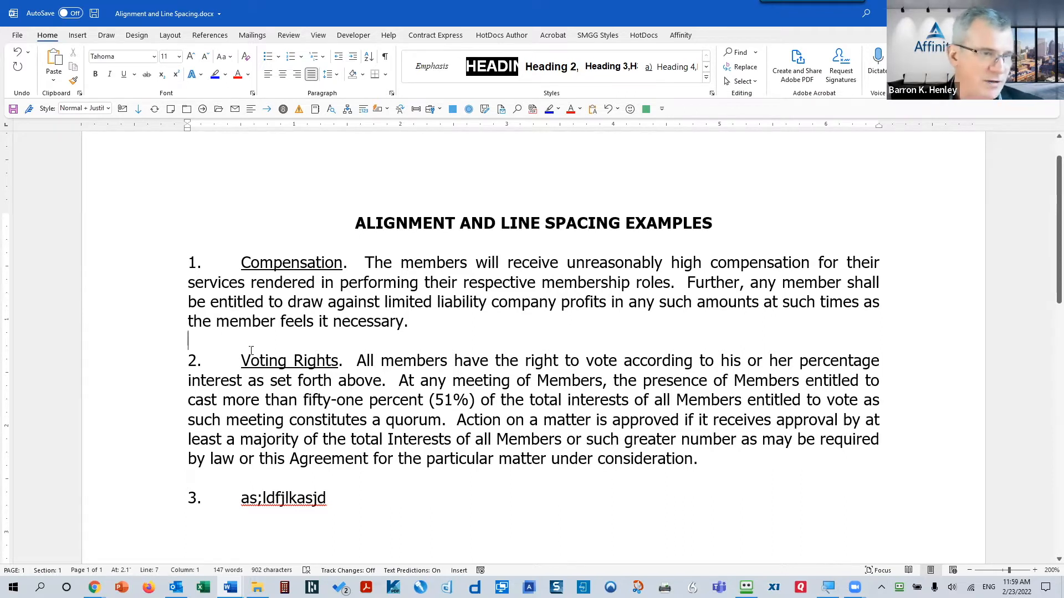
{"action": "left_click", "coordinate": [337, 78]}
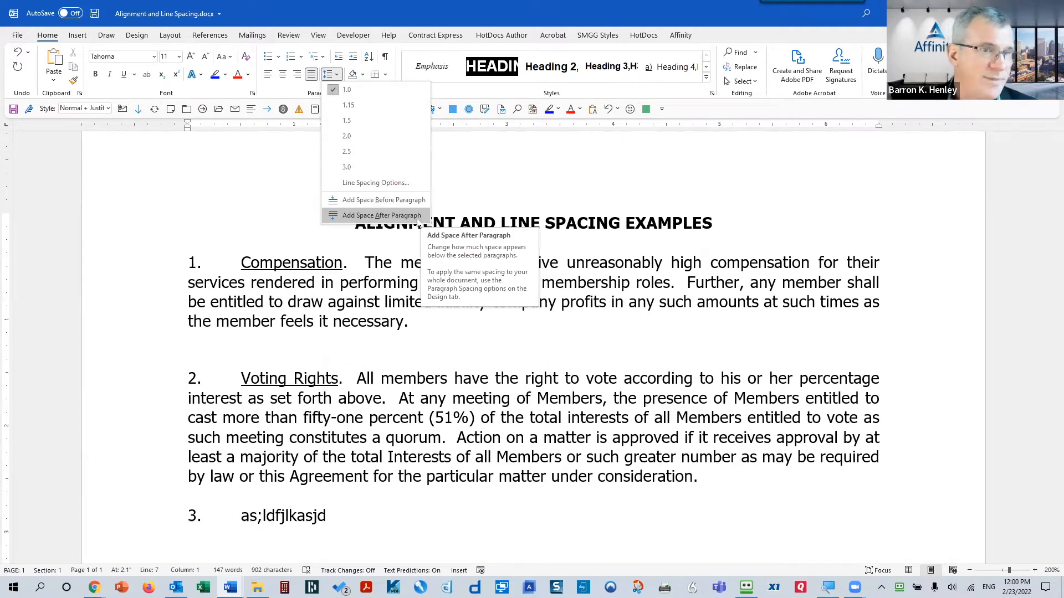
{"action": "left_click", "coordinate": [418, 217]}
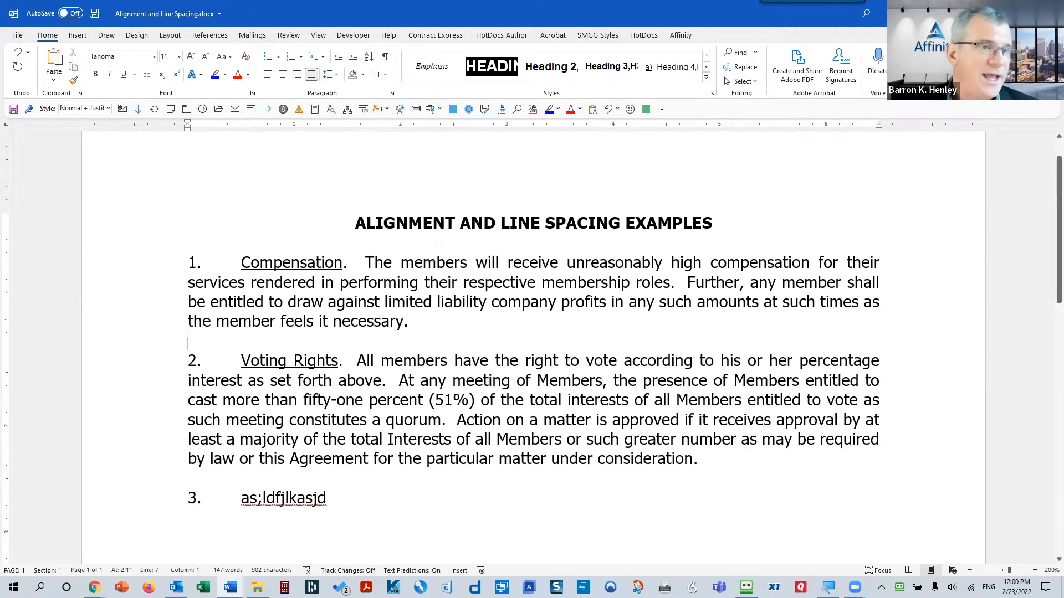
- Delete the blank lines below the title and between the numbered paragraphs, along with the "as;ldfjlkasjd" placeholder paragraph
{"action": "key", "text": "Delete"}
{"action": "left_click", "coordinate": [199, 463]}
{"action": "key", "text": "Delete"}
{"action": "left_click", "coordinate": [163, 463]}
{"action": "key", "text": "Delete"}
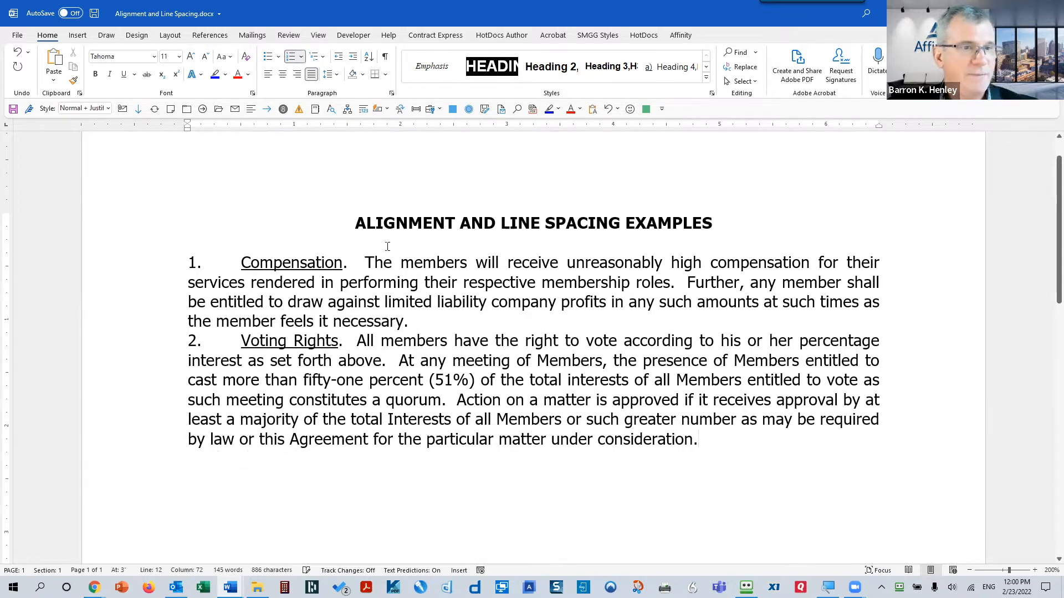
{"action": "left_click", "coordinate": [387, 246]}
{"action": "key", "text": "Delete"}
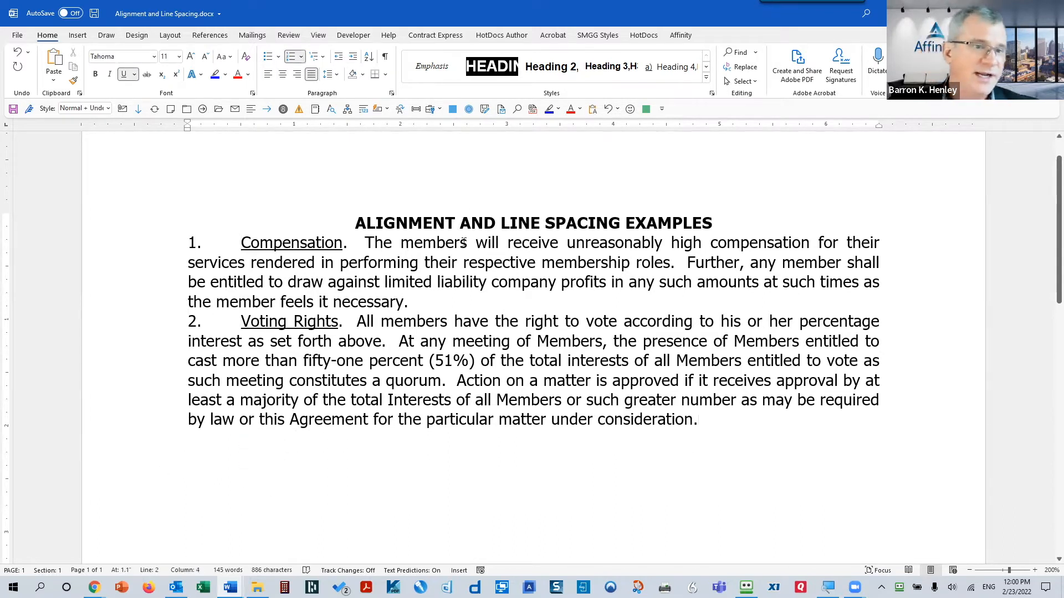
- Add space after the title and both numbered paragraphs using paragraph spacing
{"action": "left_click_drag", "start_coordinate": [459, 223], "coordinate": [470, 400]}
{"action": "left_click", "coordinate": [337, 76]}
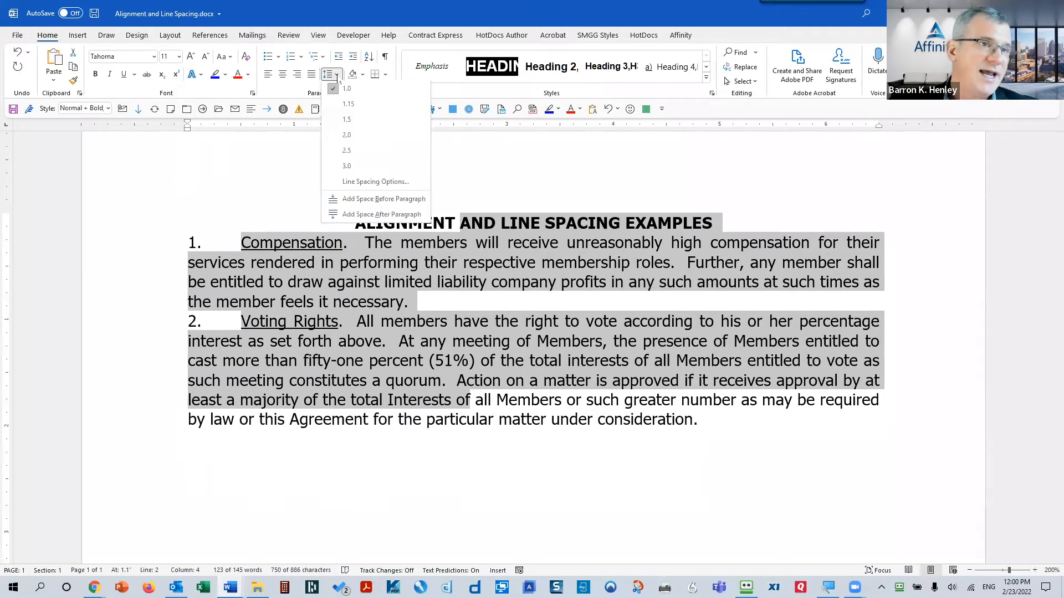
{"action": "left_click", "coordinate": [366, 214]}
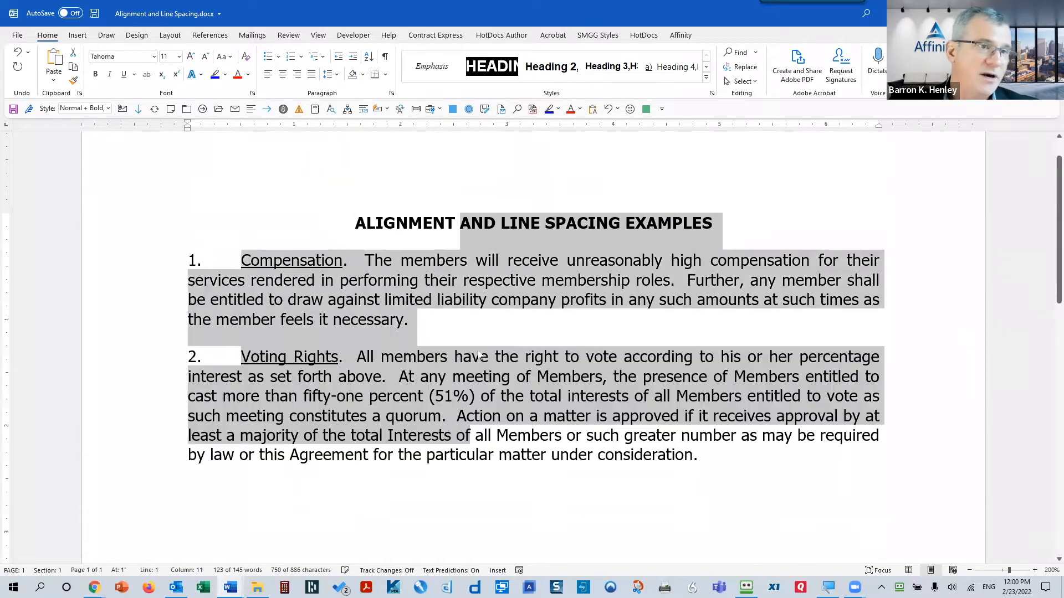
- Insert a numbered paragraph reading ";lkdjs;lsdaj" after Compensation and an empty numbered paragraph after Voting Rights
{"action": "left_click", "coordinate": [501, 346]}
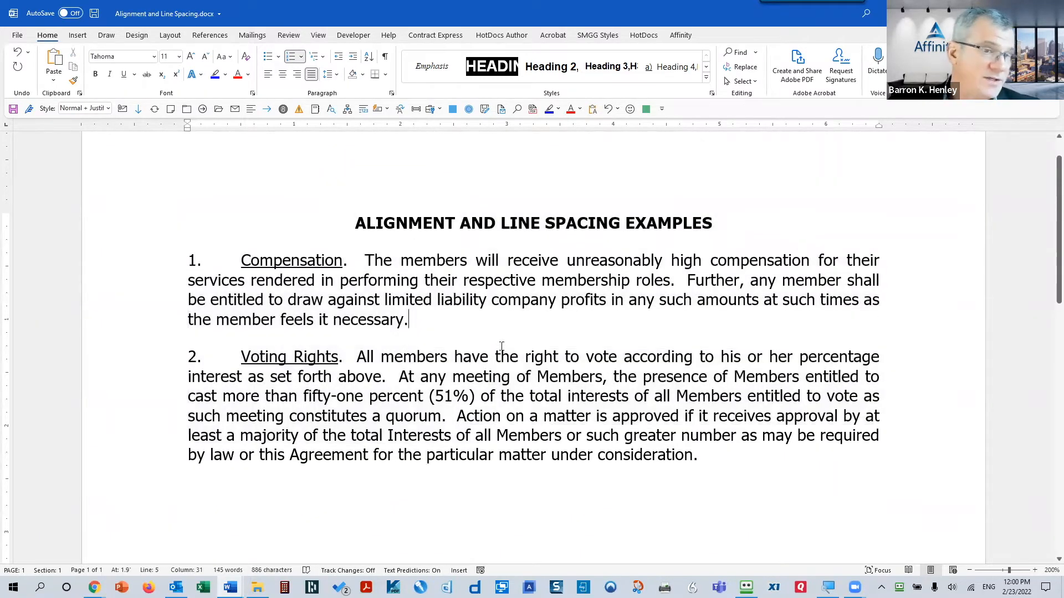
{"action": "key", "text": "Return"}
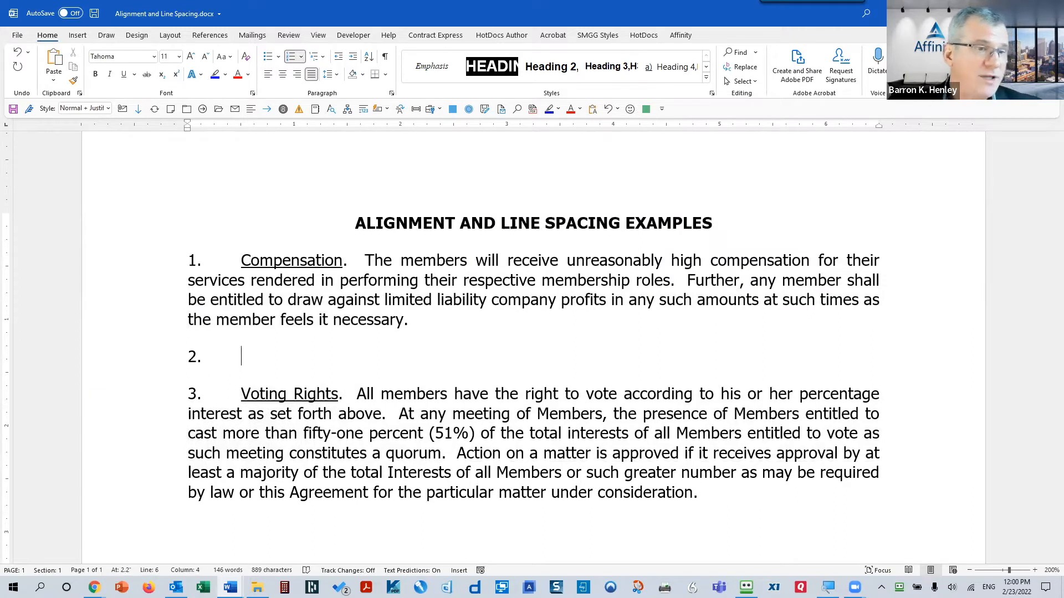
{"action": "type", "text": ";lkdjs;lsdaj"}
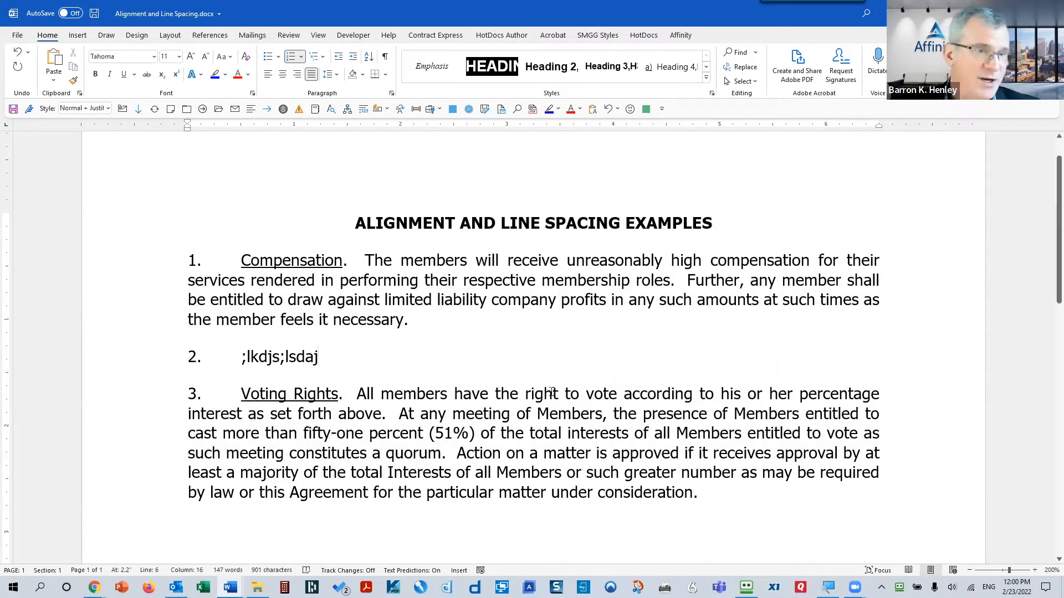
{"action": "left_click", "coordinate": [727, 489]}
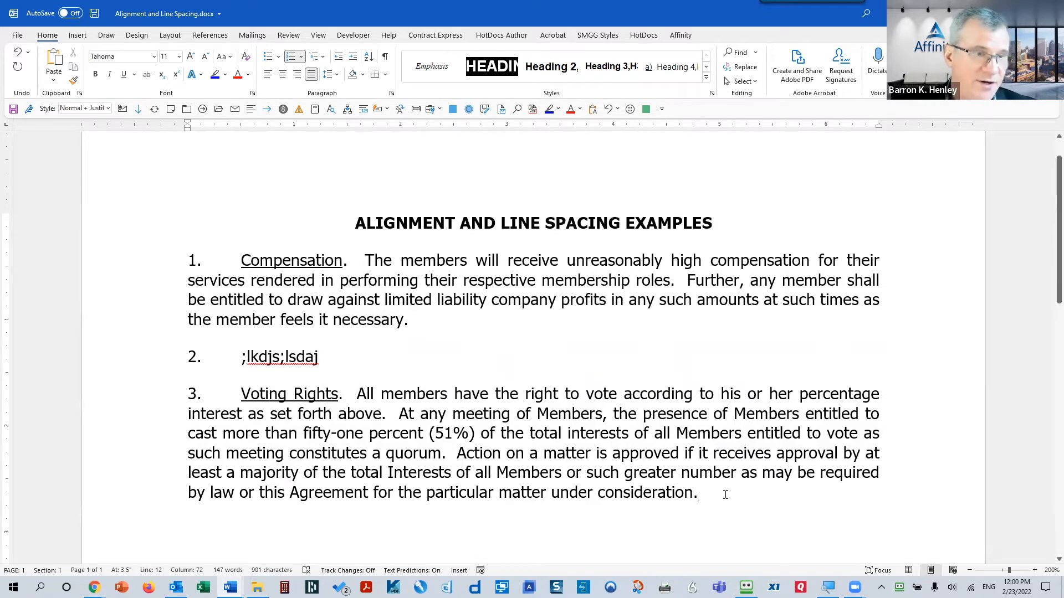
{"action": "key", "text": "Return"}
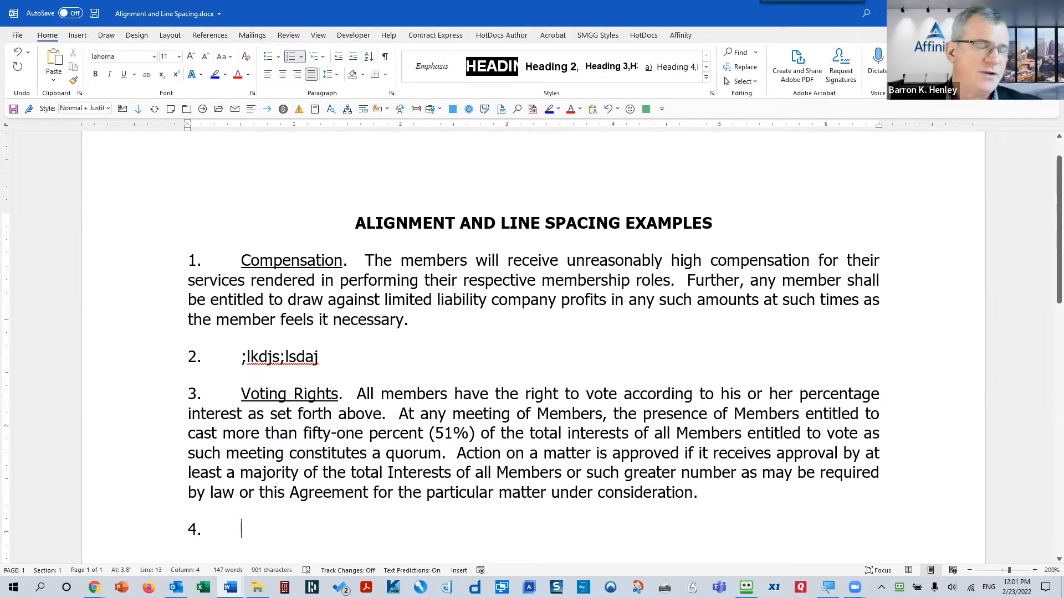
- Check the indents and spacing settings of the numbered paragraphs from Compensation through Voting Rights without changing them
{"action": "left_click_drag", "start_coordinate": [358, 280], "coordinate": [547, 442]}
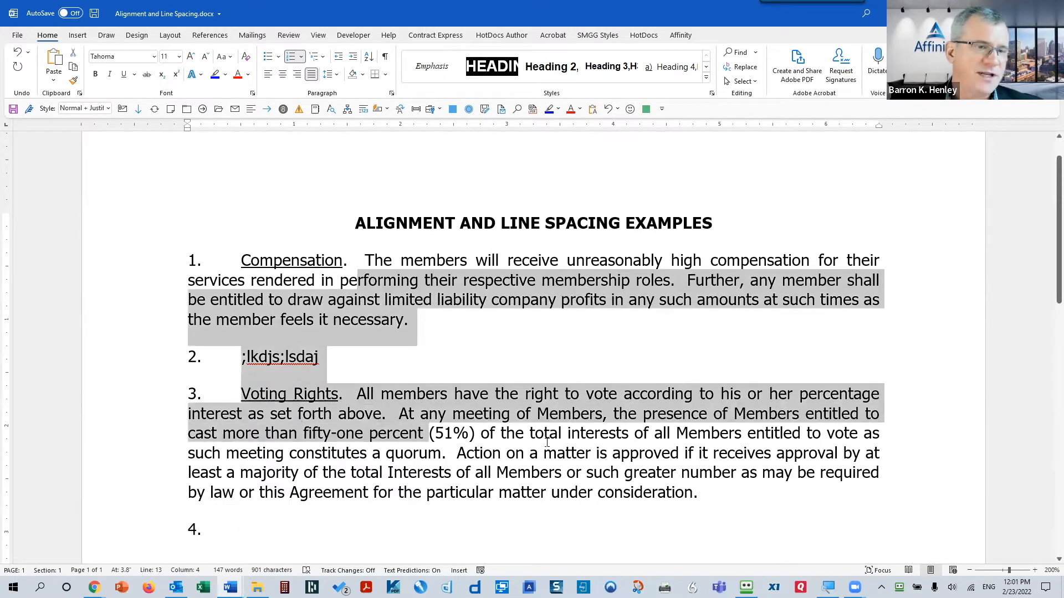
{"action": "left_click", "coordinate": [336, 76]}
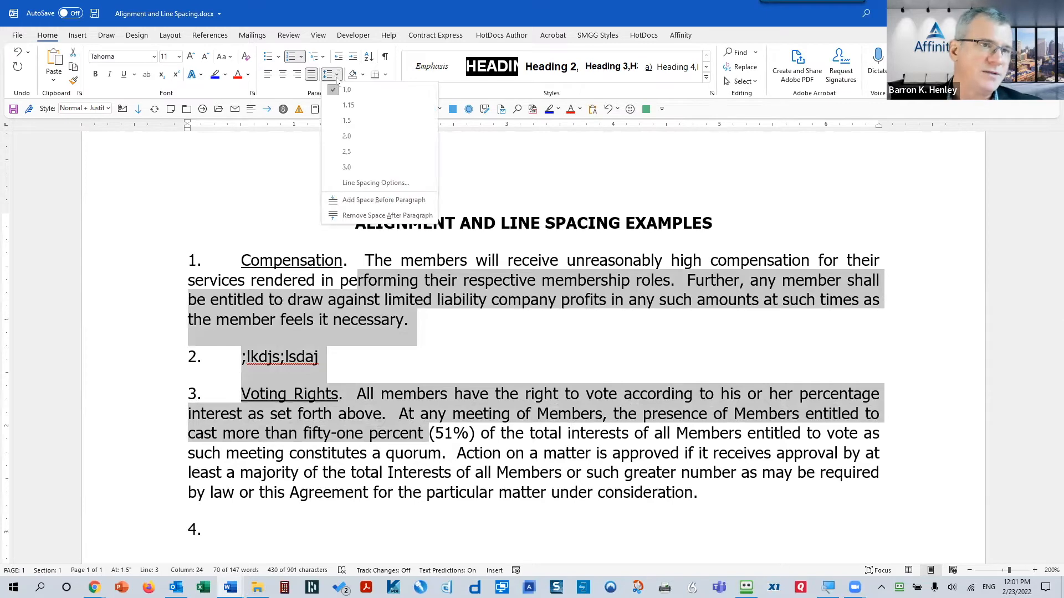
{"action": "left_click", "coordinate": [461, 305]}
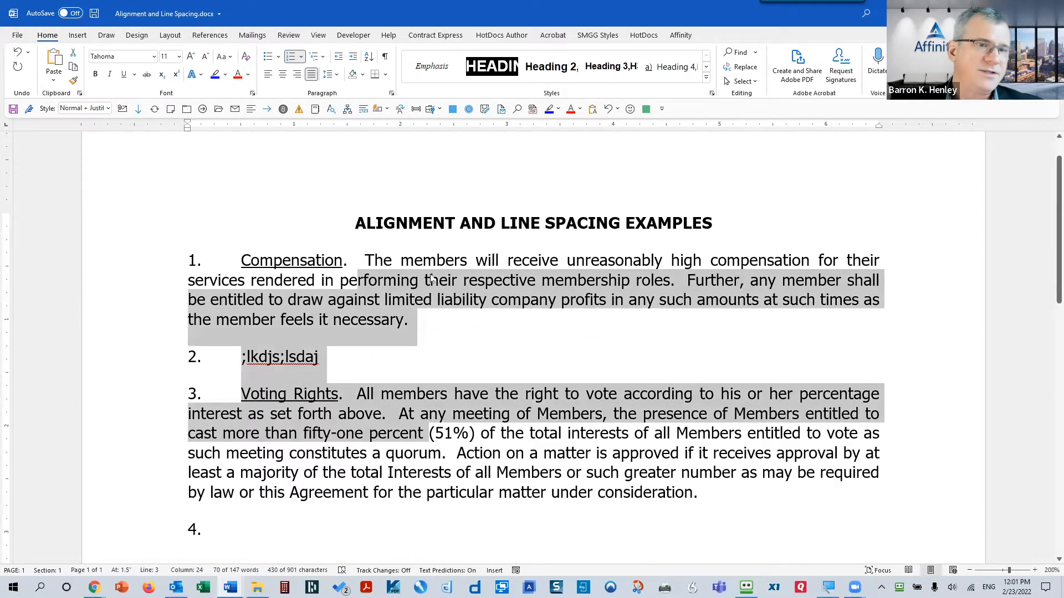
{"action": "right_click", "coordinate": [428, 287]}
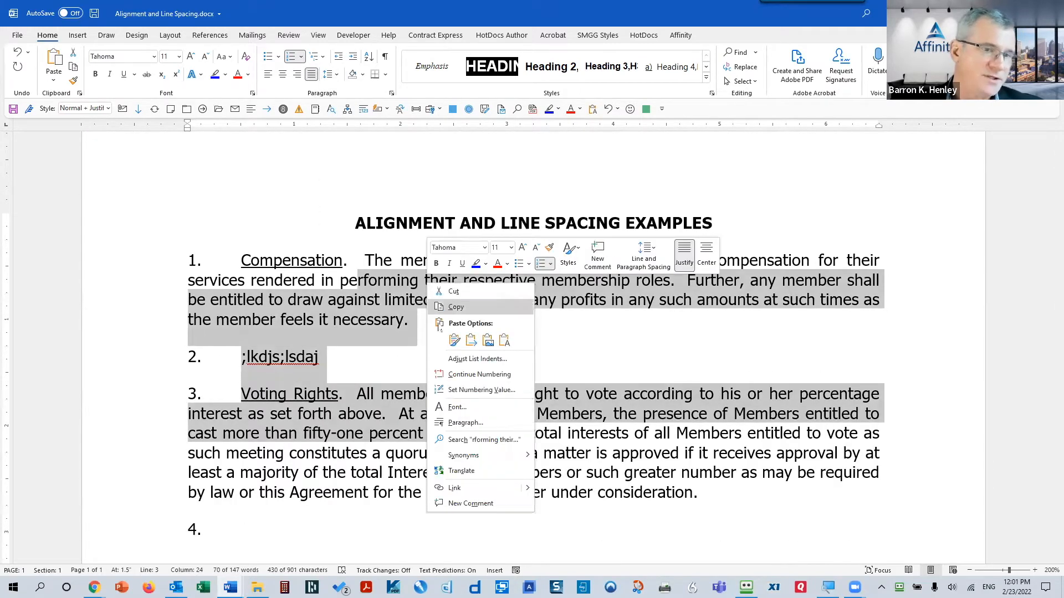
{"action": "left_click", "coordinate": [465, 422]}
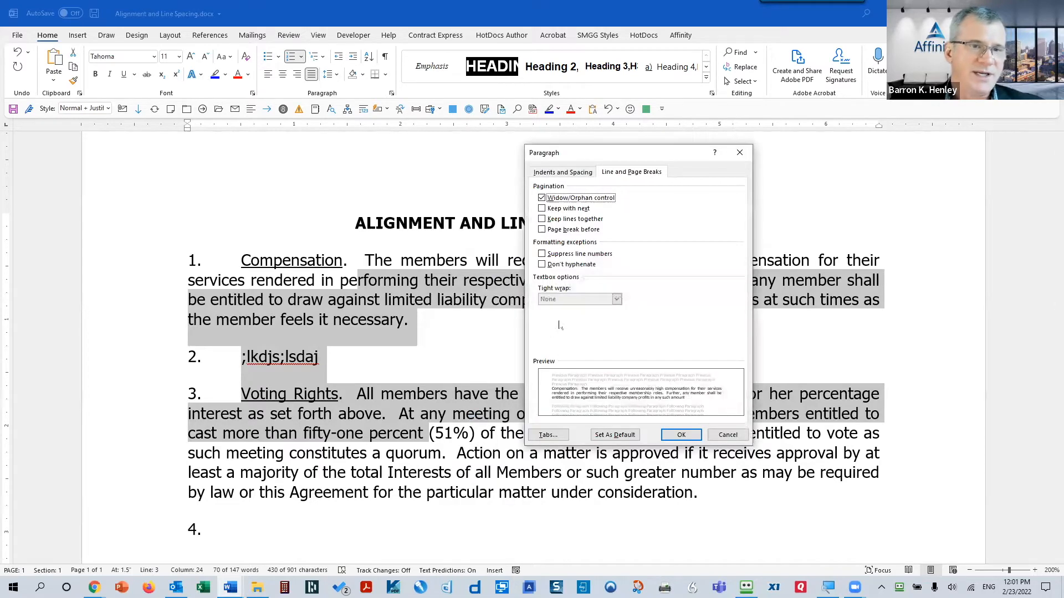
{"action": "left_click", "coordinate": [572, 173]}
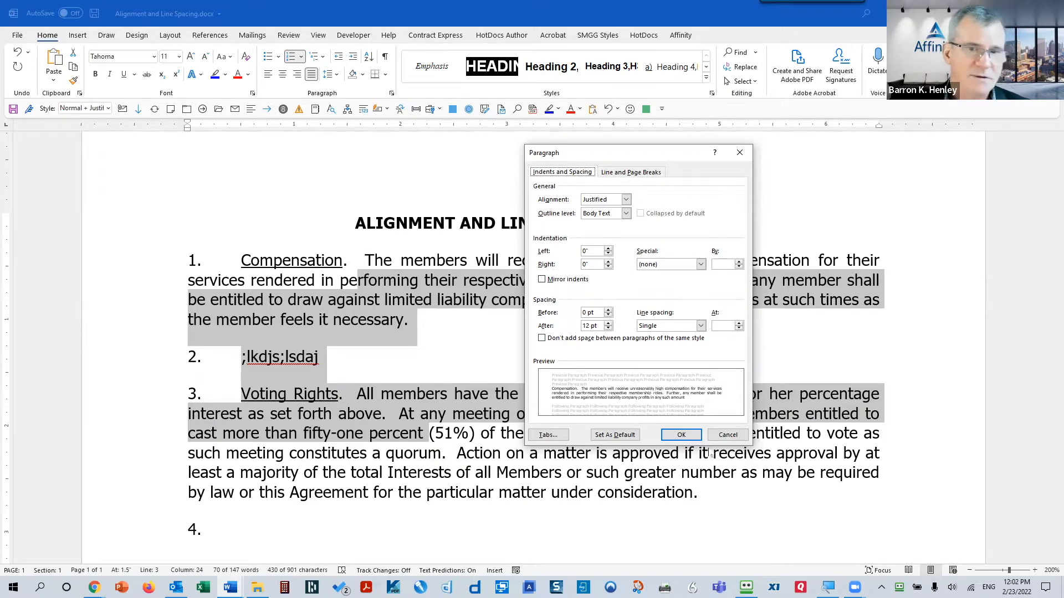
{"action": "left_click", "coordinate": [727, 435]}
{"action": "left_click", "coordinate": [656, 281]}
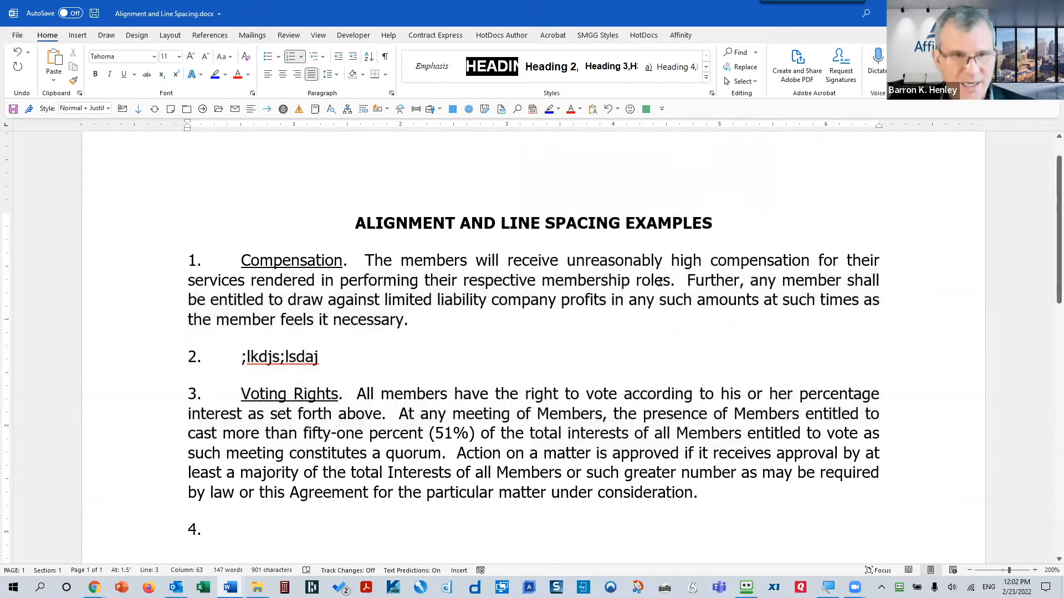
- Close the Alignment and Line Spacing document and show formatting marks in the Auto Paragraph Numbering document
{"action": "key", "text": "alt+f"}
{"action": "key", "text": "c"}
{"action": "left_click", "coordinate": [543, 316]}
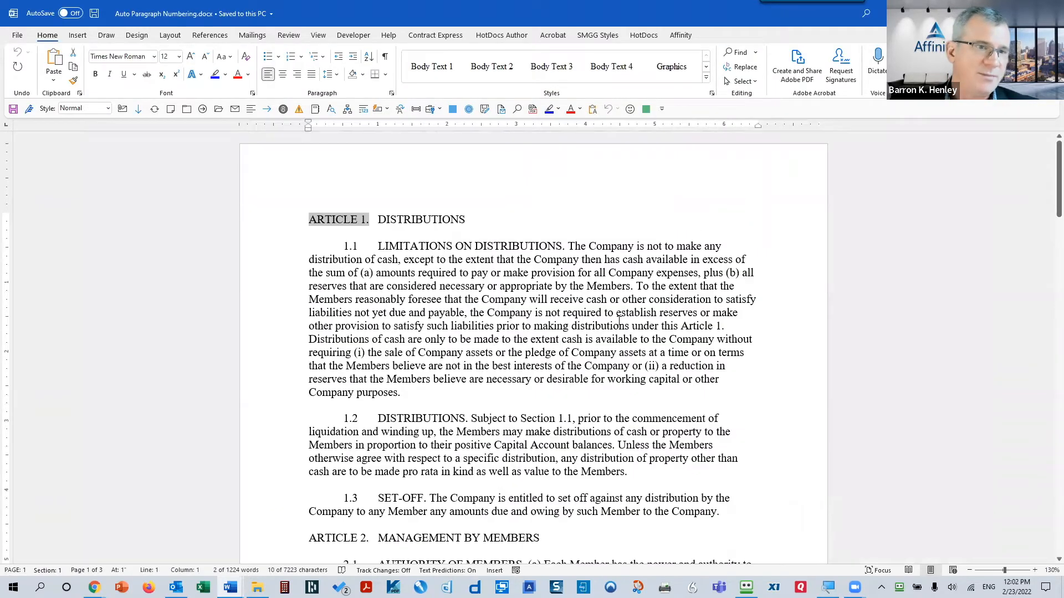
{"action": "left_click", "coordinate": [385, 57]}
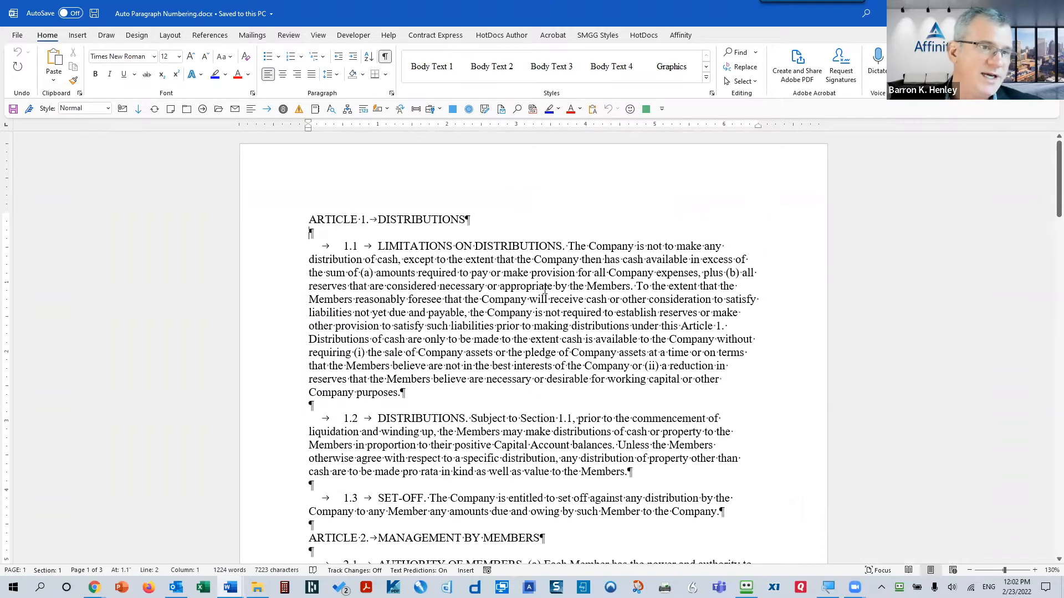
- Examine the empty paragraphs separating the article headings and numbered paragraphs throughout the Auto Paragraph Numbering document
{"action": "scroll", "coordinate": [544, 289], "scroll_direction": "down", "scroll_amount": 2}
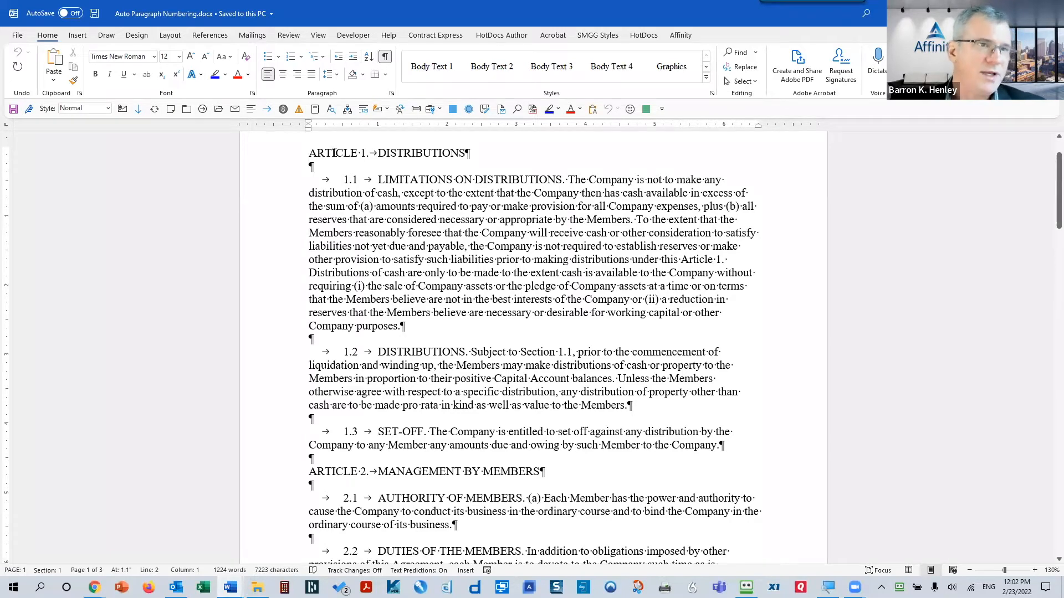
{"action": "left_click", "coordinate": [288, 339]}
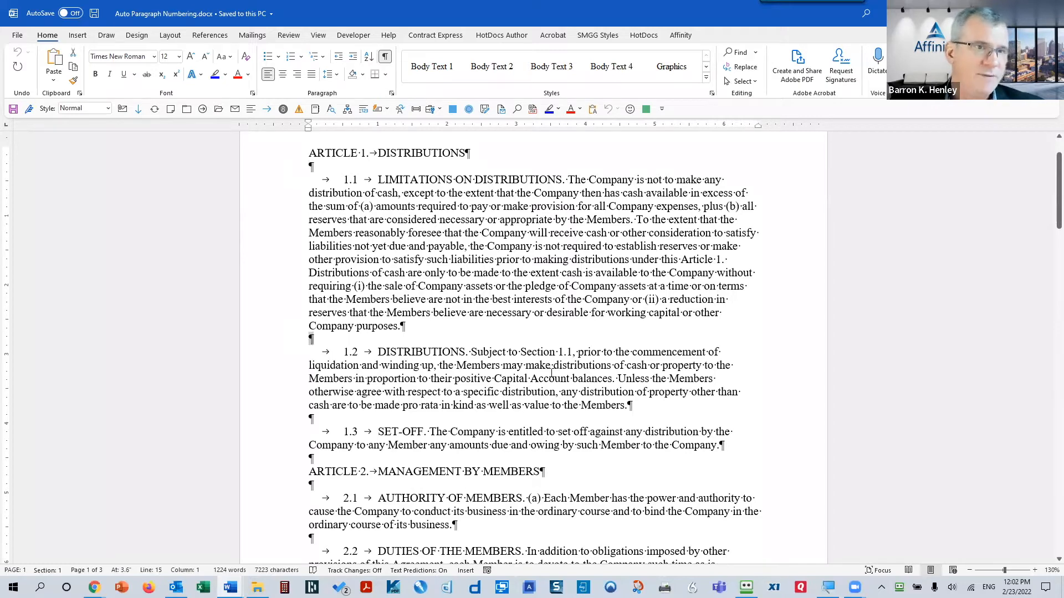
{"action": "left_click", "coordinate": [291, 172]}
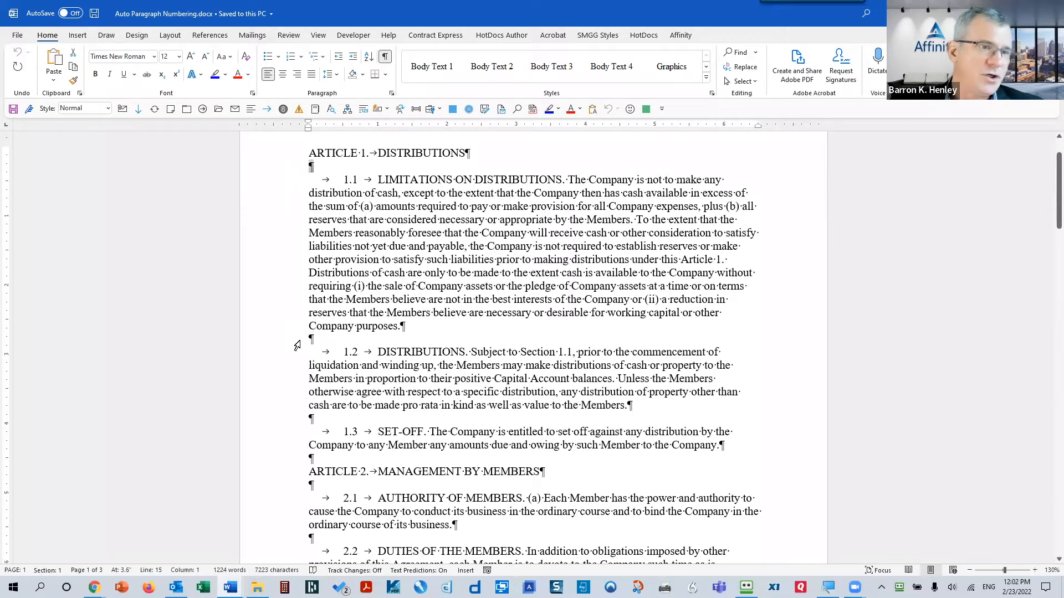
{"action": "left_click", "coordinate": [283, 420]}
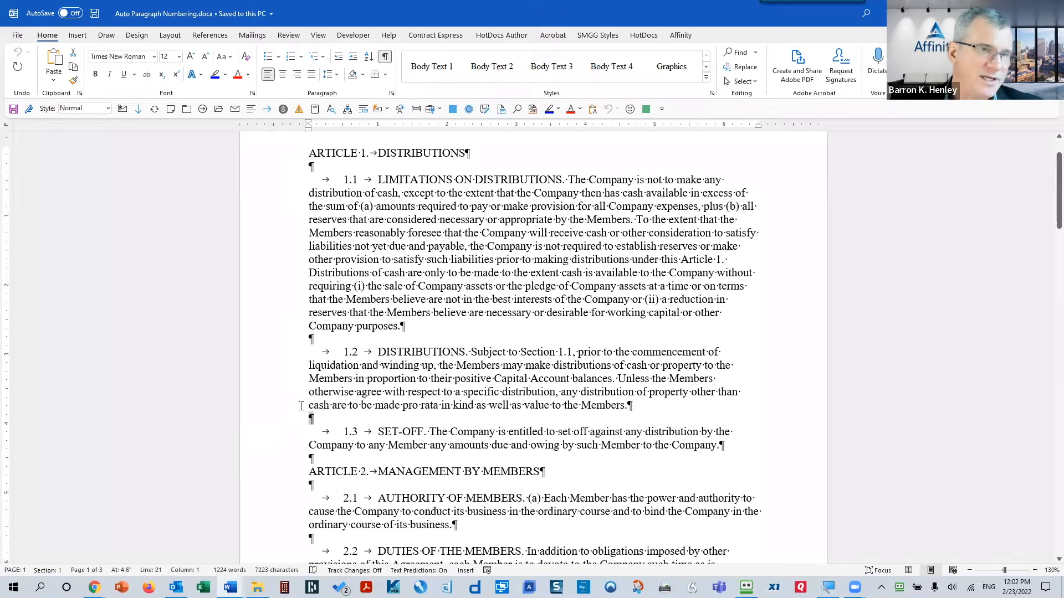
{"action": "left_click", "coordinate": [343, 165]}
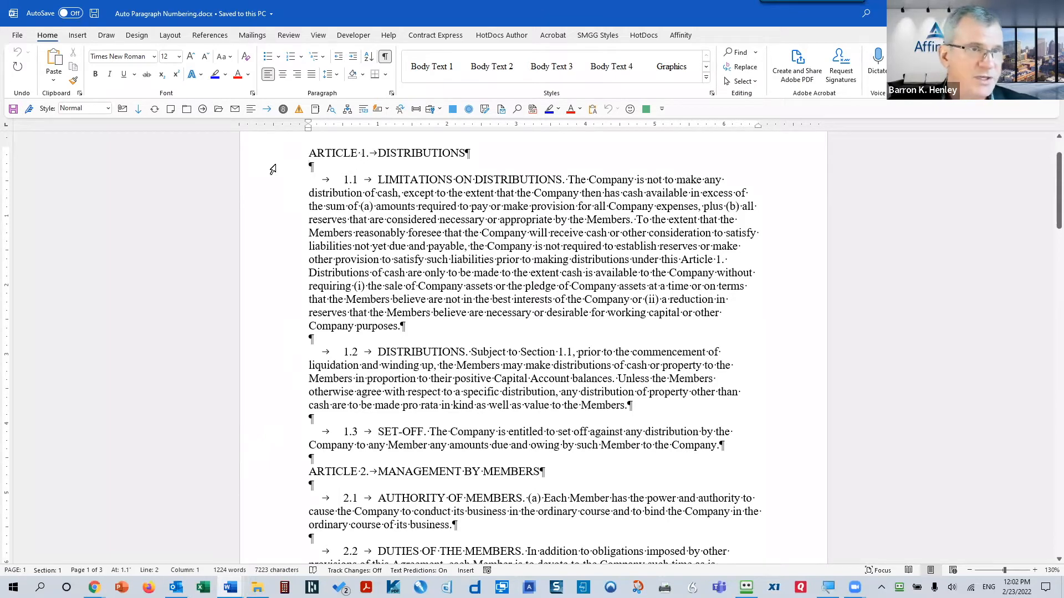
{"action": "left_click", "coordinate": [325, 154]}
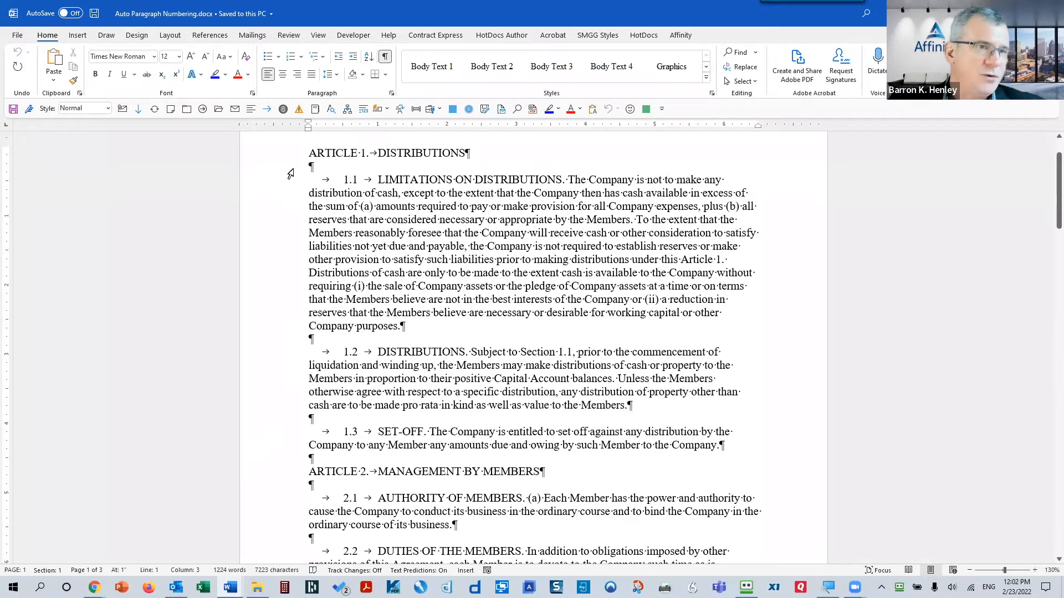
{"action": "key", "text": "Down"}
{"action": "left_click", "coordinate": [296, 424]}
{"action": "key", "text": "ctrl+Home"}
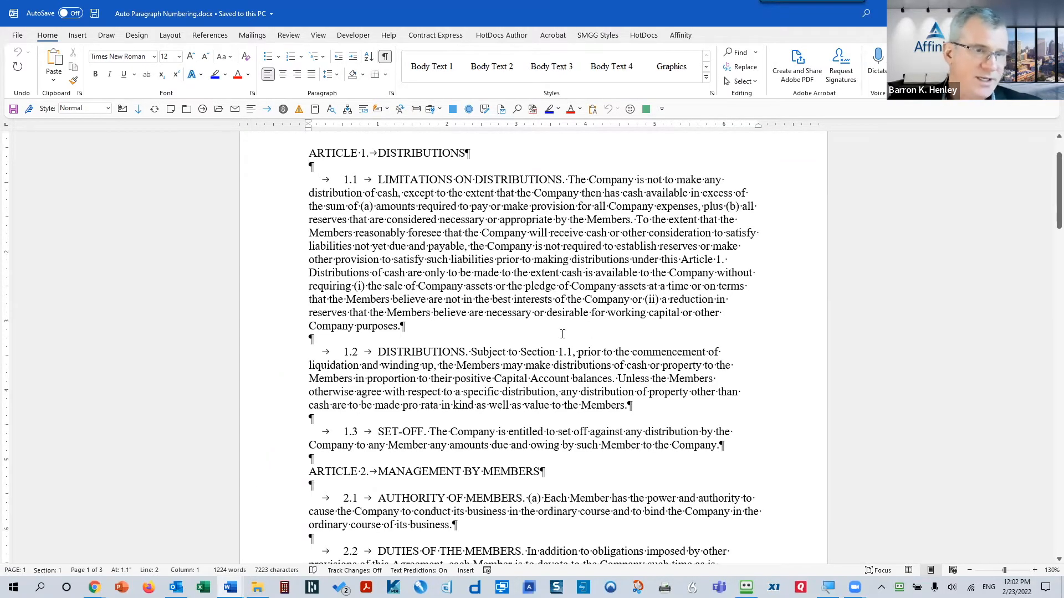
{"action": "scroll", "coordinate": [559, 326], "scroll_direction": "down", "scroll_amount": 20}
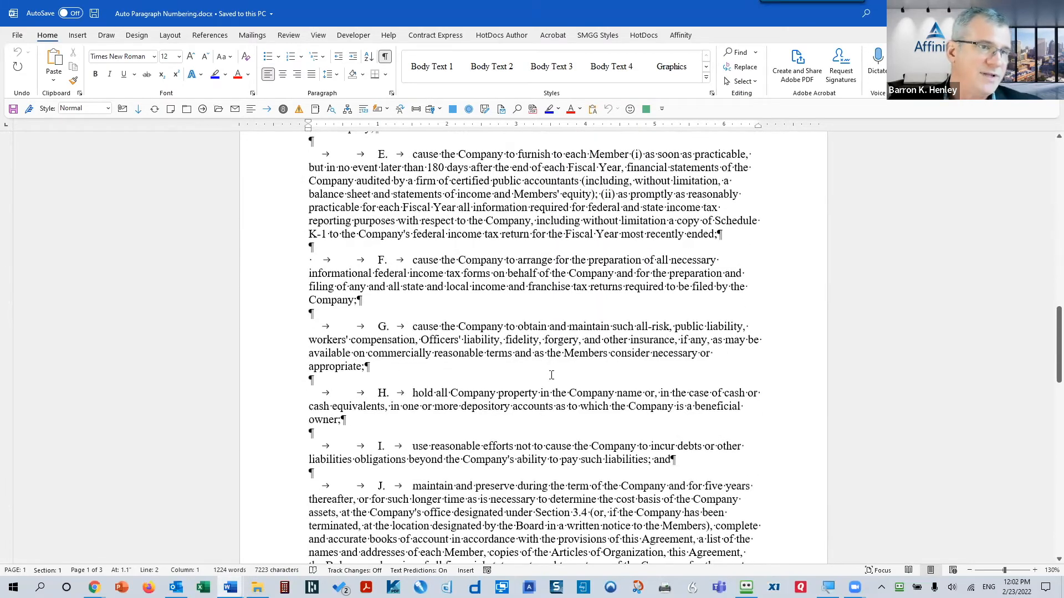
{"action": "scroll", "coordinate": [551, 375], "scroll_direction": "down", "scroll_amount": 5}
{"action": "scroll", "coordinate": [553, 369], "scroll_direction": "up", "scroll_amount": 20}
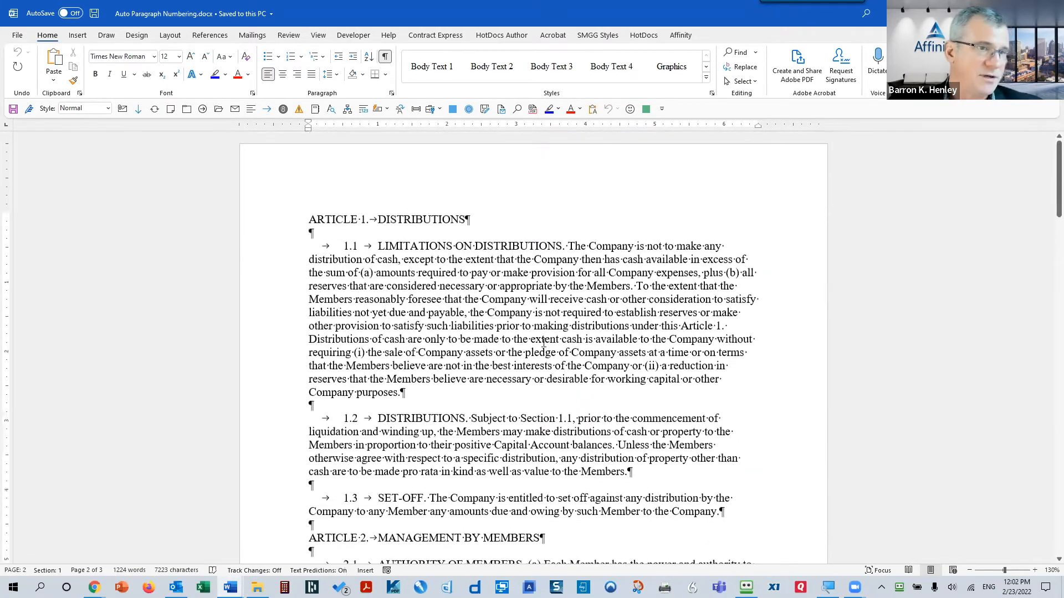
- Open Find and Replace for a replacement and expand its additional search options
{"action": "left_click", "coordinate": [460, 246]}
{"action": "scroll", "coordinate": [469, 251], "scroll_direction": "up", "scroll_amount": 1}
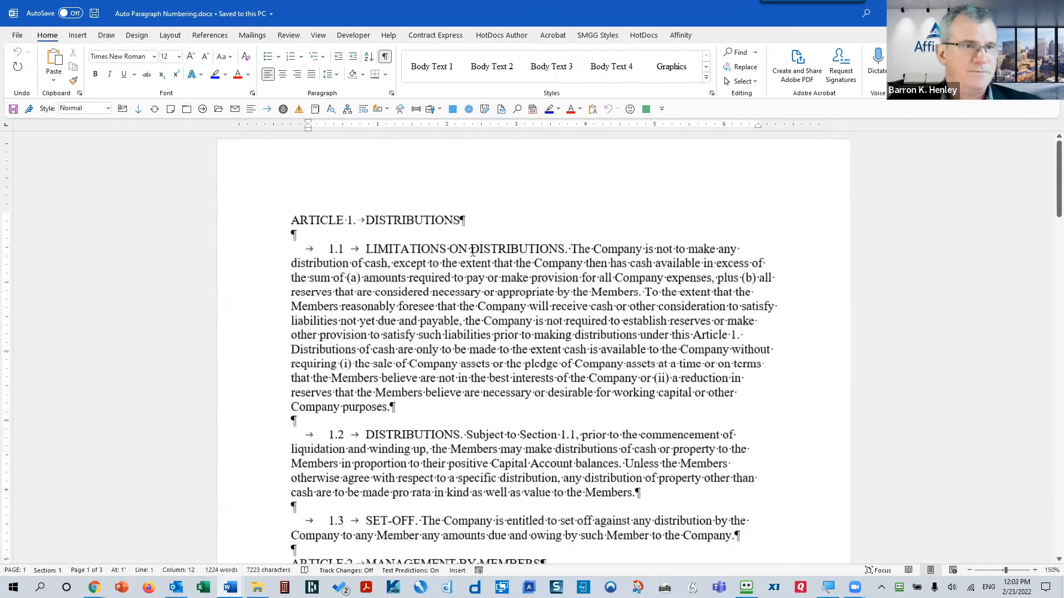
{"action": "scroll", "coordinate": [472, 252], "scroll_direction": "up", "scroll_amount": 6}
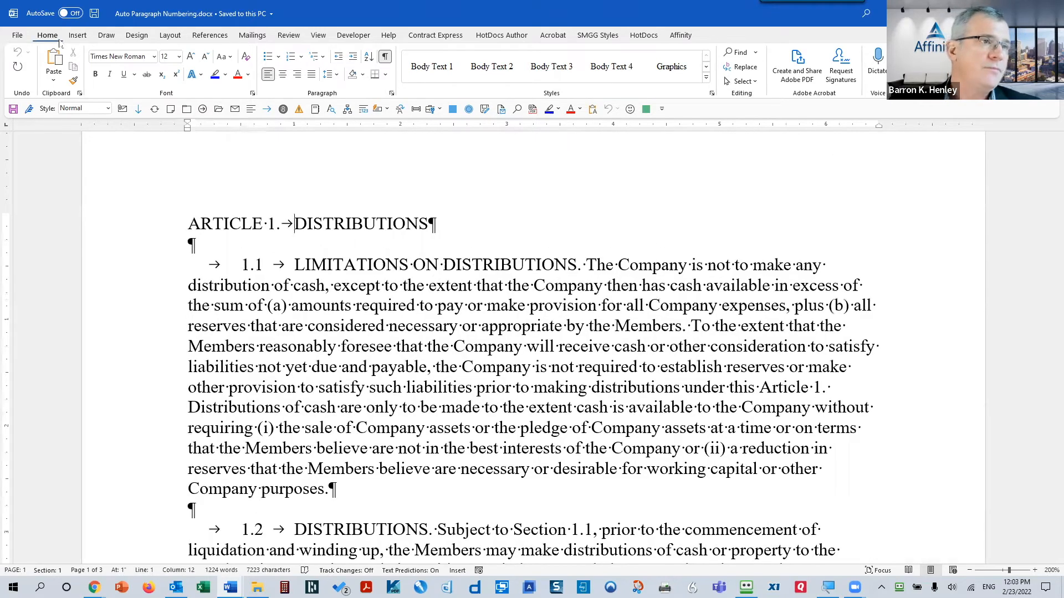
{"action": "left_click", "coordinate": [743, 67]}
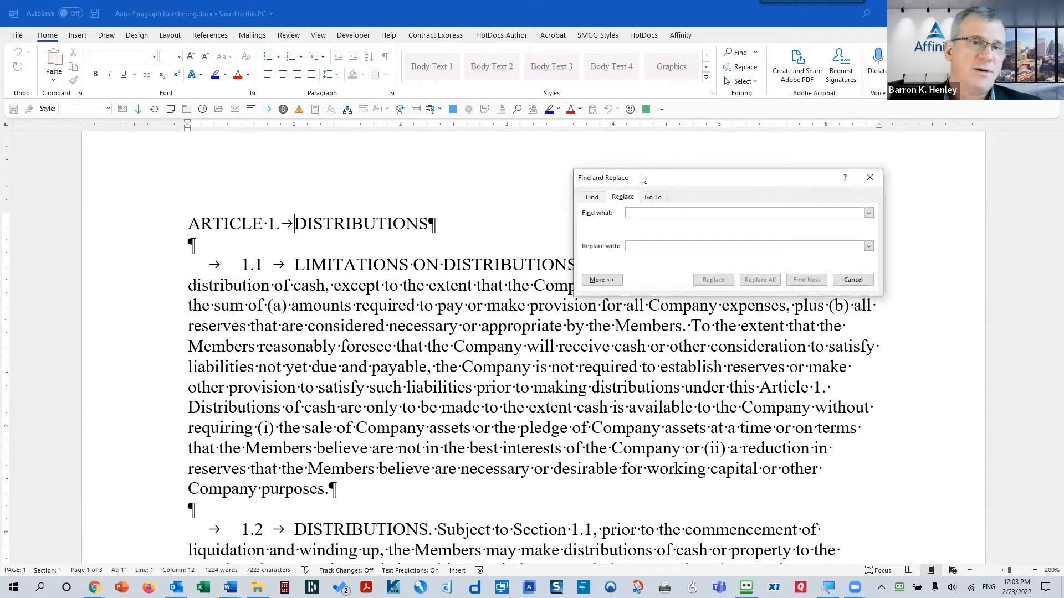
{"action": "left_click_drag", "start_coordinate": [643, 179], "coordinate": [503, 137]}
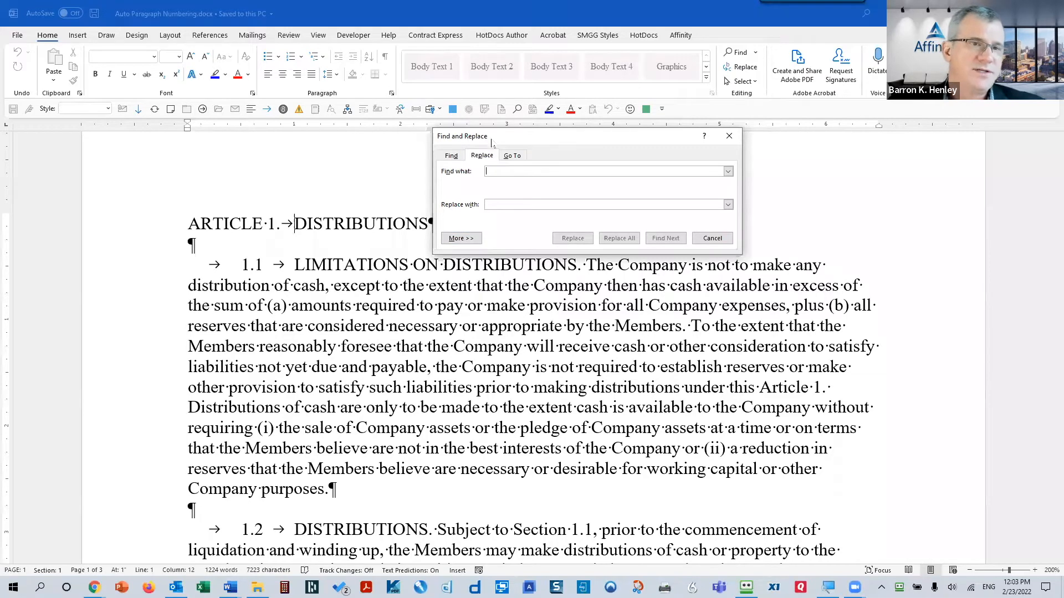
{"action": "left_click_drag", "start_coordinate": [502, 136], "coordinate": [459, 325]}
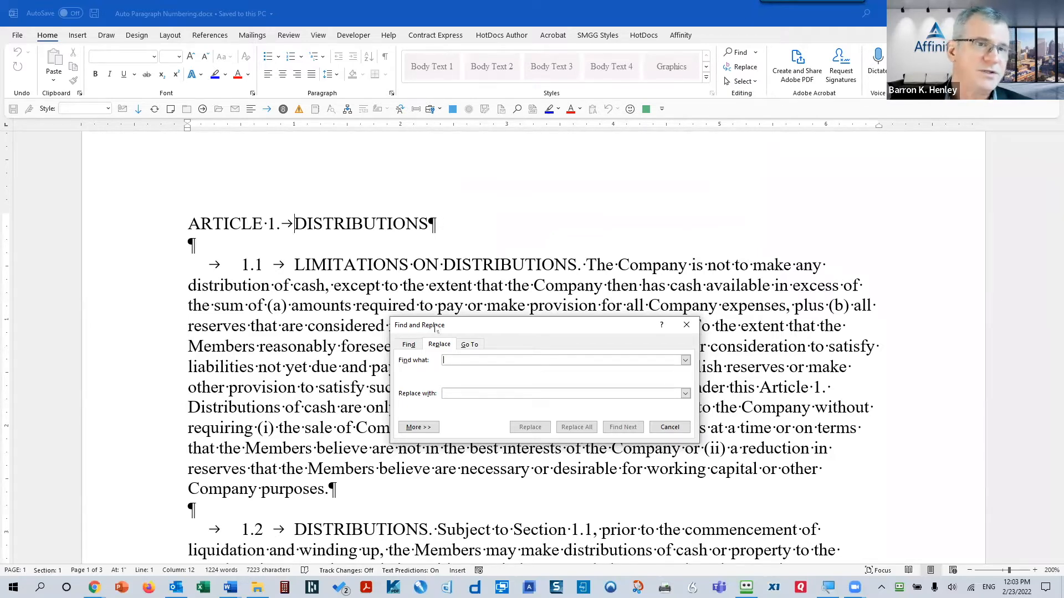
{"action": "left_click_drag", "start_coordinate": [433, 327], "coordinate": [507, 136]}
{"action": "left_click", "coordinate": [498, 236]}
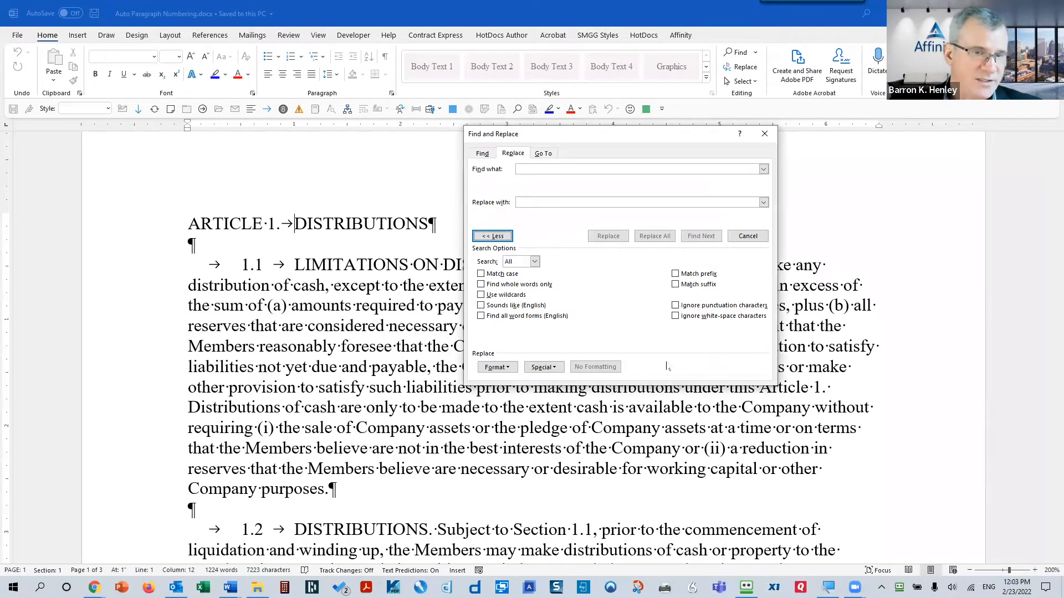
- Set the search text to two consecutive paragraph marks (^p^p)
{"action": "left_click", "coordinate": [542, 368]}
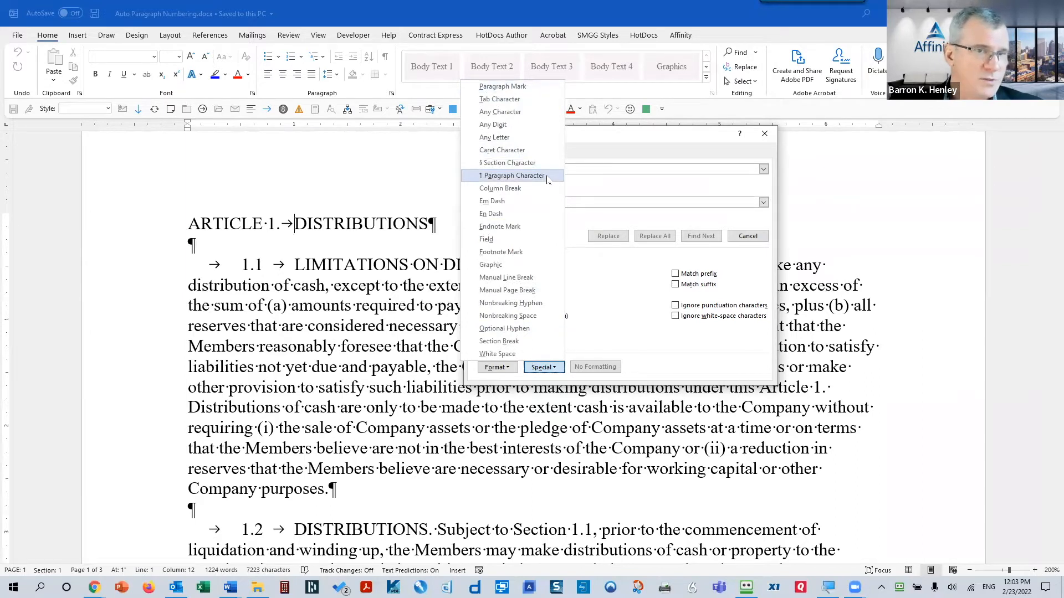
{"action": "left_click", "coordinate": [544, 87]}
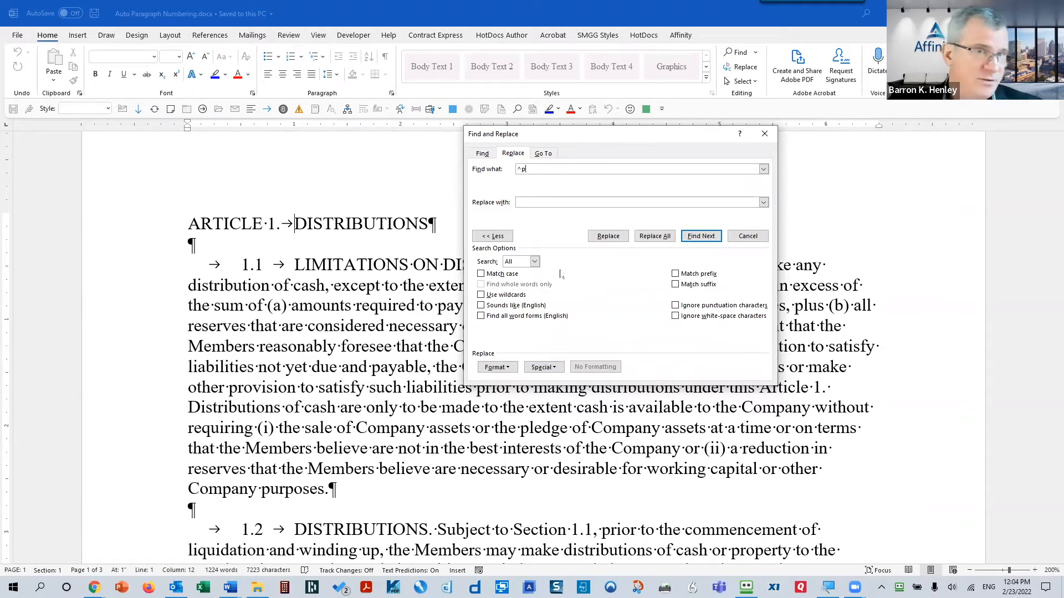
{"action": "left_click", "coordinate": [540, 367]}
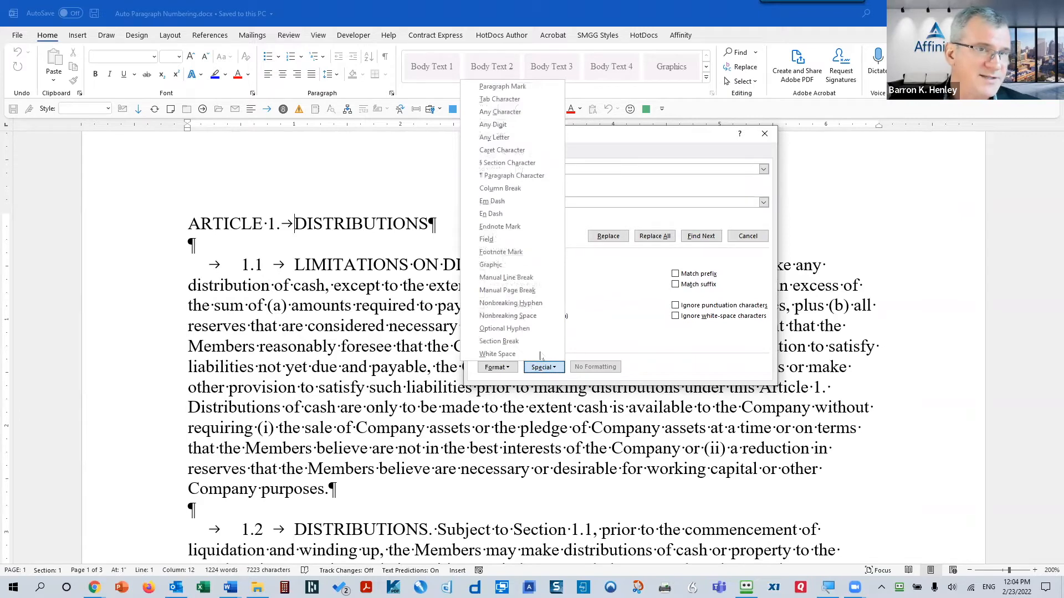
{"action": "left_click", "coordinate": [540, 87]}
- Set the replacement text to a single paragraph mark (^p)
{"action": "left_click", "coordinate": [535, 203]}
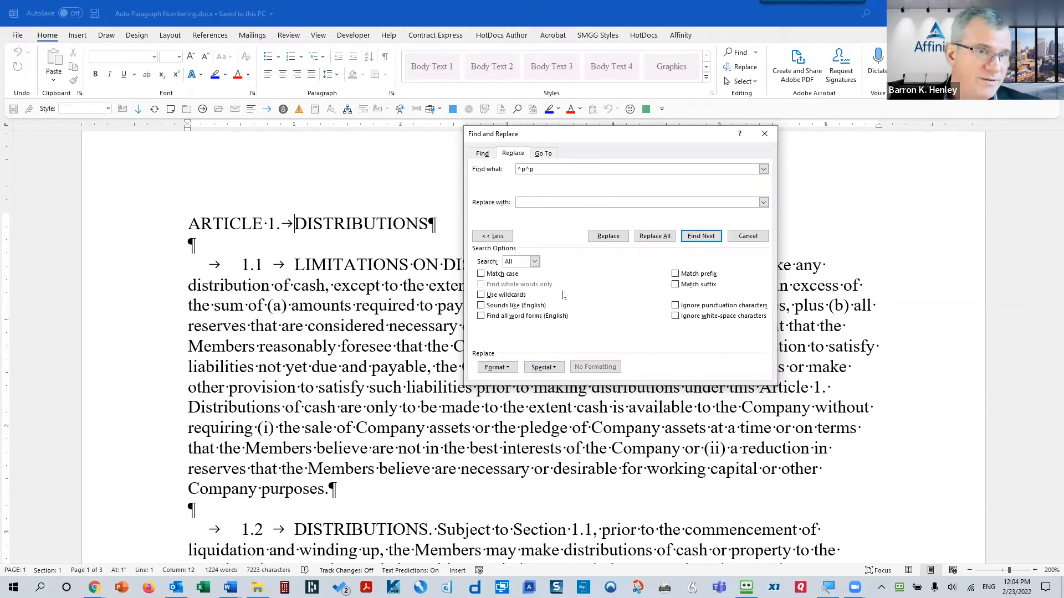
{"action": "left_click", "coordinate": [546, 368]}
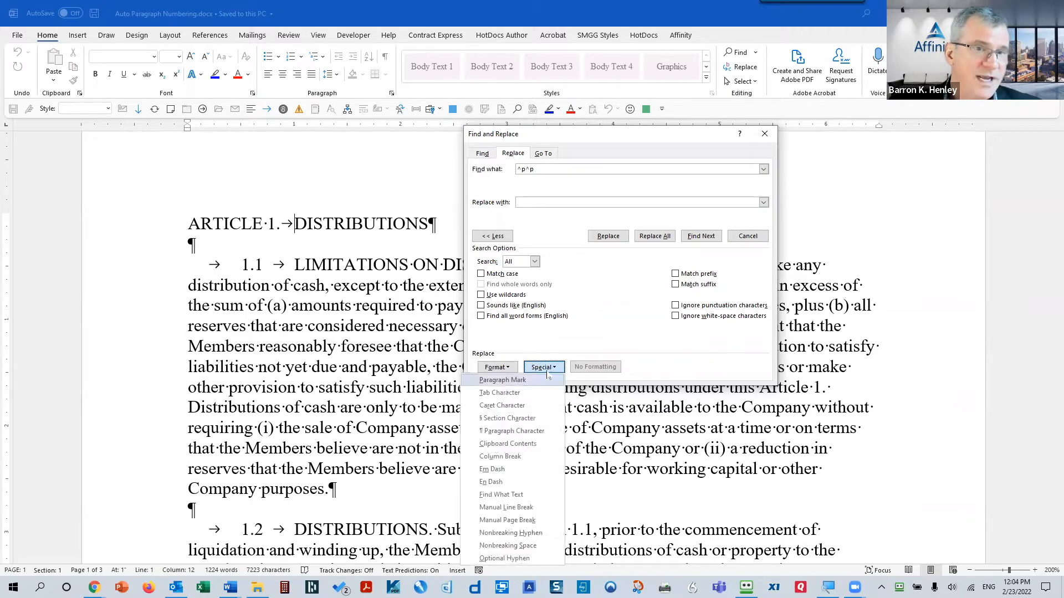
{"action": "left_click", "coordinate": [548, 380]}
{"action": "key", "text": "shift+Tab"}
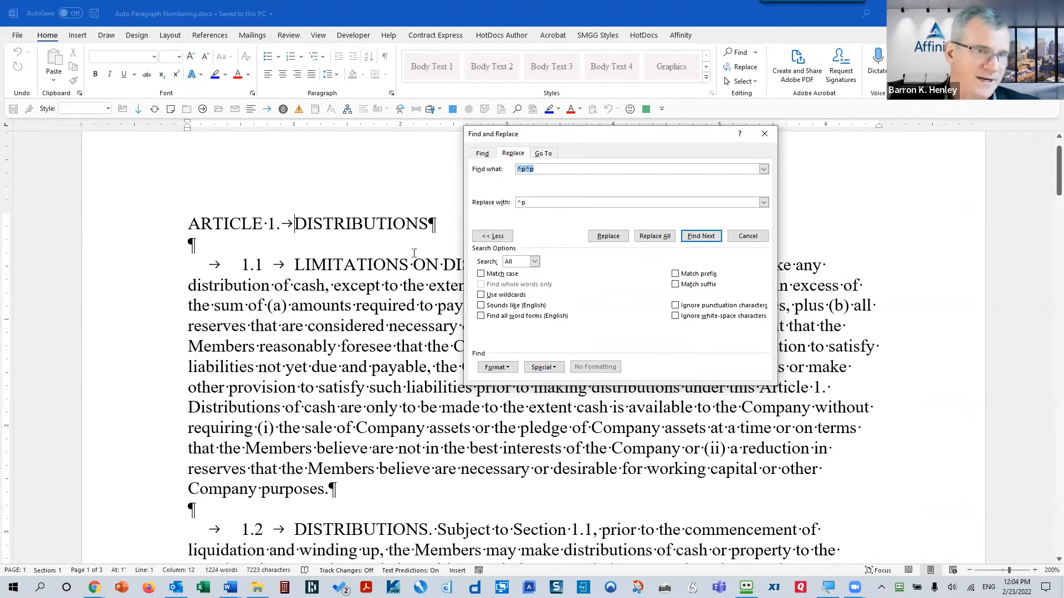
{"action": "left_click", "coordinate": [538, 169]}
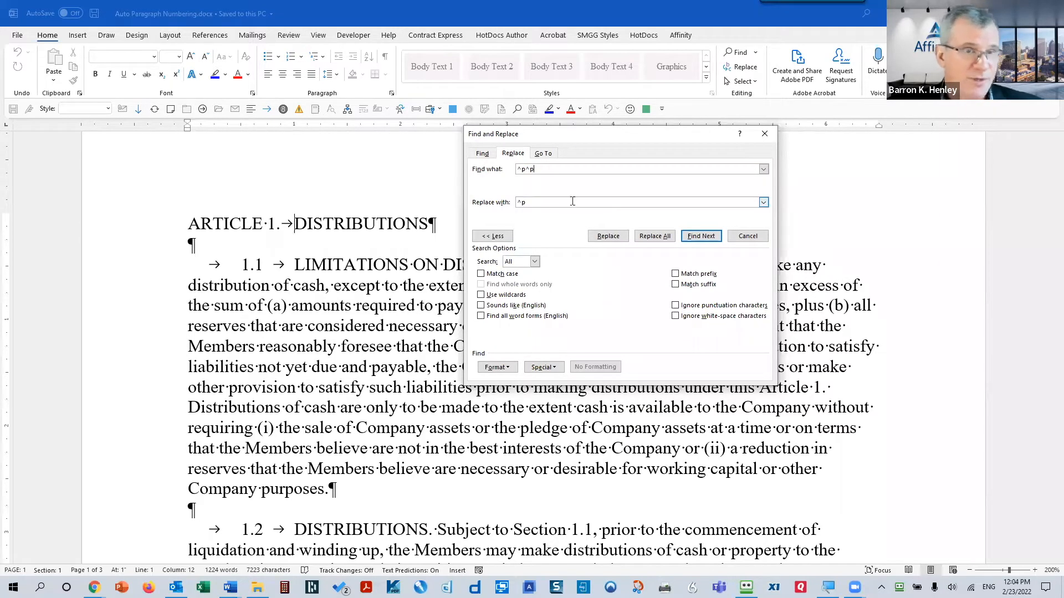
{"action": "left_click", "coordinate": [540, 203]}
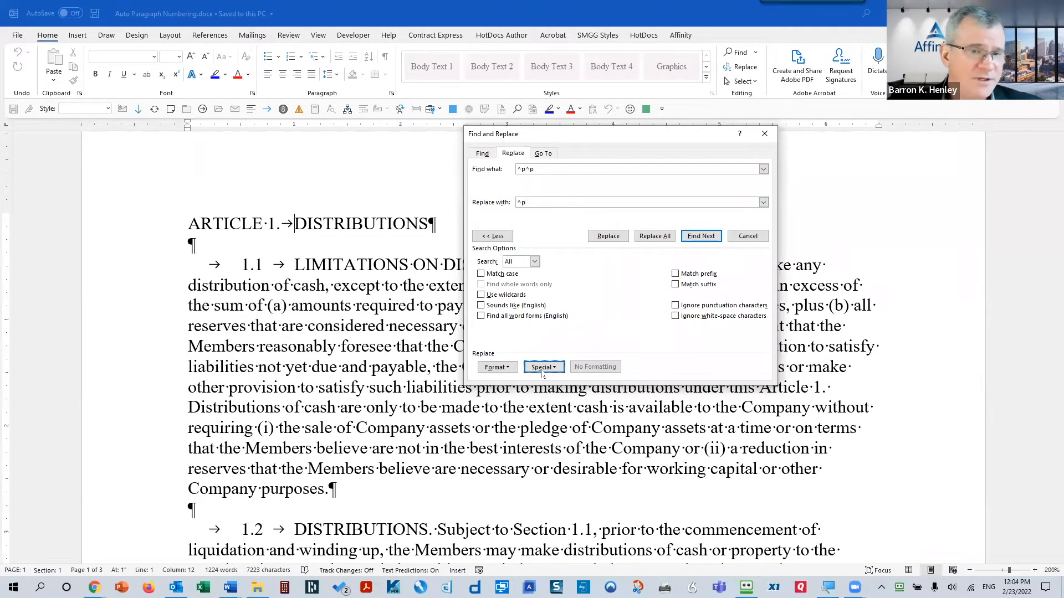
- Replace all double paragraph marks in the document with single ones
{"action": "left_click", "coordinate": [502, 238]}
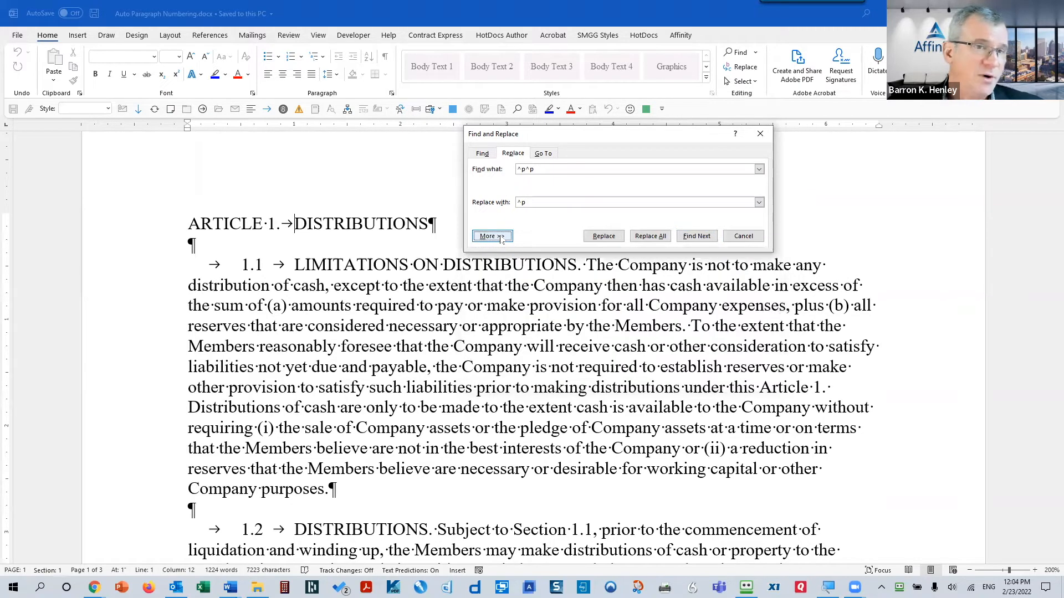
{"action": "left_click", "coordinate": [502, 237]}
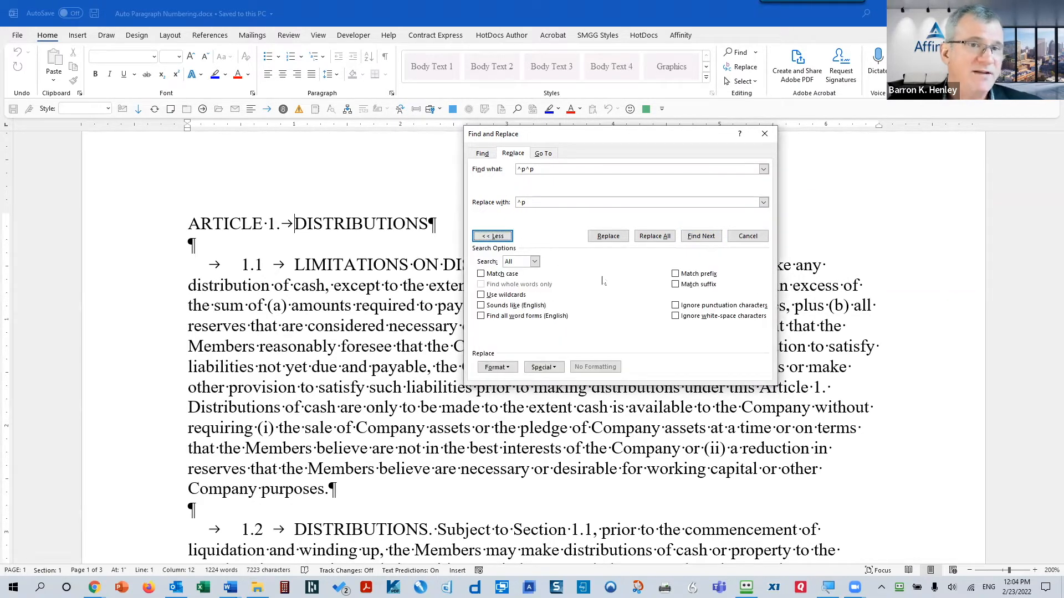
{"action": "left_click", "coordinate": [656, 237]}
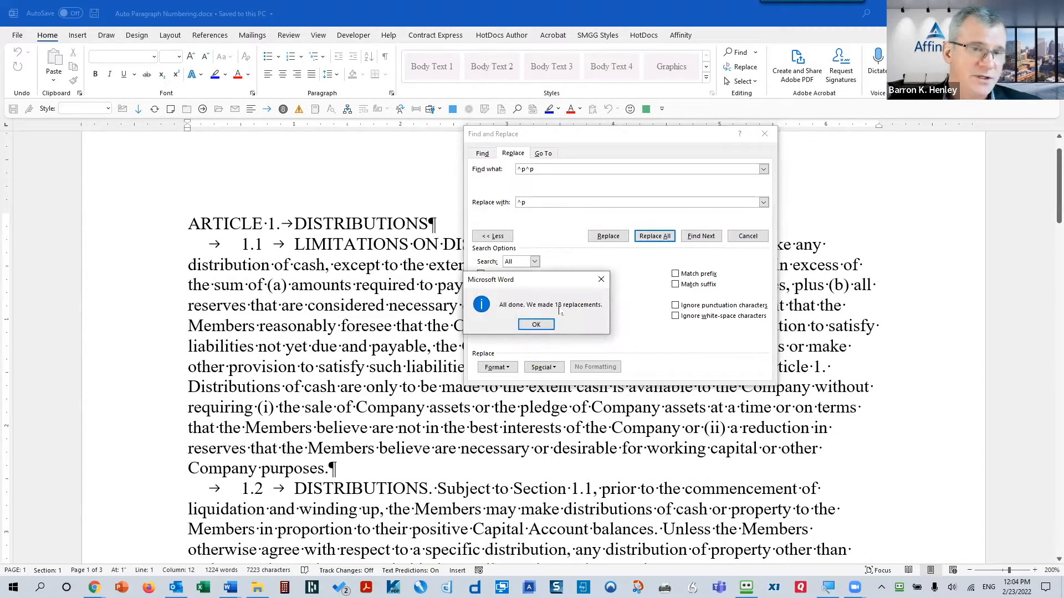
- Finish with Find and Replace, and add space after every paragraph in the document
{"action": "left_click", "coordinate": [536, 325]}
{"action": "left_click", "coordinate": [748, 236]}
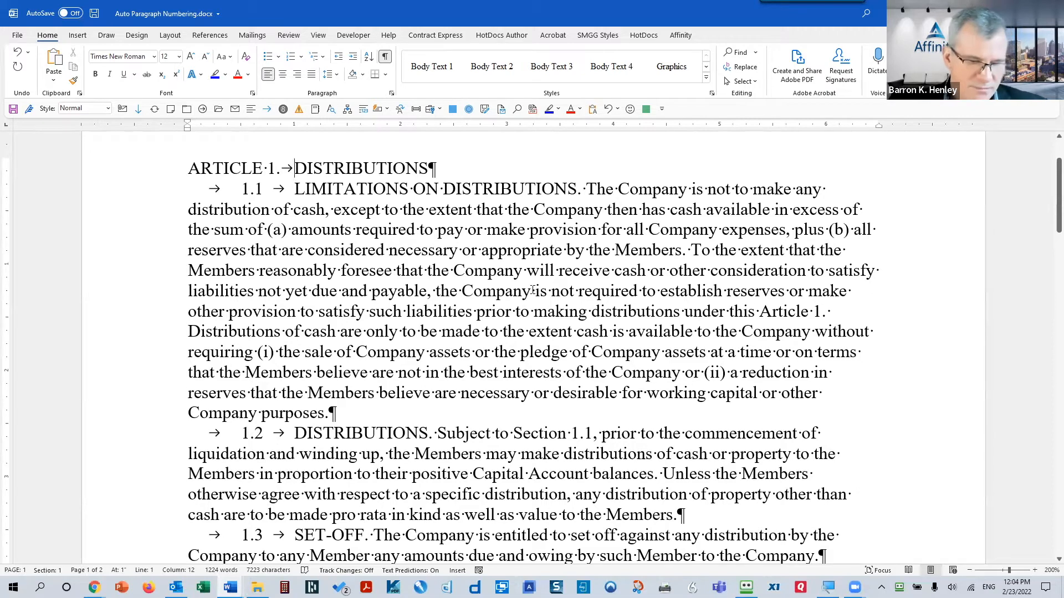
{"action": "key", "text": "ctrl+a"}
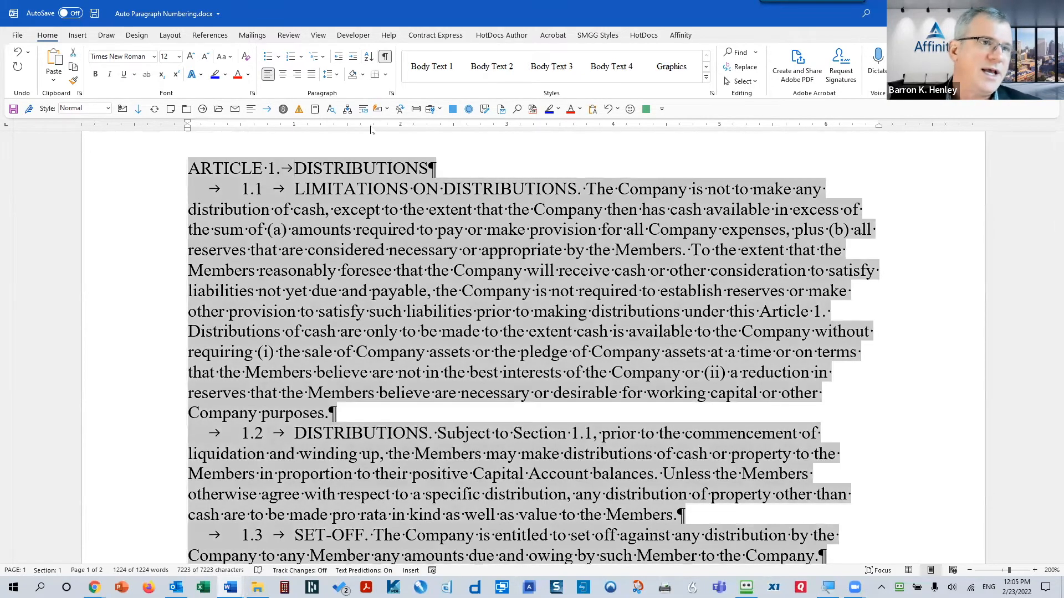
{"action": "left_click", "coordinate": [336, 73]}
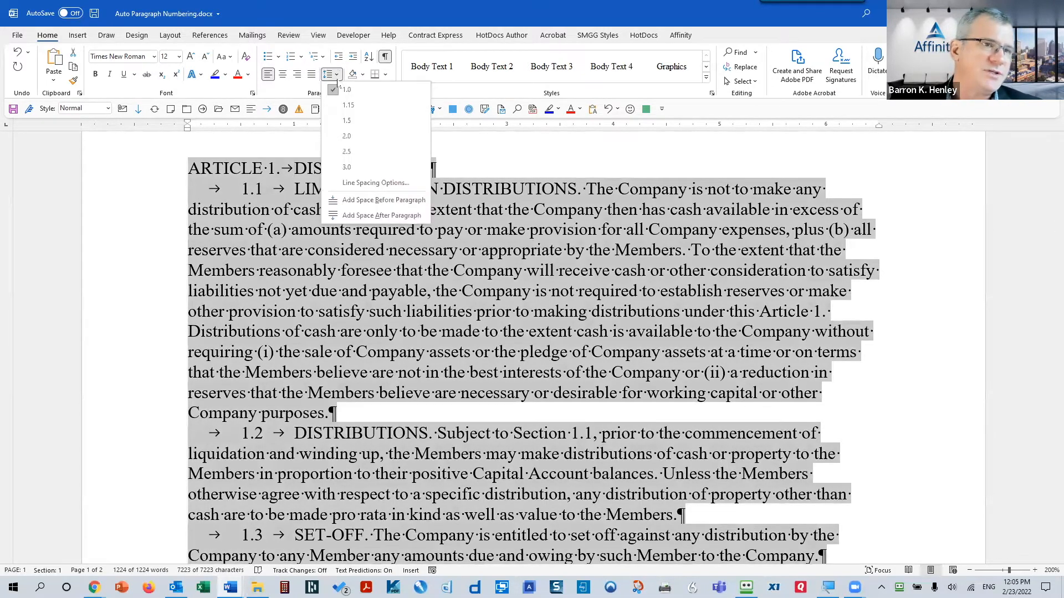
{"action": "left_click", "coordinate": [368, 216]}
{"action": "left_click", "coordinate": [343, 230]}
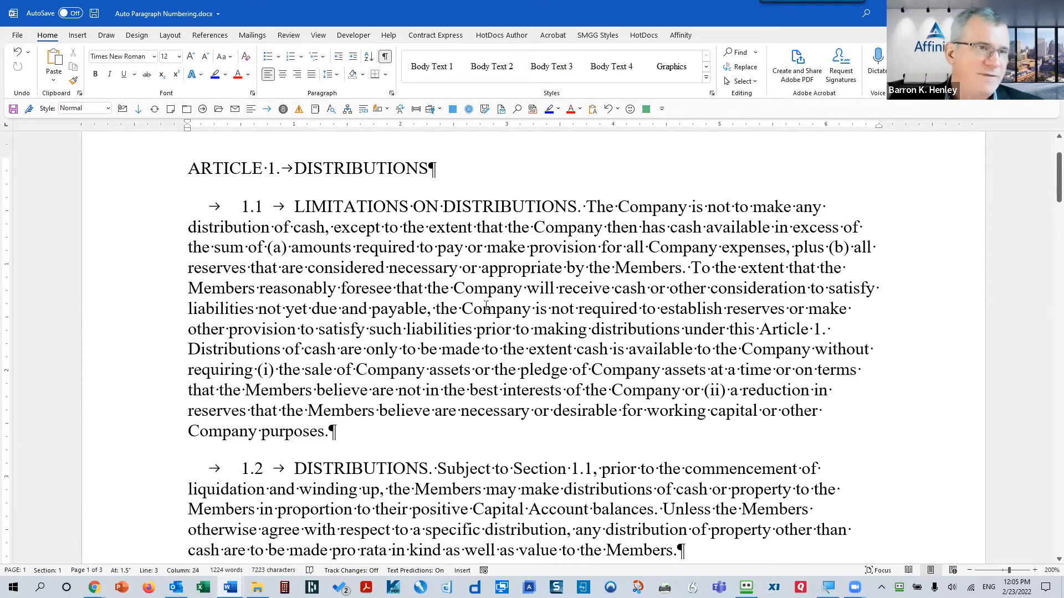
- Review the spacing between the numbered paragraphs from Article 1 through the end of the document
{"action": "left_click_drag", "start_coordinate": [229, 168], "coordinate": [275, 168]}
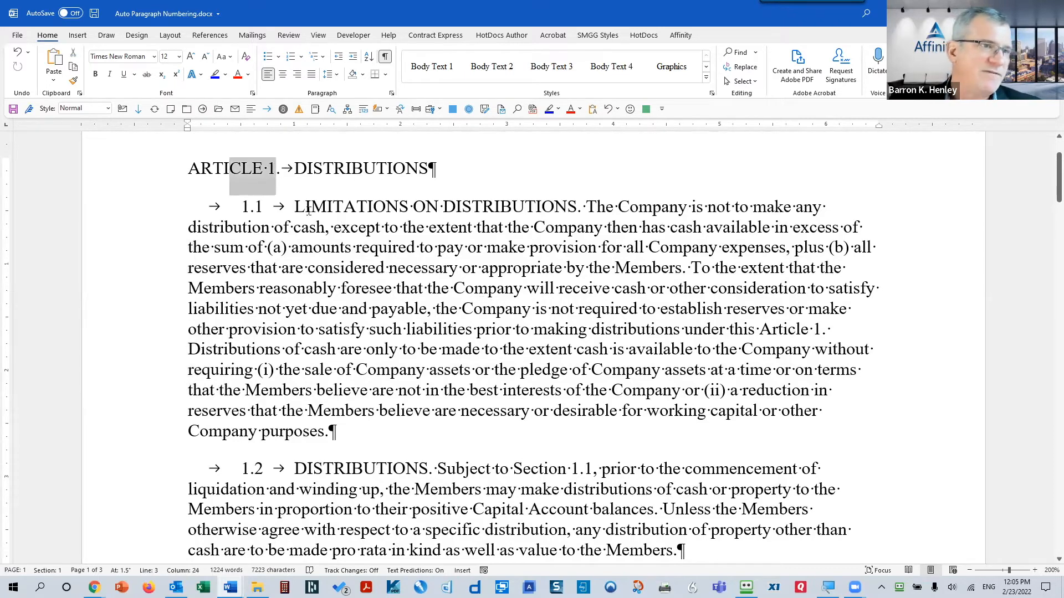
{"action": "left_click", "coordinate": [144, 173]}
{"action": "scroll", "coordinate": [428, 336], "scroll_direction": "down", "scroll_amount": 15}
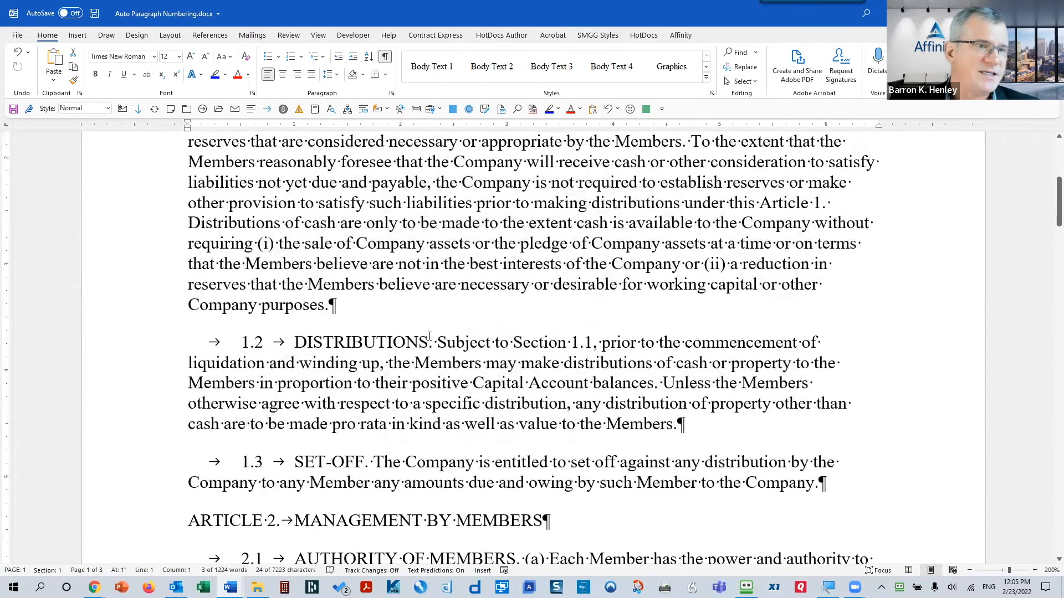
{"action": "scroll", "coordinate": [436, 342], "scroll_direction": "down", "scroll_amount": 18}
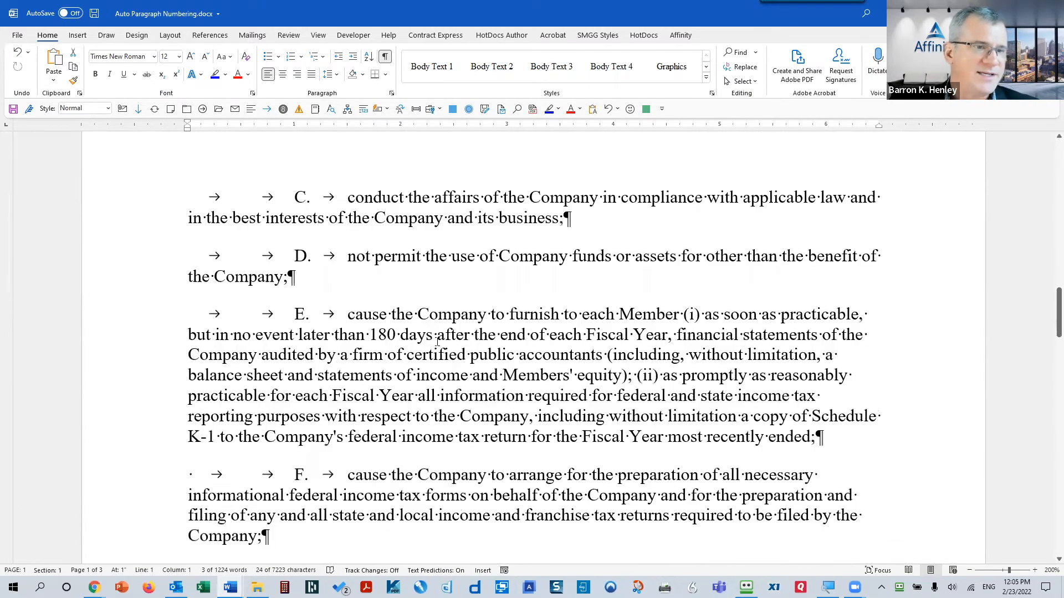
{"action": "scroll", "coordinate": [447, 341], "scroll_direction": "down", "scroll_amount": 8}
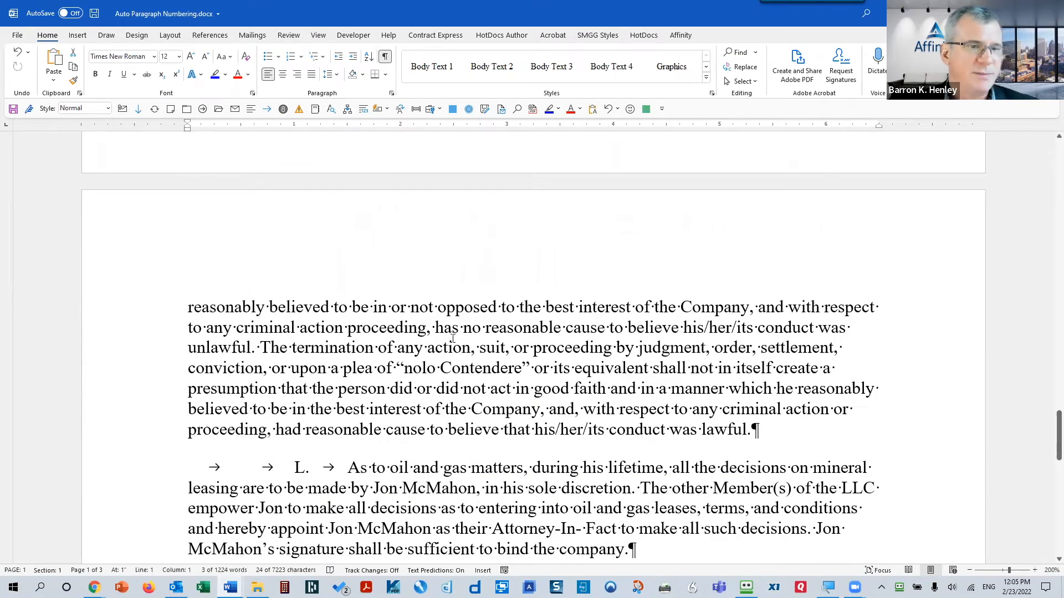
- Select the whole document and start defining a new multilevel list, with the additional options expanded
{"action": "key", "text": "ctrl+a"}
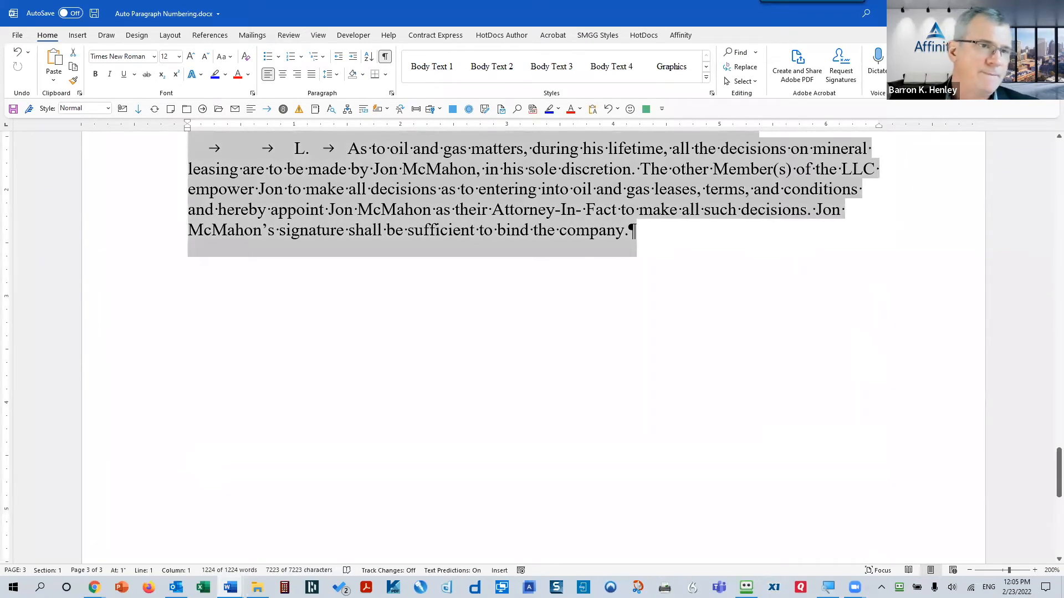
{"action": "scroll", "coordinate": [513, 208], "scroll_direction": "up", "scroll_amount": 20}
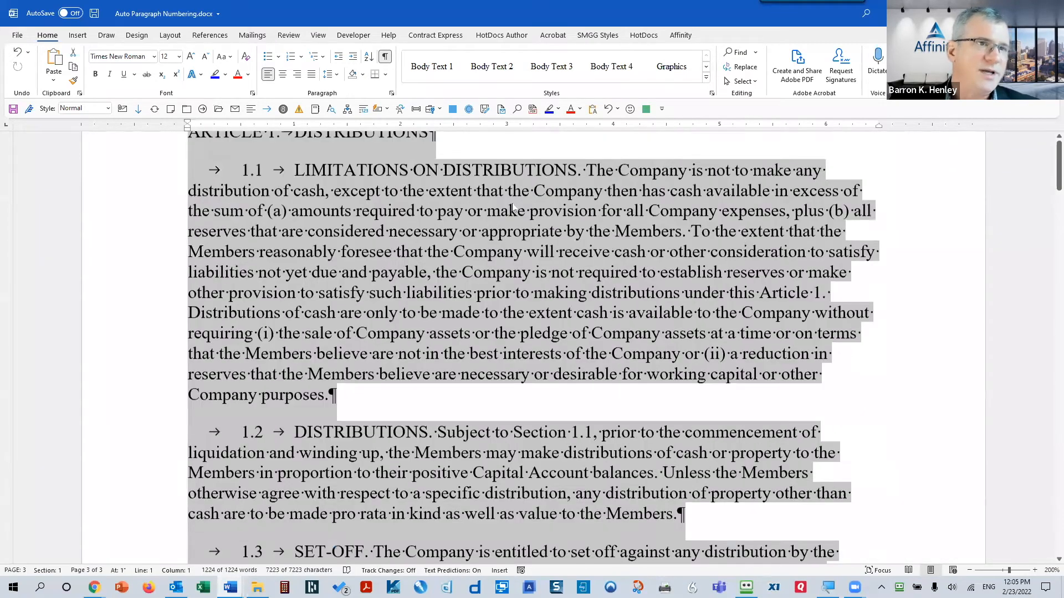
{"action": "scroll", "coordinate": [514, 208], "scroll_direction": "up", "scroll_amount": 3}
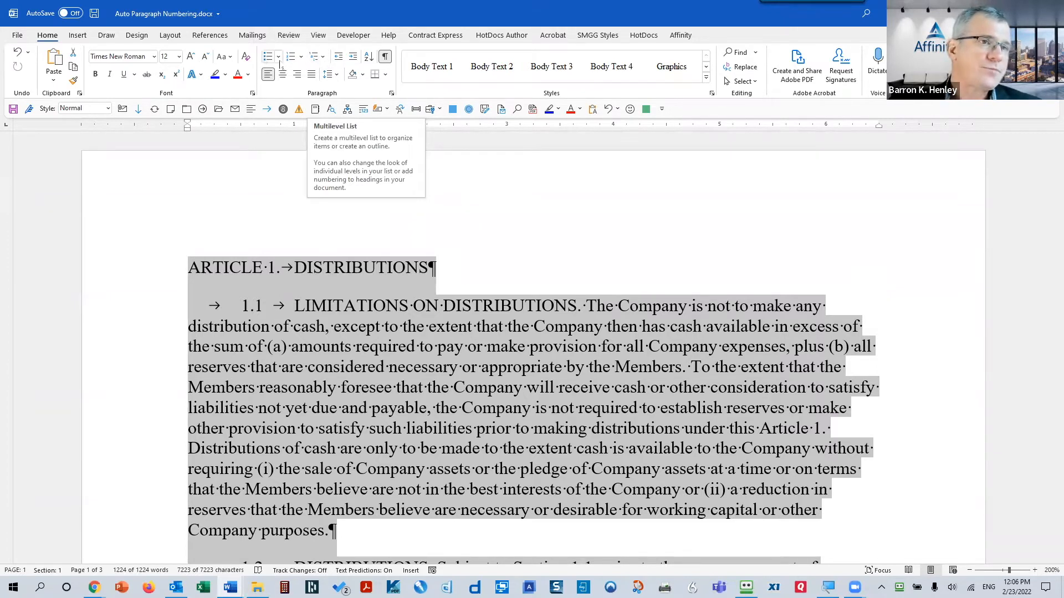
{"action": "left_click", "coordinate": [321, 62]}
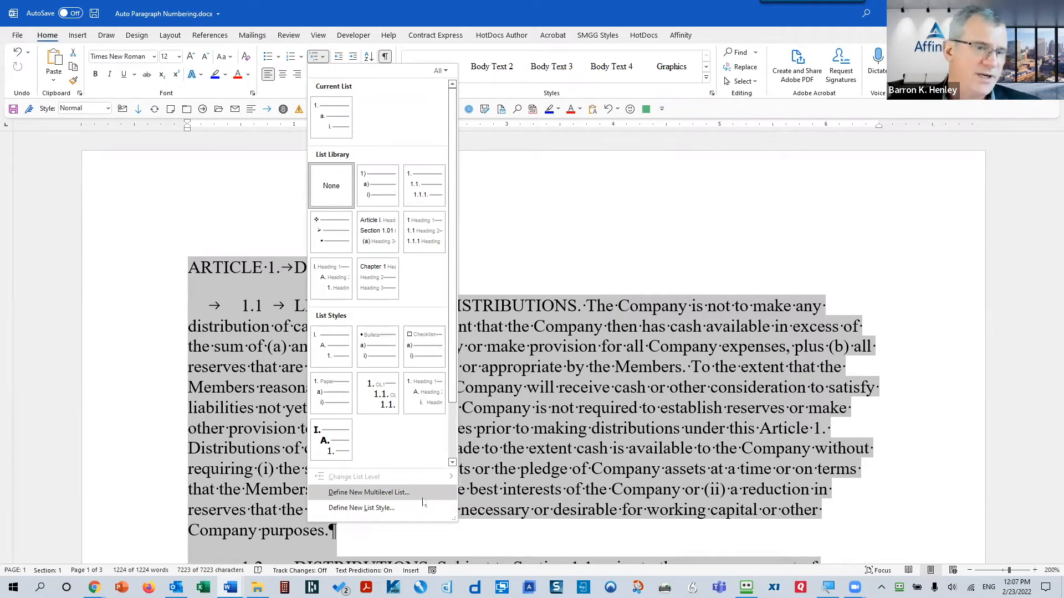
{"action": "left_click", "coordinate": [388, 492]}
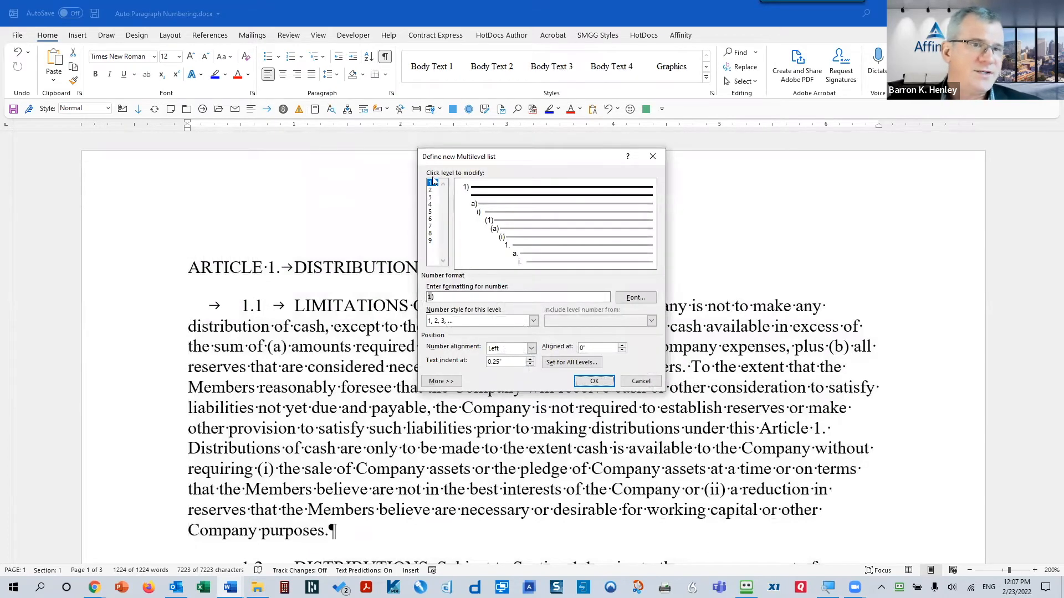
{"action": "left_click", "coordinate": [458, 382]}
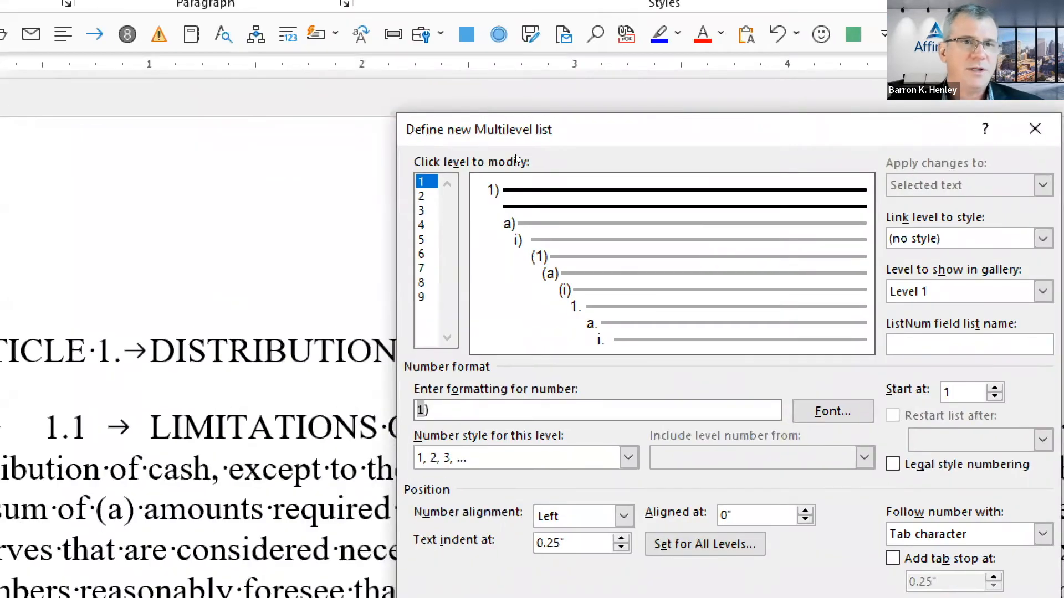
{"action": "left_click_drag", "start_coordinate": [441, 121], "coordinate": [296, 45]}
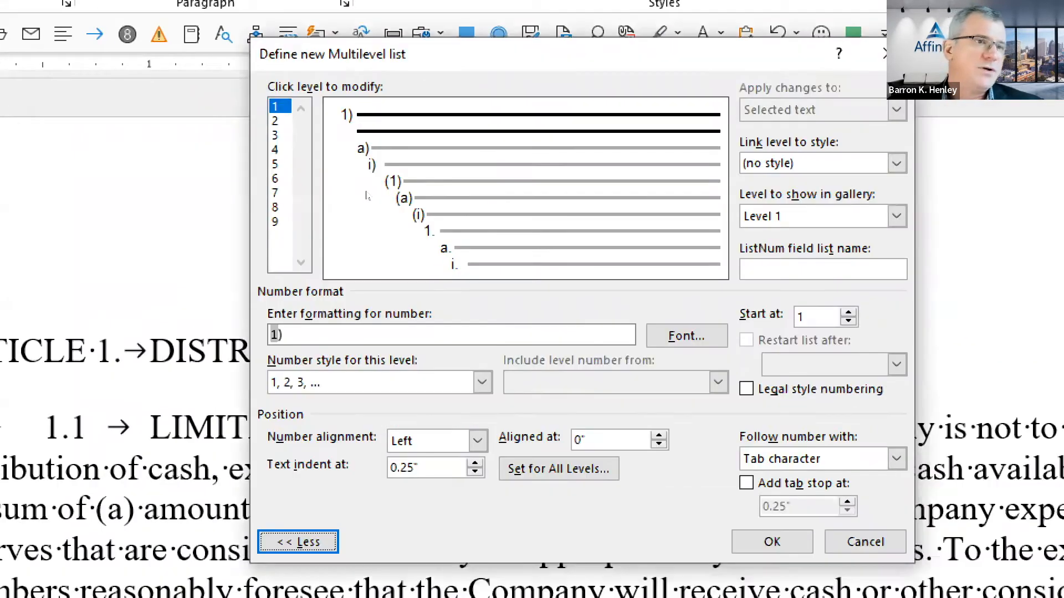
- Clear the level 1 number format completely, including a trial literal "I" entered in place of the number code
{"action": "left_click", "coordinate": [360, 146]}
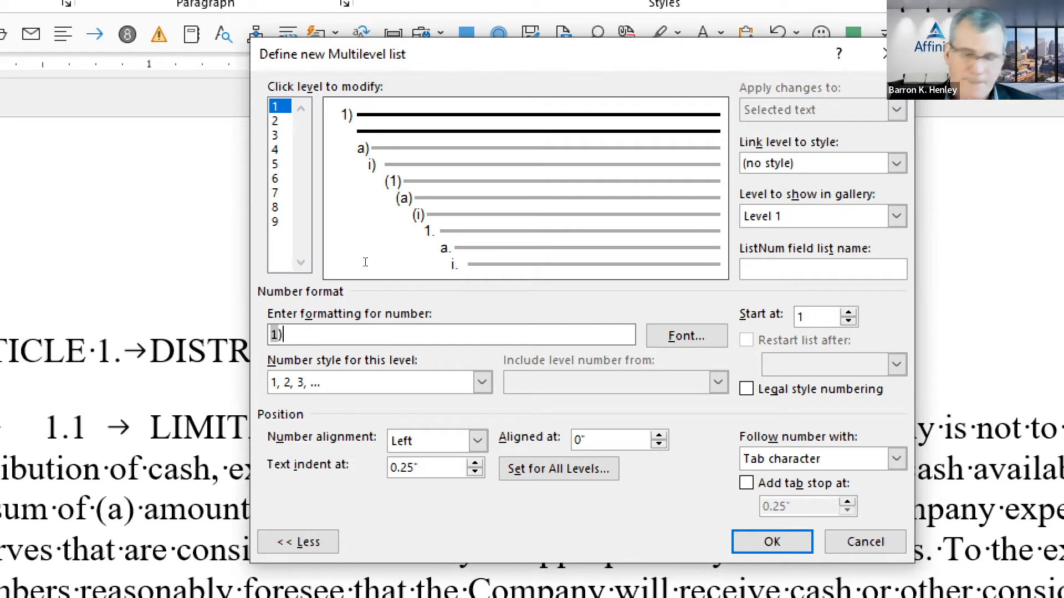
{"action": "key", "text": "BackSpace"}
{"action": "key", "text": "BackSpace"}
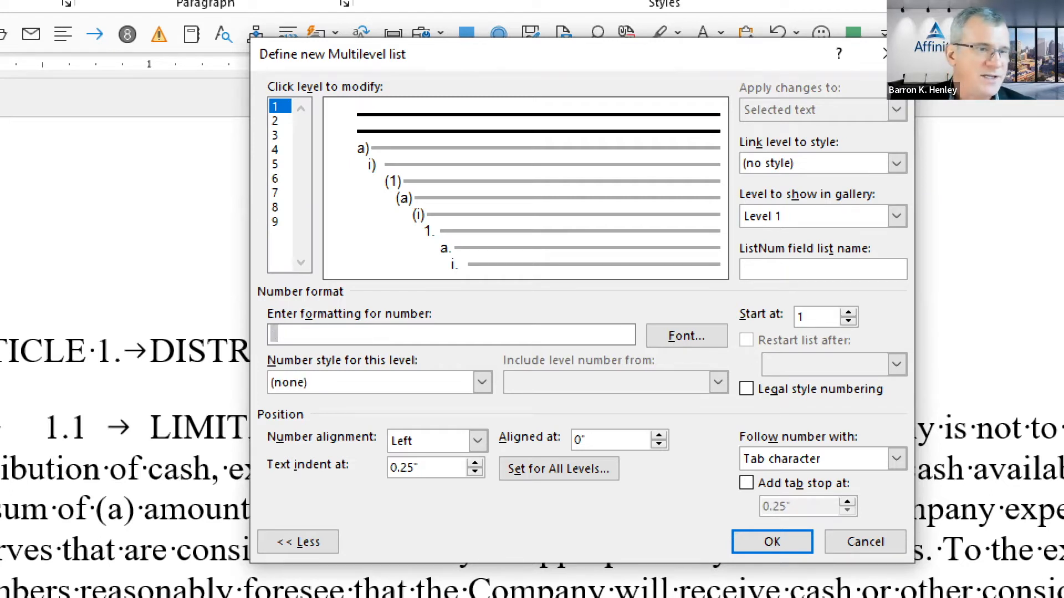
{"action": "type", "text": "I"}
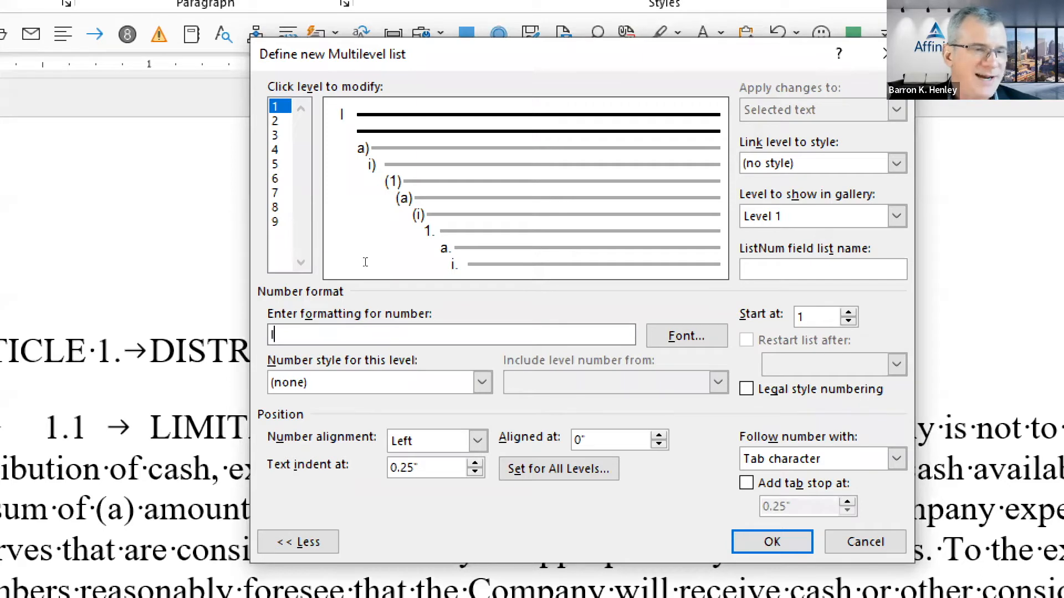
{"action": "key", "text": "BackSpace"}
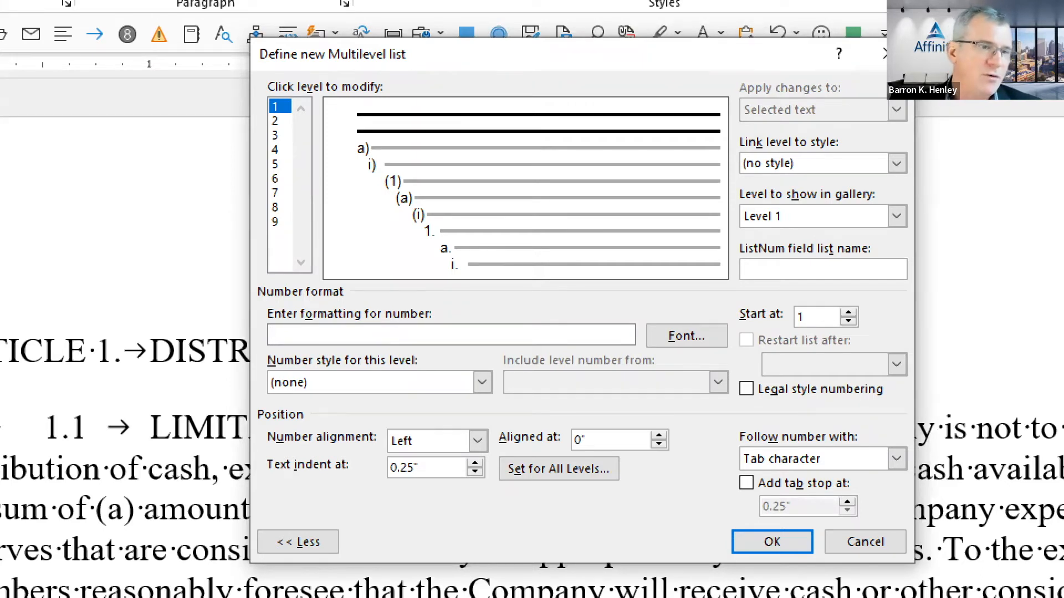
- Examine the number and bullet styles available for level 1
{"action": "left_click", "coordinate": [482, 382]}
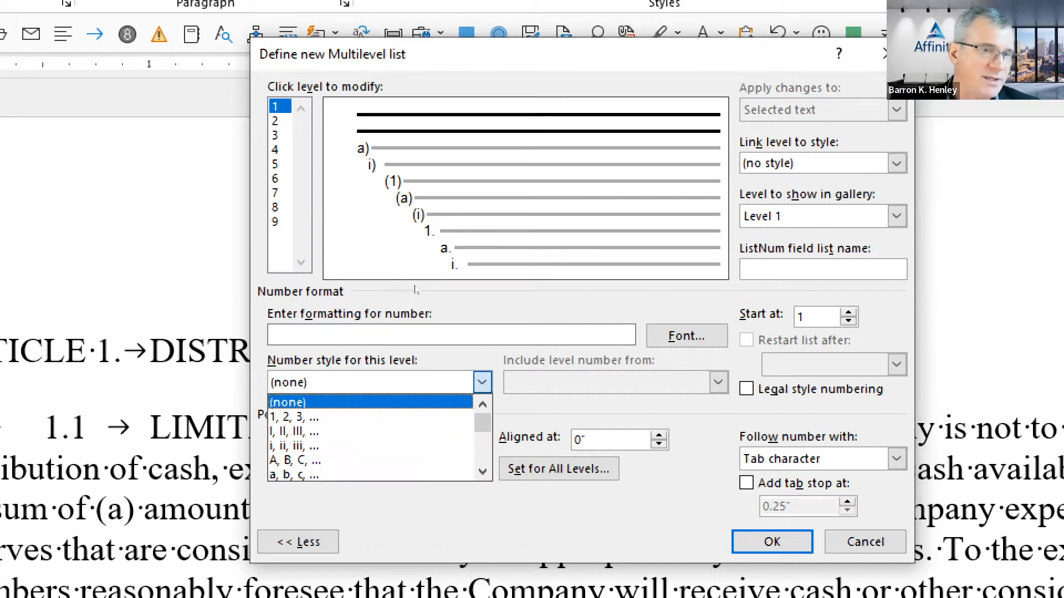
{"action": "left_click", "coordinate": [482, 472]}
{"action": "left_click", "coordinate": [482, 472]}
{"action": "left_click", "coordinate": [482, 472]}
{"action": "left_click", "coordinate": [483, 473]}
{"action": "left_click", "coordinate": [483, 472]}
{"action": "left_click", "coordinate": [483, 472]}
{"action": "left_click", "coordinate": [482, 472]}
{"action": "left_click", "coordinate": [483, 472]}
{"action": "left_click", "coordinate": [483, 472]}
{"action": "left_click", "coordinate": [483, 472]}
{"action": "left_click", "coordinate": [483, 472]}
{"action": "left_click", "coordinate": [483, 472]}
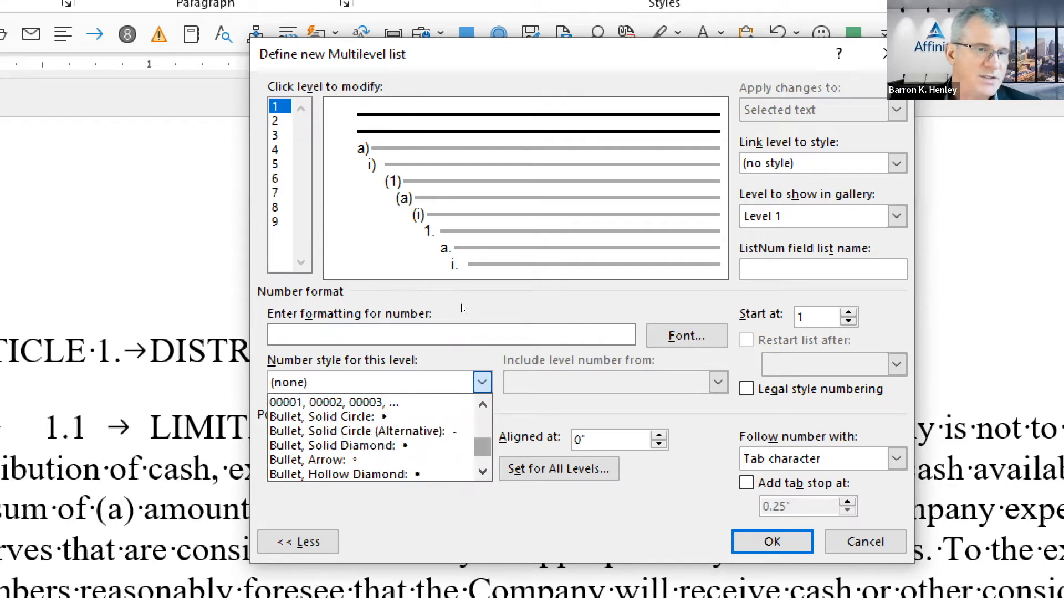
- Set the level 1 number style to 1, 2, 3, ... and add a period after the number
{"action": "left_click_drag", "start_coordinate": [482, 447], "coordinate": [482, 423]}
{"action": "left_click", "coordinate": [370, 416]}
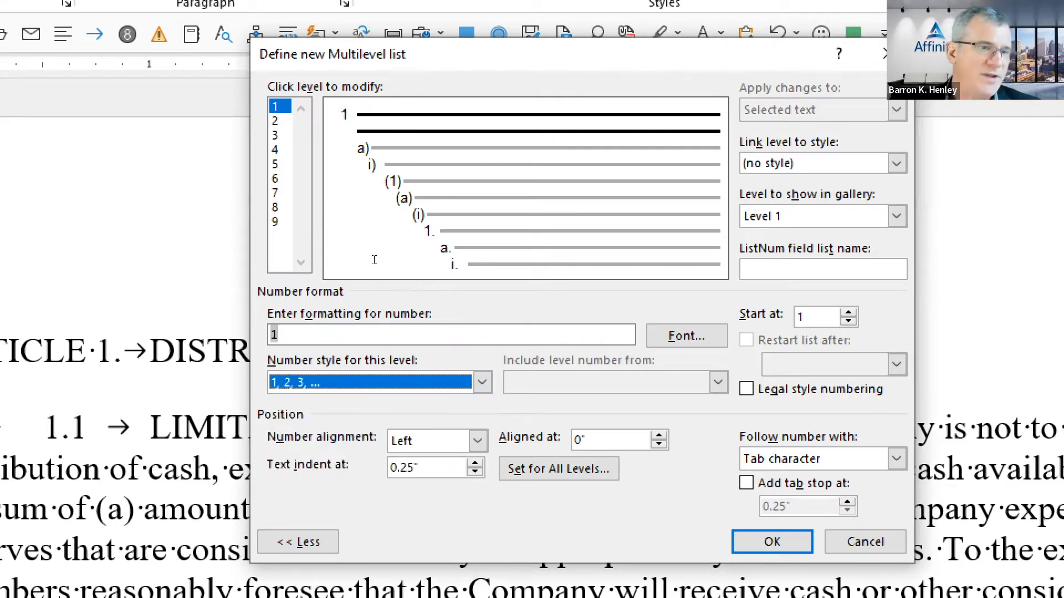
{"action": "type", "text": "."}
- Try the I, II, III, the A, B, C and the i, ii, iii number styles on level 1
{"action": "left_click", "coordinate": [392, 383]}
{"action": "left_click", "coordinate": [392, 431]}
{"action": "key", "text": "alt+Down"}
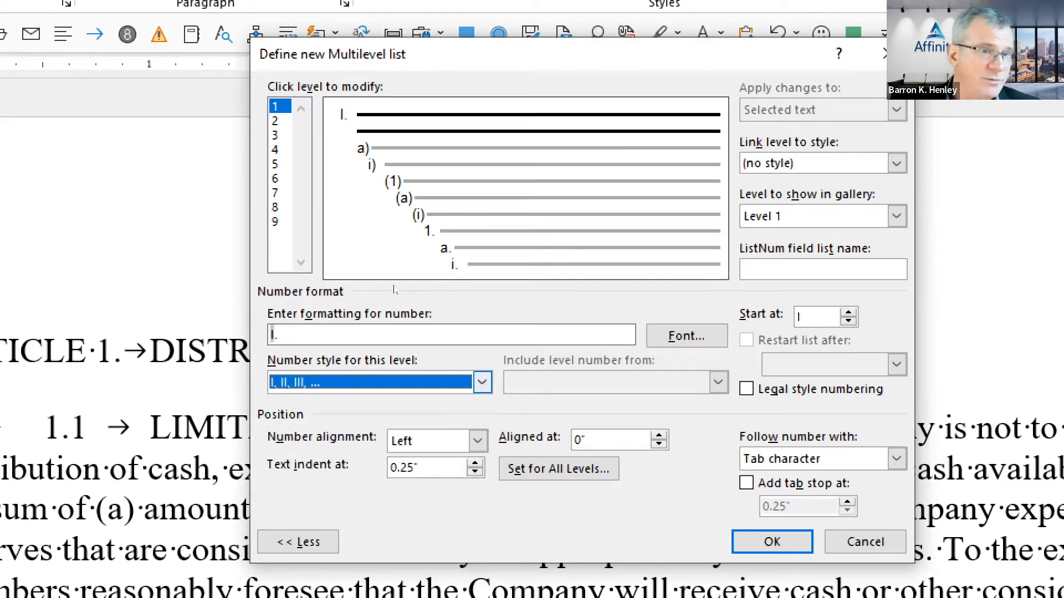
{"action": "key", "text": "Down"}
{"action": "key", "text": "Down"}
{"action": "key", "text": "Return"}
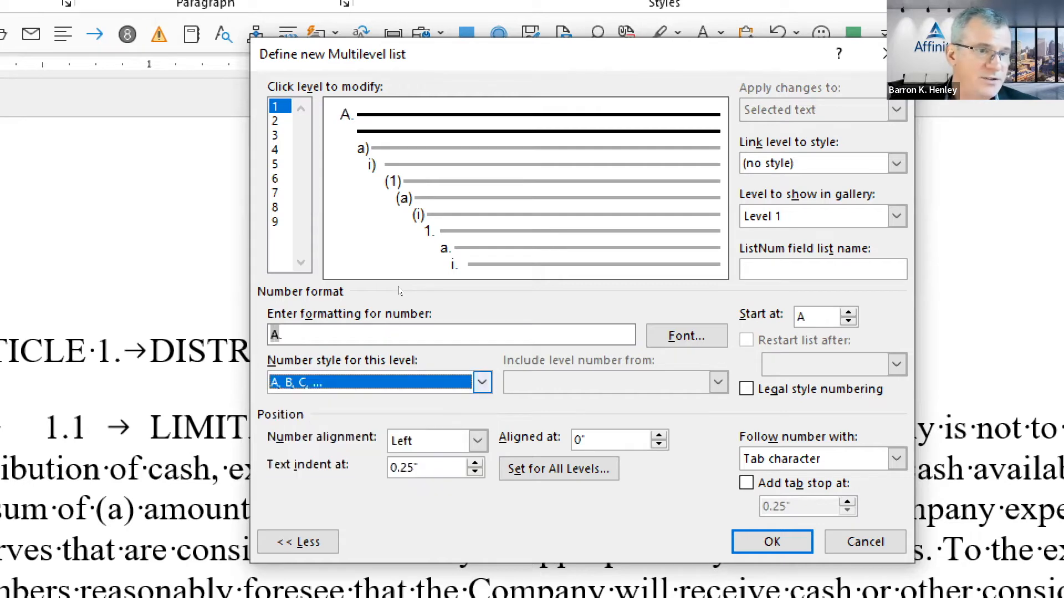
{"action": "key", "text": "alt+Down"}
{"action": "key", "text": "Down"}
{"action": "key", "text": "Down"}
{"action": "key", "text": "Return"}
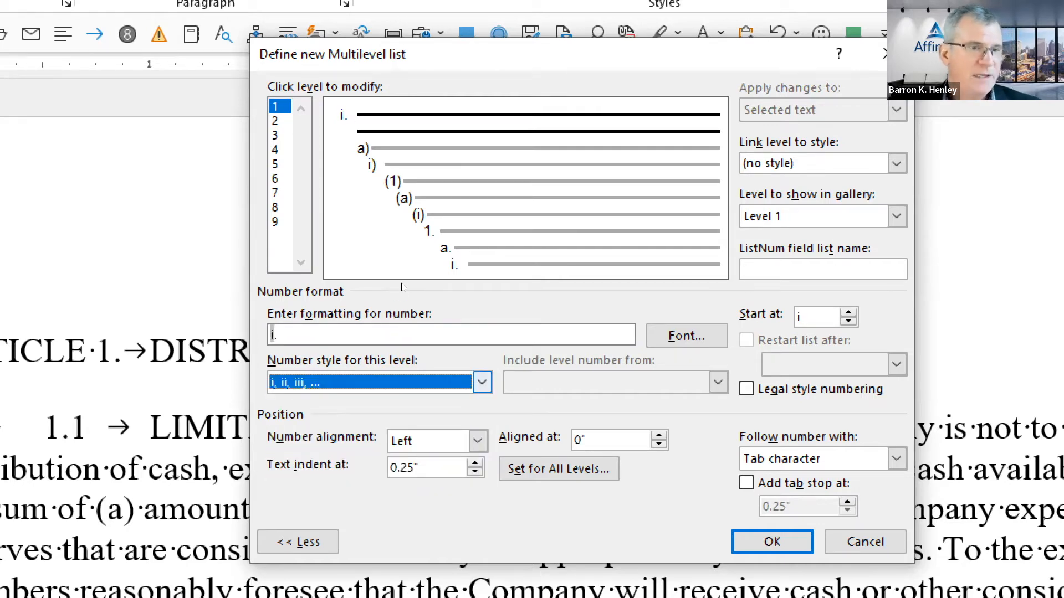
- Return the level 1 number style to 1, 2, 3, ..
{"action": "key", "text": "alt+Down"}
{"action": "key", "text": "Up"}
{"action": "key", "text": "Up"}
{"action": "key", "text": "Up"}
{"action": "key", "text": "Down"}
{"action": "key", "text": "Return"}
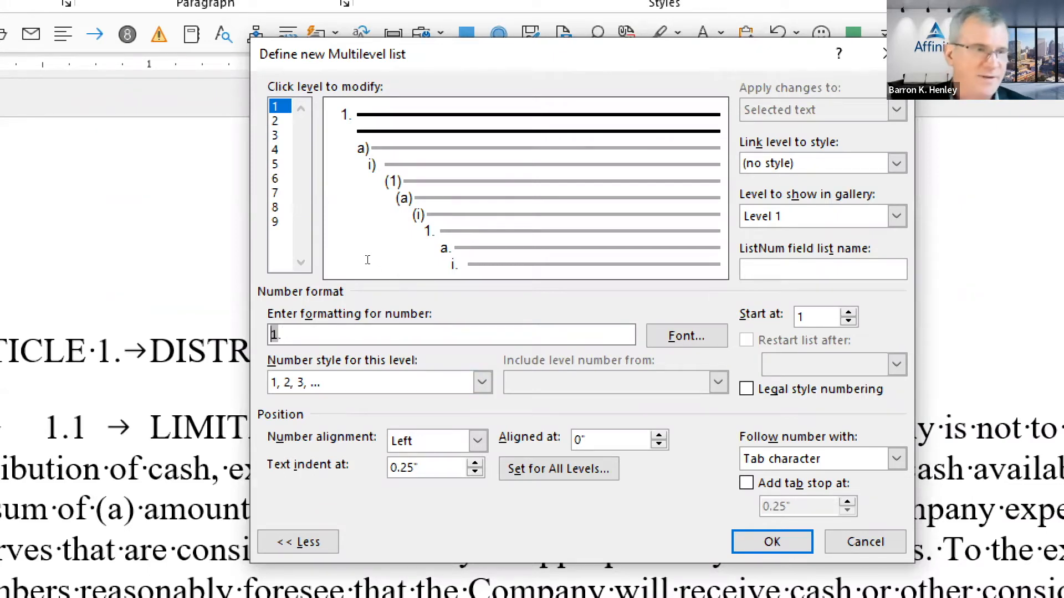
- Try "Section" as text before the level 1 number, and replace it with "INTERROGATORY NO."
{"action": "type", "text": "Section"}
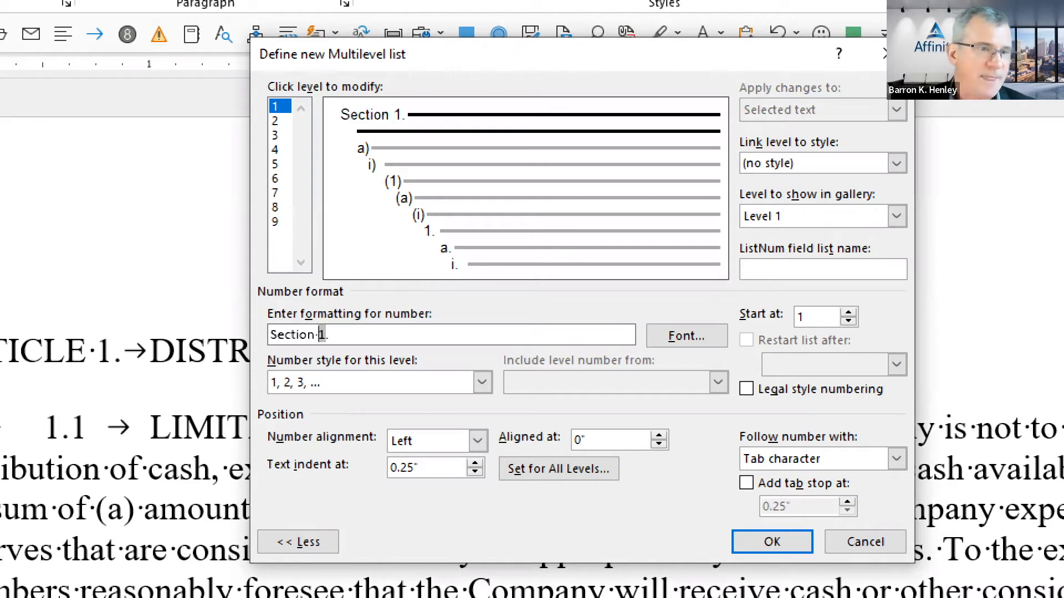
{"action": "key", "text": "BackSpace"}
{"action": "type", "text": "INTERROGATORY "}
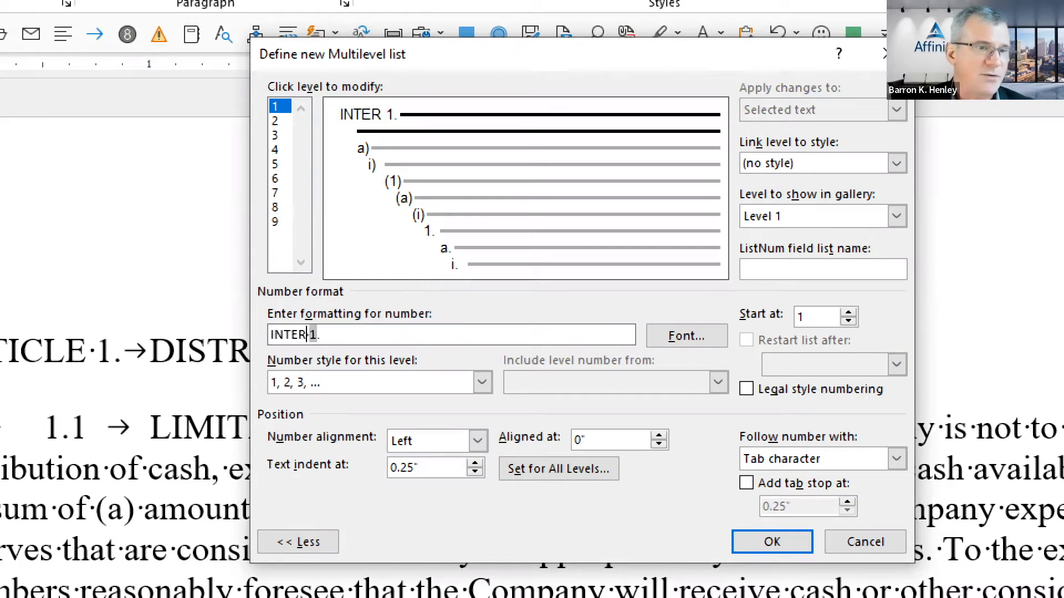
{"action": "type", "text": "NO."}
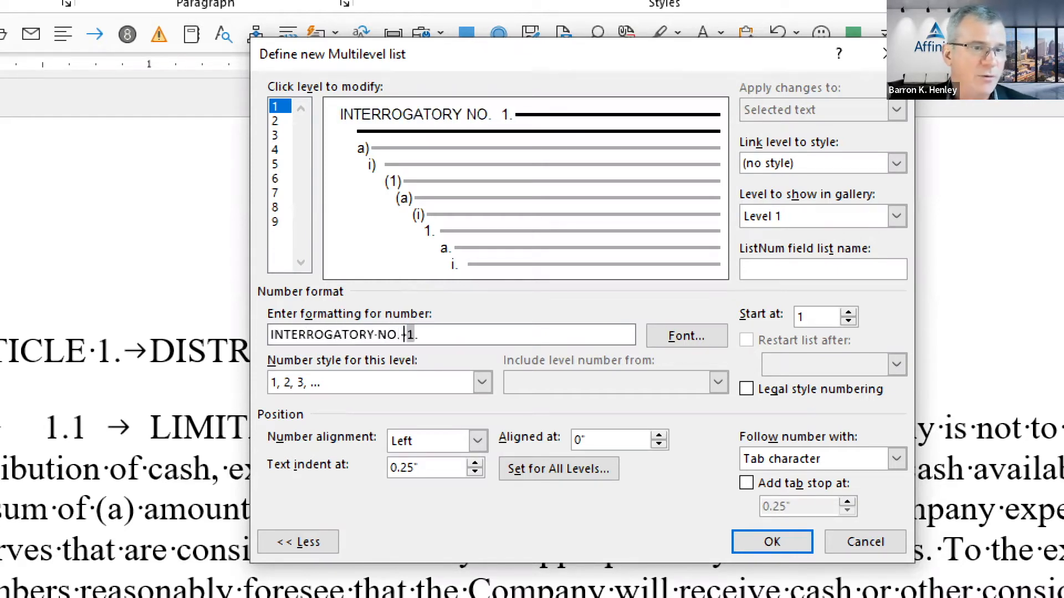
{"action": "key", "text": "BackSpace"}
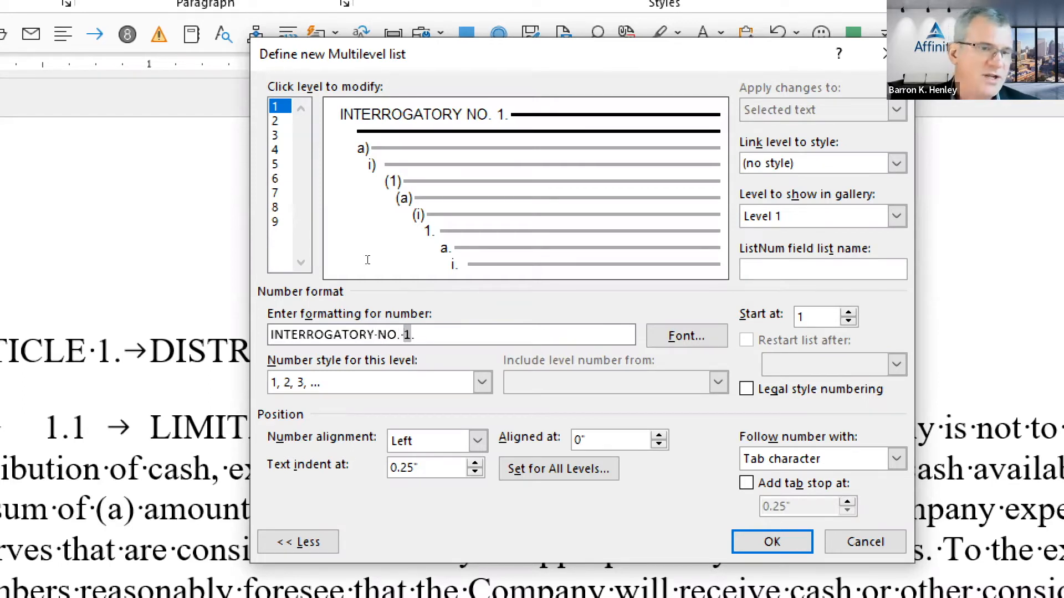
- Try adding "KDK" directly before the level 1 number, and remove all the text preceding the number
{"action": "type", "text": "KDK"}
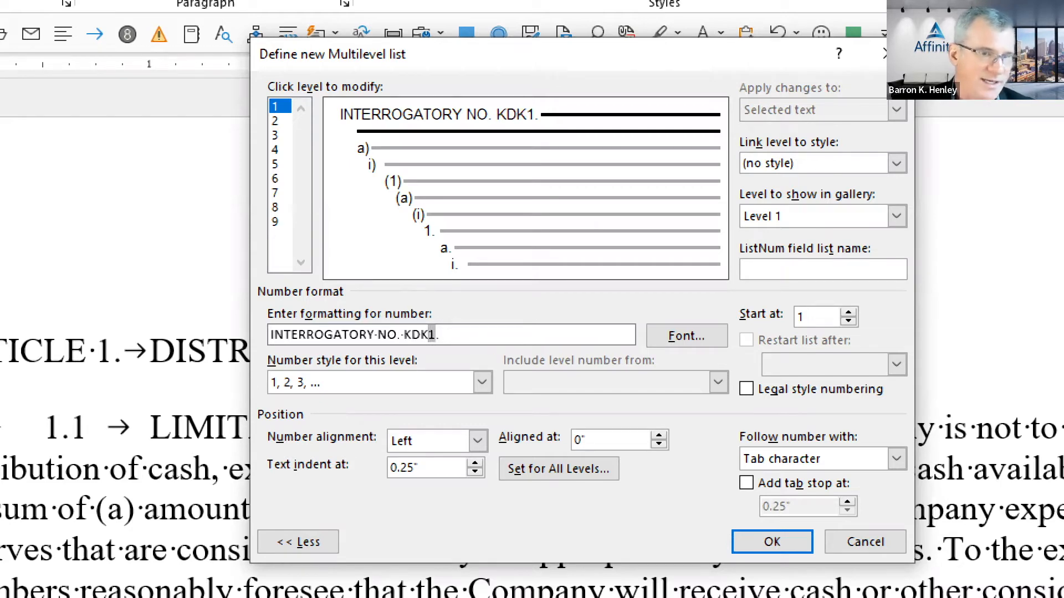
{"action": "key", "text": "BackSpace"}
{"action": "key", "text": "BackSpace"}
{"action": "key", "text": "BackSpace"}
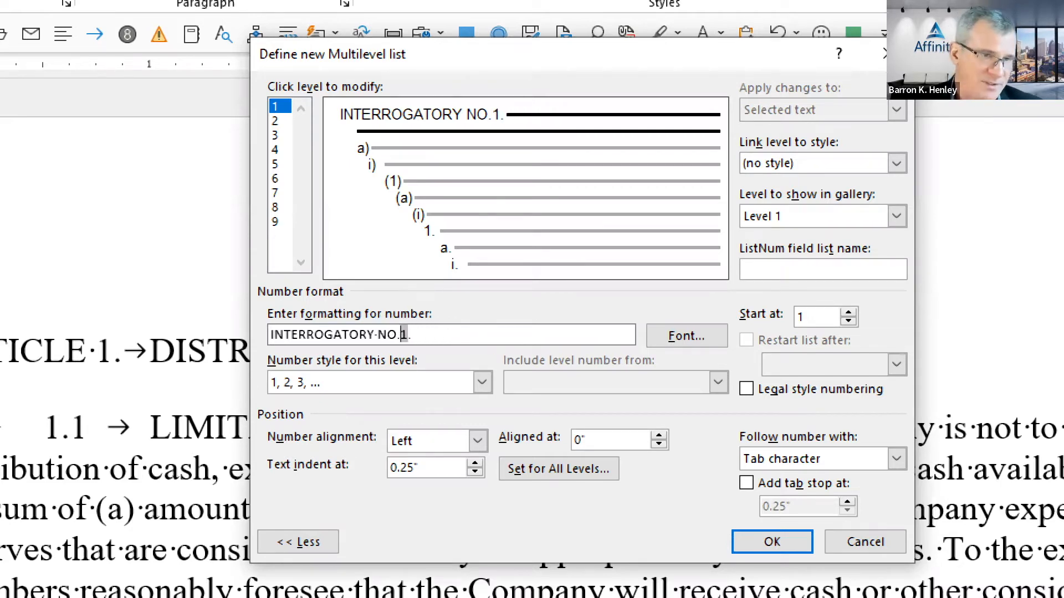
{"action": "key", "text": "shift+Home"}
{"action": "key", "text": "BackSpace"}
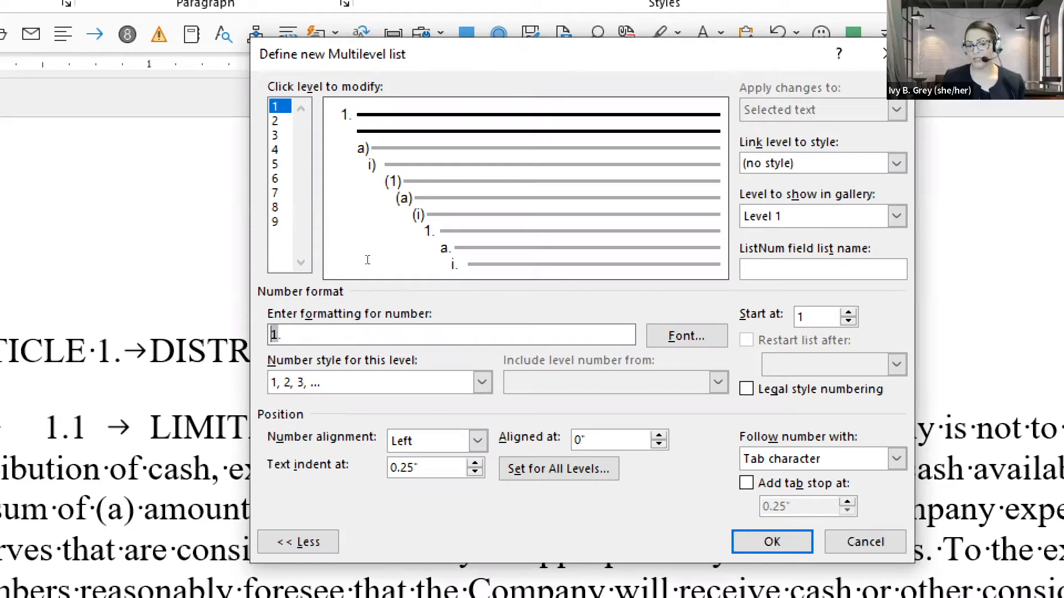
- Open the font settings for the level 1 number and leave them without making changes
{"action": "key", "text": "End"}
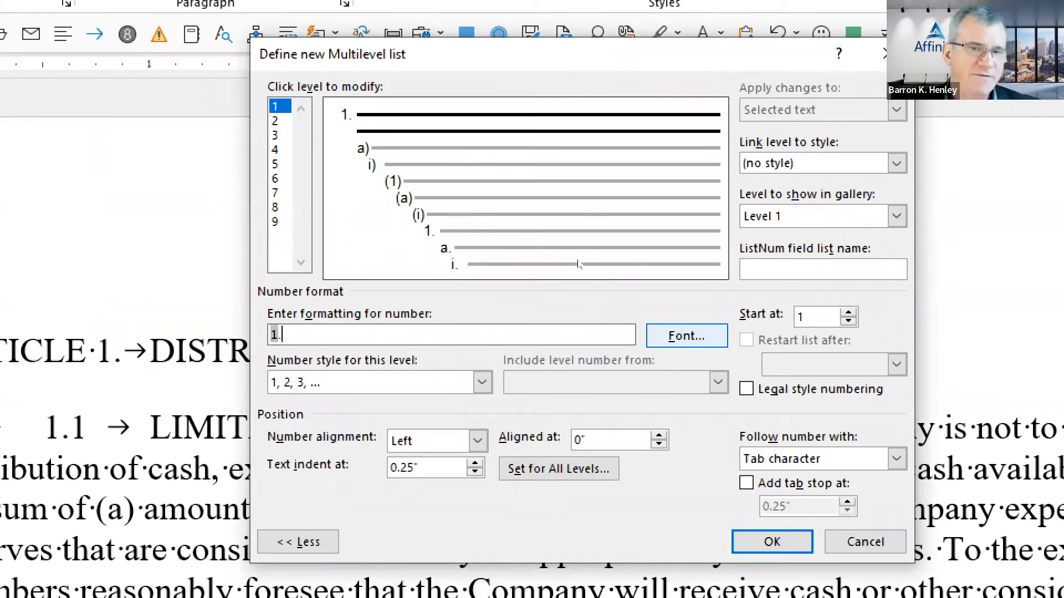
{"action": "left_click", "coordinate": [687, 336]}
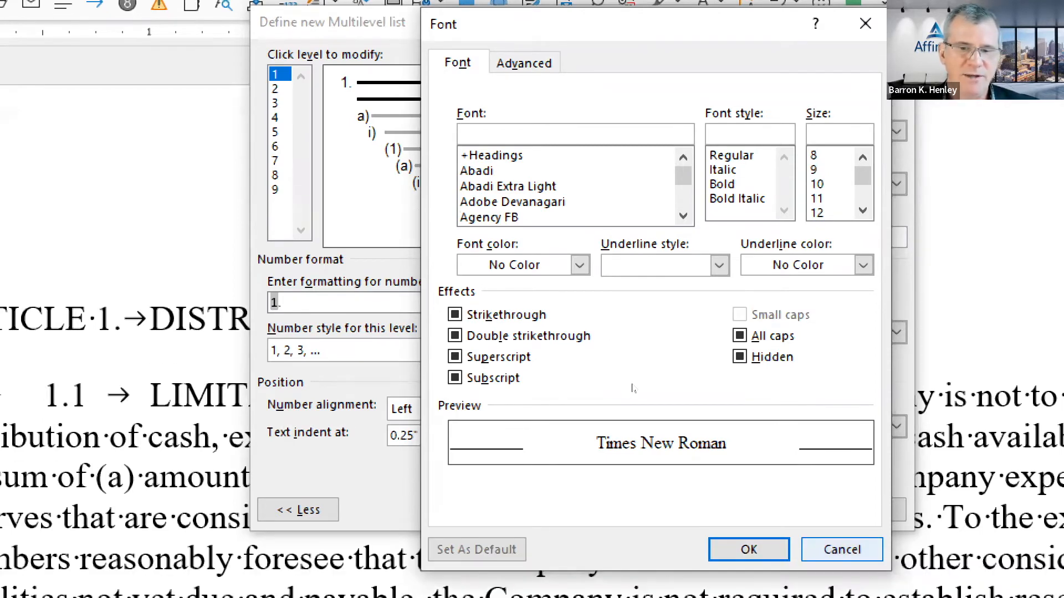
{"action": "left_click", "coordinate": [841, 582]}
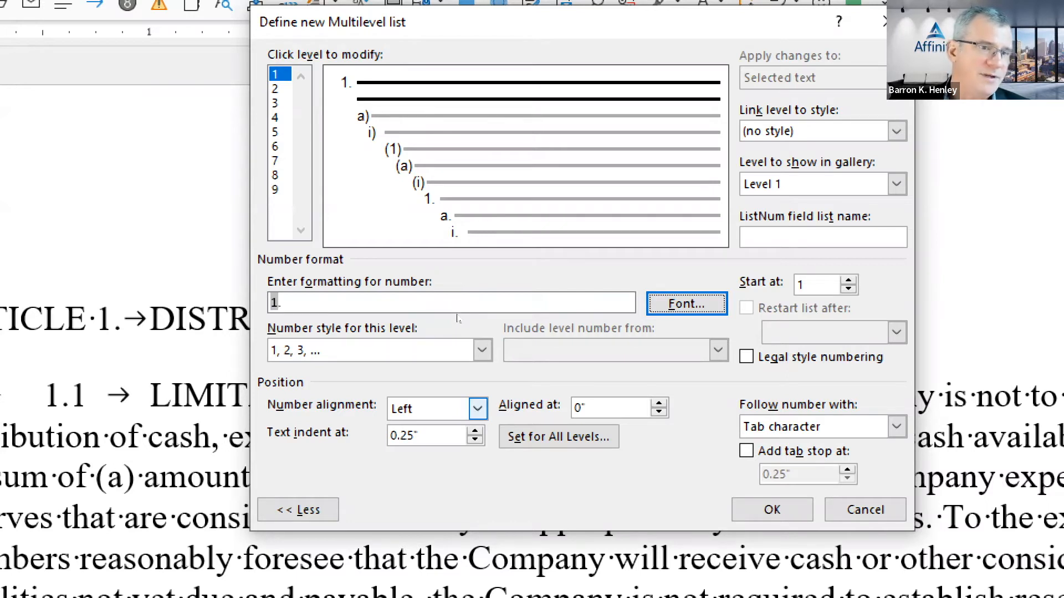
- Look through the number alignment options for level 1 and keep Left
{"action": "left_click", "coordinate": [477, 409]}
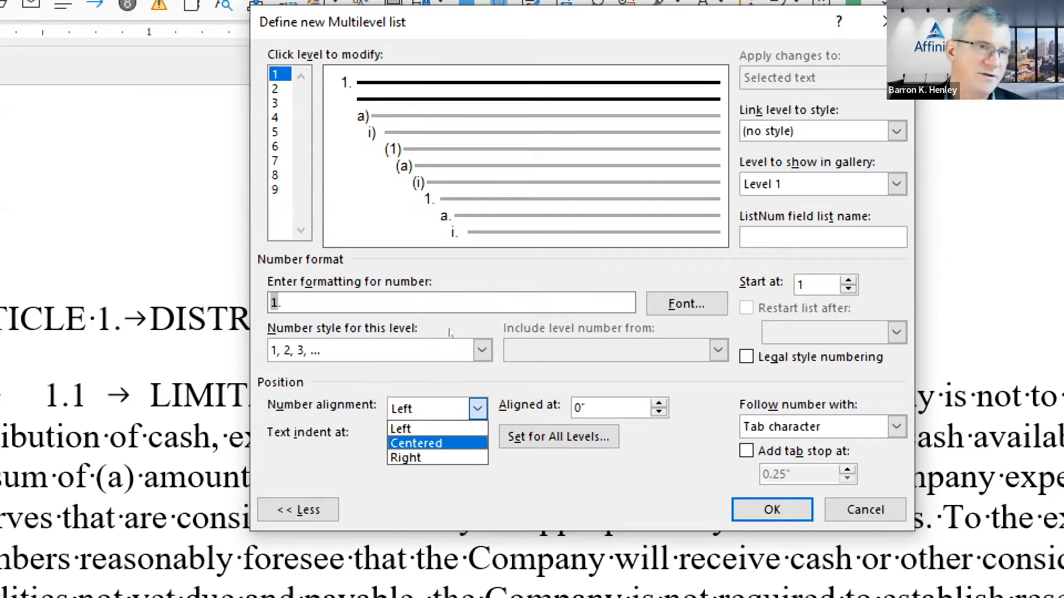
{"action": "left_click", "coordinate": [438, 429]}
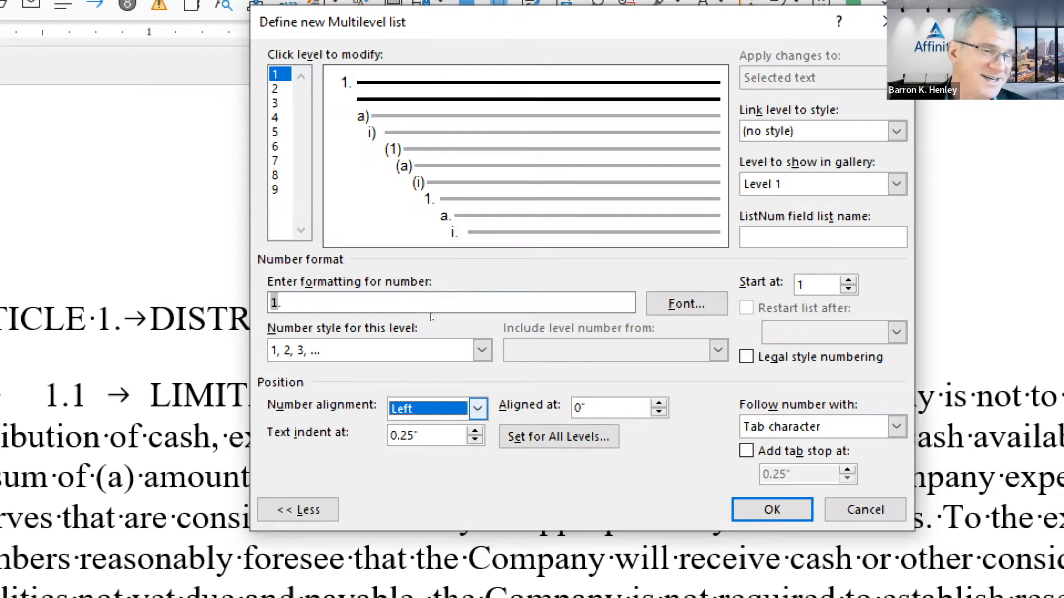
{"action": "key", "text": "alt+Down"}
{"action": "key", "text": "Down"}
{"action": "key", "text": "Up"}
{"action": "key", "text": "Down"}
{"action": "key", "text": "Up"}
{"action": "key", "text": "Return"}
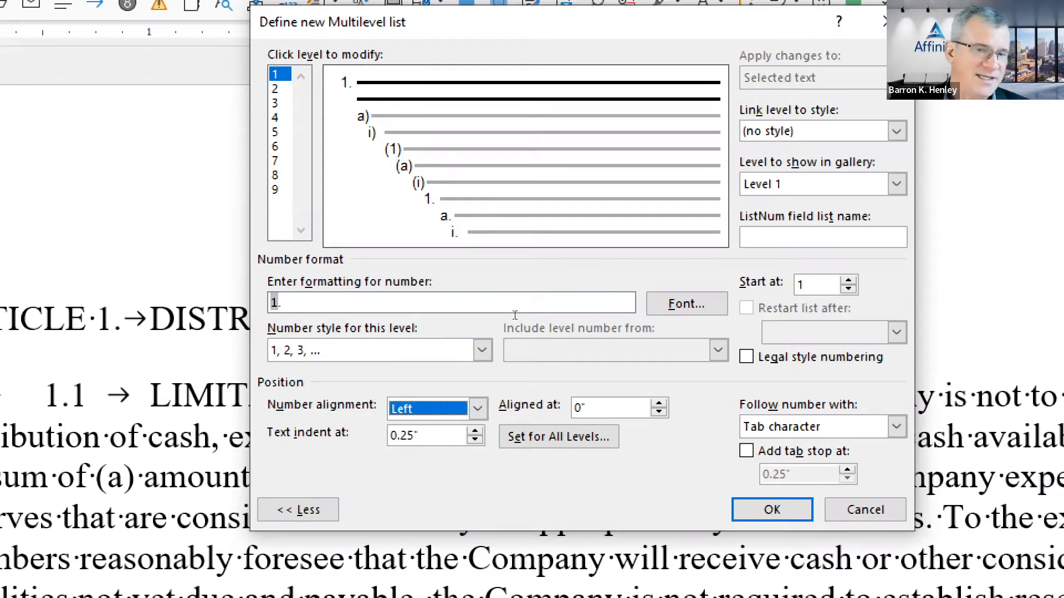
{"action": "key", "text": "Tab"}
{"action": "key", "text": "Right"}
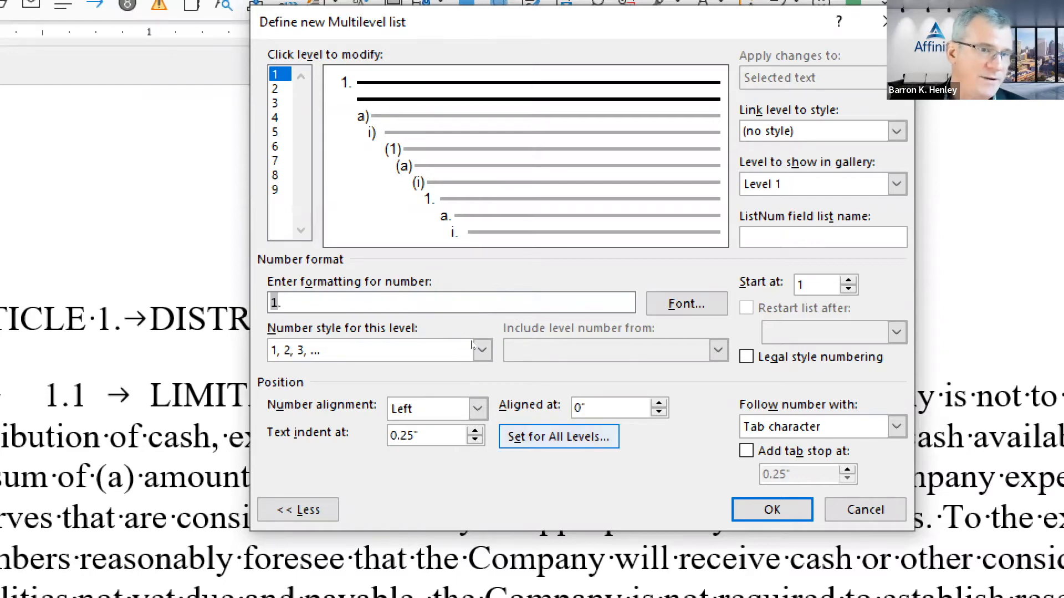
{"action": "key", "text": "Tab"}
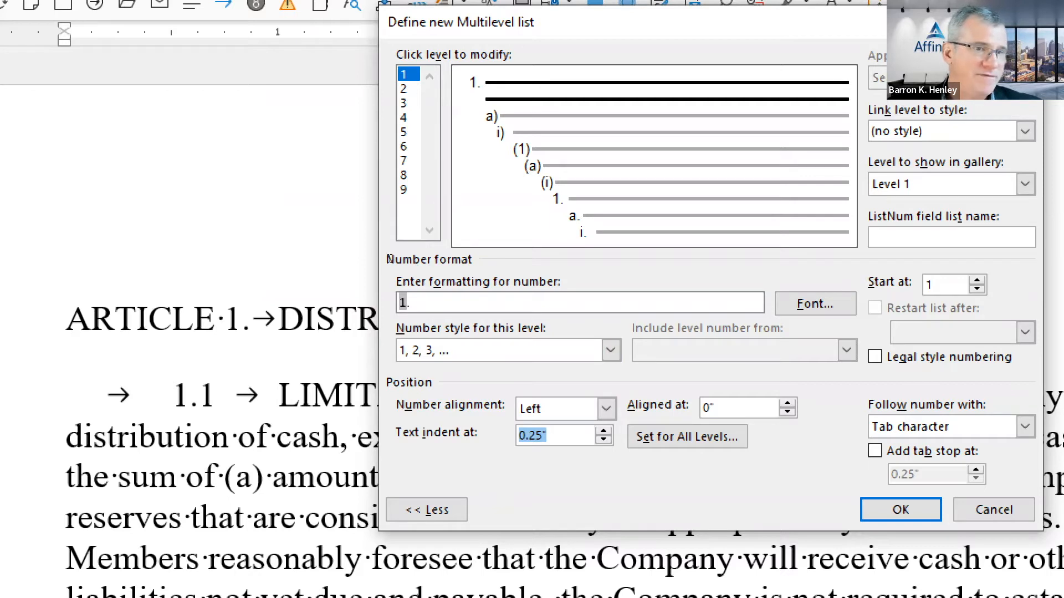
- Add "ARTICLE " before the level 1 number and set the level's text indent to 1 inch
{"action": "left_click", "coordinate": [414, 302]}
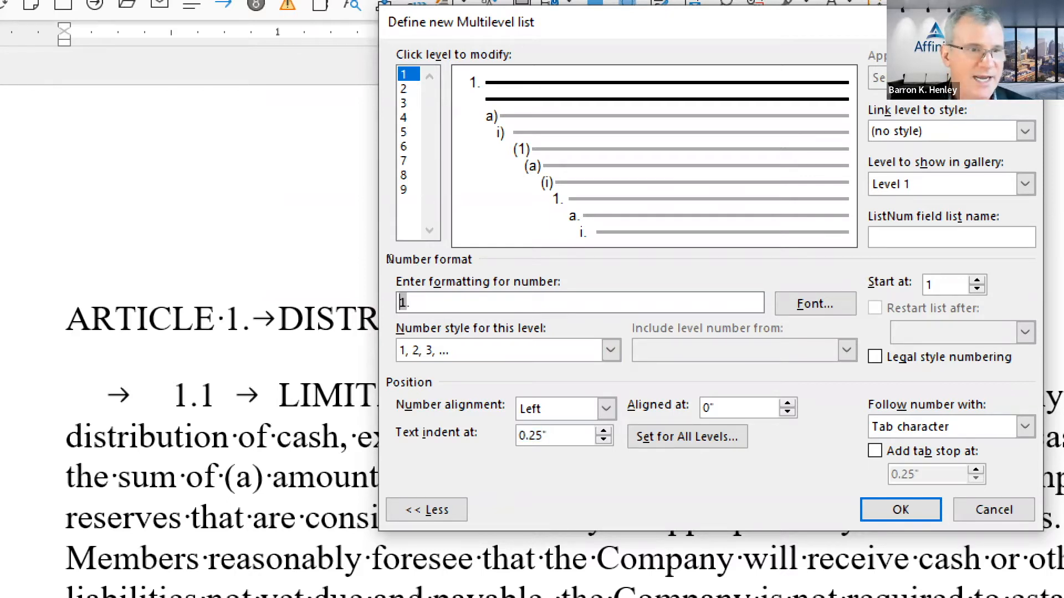
{"action": "type", "text": "ARTICLE·"}
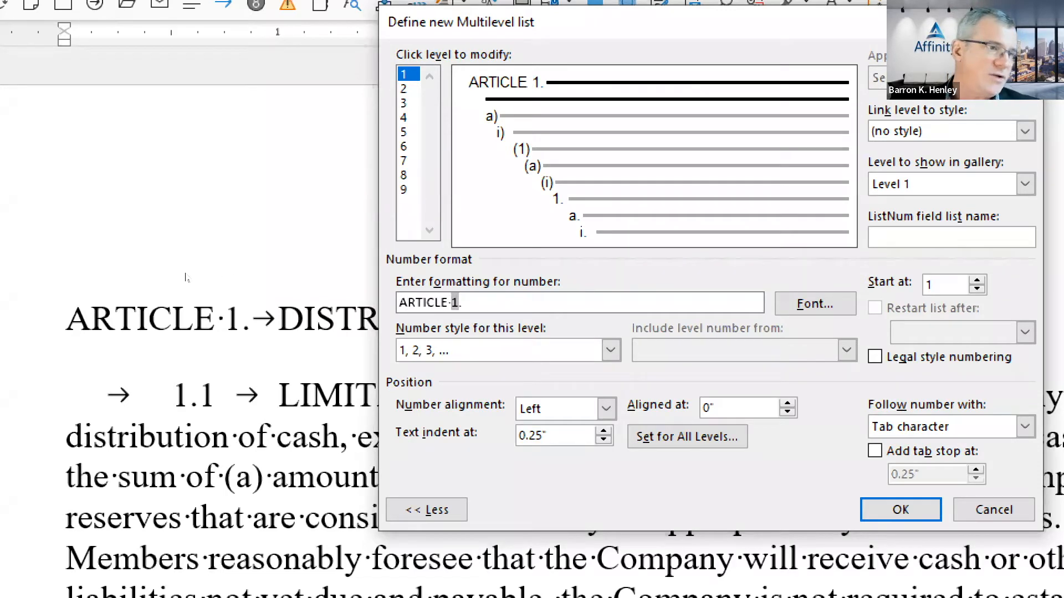
{"action": "key", "text": "alt+a"}
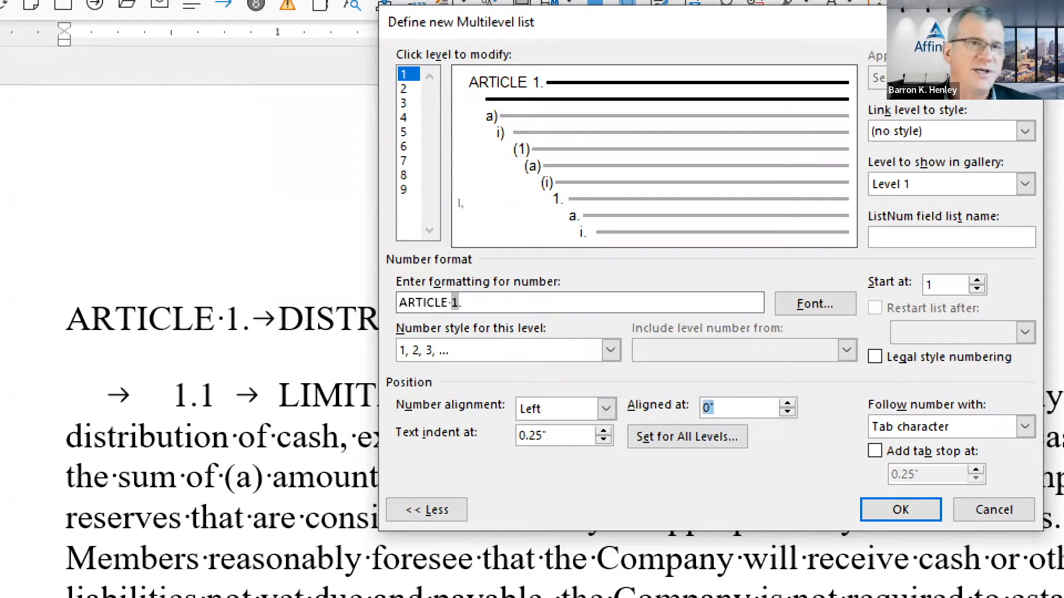
{"action": "left_click_drag", "start_coordinate": [477, 22], "coordinate": [605, 44]}
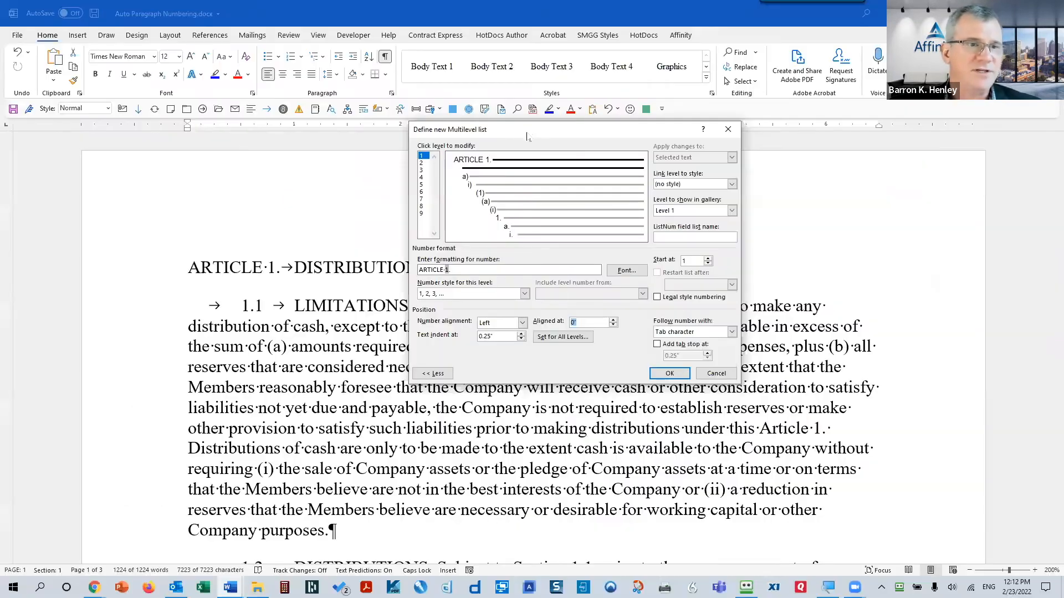
{"action": "left_click_drag", "start_coordinate": [527, 136], "coordinate": [461, 316]}
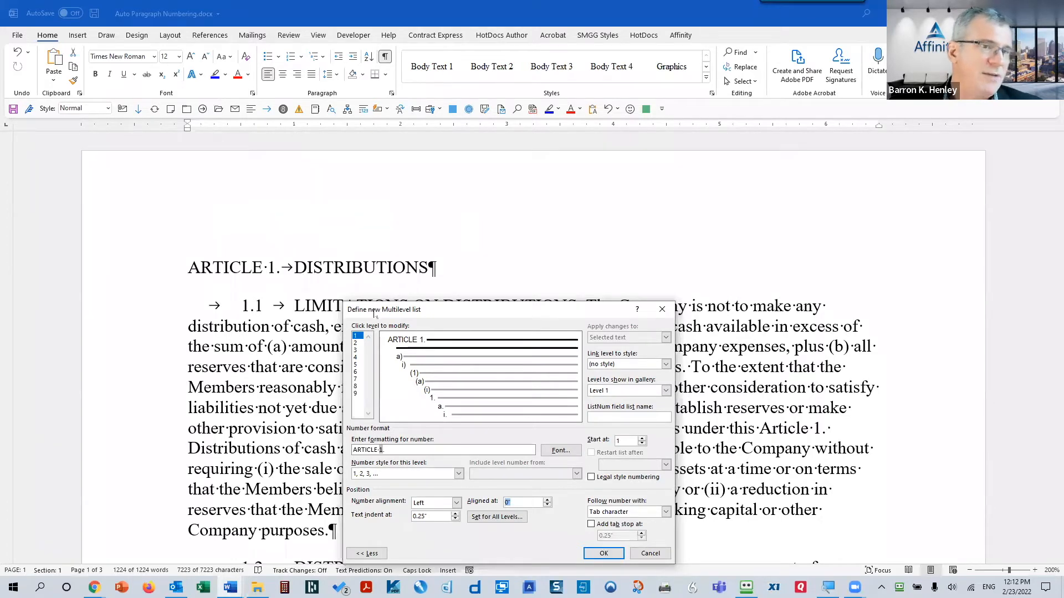
{"action": "left_click_drag", "start_coordinate": [374, 311], "coordinate": [410, 146]}
{"action": "key", "text": "Tab"}
{"action": "type", "text": "1"}
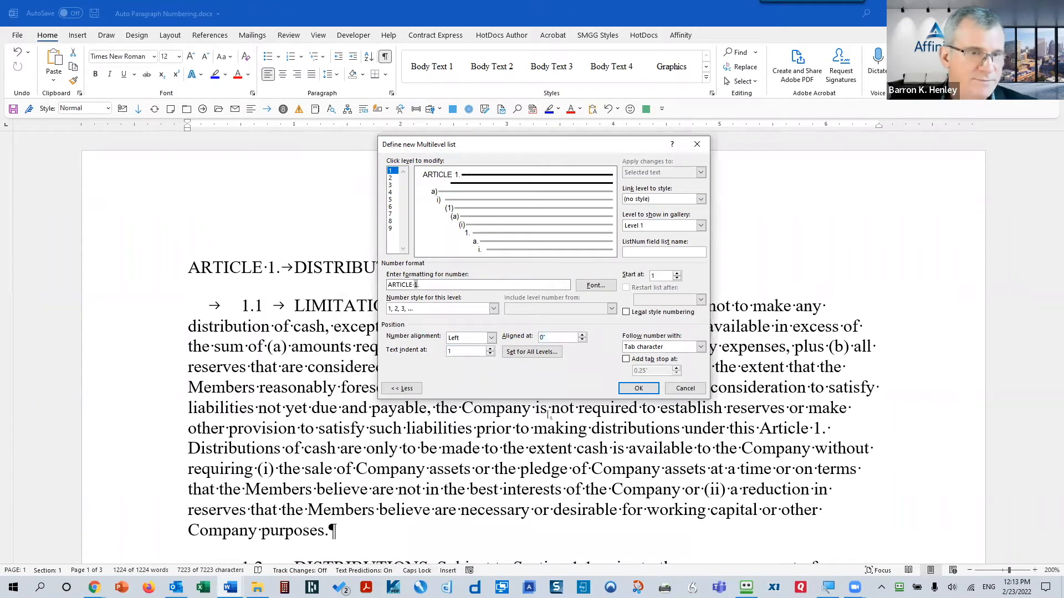
- Change the level 2 number style to 1, 2, 3, ... and remove the closing parenthesis after the number
{"action": "left_click", "coordinate": [390, 178]}
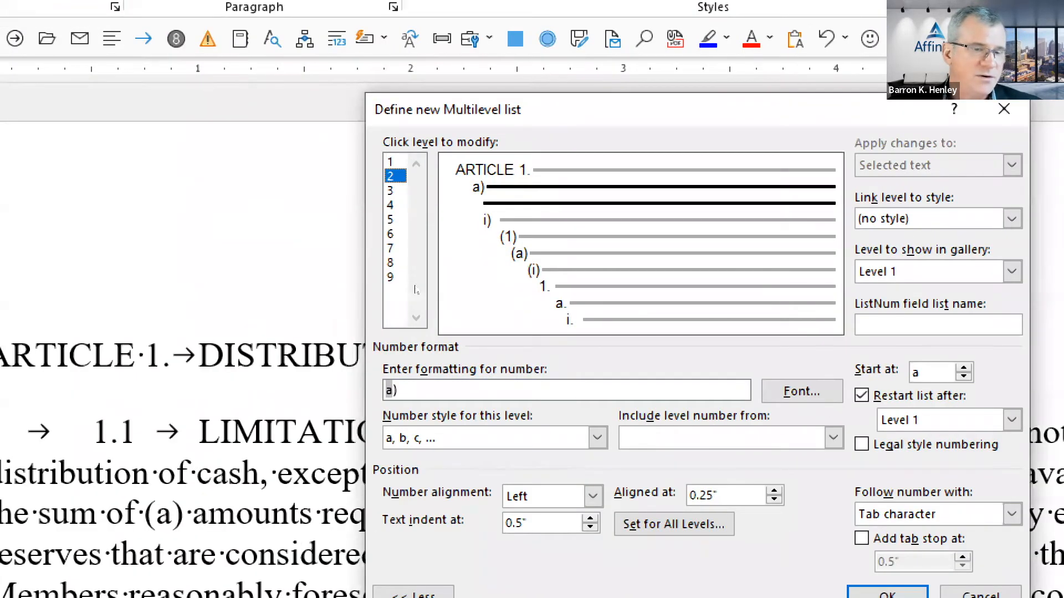
{"action": "left_click", "coordinate": [598, 437]}
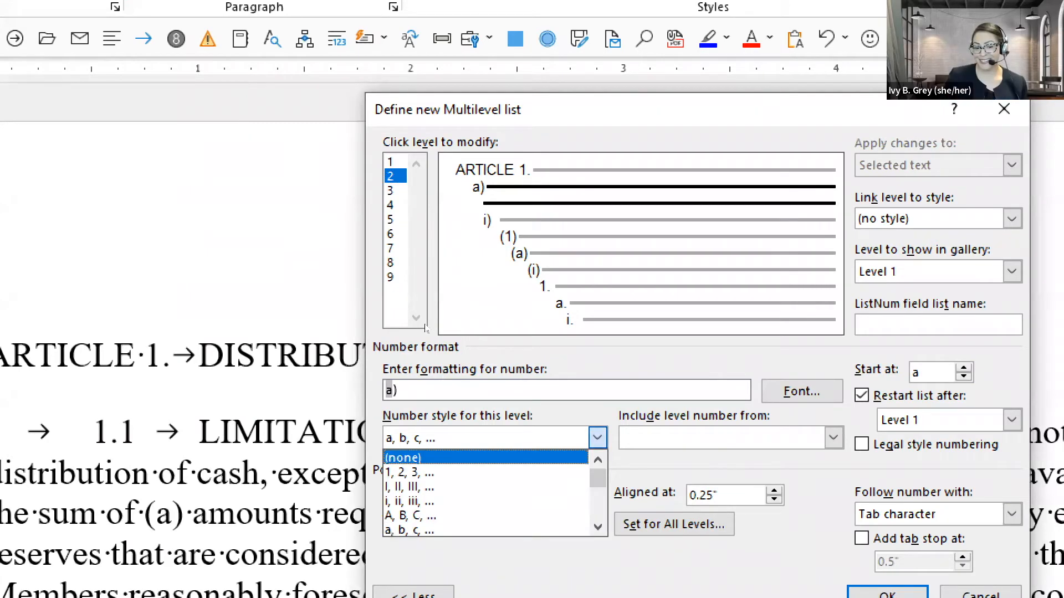
{"action": "left_click", "coordinate": [409, 471]}
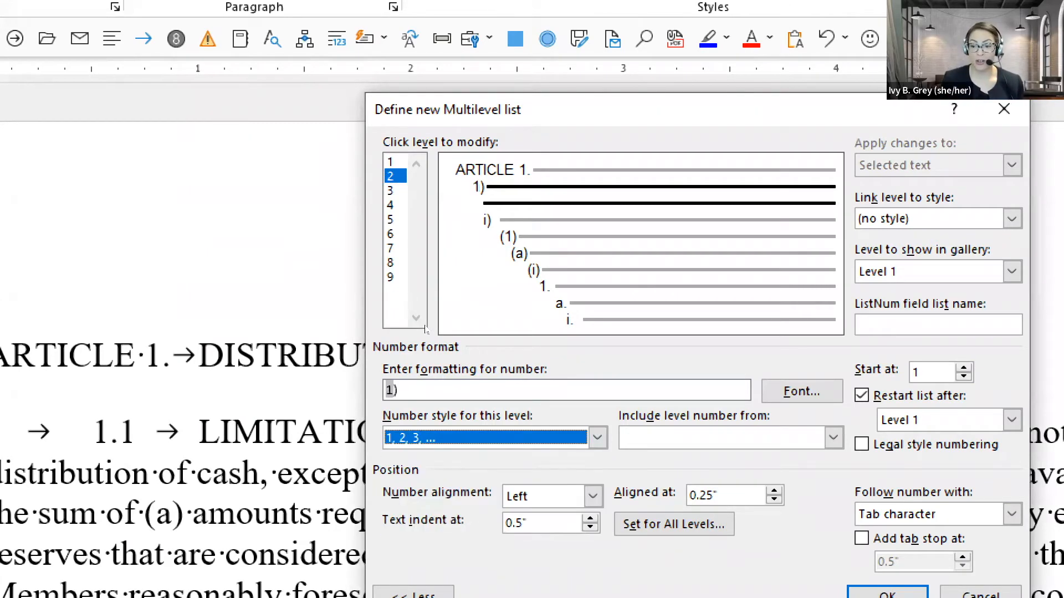
{"action": "left_click", "coordinate": [402, 391]}
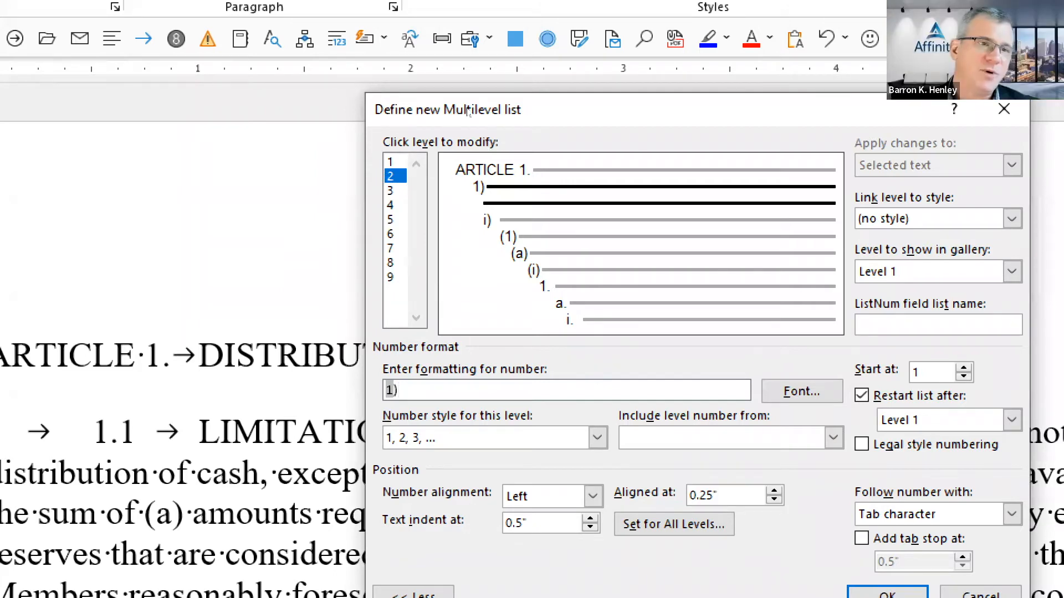
{"action": "left_click_drag", "start_coordinate": [468, 111], "coordinate": [427, 42]}
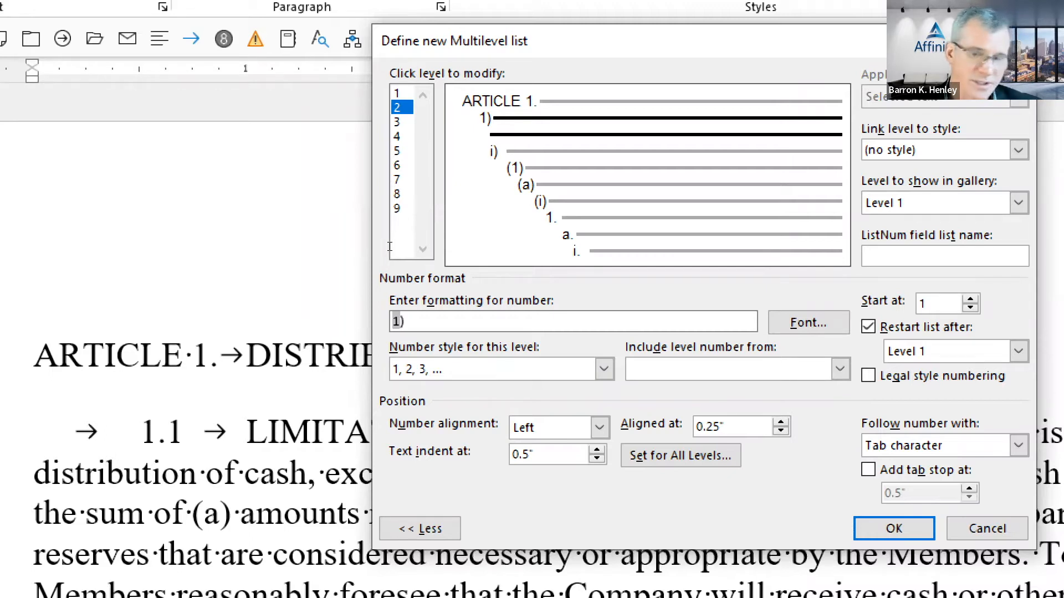
{"action": "key", "text": "BackSpace"}
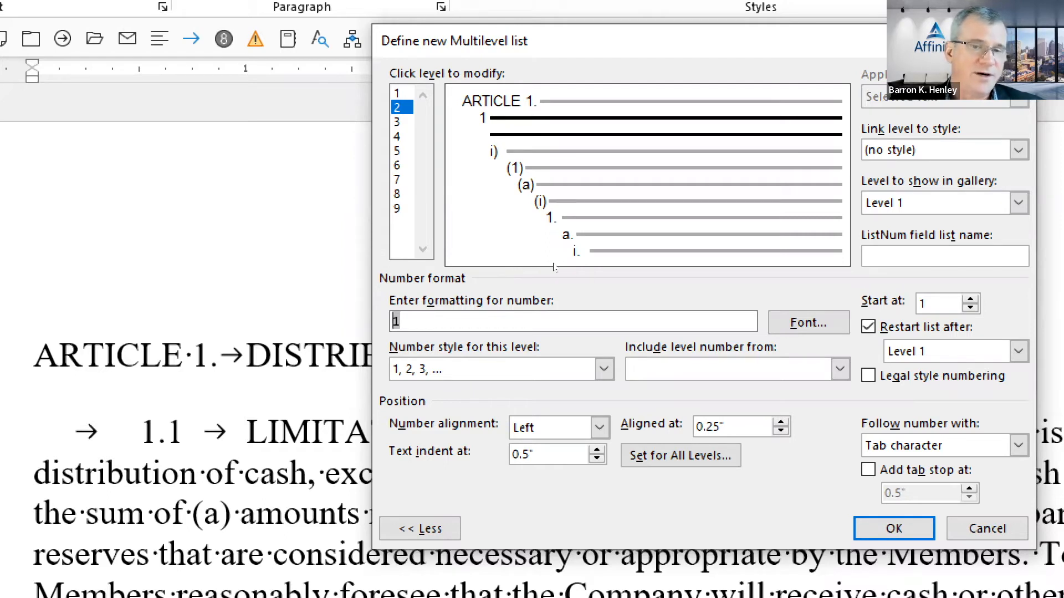
- Include the level 1 number in the level 2 format and separate the two numbers with a period
{"action": "left_click", "coordinate": [840, 369]}
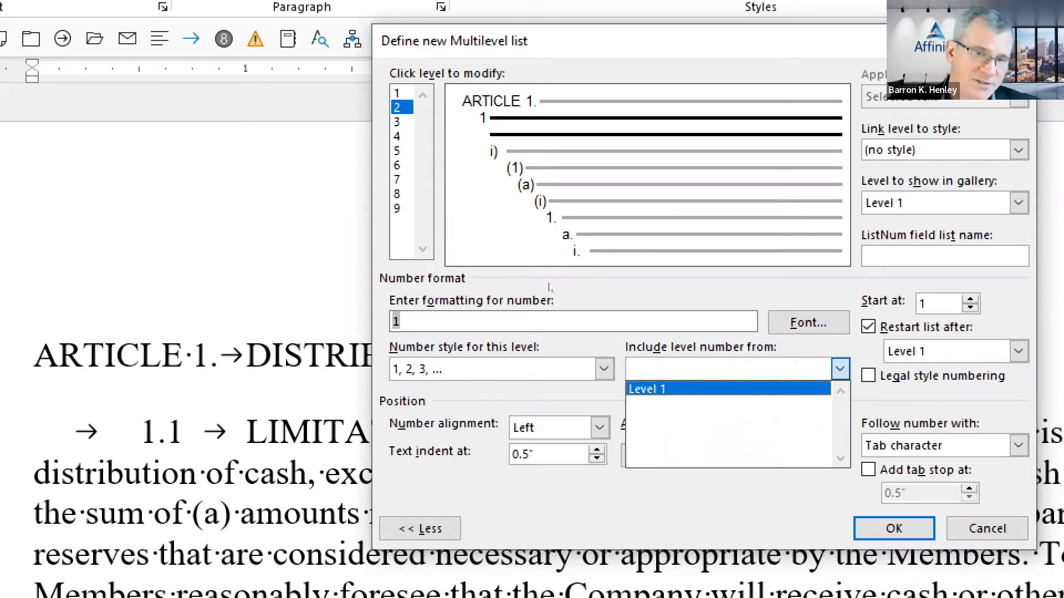
{"action": "left_click", "coordinate": [647, 389]}
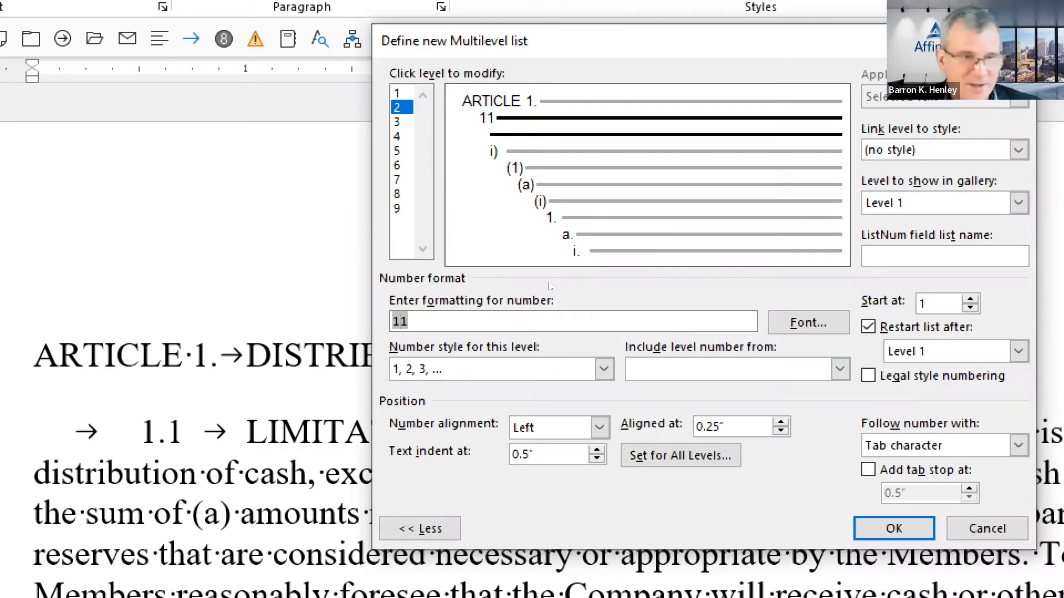
{"action": "type", "text": "."}
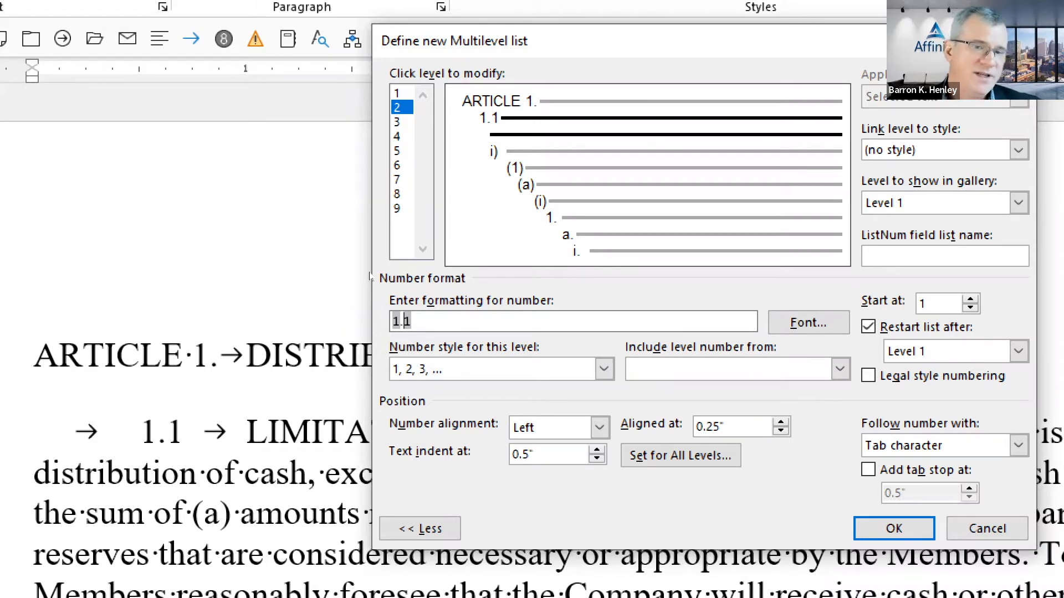
- Align the level 2 number at 0.5 inch with a text indent of 0, followed by a tab character
{"action": "key", "text": "alt+a"}
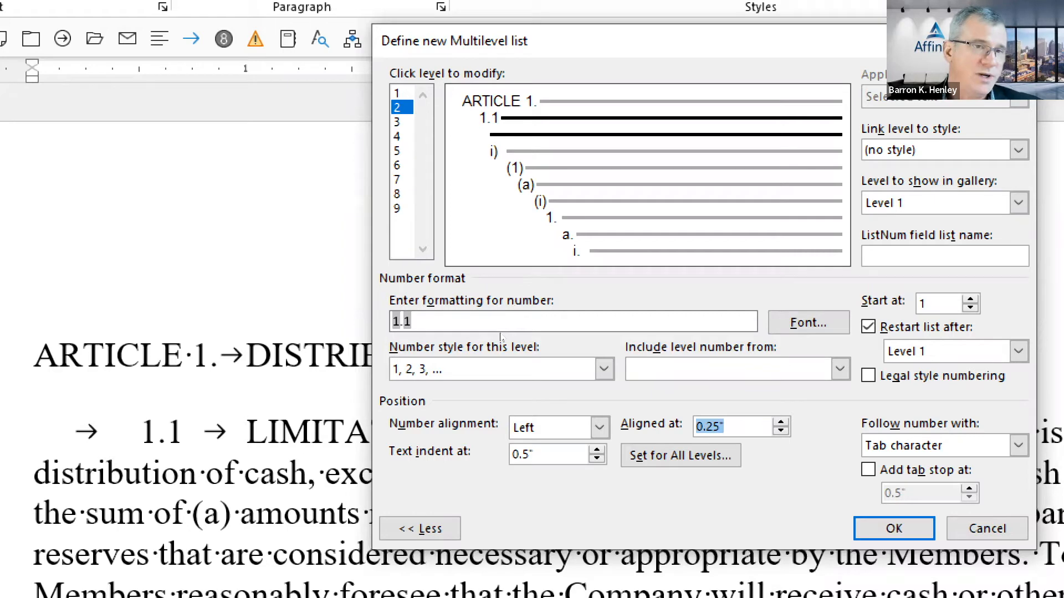
{"action": "type", "text": ".5"}
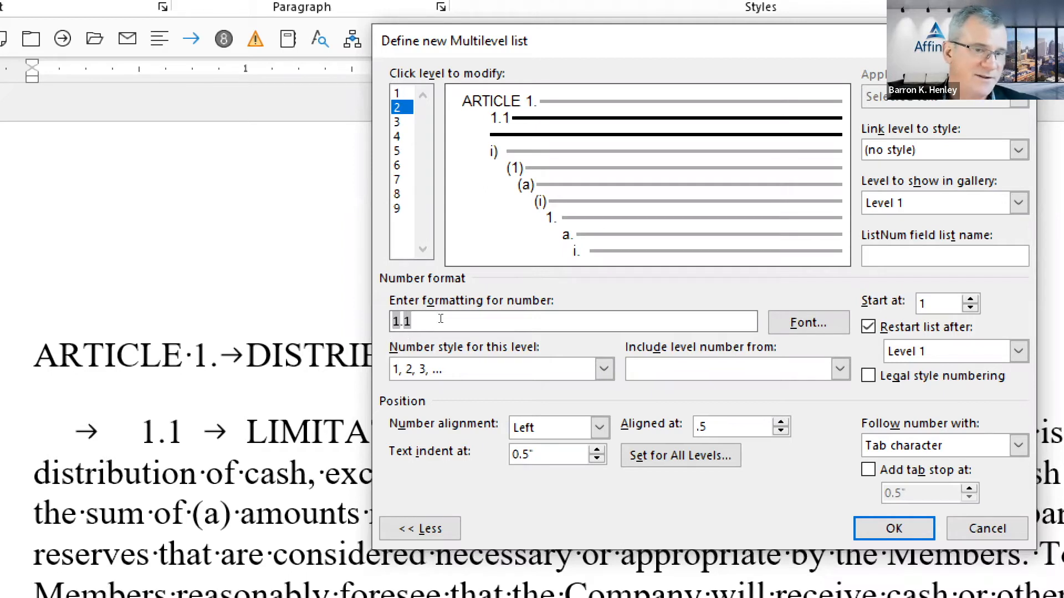
{"action": "key", "text": "shift+Home"}
{"action": "type", "text": "0"}
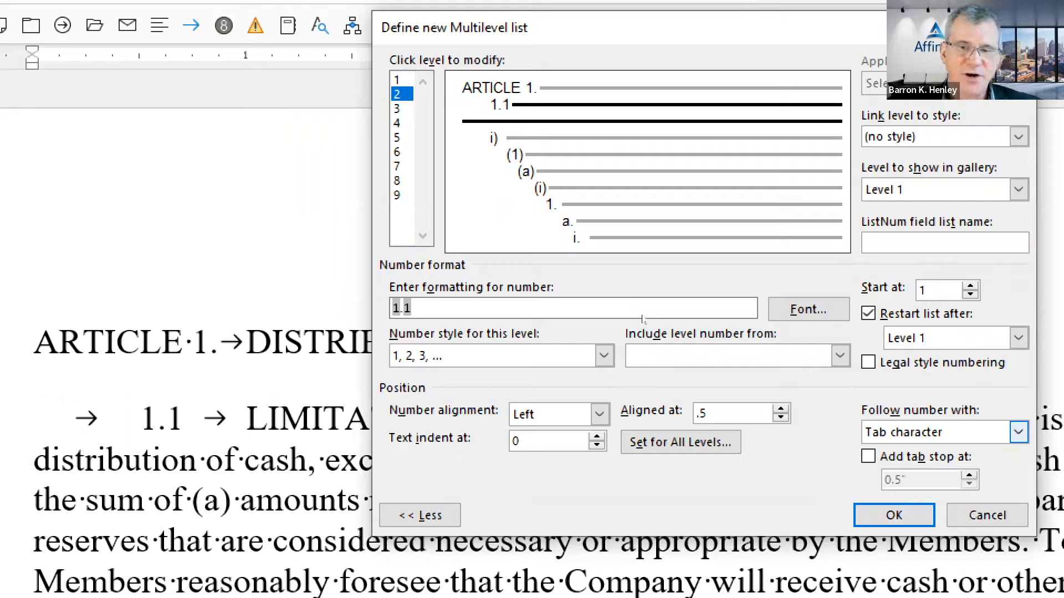
{"action": "key", "text": "alt+Down"}
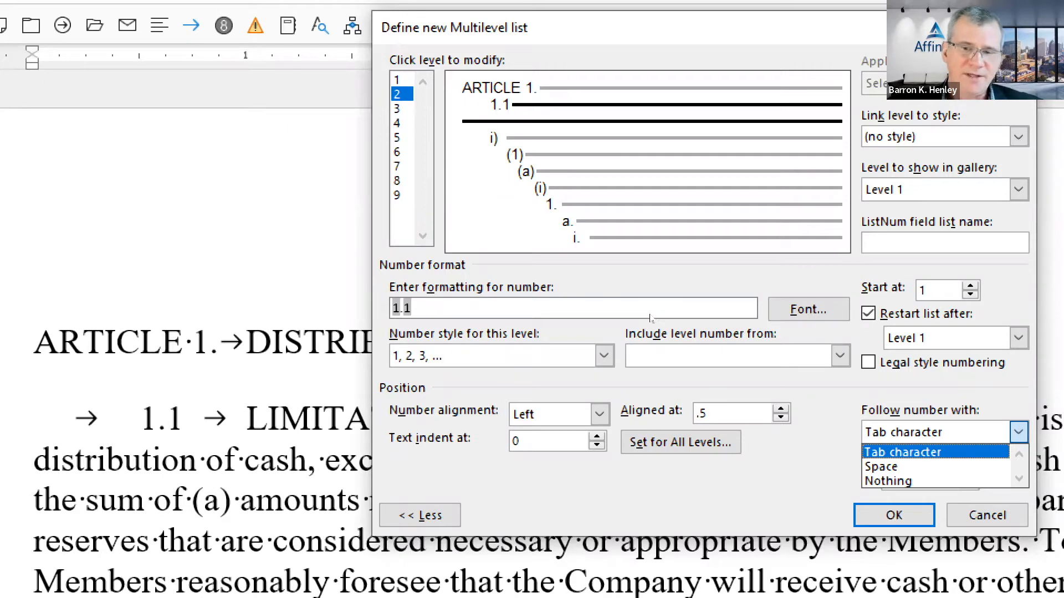
{"action": "key", "text": "Return"}
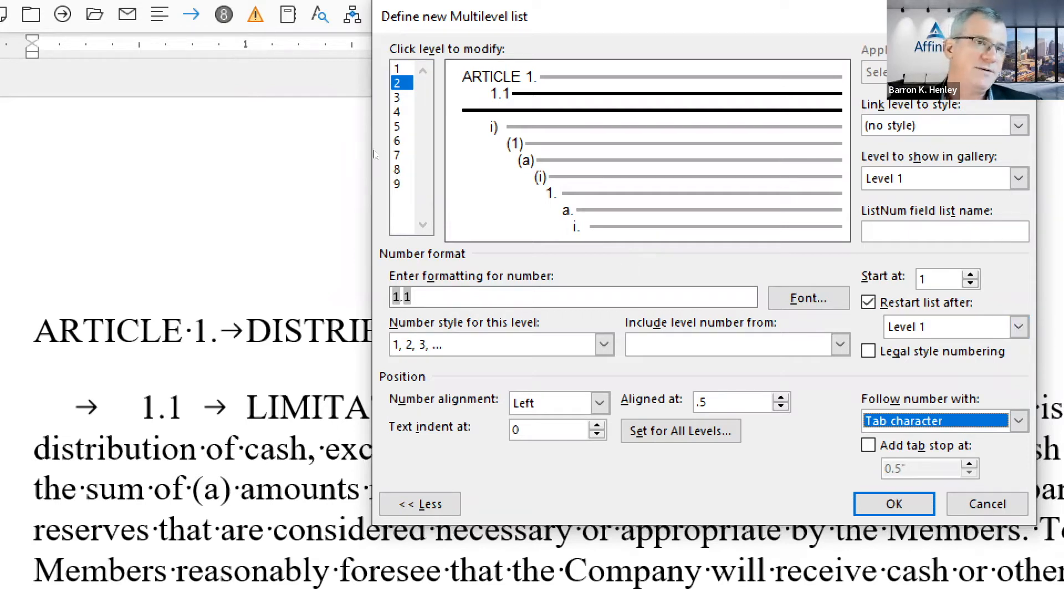
- Change the level 3 number style to A, B, C, ... and replace the closing parenthesis with a period
{"action": "left_click", "coordinate": [397, 98]}
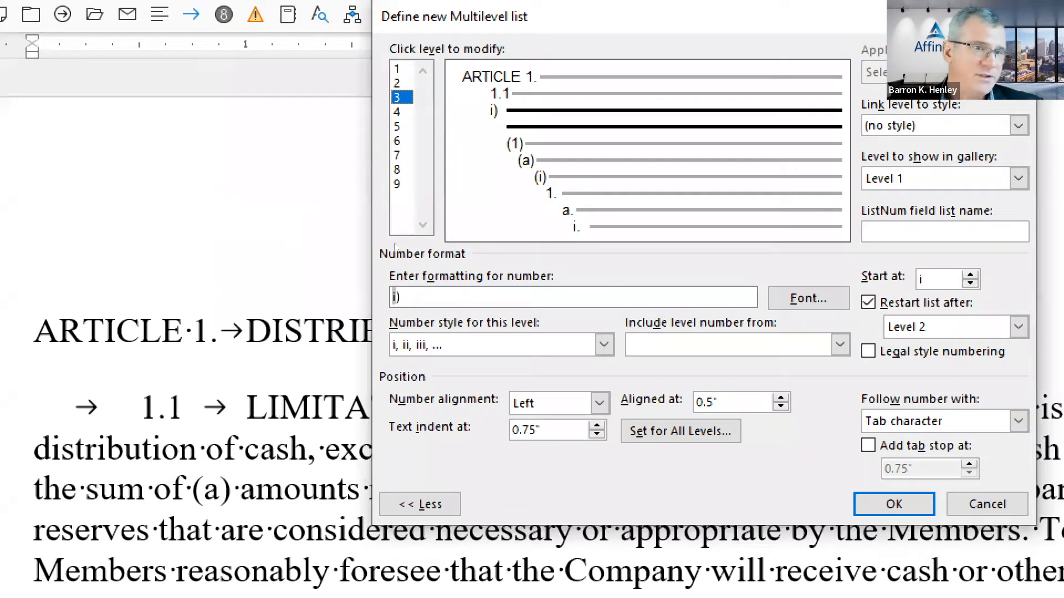
{"action": "left_click", "coordinate": [604, 345]}
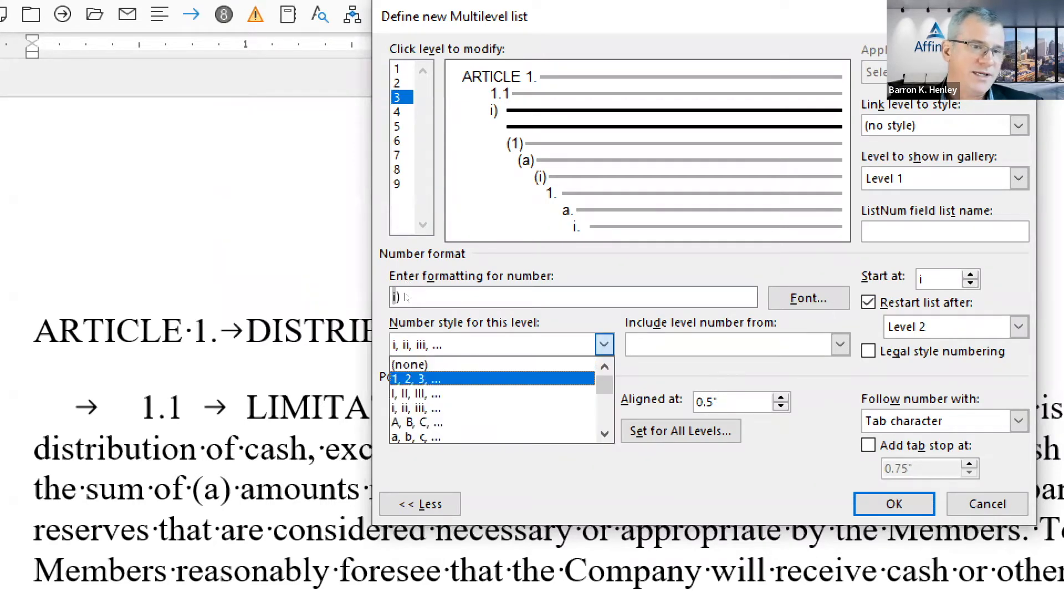
{"action": "left_click", "coordinate": [418, 423]}
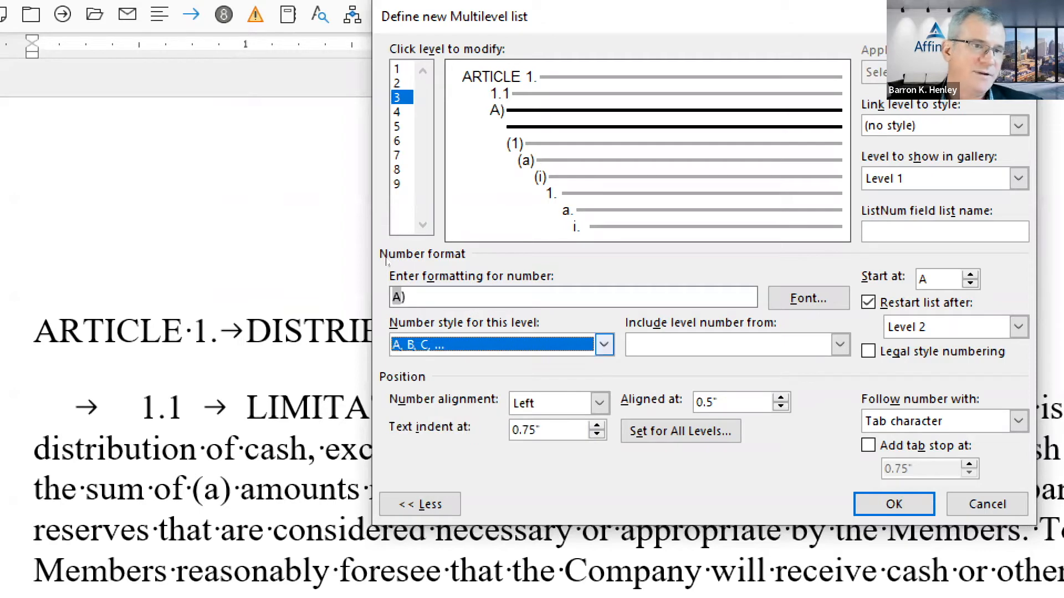
{"action": "left_click", "coordinate": [408, 297]}
{"action": "key", "text": "BackSpace"}
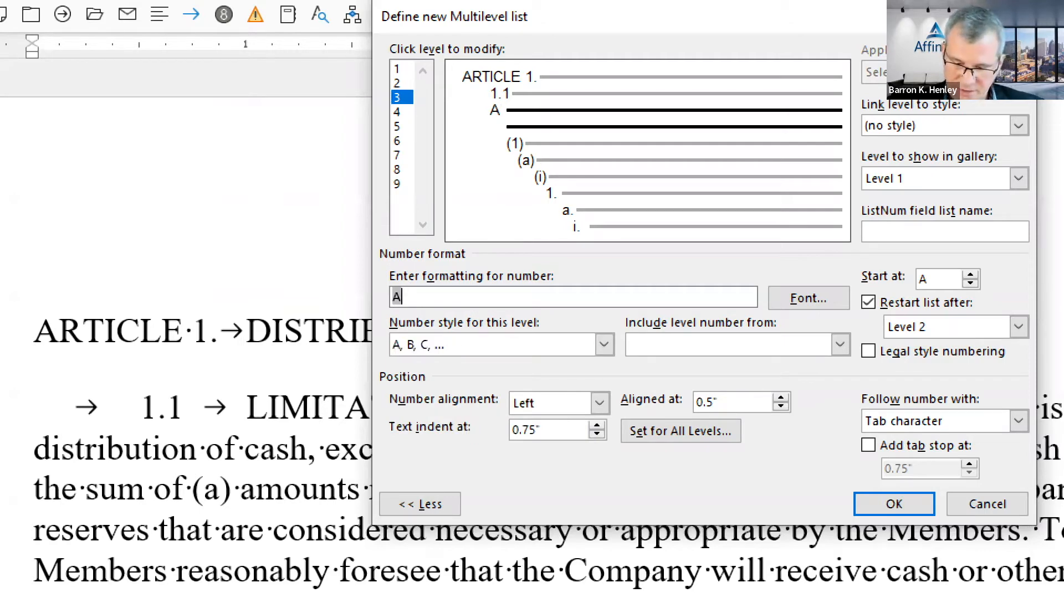
{"action": "type", "text": "."}
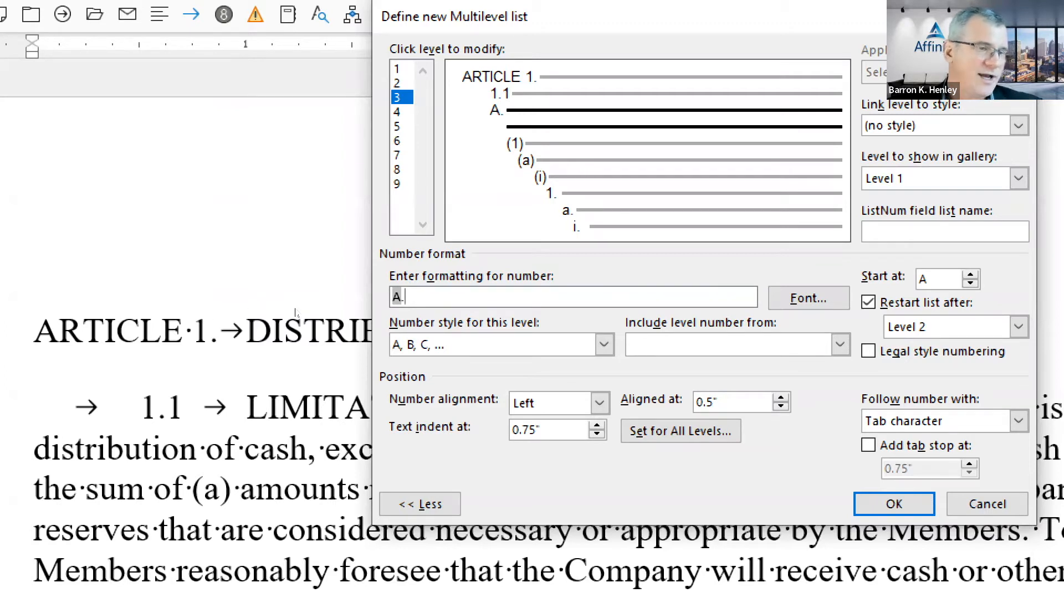
- Align the level 3 number at 1 inch and set its text indent to 0
{"action": "key", "text": "alt+a"}
{"action": "type", "text": "1"}
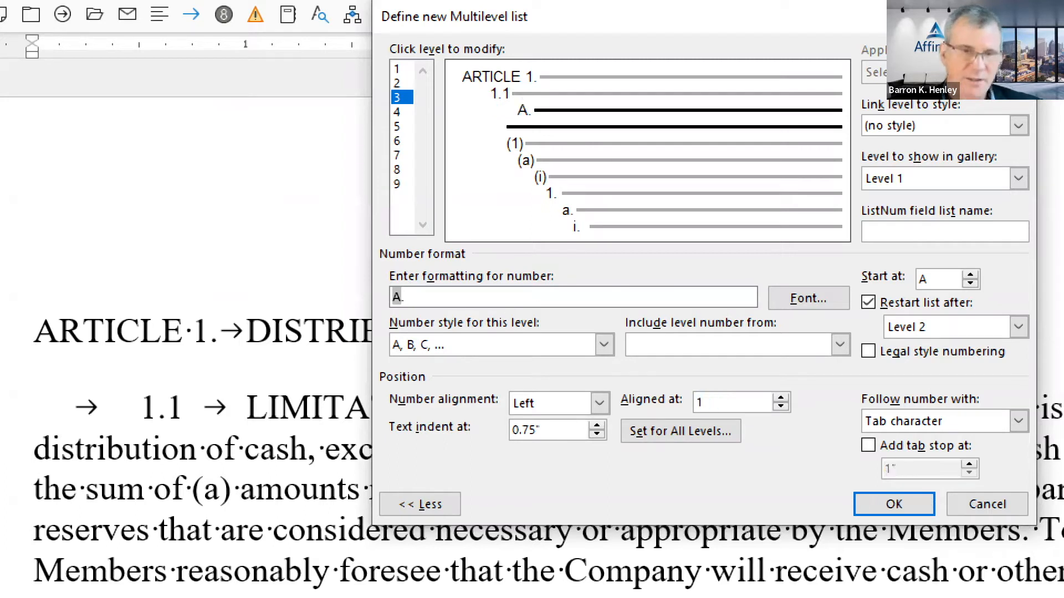
{"action": "key", "text": "Tab"}
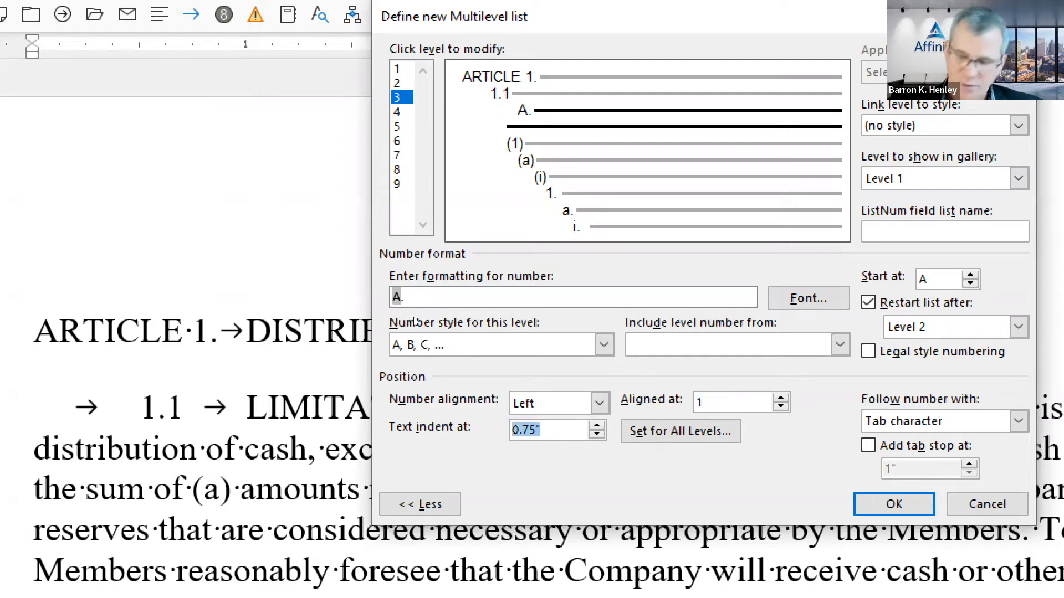
{"action": "type", "text": "0"}
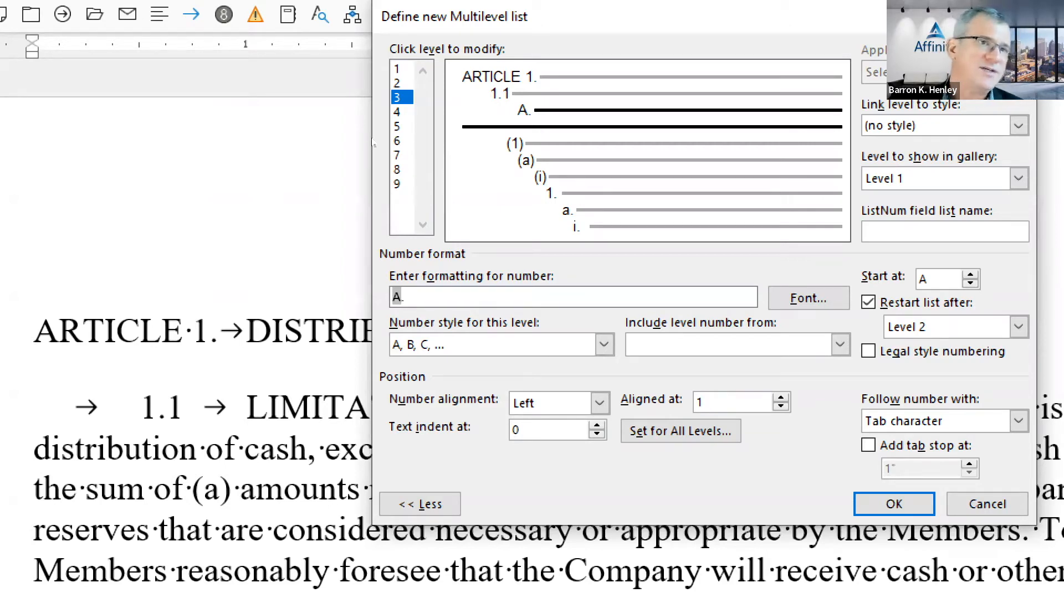
- Change the level 1 number style to Roman numerals (I, II, III, ...)
{"action": "left_click", "coordinate": [397, 69]}
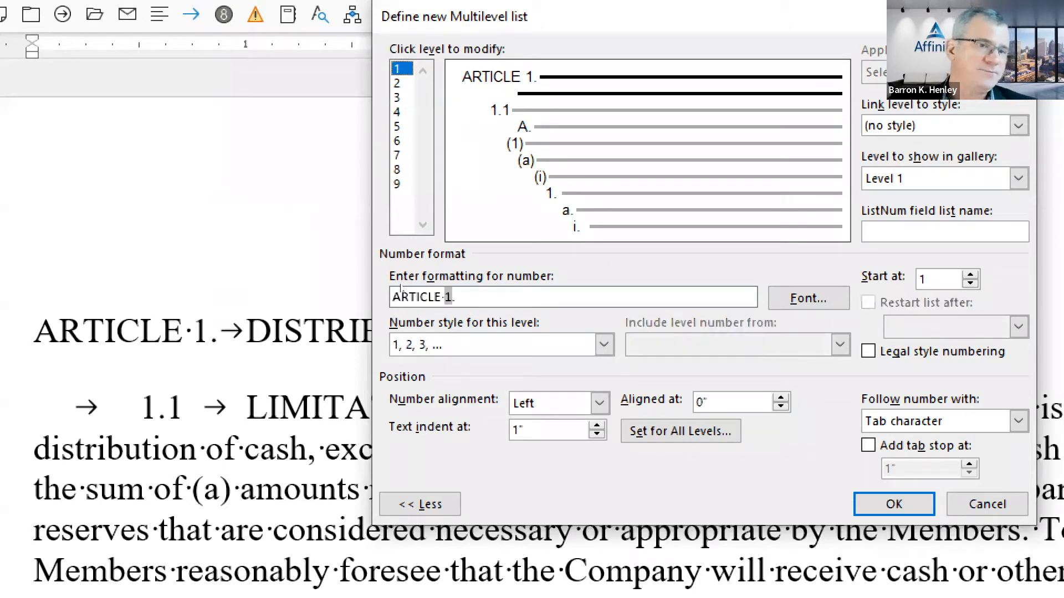
{"action": "left_click", "coordinate": [604, 344]}
{"action": "key", "text": "Down"}
{"action": "key", "text": "Down"}
{"action": "key", "text": "Return"}
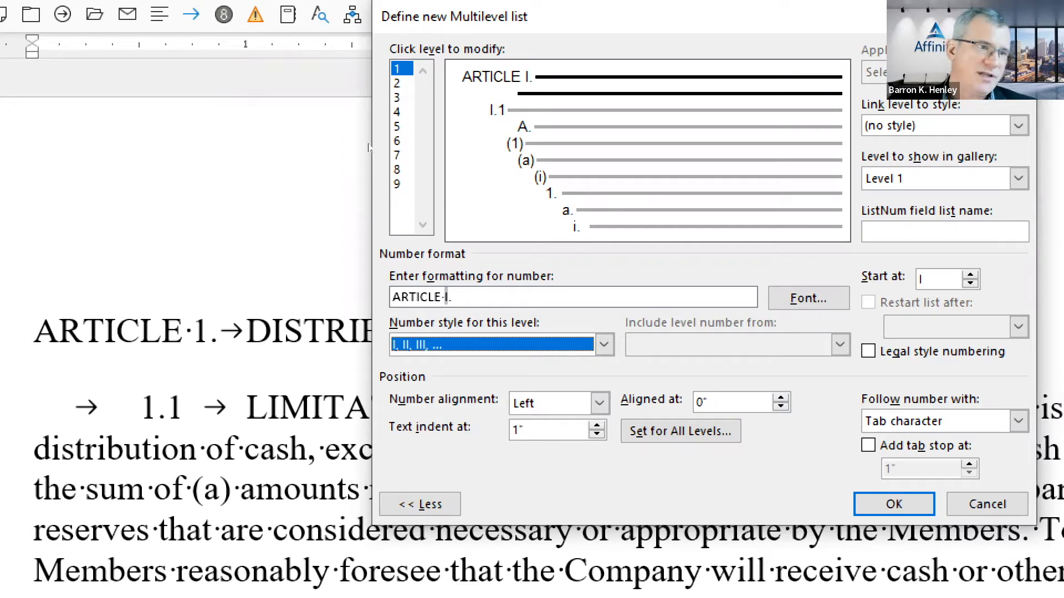
- Turn legal style numbering on for level 2 and switch it off again
{"action": "left_click", "coordinate": [397, 83]}
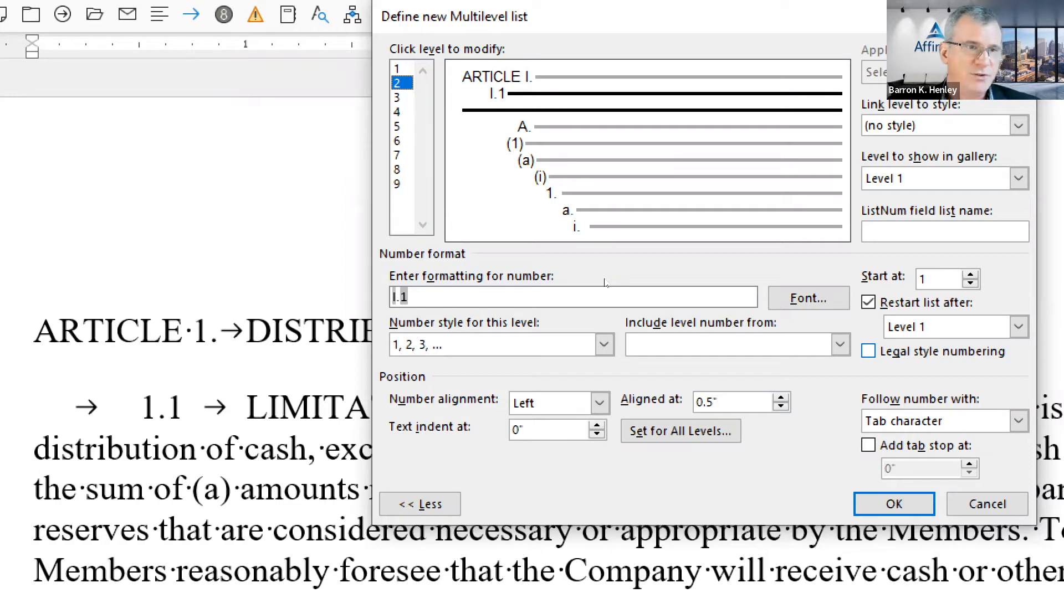
{"action": "key", "text": "alt+g"}
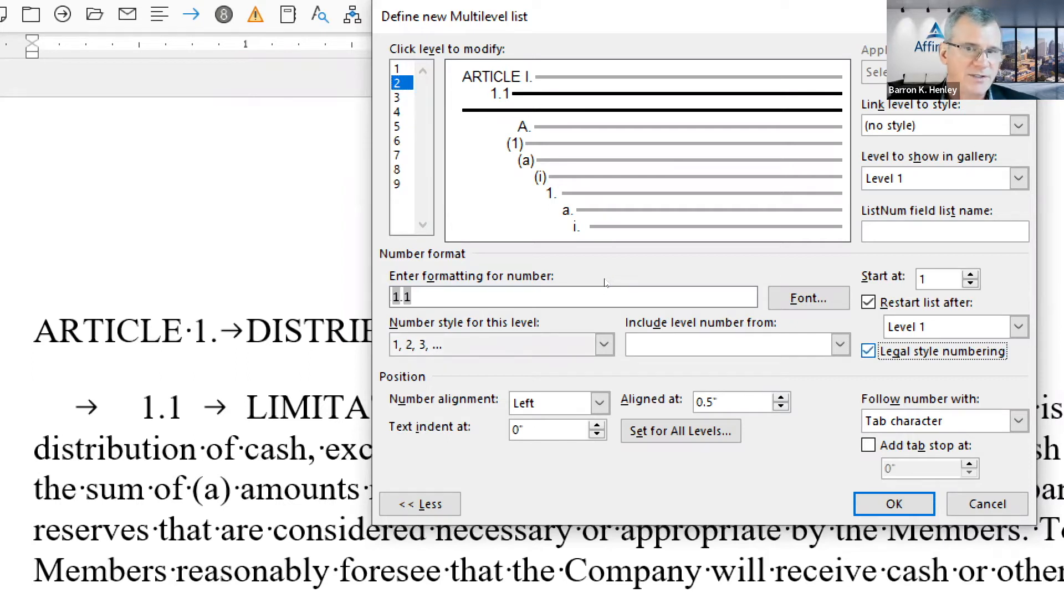
{"action": "key", "text": "alt+g"}
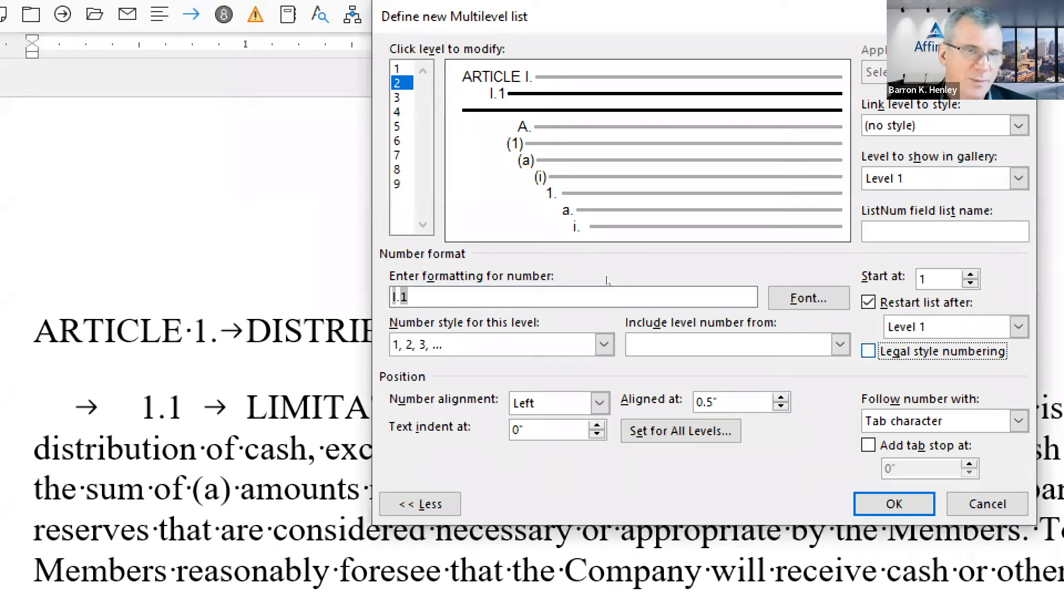
- Return the level 1 number style to 1, 2, 3, ..
{"action": "left_click", "coordinate": [396, 69]}
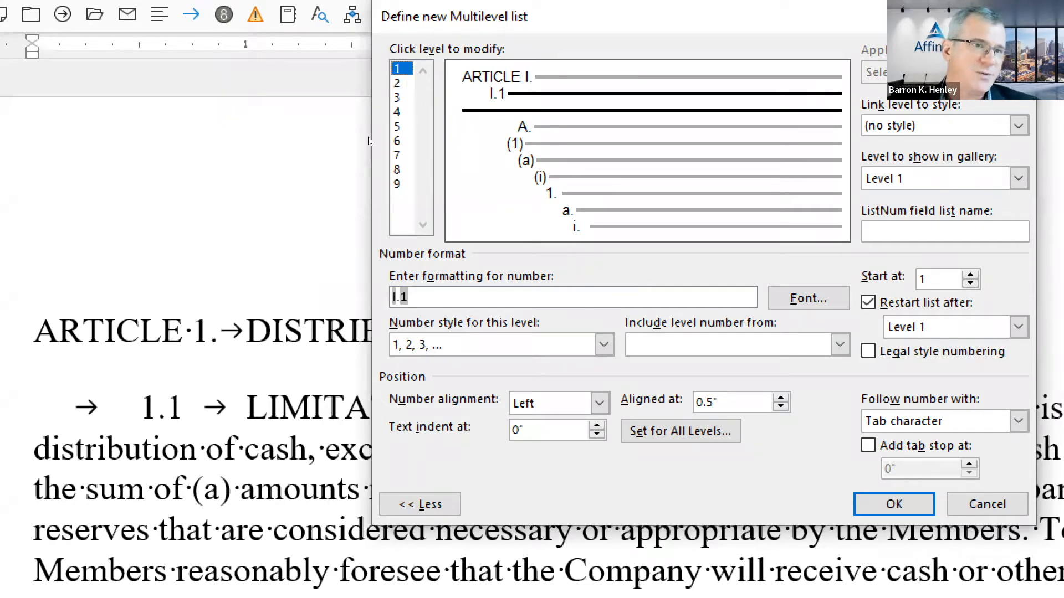
{"action": "left_click", "coordinate": [603, 345]}
{"action": "key", "text": "Up"}
{"action": "key", "text": "Up"}
{"action": "key", "text": "Down"}
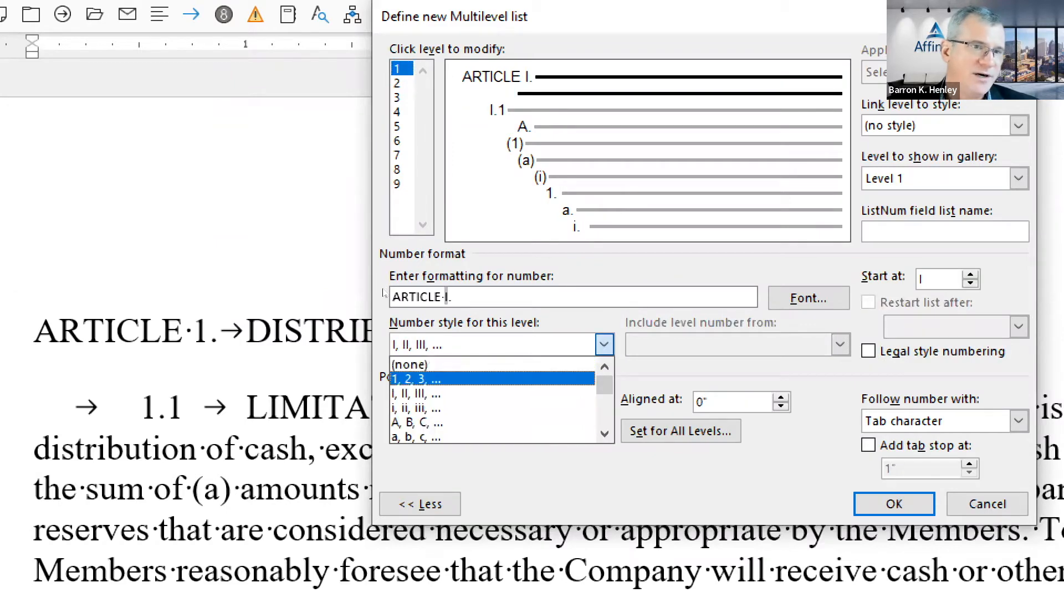
{"action": "key", "text": "Return"}
- Review the settings of levels 2 through 6 and apply the new multilevel list to the selected paragraphs
{"action": "left_click", "coordinate": [398, 83]}
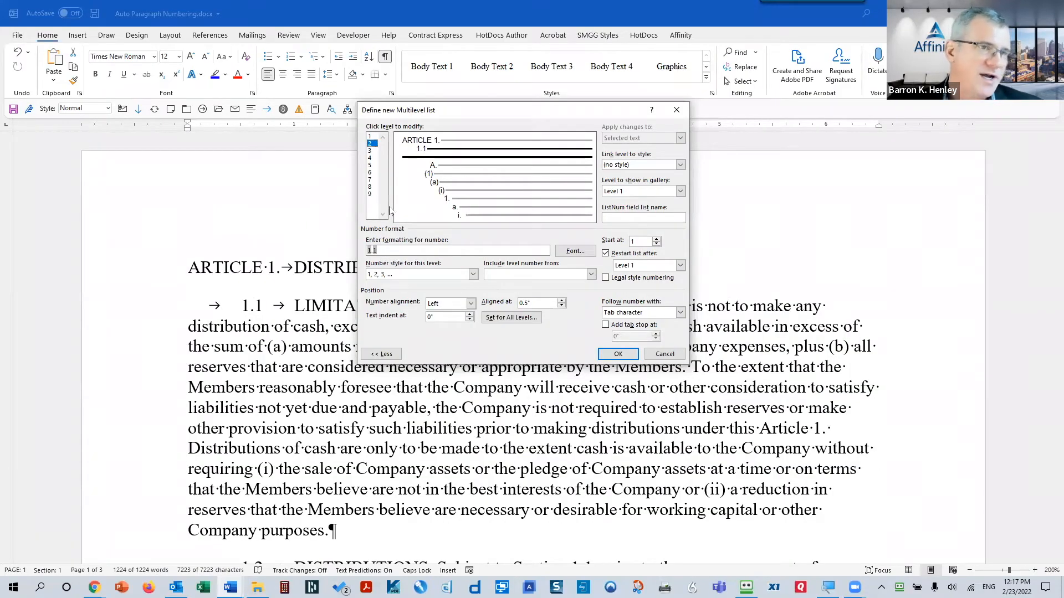
{"action": "left_click", "coordinate": [370, 158]}
{"action": "left_click", "coordinate": [371, 165]}
{"action": "left_click", "coordinate": [370, 172]}
{"action": "left_click", "coordinate": [371, 158]}
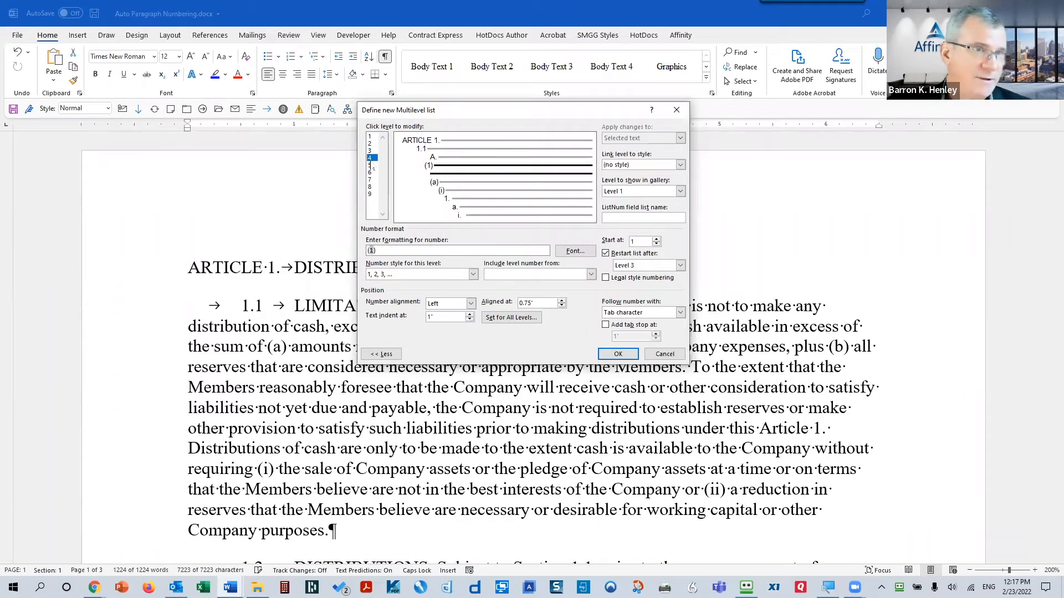
{"action": "left_click", "coordinate": [370, 150]}
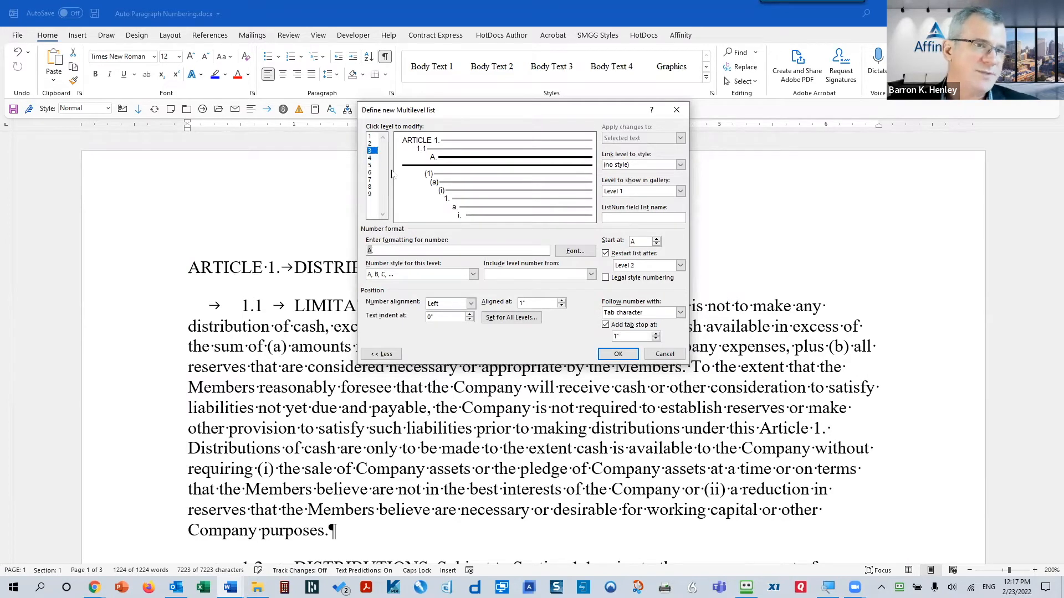
{"action": "left_click", "coordinate": [609, 358]}
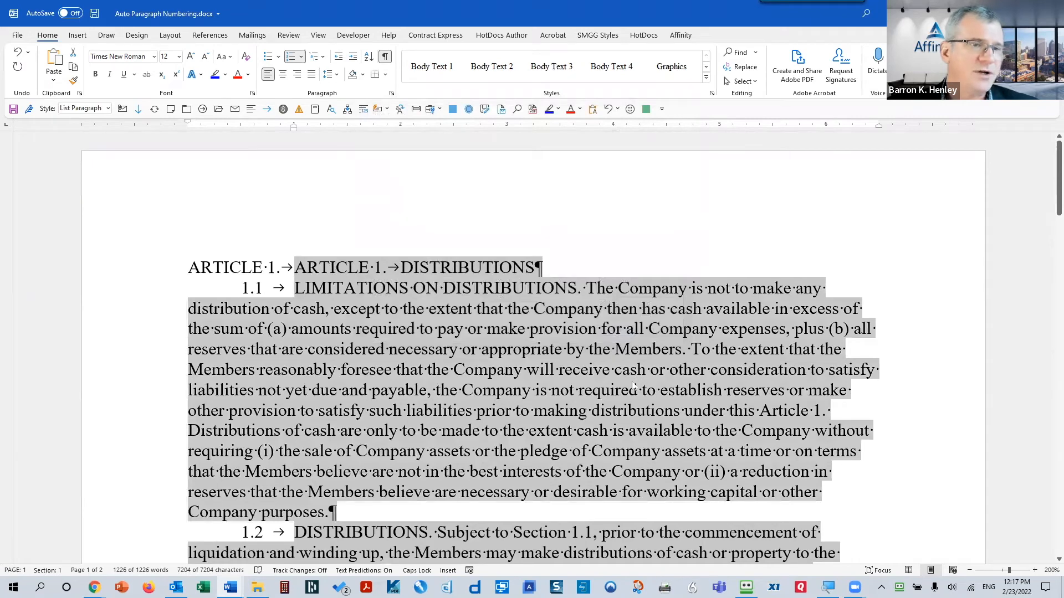
- Examine the automatic article and section numbers from ARTICLE 1 down to the ARTICLE 2 heading
{"action": "scroll", "coordinate": [620, 382], "scroll_direction": "down", "scroll_amount": 1}
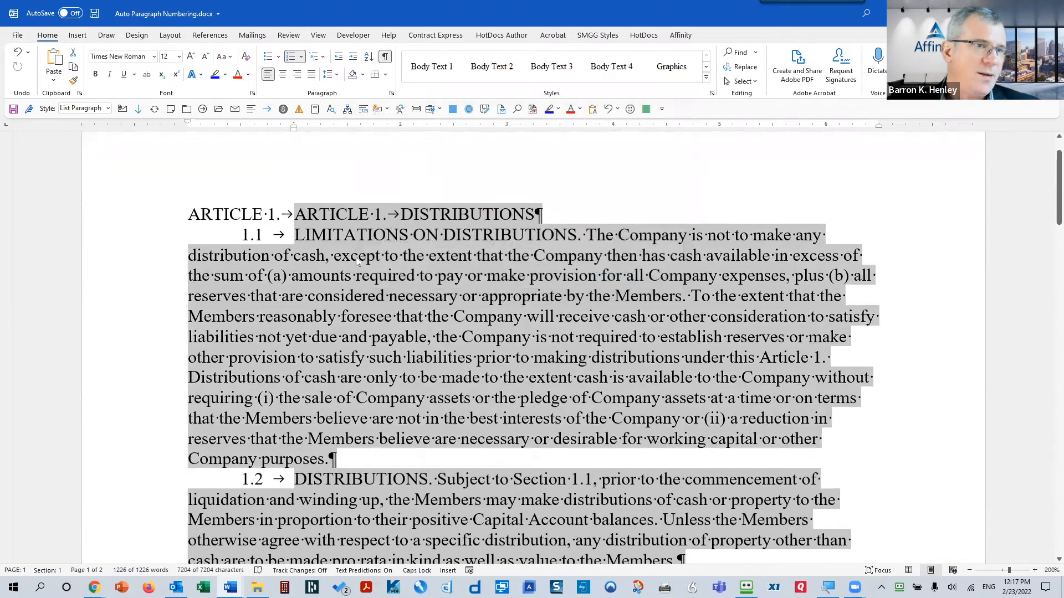
{"action": "left_click", "coordinate": [251, 240]}
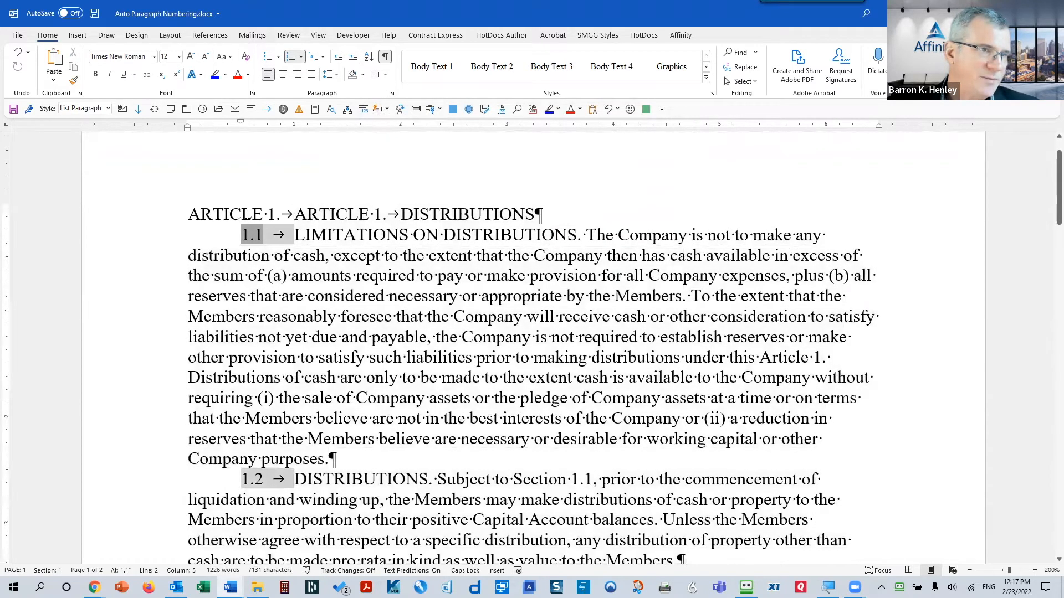
{"action": "left_click", "coordinate": [247, 215]}
{"action": "left_click", "coordinate": [256, 479]}
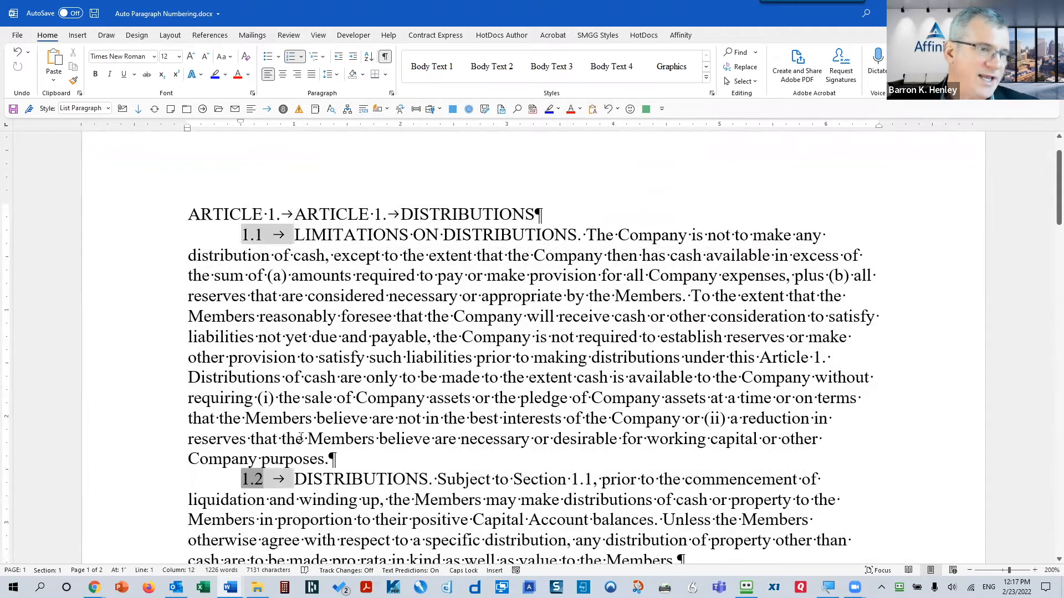
{"action": "scroll", "coordinate": [329, 421], "scroll_direction": "down", "scroll_amount": 4}
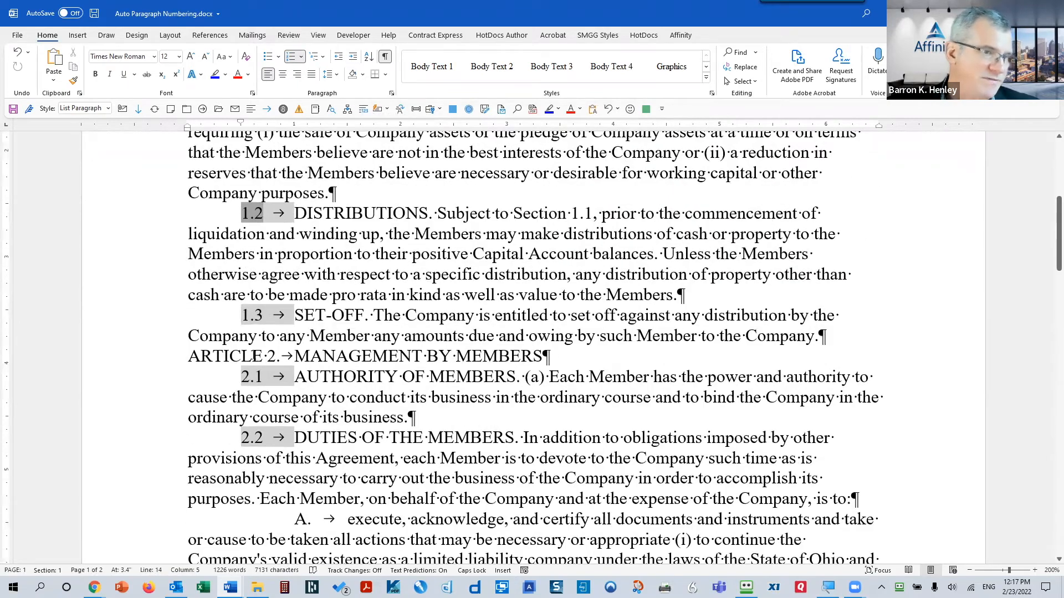
{"action": "left_click", "coordinate": [254, 356]}
- Delete the manually typed duplicate "ARTICLE 1." and its tab from the DISTRIBUTIONS heading
{"action": "scroll", "coordinate": [337, 288], "scroll_direction": "up", "scroll_amount": 5}
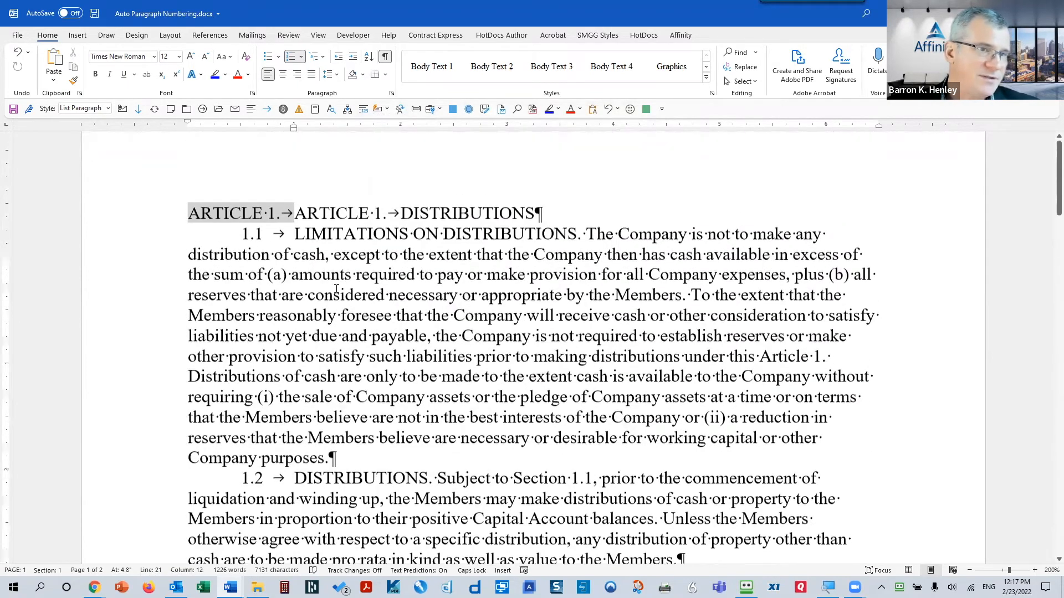
{"action": "scroll", "coordinate": [336, 289], "scroll_direction": "up", "scroll_amount": 1}
{"action": "left_click", "coordinate": [331, 268]}
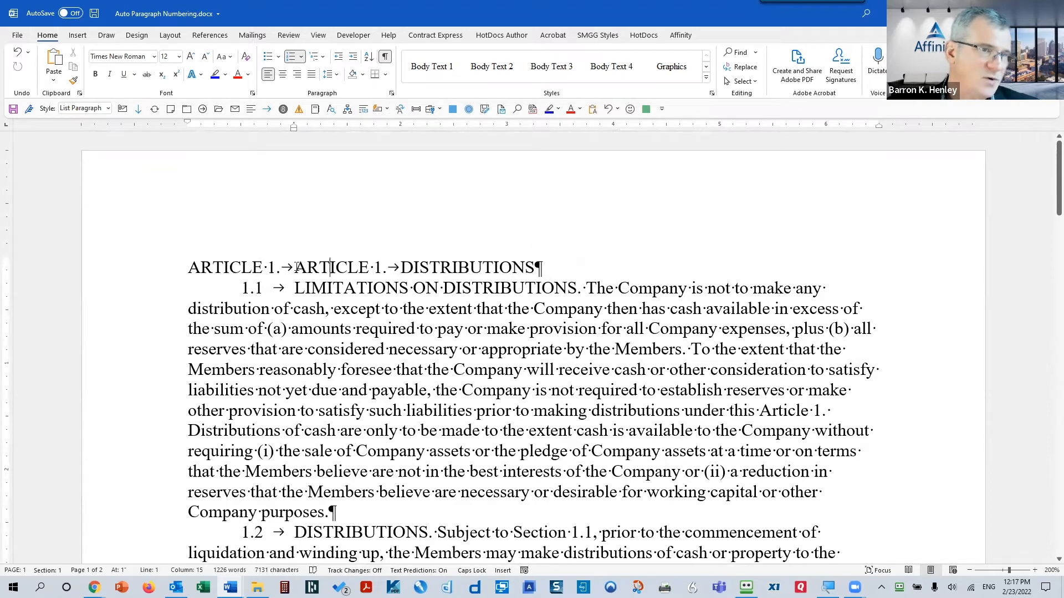
{"action": "left_click_drag", "start_coordinate": [294, 267], "coordinate": [400, 267]}
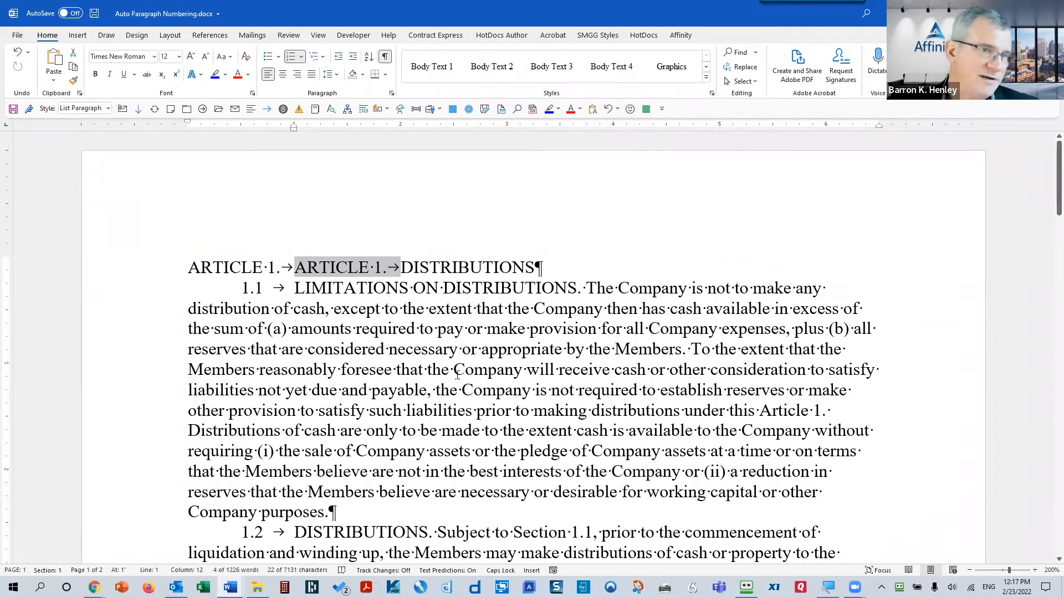
{"action": "key", "text": "Delete"}
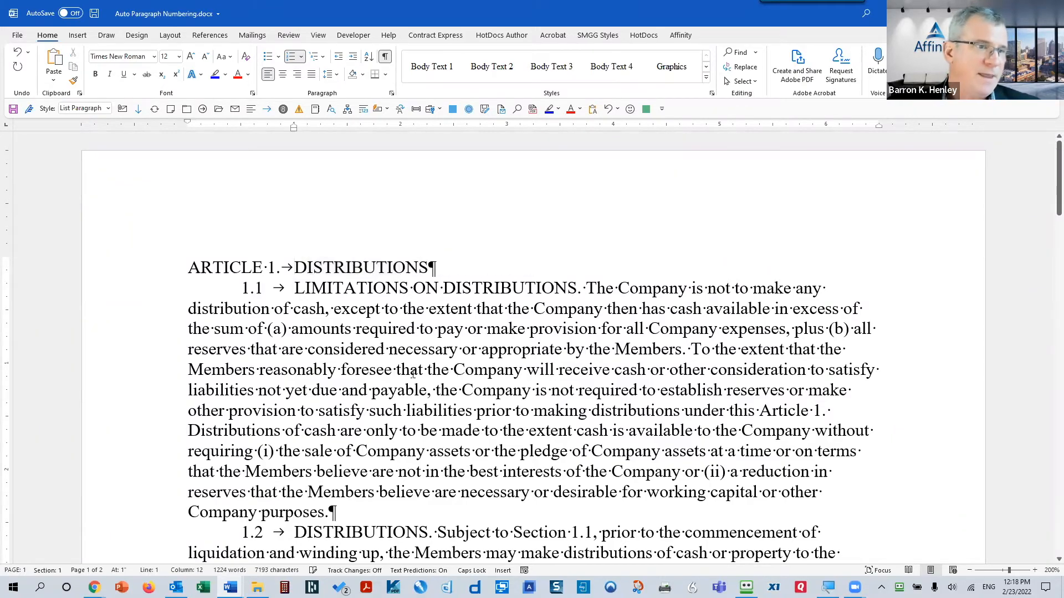
- Check the lettered level 3 paragraphs under section 2.2 and return to the start of the document
{"action": "scroll", "coordinate": [418, 382], "scroll_direction": "down", "scroll_amount": 1}
{"action": "scroll", "coordinate": [419, 381], "scroll_direction": "down", "scroll_amount": 7}
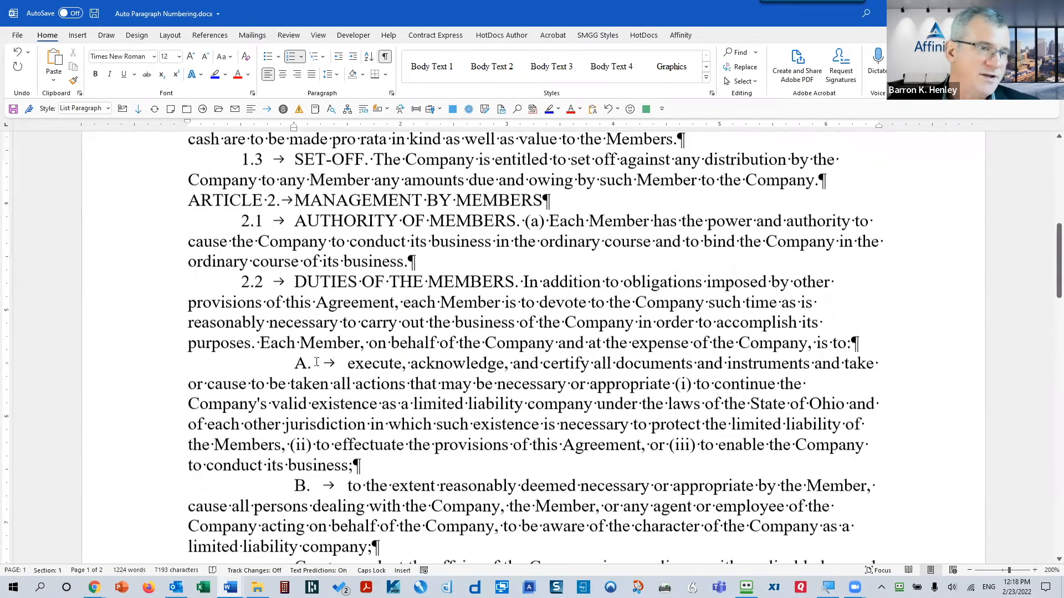
{"action": "left_click", "coordinate": [301, 361]}
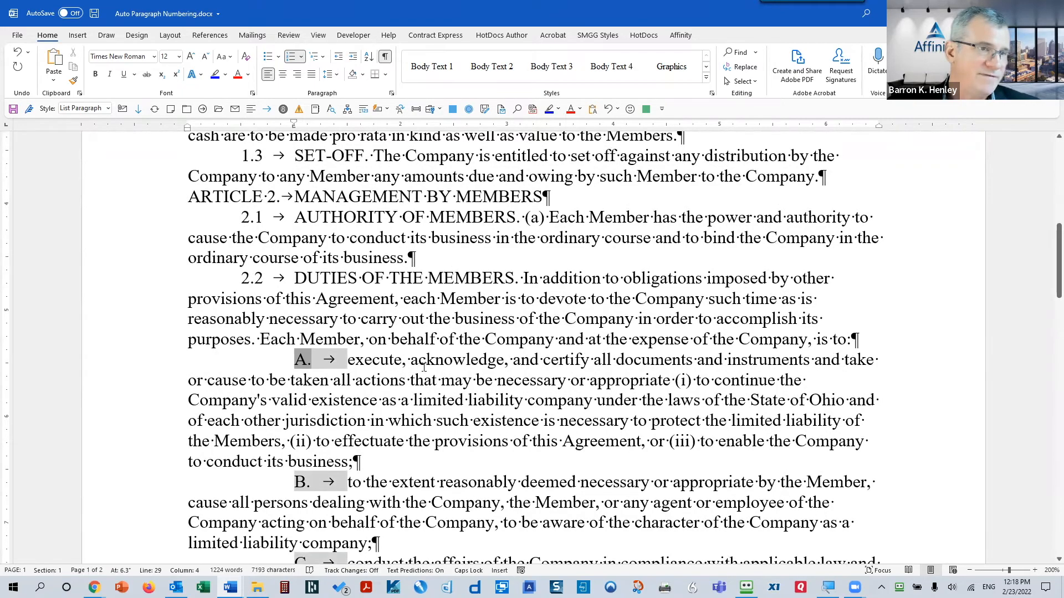
{"action": "scroll", "coordinate": [424, 367], "scroll_direction": "up", "scroll_amount": 8}
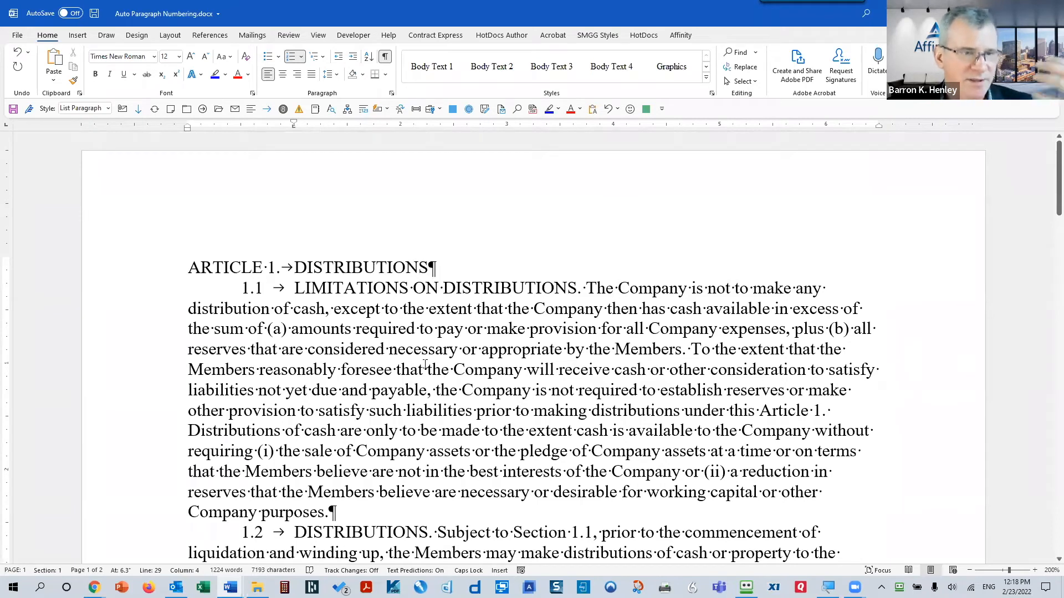
{"action": "left_click", "coordinate": [343, 289]}
{"action": "scroll", "coordinate": [426, 337], "scroll_direction": "down", "scroll_amount": 1}
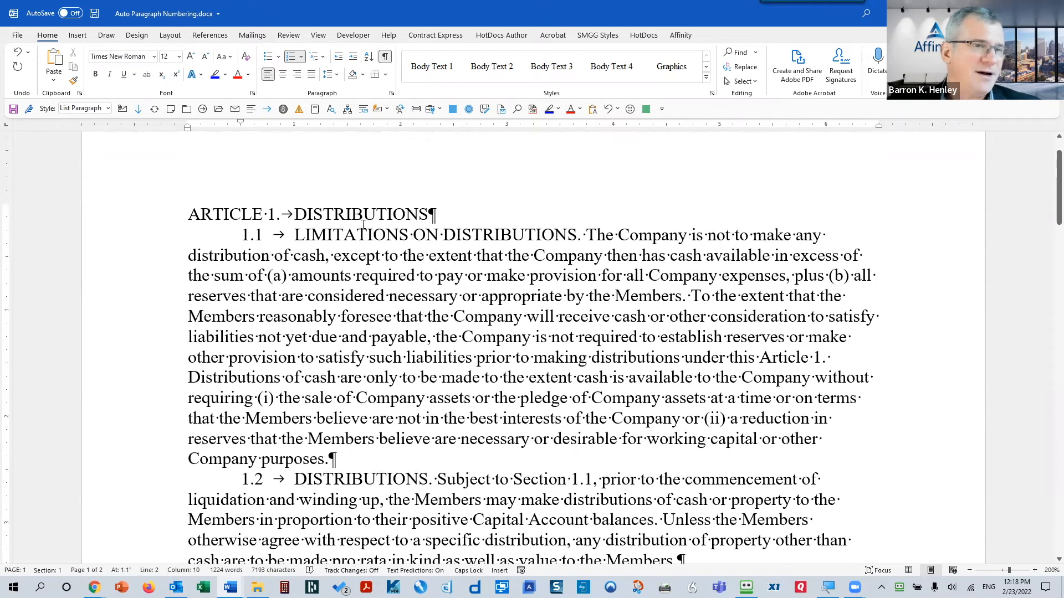
- For the text from the DISTRIBUTIONS heading to the document's end, turn off "Don't add space between paragraphs of the same style"
{"action": "left_click", "coordinate": [352, 211]}
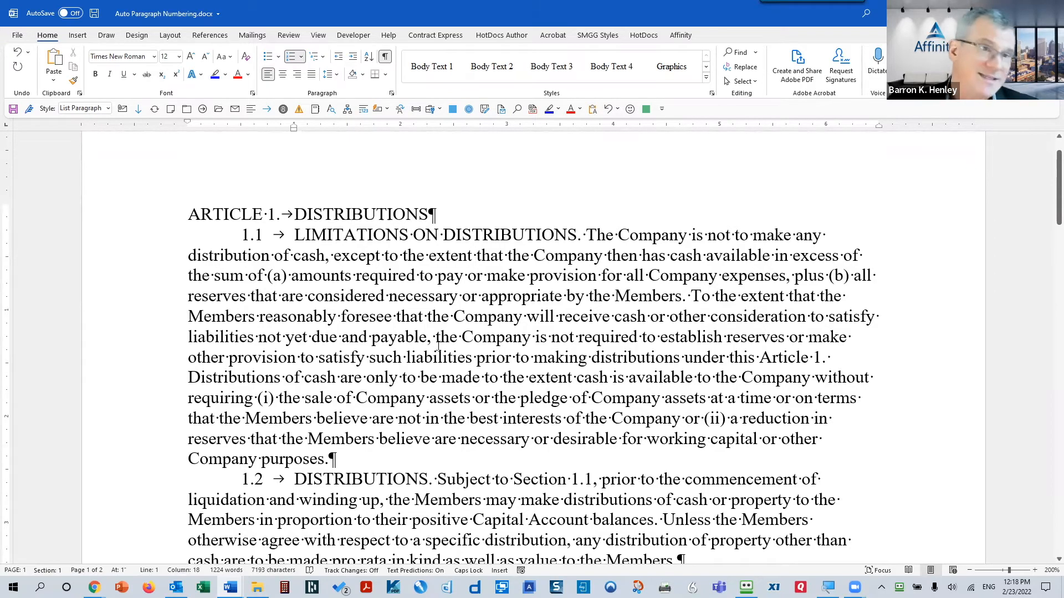
{"action": "key", "text": "ctrl+shift+End"}
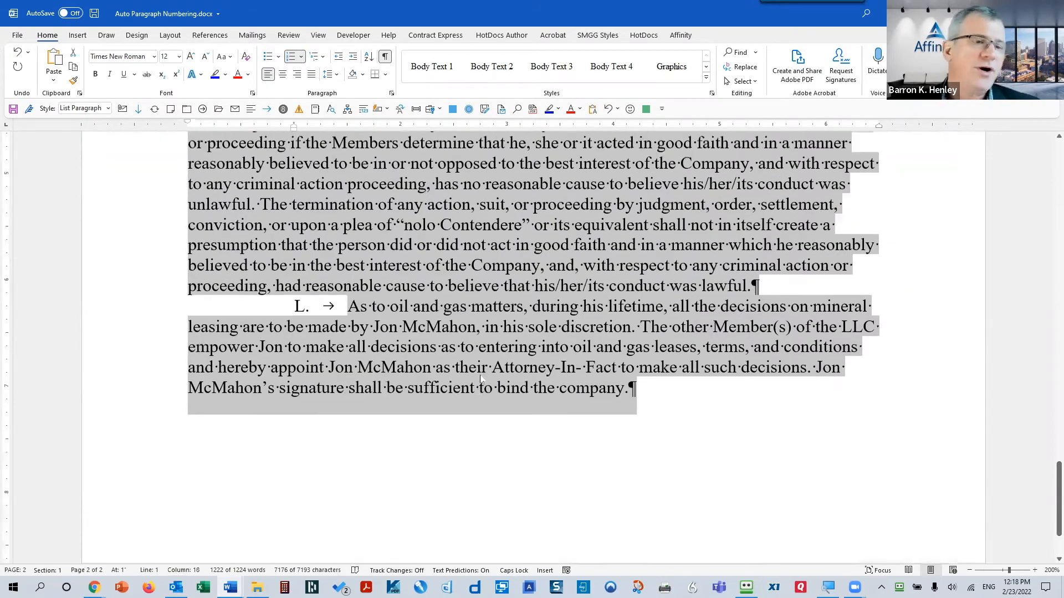
{"action": "scroll", "coordinate": [490, 382], "scroll_direction": "up", "scroll_amount": 20}
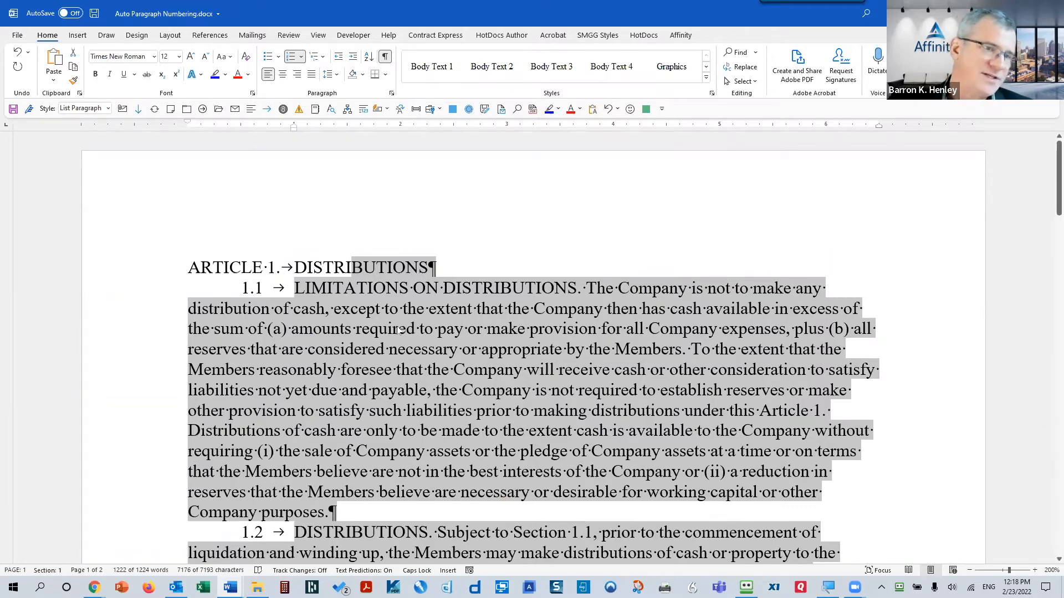
{"action": "right_click", "coordinate": [390, 314]}
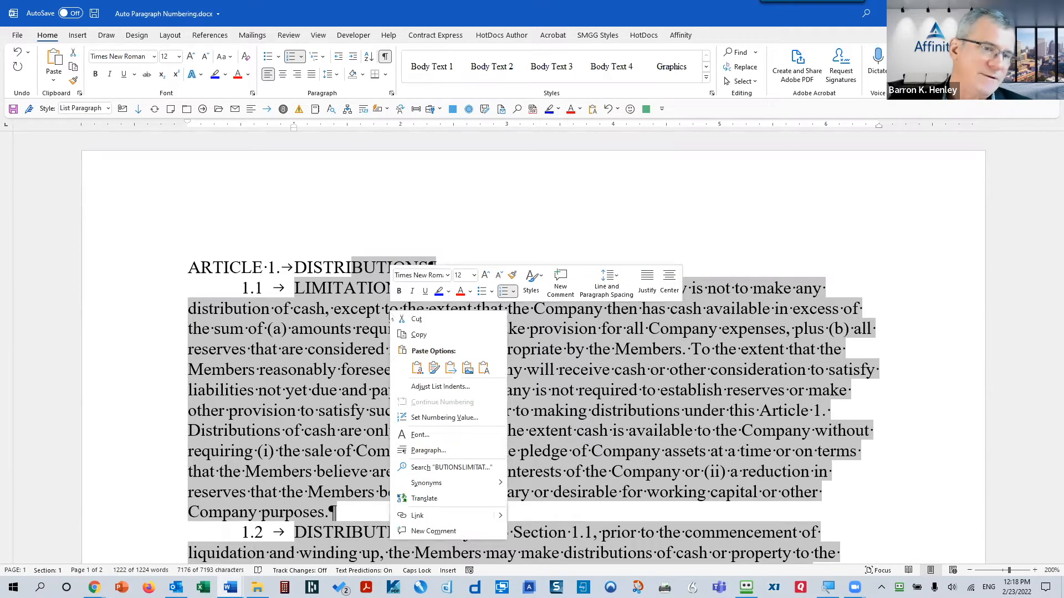
{"action": "left_click", "coordinate": [428, 451]}
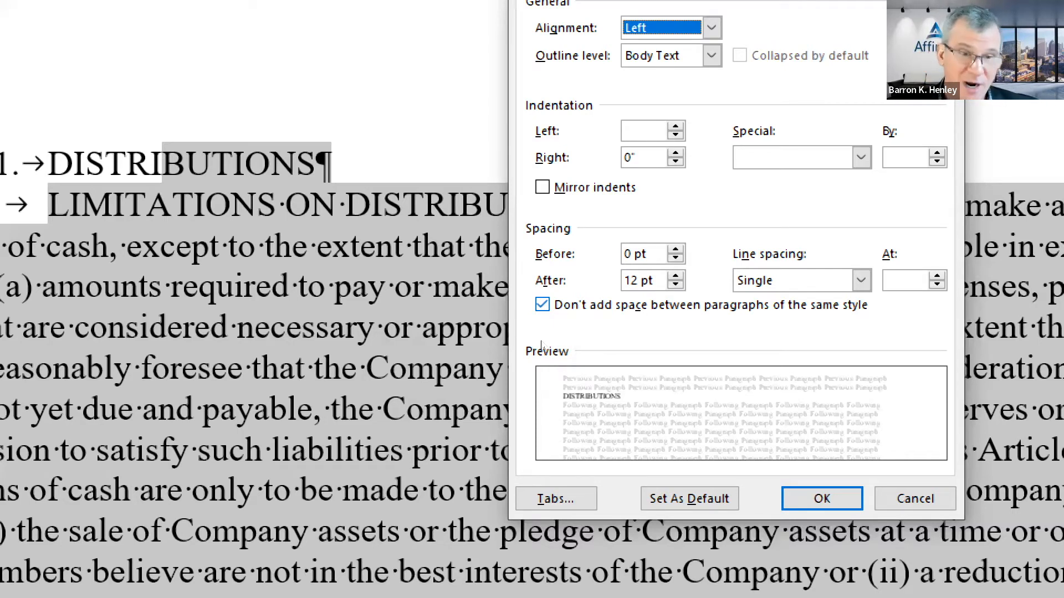
{"action": "key", "text": "alt+c"}
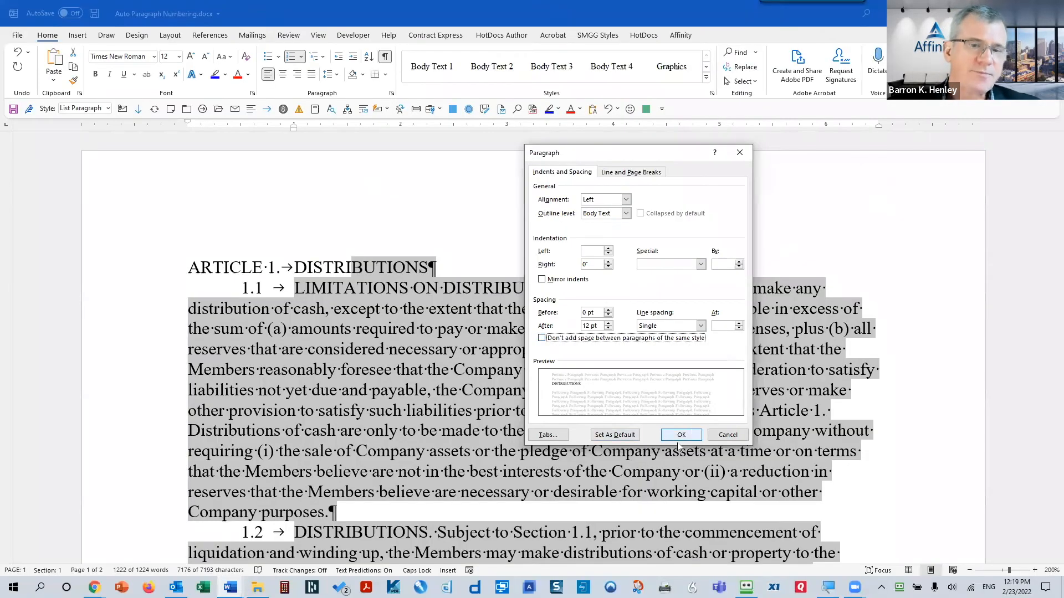
{"action": "left_click", "coordinate": [820, 501]}
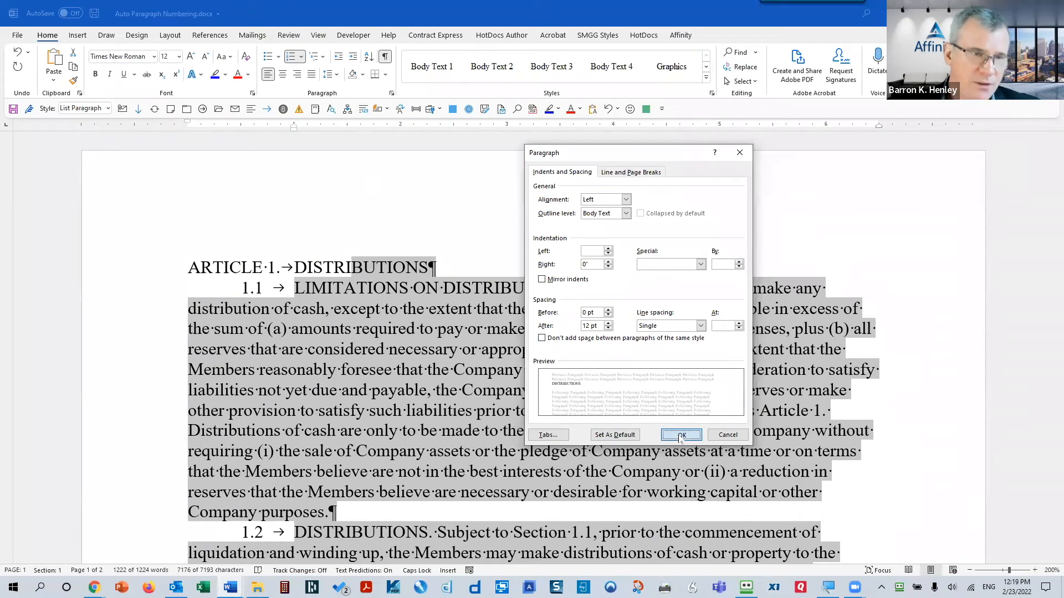
{"action": "left_click", "coordinate": [576, 384]}
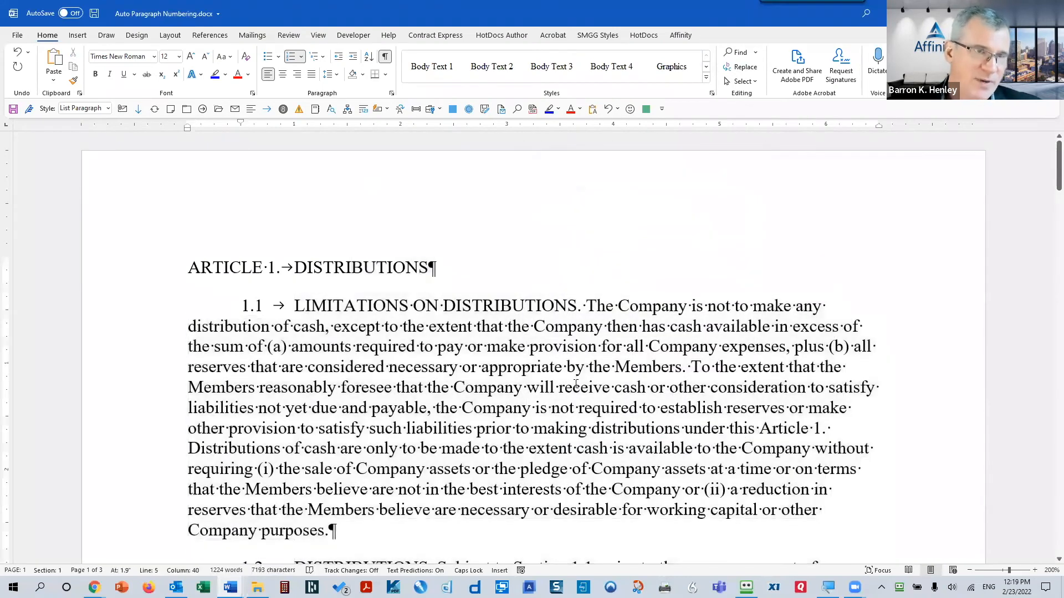
{"action": "scroll", "coordinate": [576, 382], "scroll_direction": "down", "scroll_amount": 2}
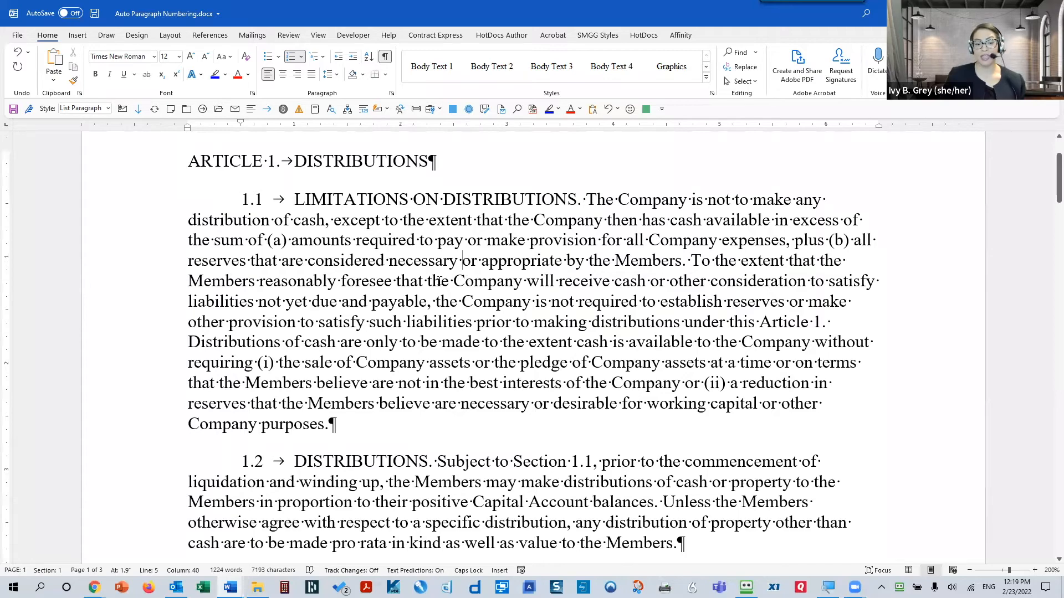
{"action": "scroll", "coordinate": [432, 271], "scroll_direction": "down", "scroll_amount": 4}
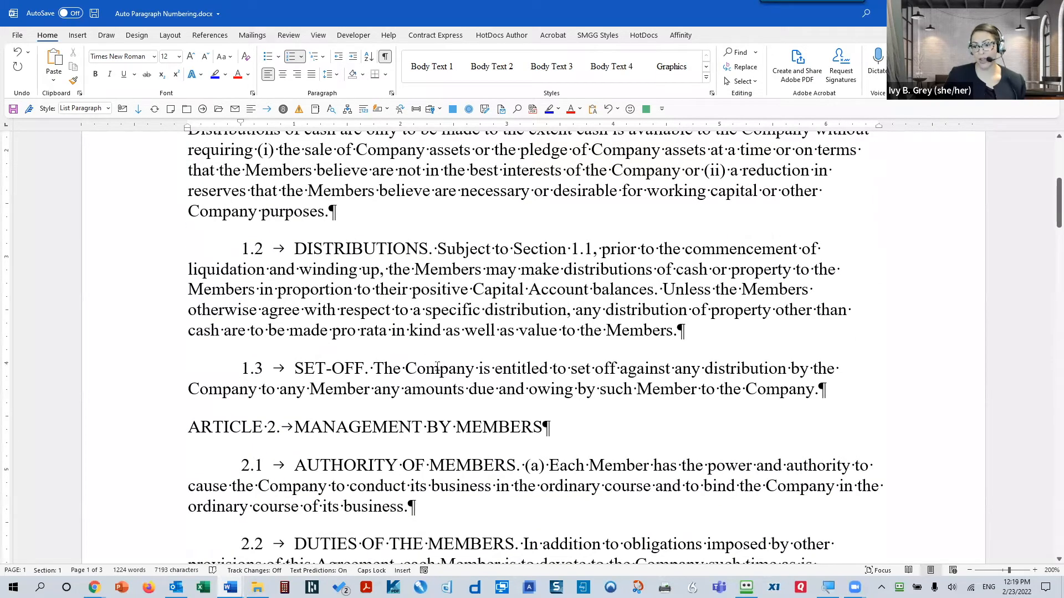
{"action": "key", "text": "shift+Up"}
{"action": "key", "text": "shift+Up"}
{"action": "key", "text": "shift+Up"}
{"action": "key", "text": "shift+Up"}
{"action": "key", "text": "shift+Up"}
{"action": "key", "text": "shift+Up"}
{"action": "key", "text": "shift+Up"}
{"action": "key", "text": "shift+Up"}
{"action": "key", "text": "shift+Up"}
{"action": "key", "text": "shift+Up"}
{"action": "key", "text": "shift+Up"}
{"action": "key", "text": "shift+Up"}
{"action": "key", "text": "shift+Up"}
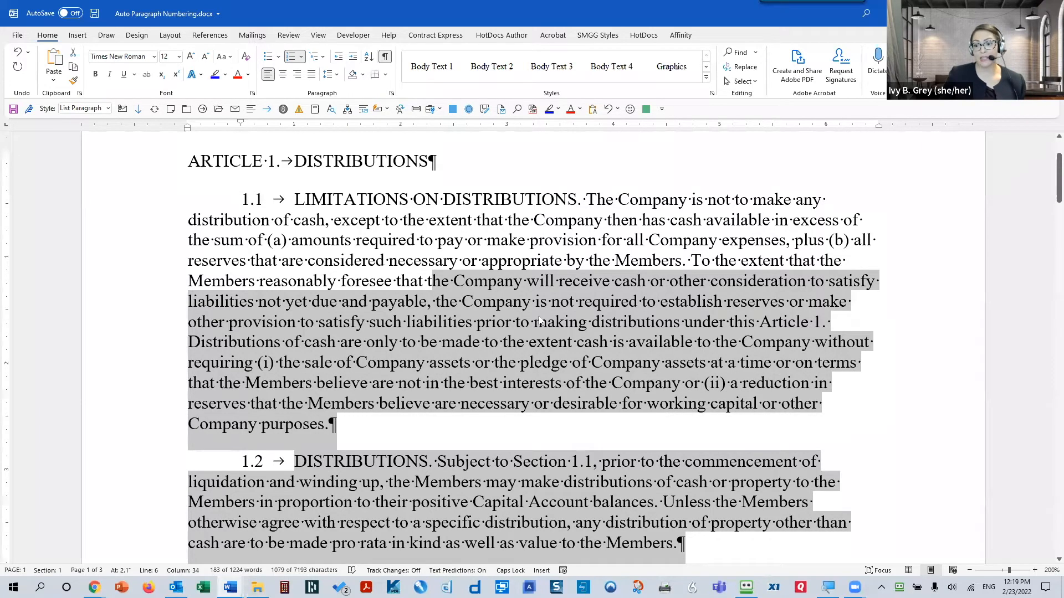
{"action": "left_click", "coordinate": [501, 324]}
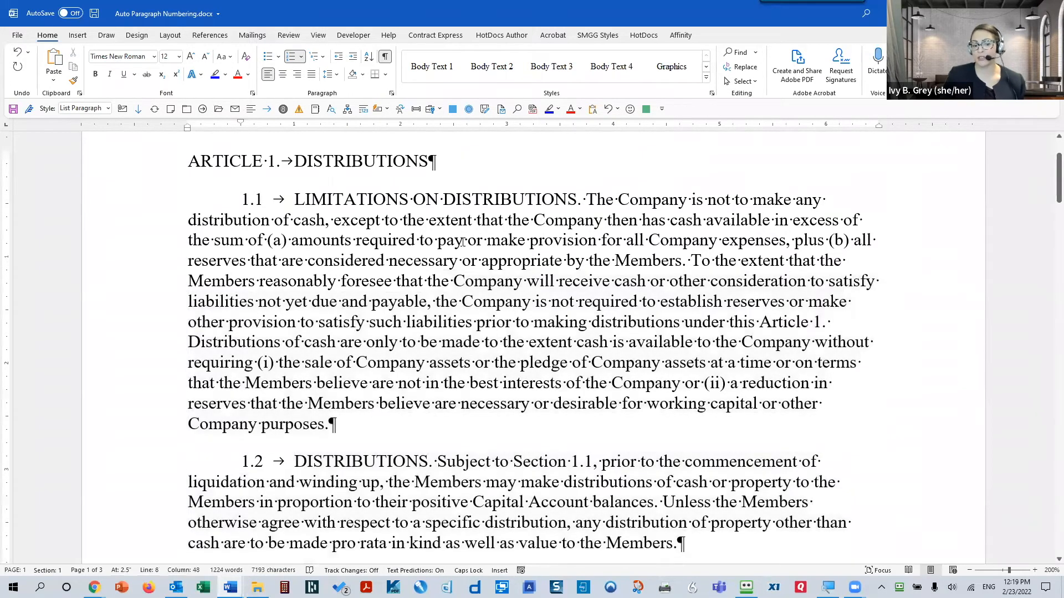
- Remove the space after the paragraphs of sections 1.1 and 1.2
{"action": "left_click", "coordinate": [398, 279]}
{"action": "scroll", "coordinate": [442, 304], "scroll_direction": "down", "scroll_amount": 3}
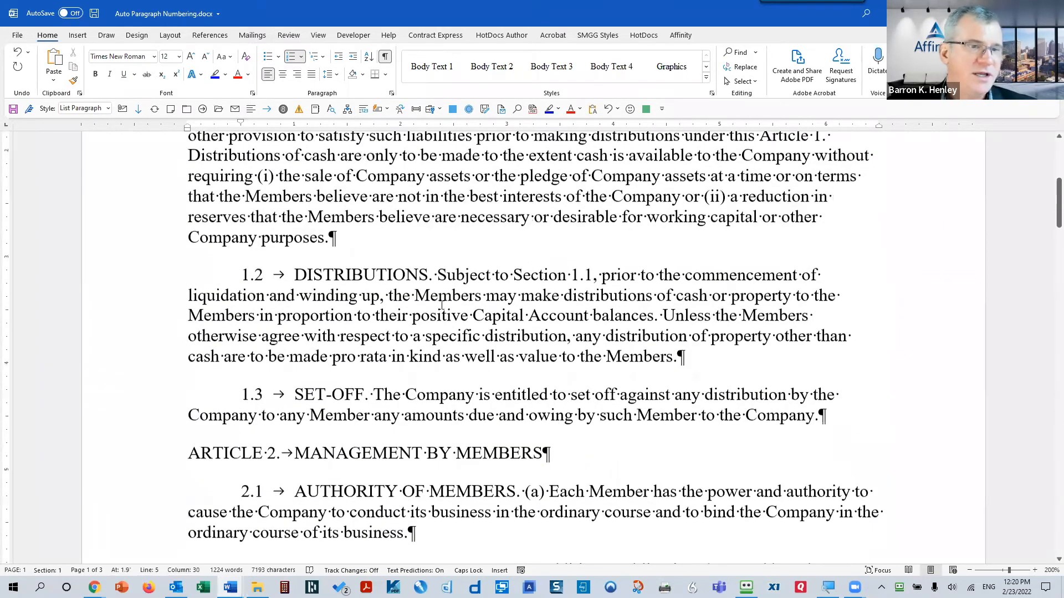
{"action": "left_click", "coordinate": [492, 275], "text": "shift"}
{"action": "scroll", "coordinate": [523, 281], "scroll_direction": "up", "scroll_amount": 2}
{"action": "scroll", "coordinate": [523, 281], "scroll_direction": "up", "scroll_amount": 2}
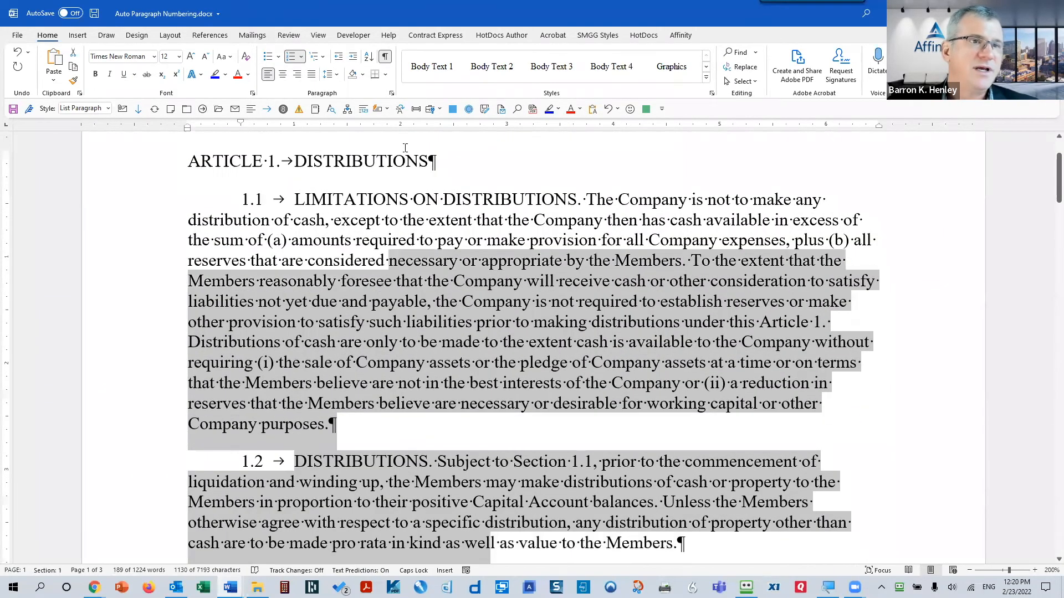
{"action": "left_click", "coordinate": [334, 76]}
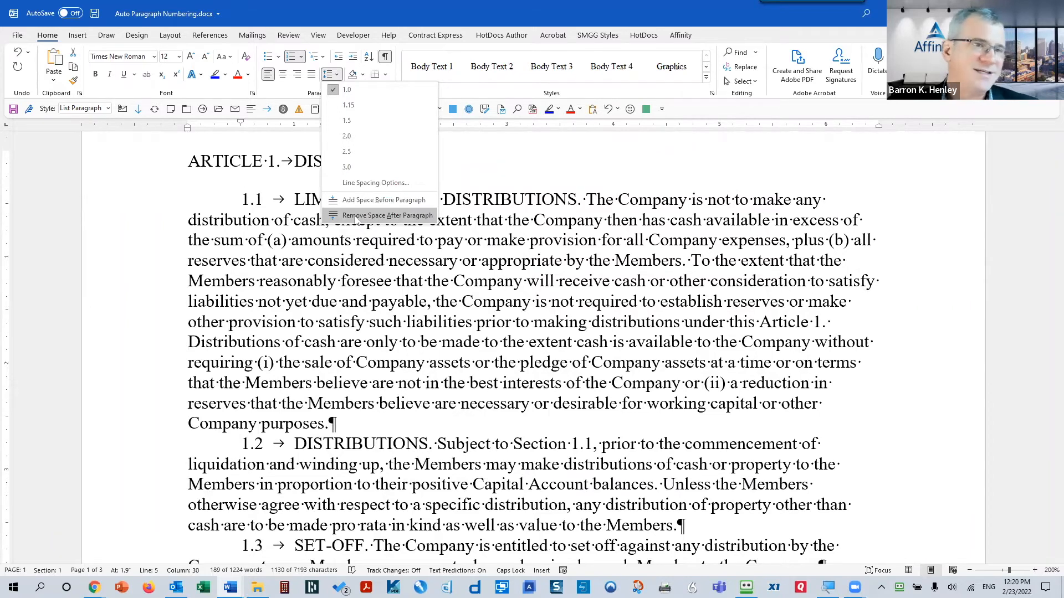
{"action": "left_click", "coordinate": [356, 216]}
{"action": "scroll", "coordinate": [557, 306], "scroll_direction": "down", "scroll_amount": 3}
{"action": "scroll", "coordinate": [558, 306], "scroll_direction": "up", "scroll_amount": 1}
{"action": "scroll", "coordinate": [558, 307], "scroll_direction": "up", "scroll_amount": 2}
{"action": "scroll", "coordinate": [555, 306], "scroll_direction": "down", "scroll_amount": 1}
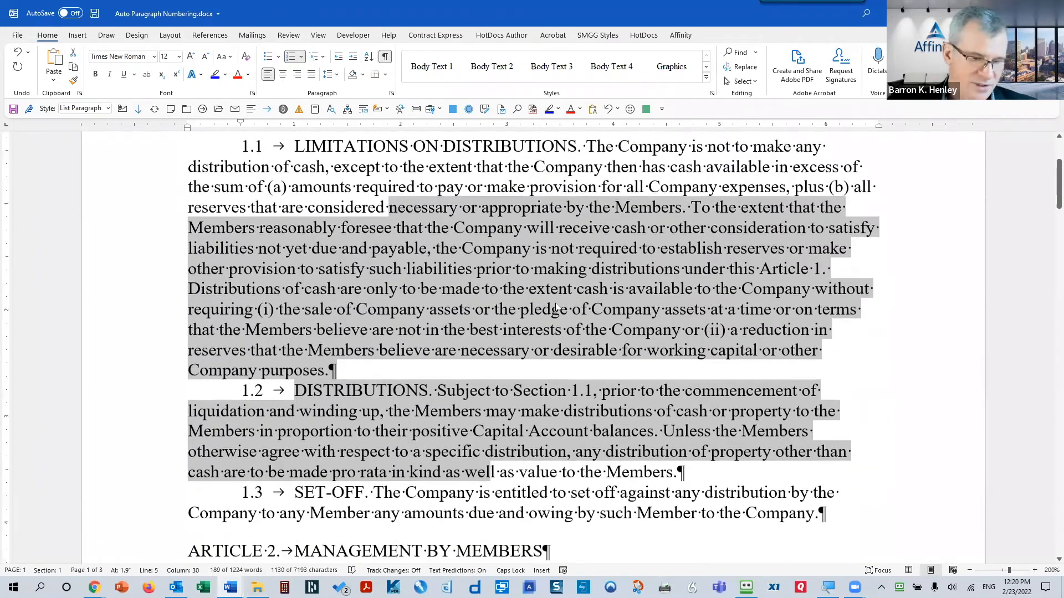
- Undo the removal of the paragraph spacing in sections 1.1 and 1.2 and clear the text selection
{"action": "key", "text": "ctrl+z"}
{"action": "left_click", "coordinate": [430, 232]}
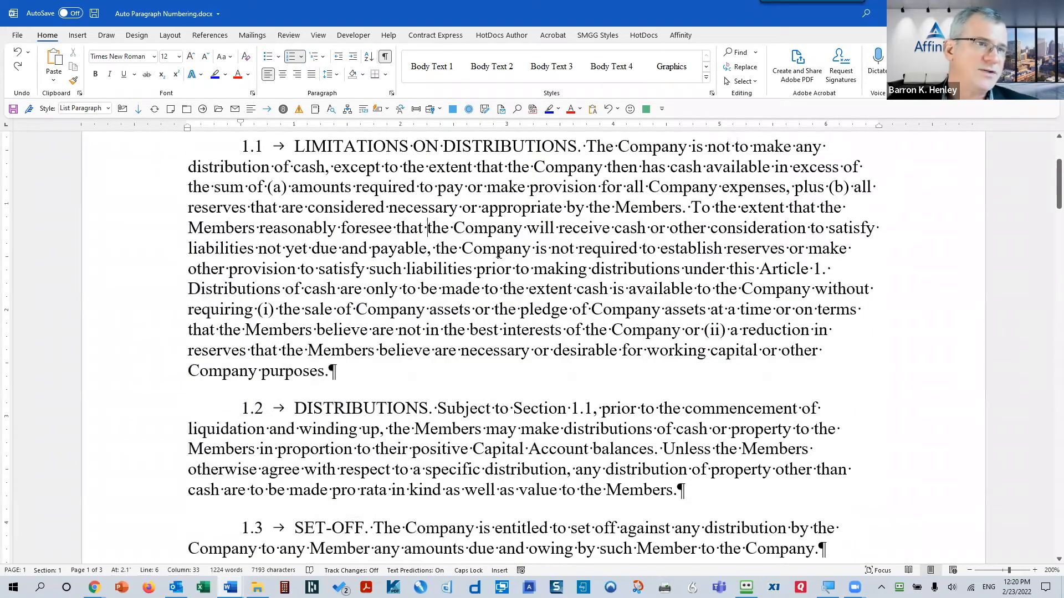
{"action": "scroll", "coordinate": [504, 256], "scroll_direction": "up", "scroll_amount": 1}
{"action": "scroll", "coordinate": [505, 259], "scroll_direction": "up", "scroll_amount": 1}
{"action": "scroll", "coordinate": [389, 366], "scroll_direction": "down", "scroll_amount": 2}
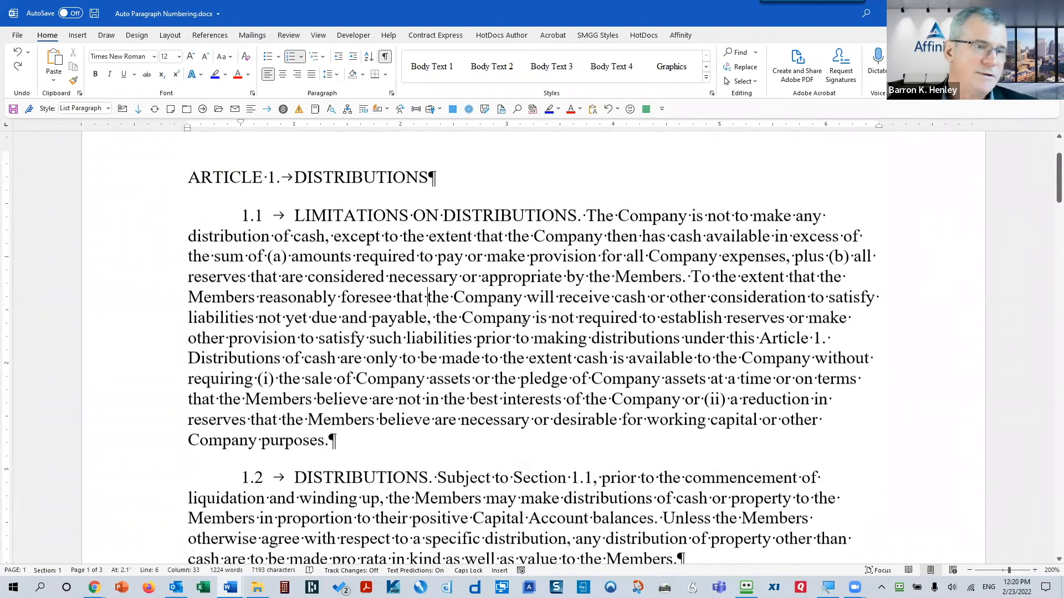
- Insert an empty numbered paragraph after section 1.1, demote it one list level and promote it back to section level
{"action": "left_click", "coordinate": [432, 374]}
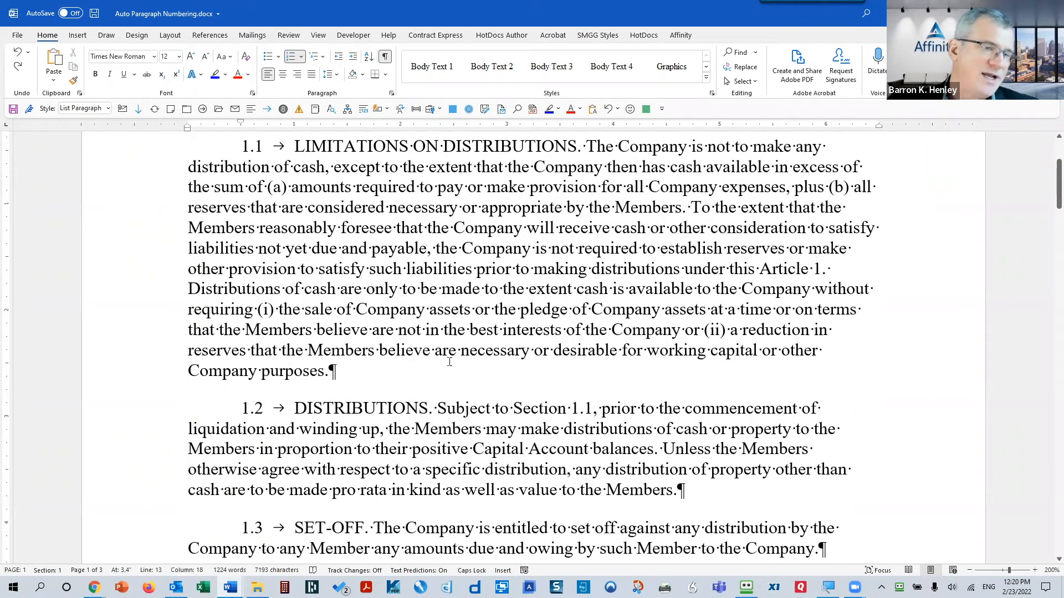
{"action": "key", "text": "Return"}
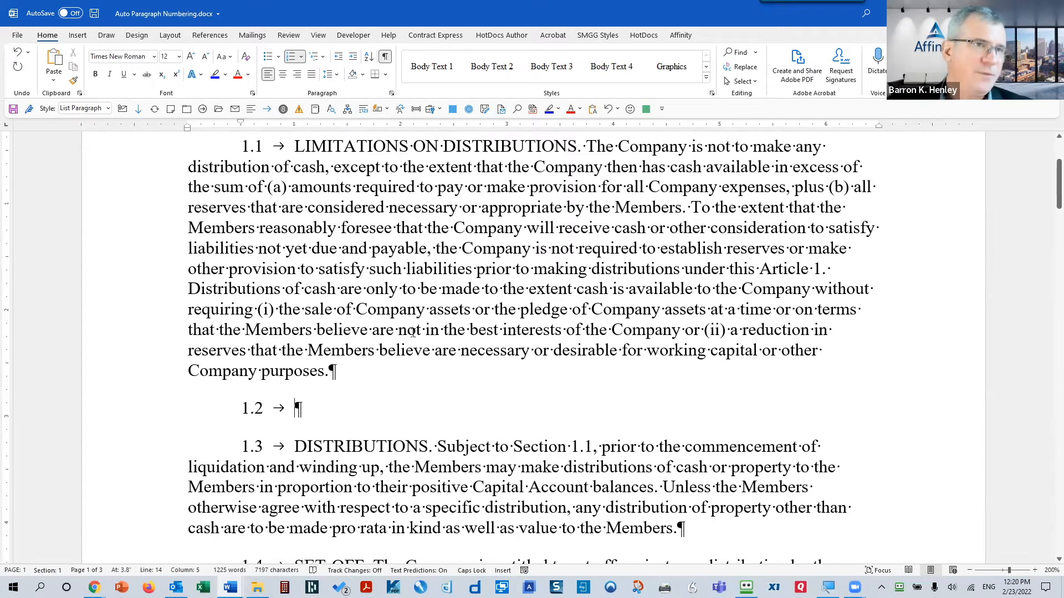
{"action": "key", "text": "Caps_Lock"}
{"action": "key", "text": "Tab"}
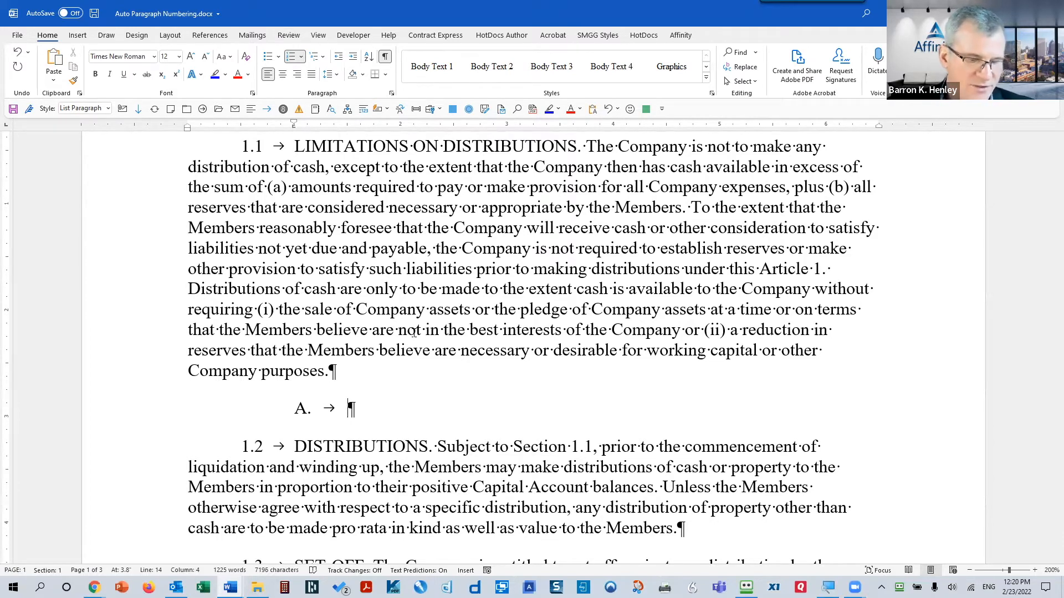
{"action": "key", "text": "shift+Tab"}
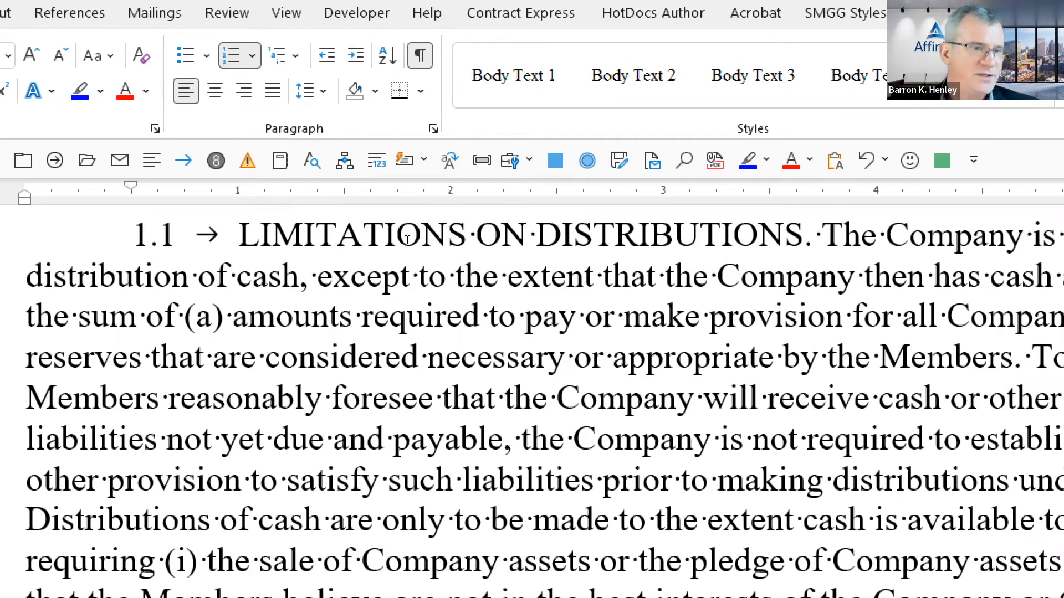
- Demote the empty paragraph after section 1.1 to lettered level, promote it to article level, and return it to lettered level
{"action": "scroll", "coordinate": [382, 193], "scroll_direction": "down", "scroll_amount": 3}
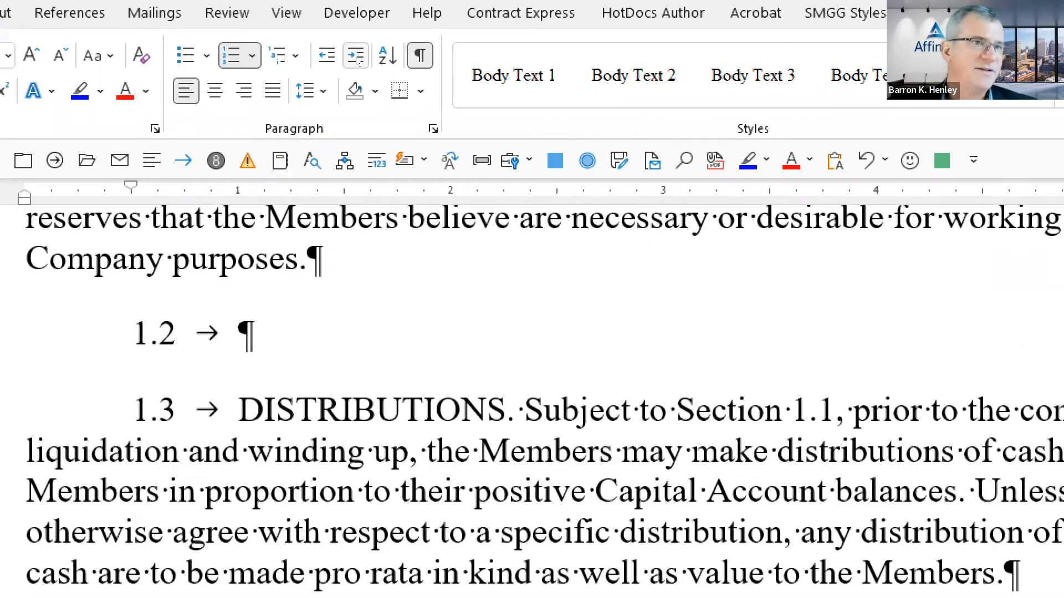
{"action": "left_click", "coordinate": [356, 59]}
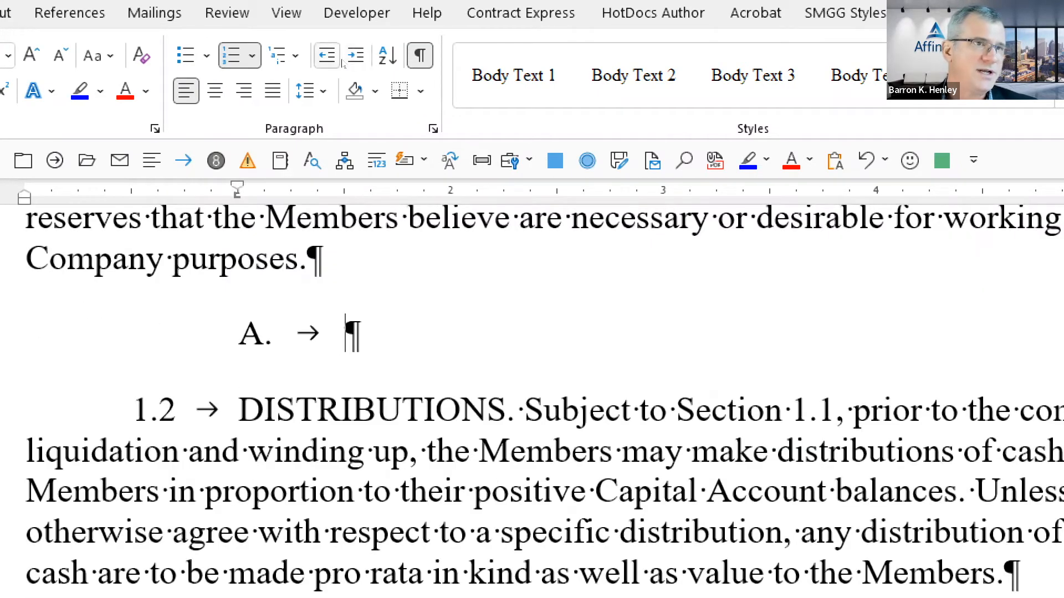
{"action": "left_click", "coordinate": [340, 65]}
{"action": "left_click", "coordinate": [340, 64]}
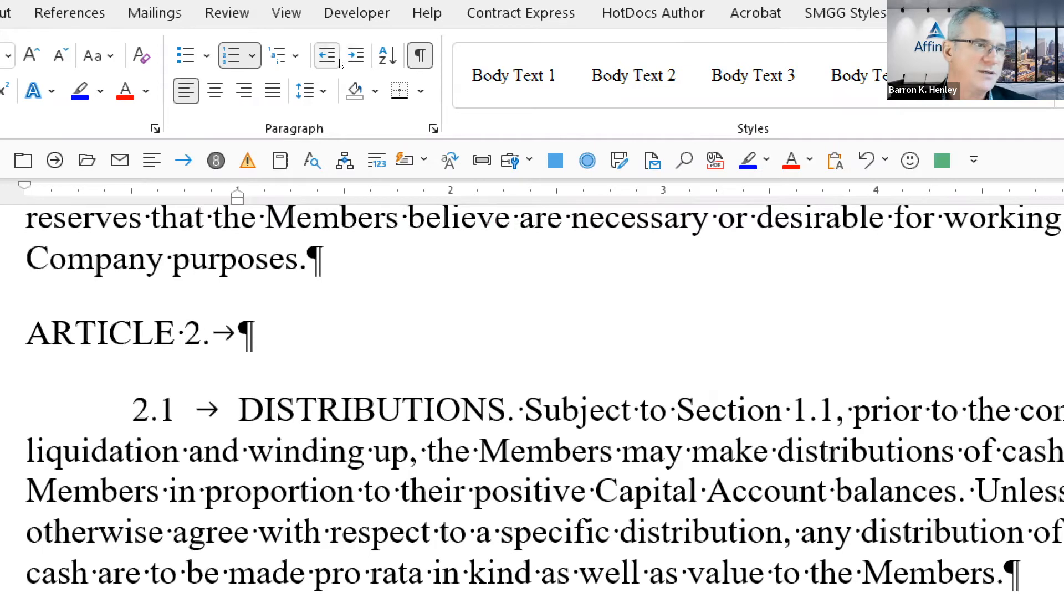
{"action": "left_click", "coordinate": [354, 65]}
{"action": "left_click", "coordinate": [354, 65]}
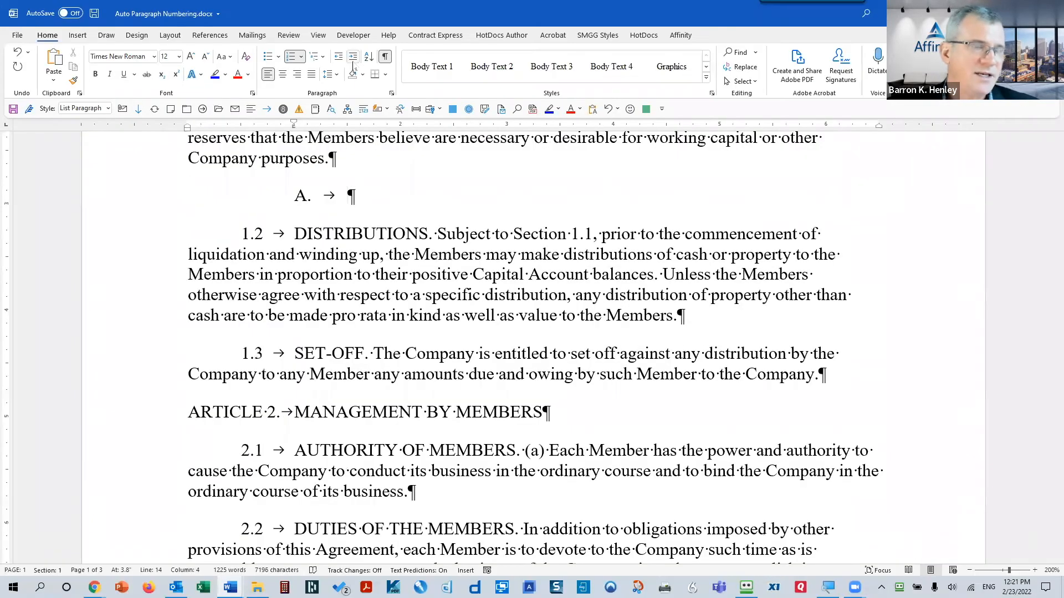
- Fill three lettered paragraphs A to C under section 1.1 with the placeholder texts "adsf", "asdf" and "asdf"
{"action": "type", "text": "adsf"}
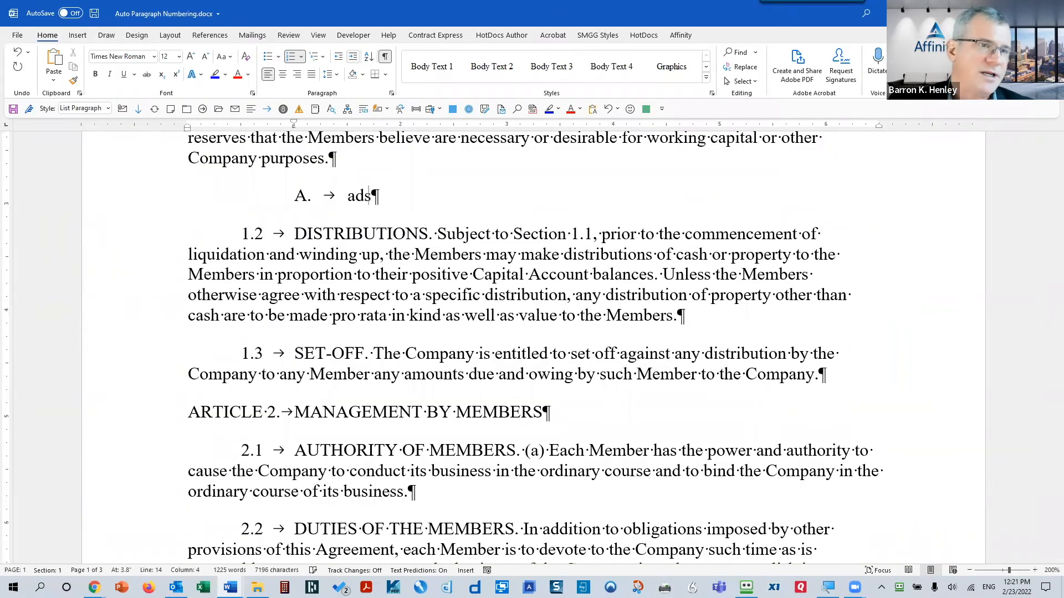
{"action": "key", "text": "Return"}
{"action": "type", "text": "asdf"}
{"action": "key", "text": "Return"}
{"action": "type", "text": "asdf"}
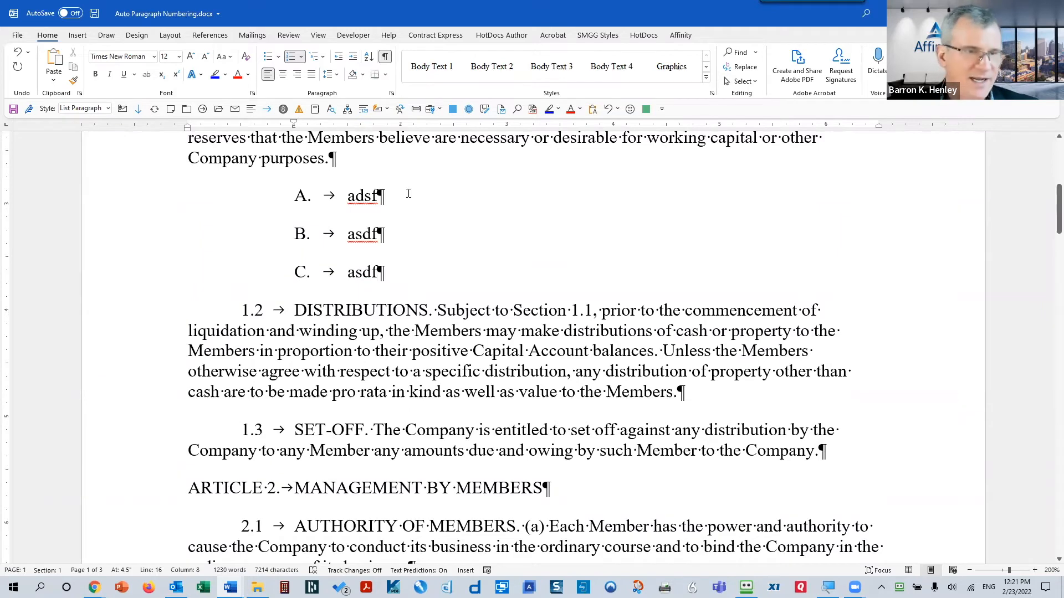
- Add another paragraph after item C, promote it to section level, and enter the placeholder text "a;lsedj"
{"action": "key", "text": "Return"}
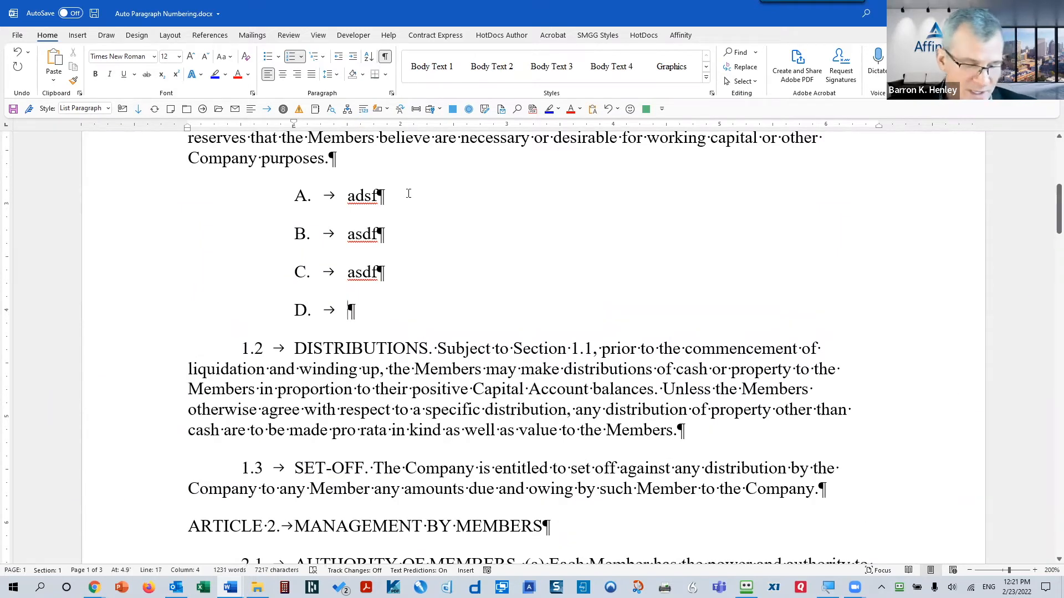
{"action": "key", "text": "shift+Tab"}
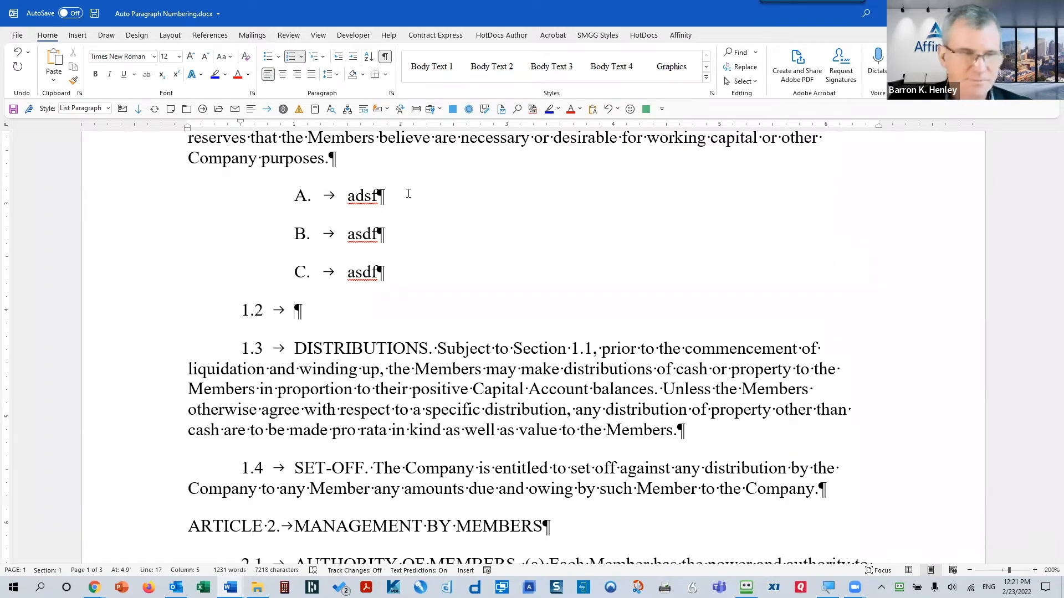
{"action": "type", "text": "a;lsedj"}
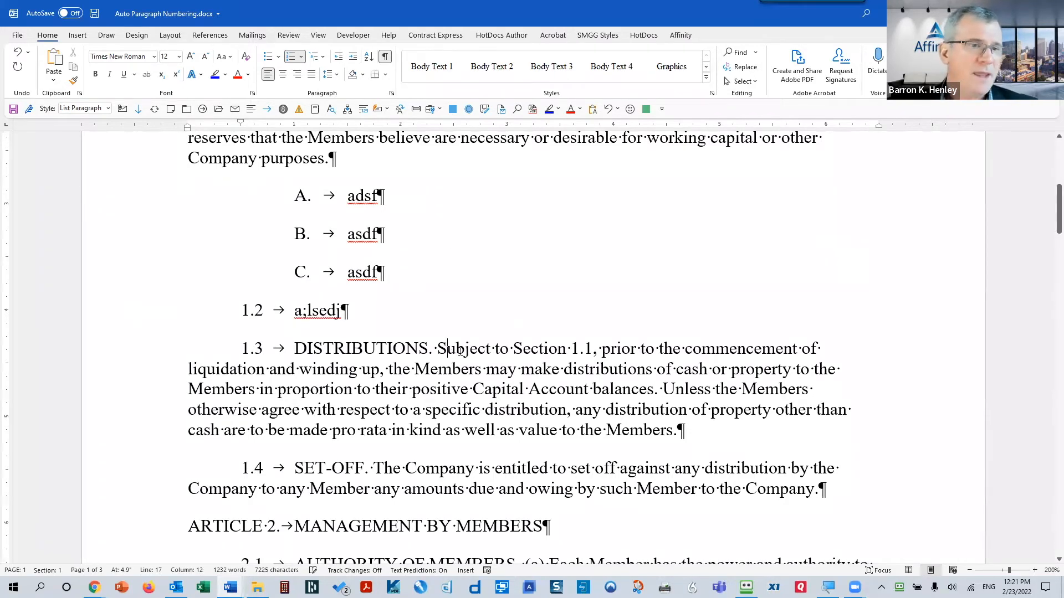
{"action": "scroll", "coordinate": [461, 353], "scroll_direction": "down", "scroll_amount": 1}
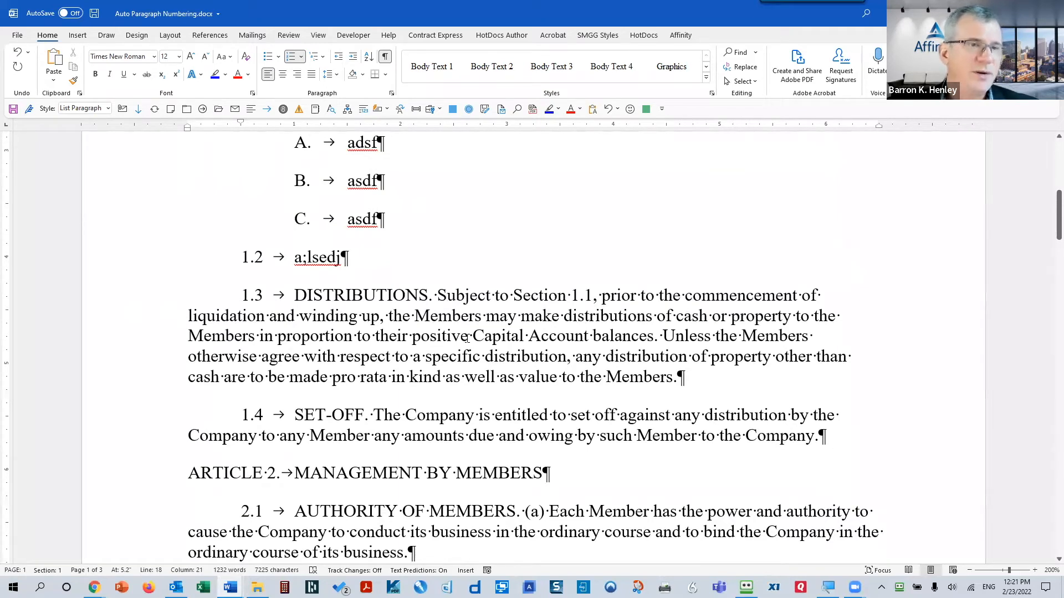
{"action": "scroll", "coordinate": [467, 338], "scroll_direction": "up", "scroll_amount": 1}
{"action": "scroll", "coordinate": [467, 339], "scroll_direction": "up", "scroll_amount": 1}
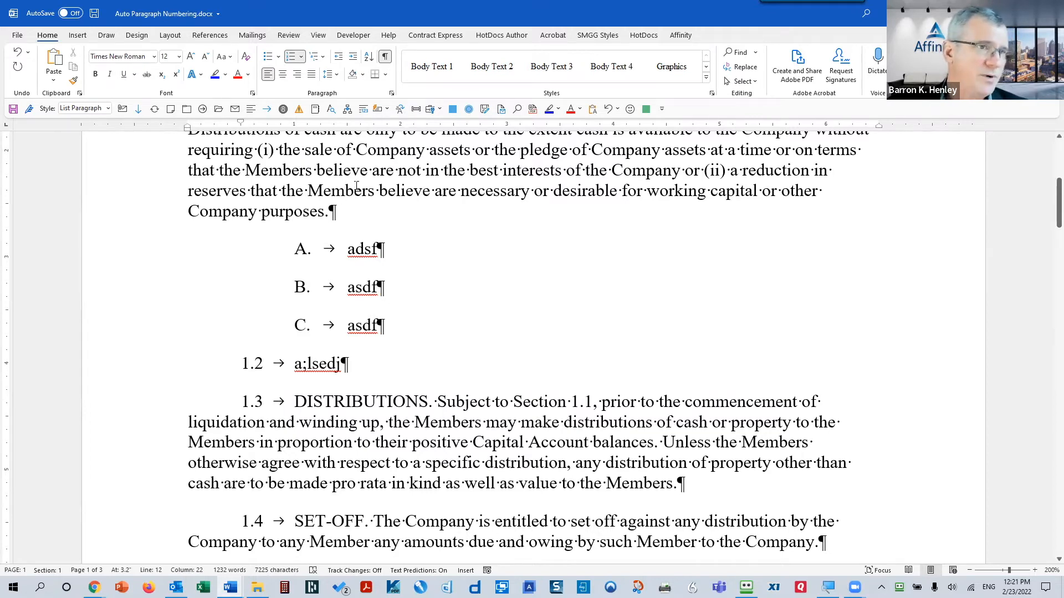
{"action": "scroll", "coordinate": [344, 166], "scroll_direction": "up", "scroll_amount": 1}
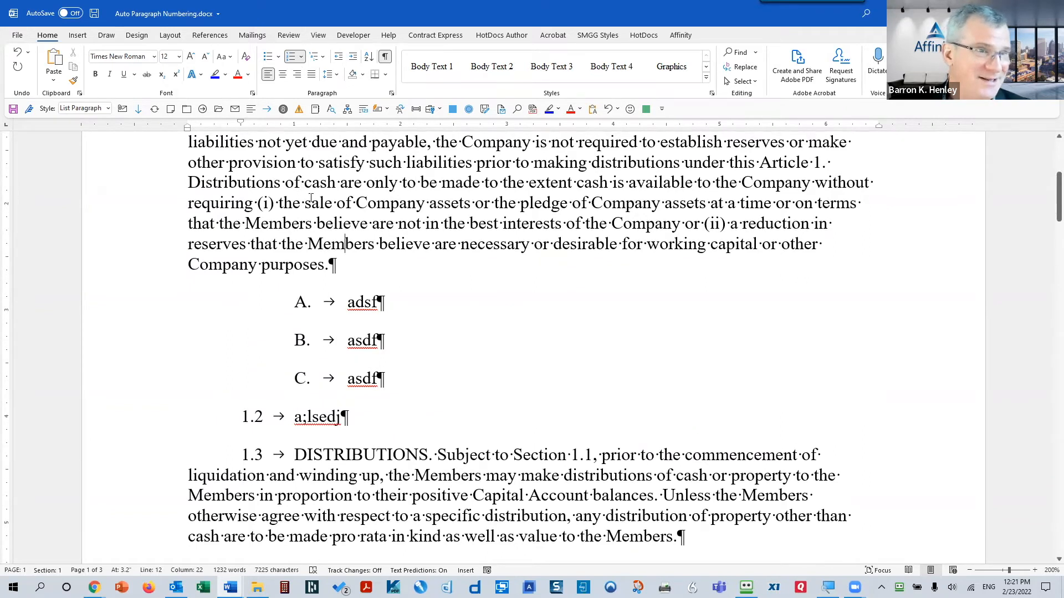
- Delete the four placeholder paragraphs between section 1.1 and the DISTRIBUTIONS section
{"action": "left_click", "coordinate": [355, 303]}
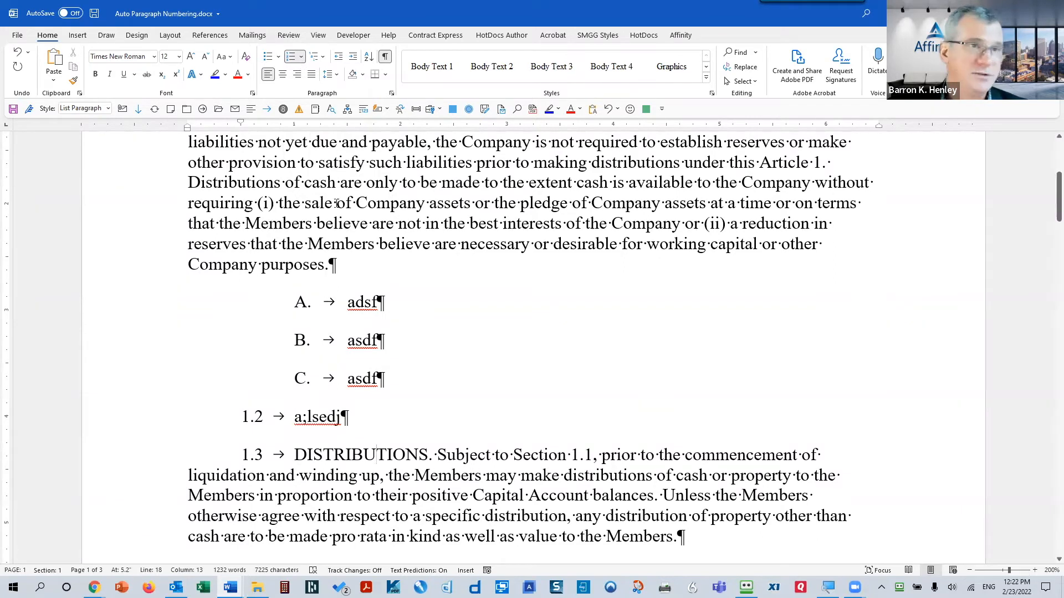
{"action": "left_click_drag", "start_coordinate": [343, 302], "coordinate": [398, 412]}
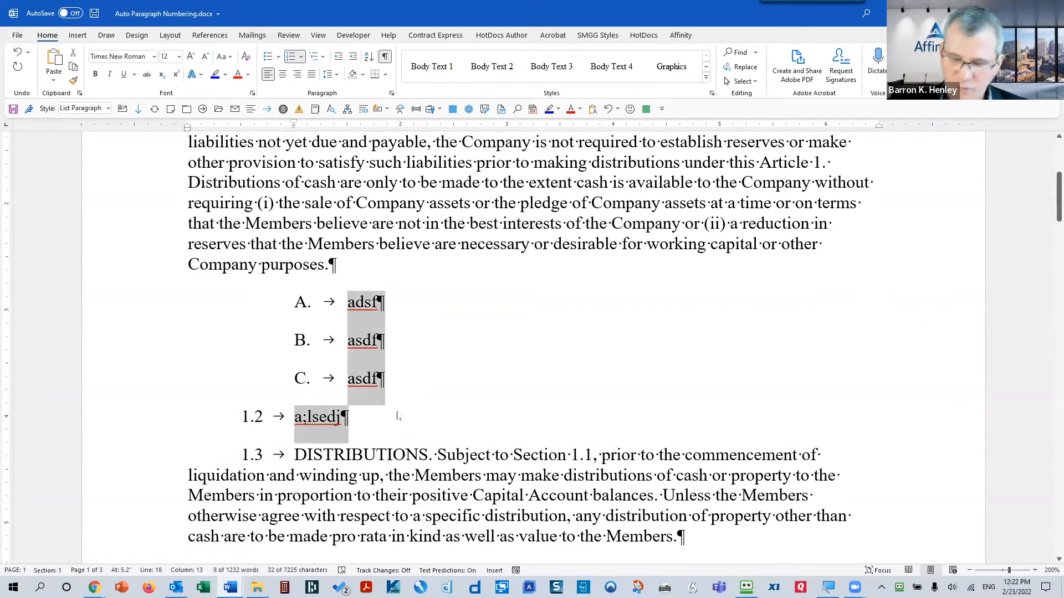
{"action": "key", "text": "Delete"}
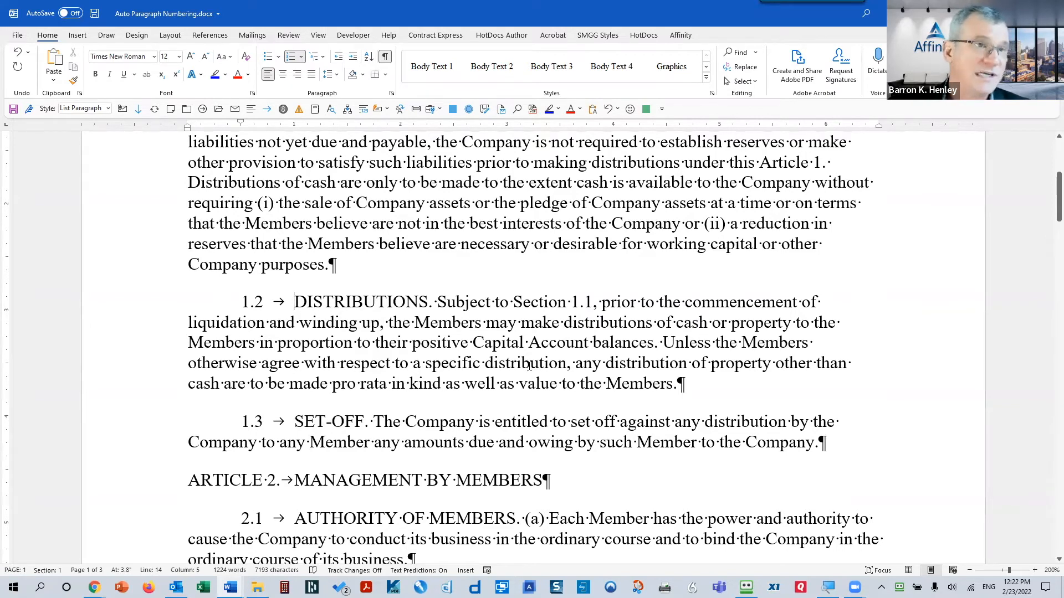
{"action": "scroll", "coordinate": [530, 365], "scroll_direction": "down", "scroll_amount": 1}
{"action": "scroll", "coordinate": [521, 350], "scroll_direction": "up", "scroll_amount": 1}
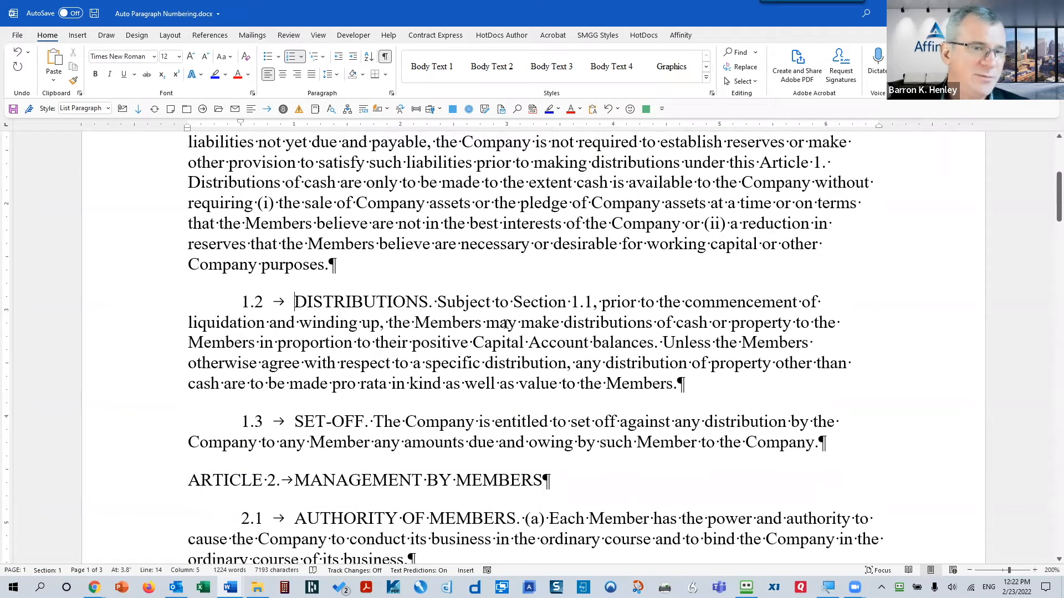
- Review section 1.2's multilevel list definition through Adjust List Indents, cancel it without changes, and go to the end of the document
{"action": "right_click", "coordinate": [505, 326]}
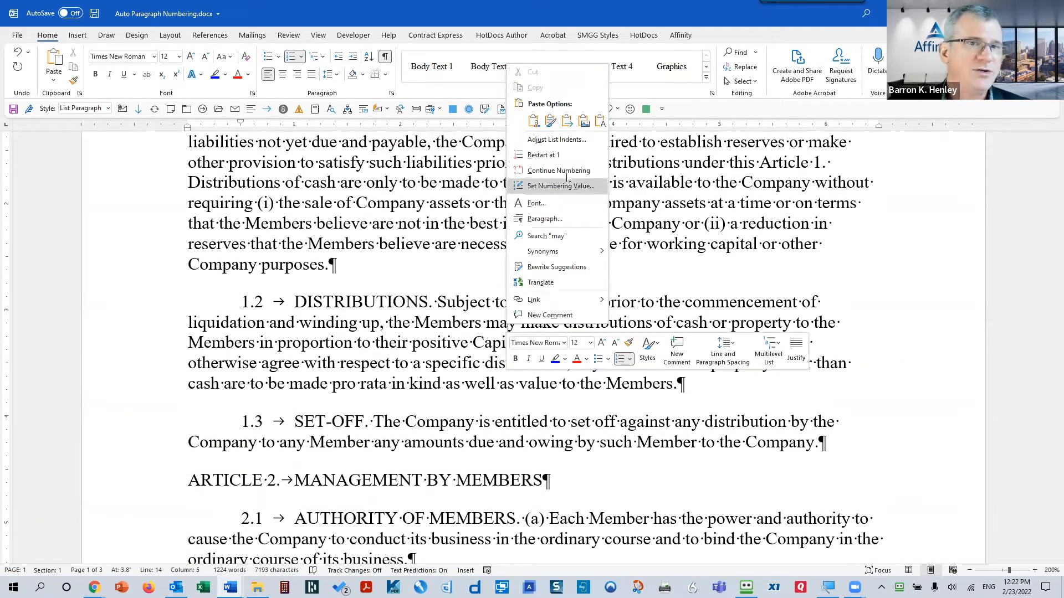
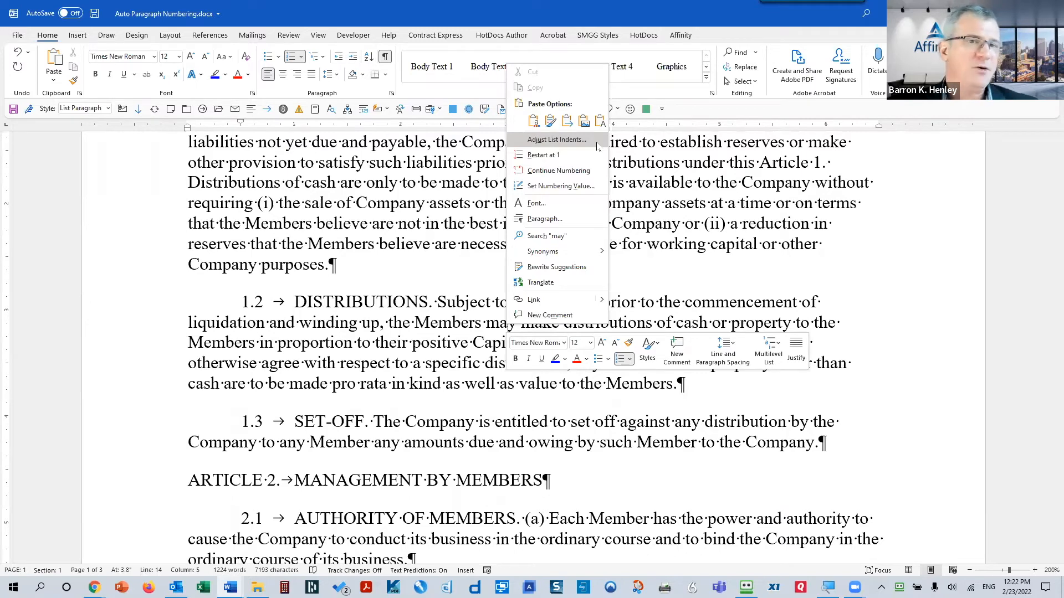
{"action": "left_click", "coordinate": [597, 146]}
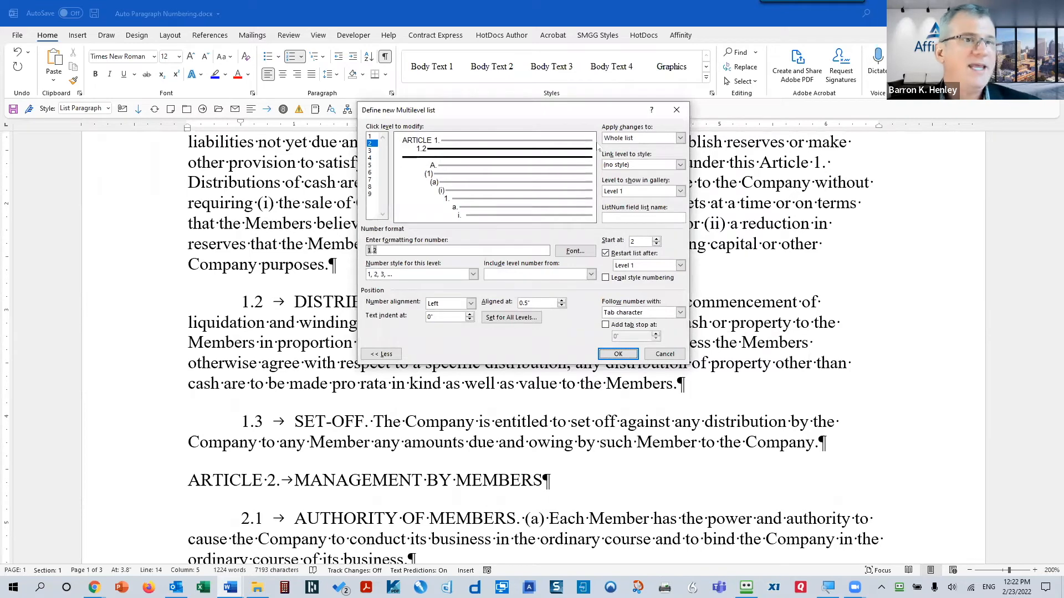
{"action": "left_click", "coordinate": [665, 354]}
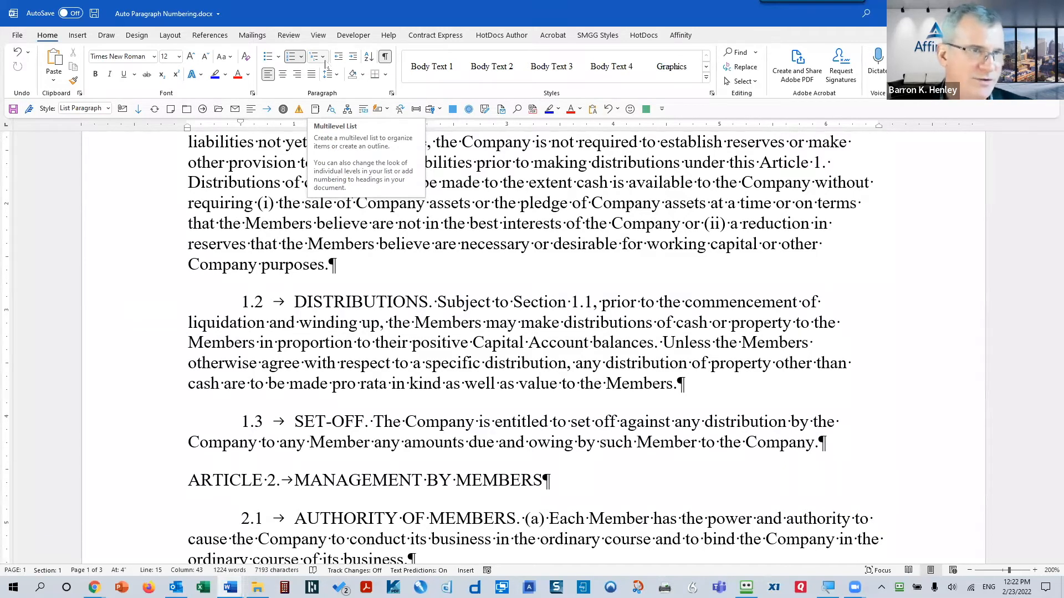
{"action": "left_click", "coordinate": [498, 224]}
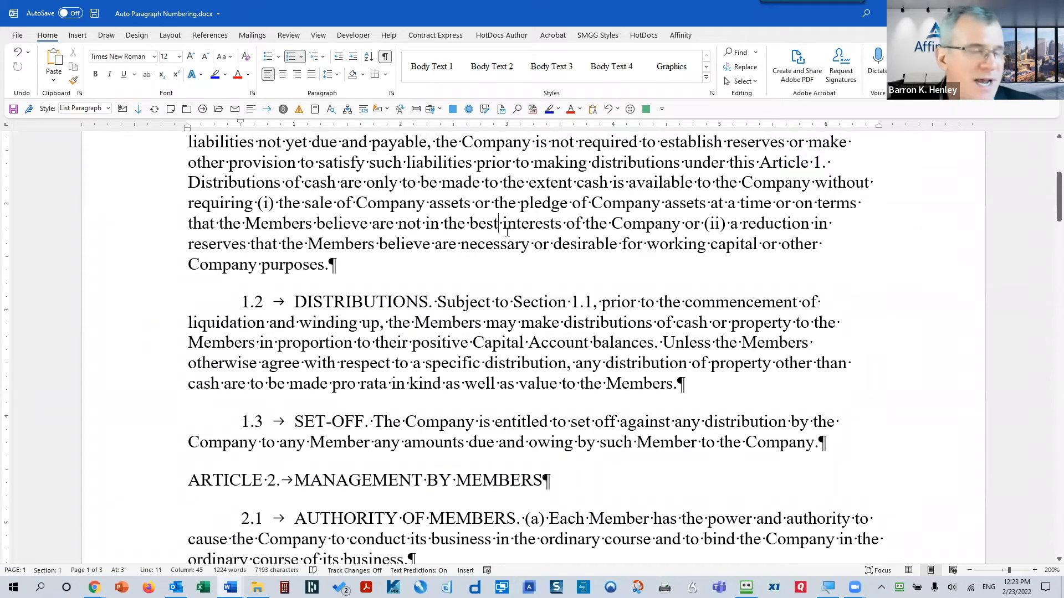
{"action": "scroll", "coordinate": [508, 233], "scroll_direction": "down", "scroll_amount": 20}
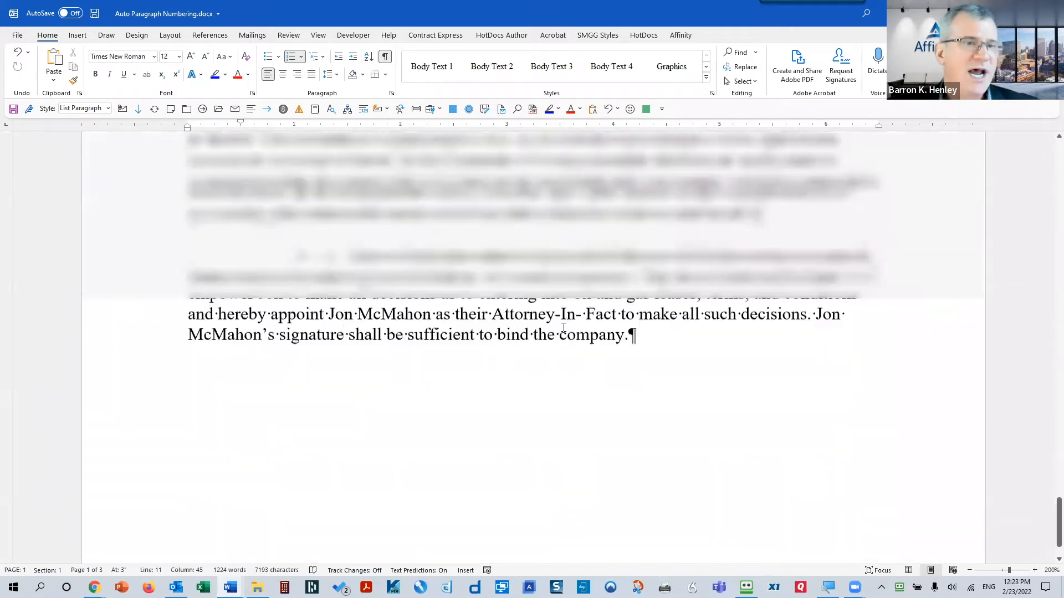
- Open the multilevel list definition from item L and change level 2 to the A, B, C number style followed by a period
{"action": "scroll", "coordinate": [553, 297], "scroll_direction": "up", "scroll_amount": 5}
{"action": "left_click", "coordinate": [478, 314]}
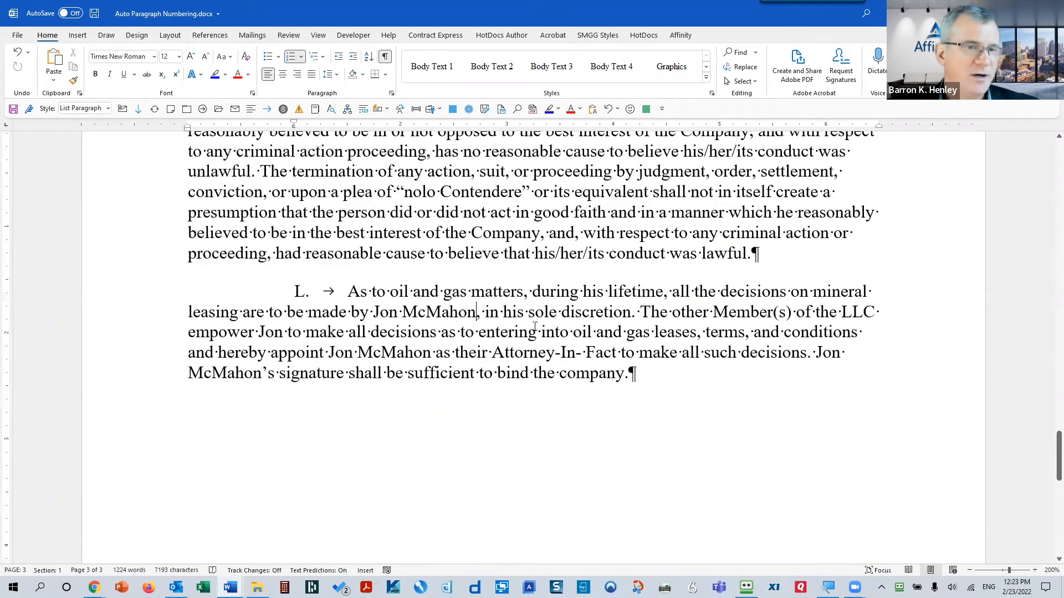
{"action": "right_click", "coordinate": [500, 312]}
{"action": "left_click", "coordinate": [541, 388]}
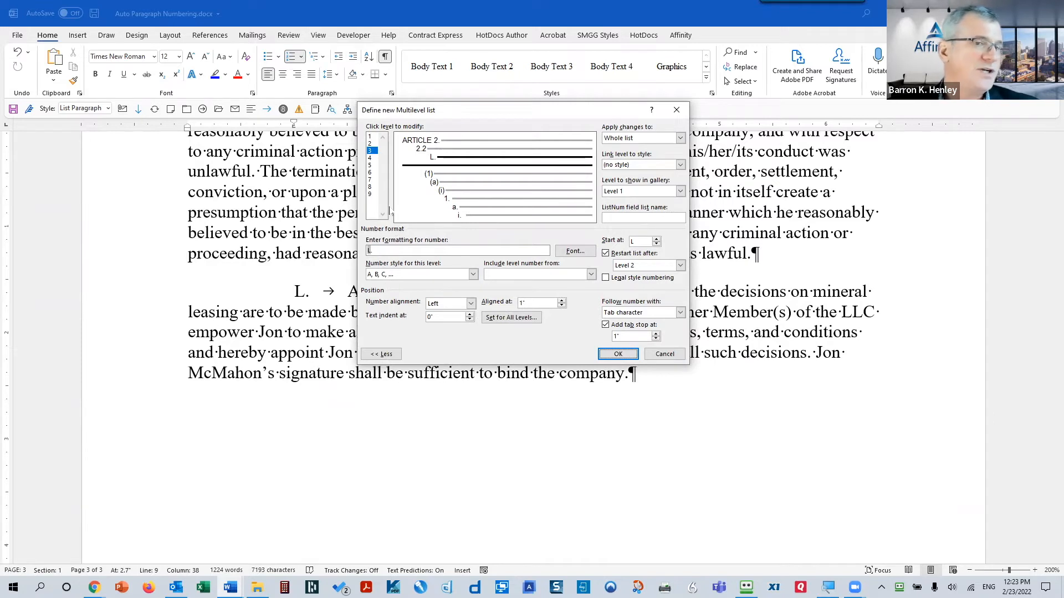
{"action": "left_click", "coordinate": [370, 144]}
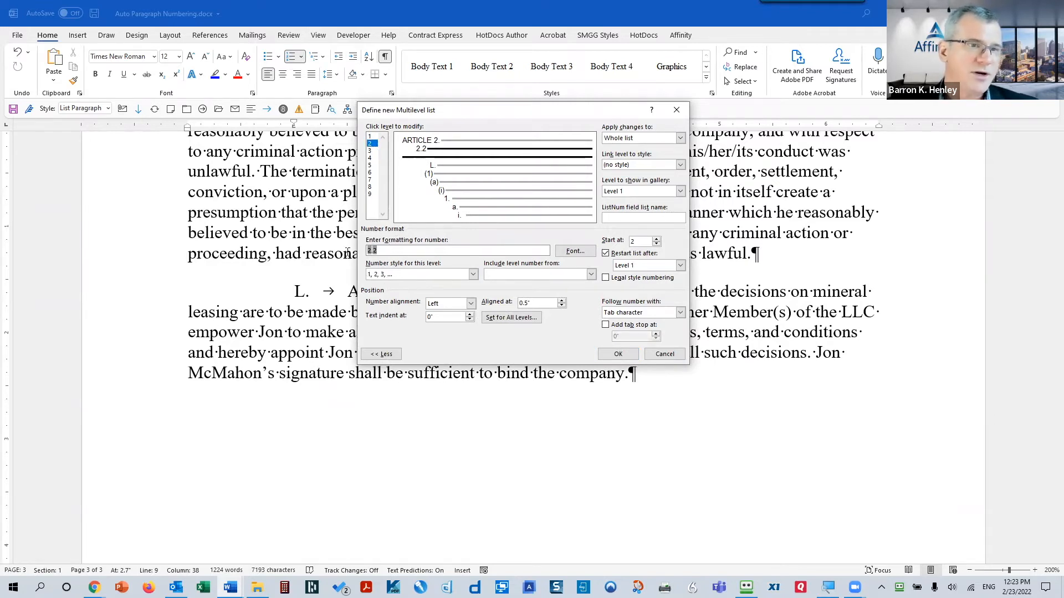
{"action": "key", "text": "BackSpace"}
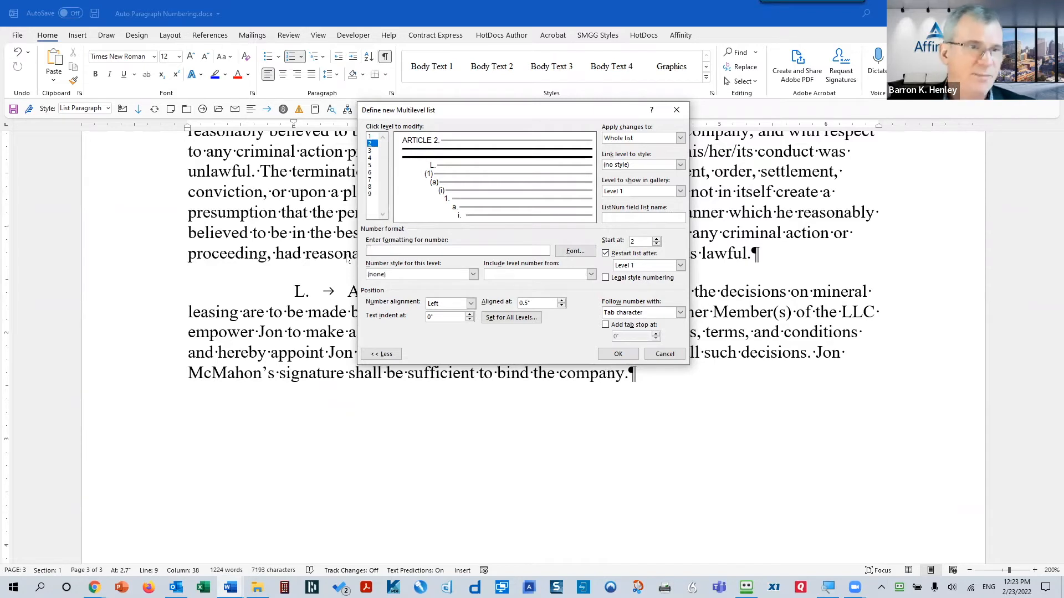
{"action": "left_click", "coordinate": [414, 276]}
{"action": "left_click", "coordinate": [382, 313]}
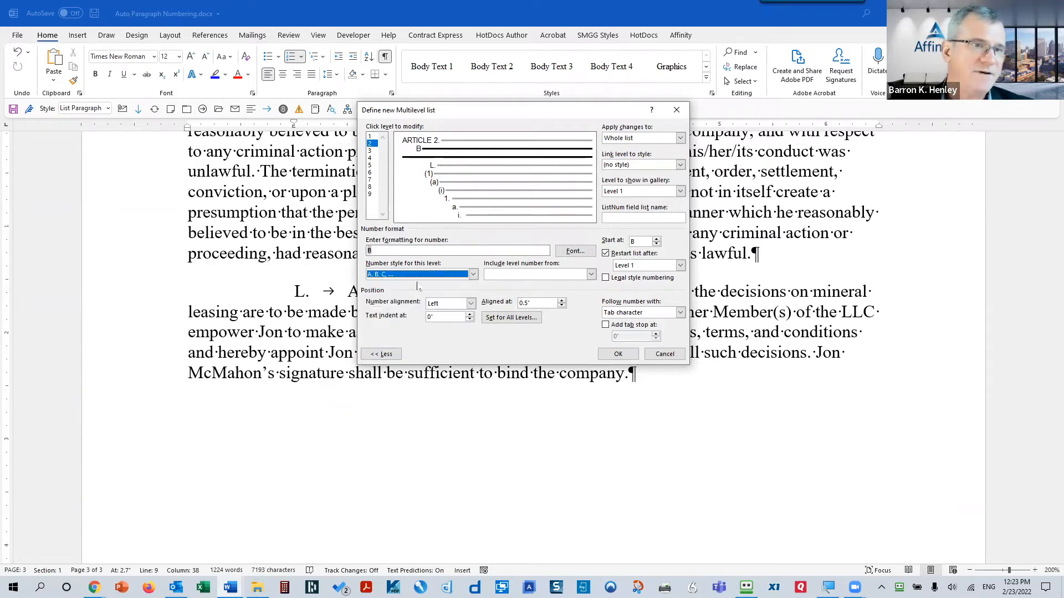
{"action": "left_click", "coordinate": [393, 250]}
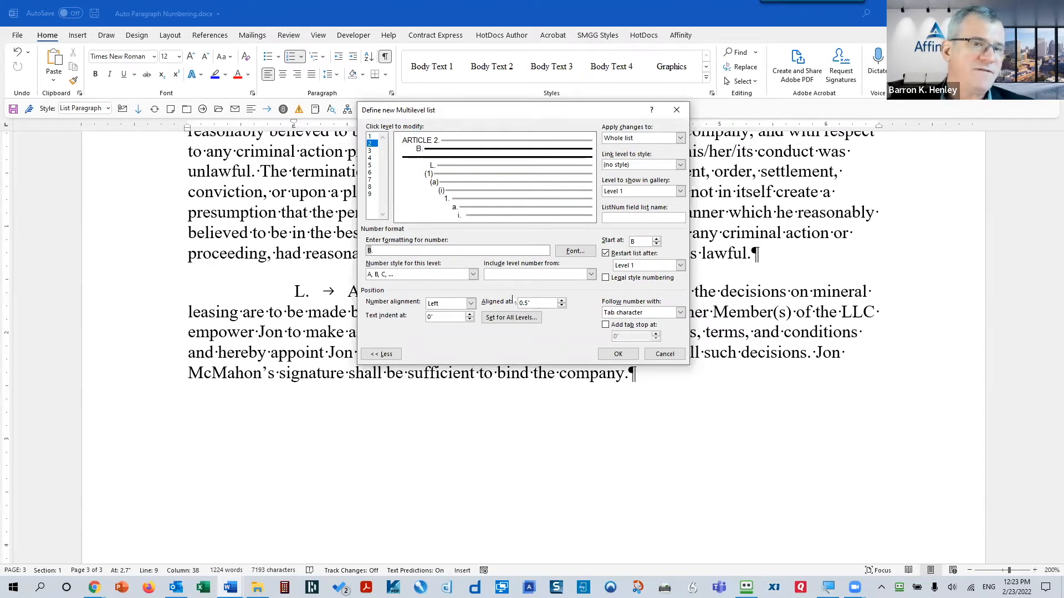
- Align level 2's number at 0 and set its text indent to .5
{"action": "left_click_drag", "start_coordinate": [534, 304], "coordinate": [509, 303]}
{"action": "type", "text": "0"}
{"action": "key", "text": "Tab"}
{"action": "type", "text": "."}
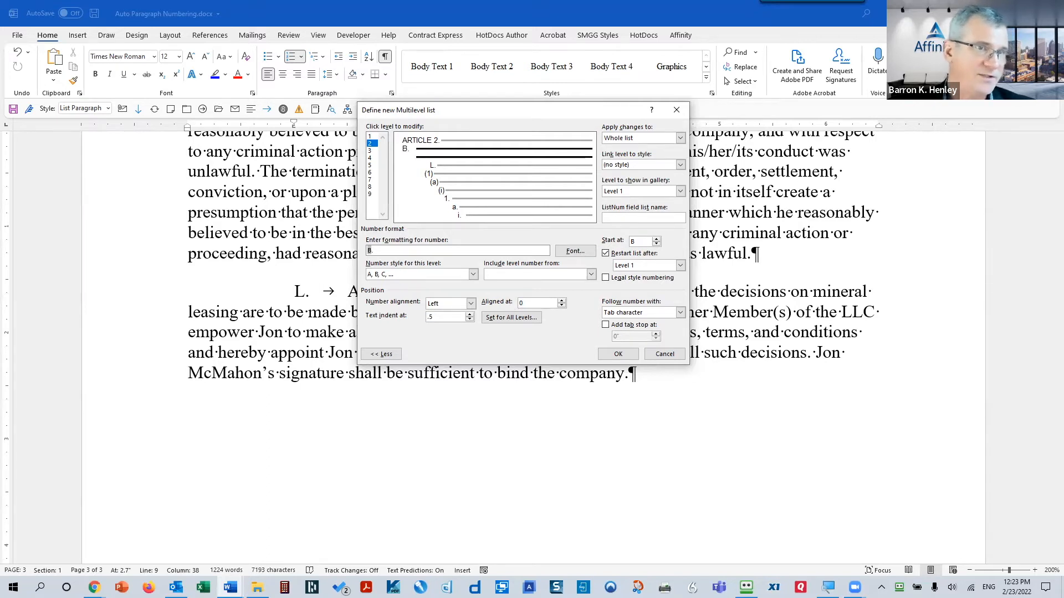
- Give level 3 the i, ii, iii number style, aligned at .5 with a text indent of 1, and apply the list changes
{"action": "left_click", "coordinate": [369, 152]}
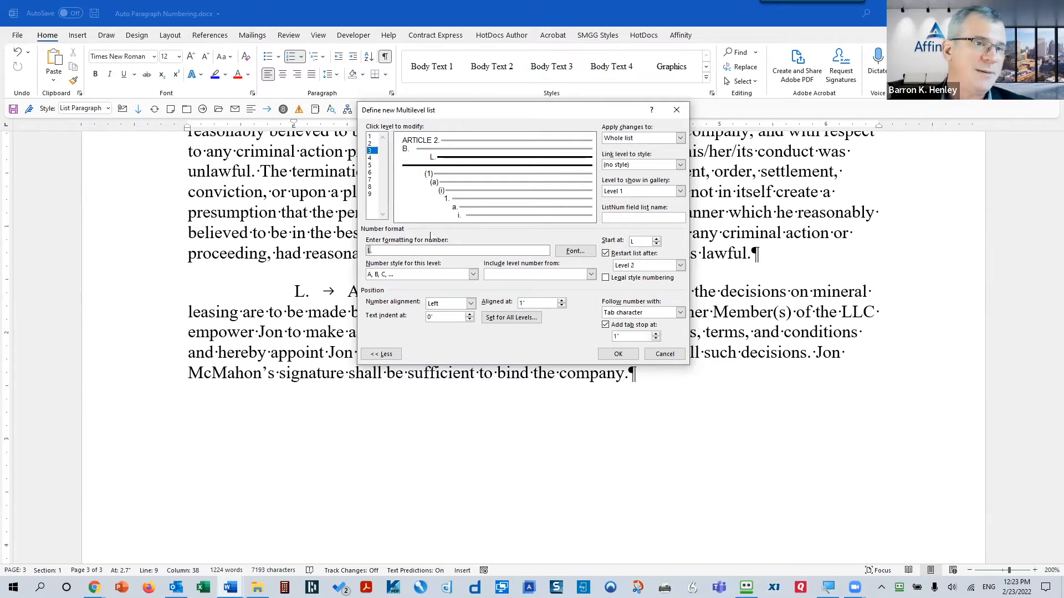
{"action": "left_click", "coordinate": [425, 277]}
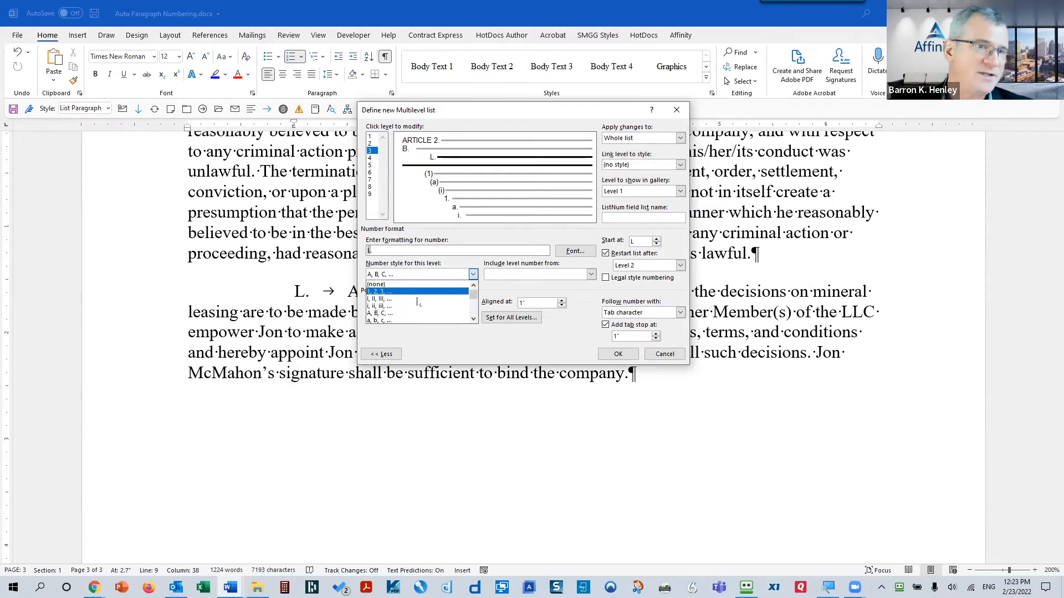
{"action": "left_click", "coordinate": [387, 306]}
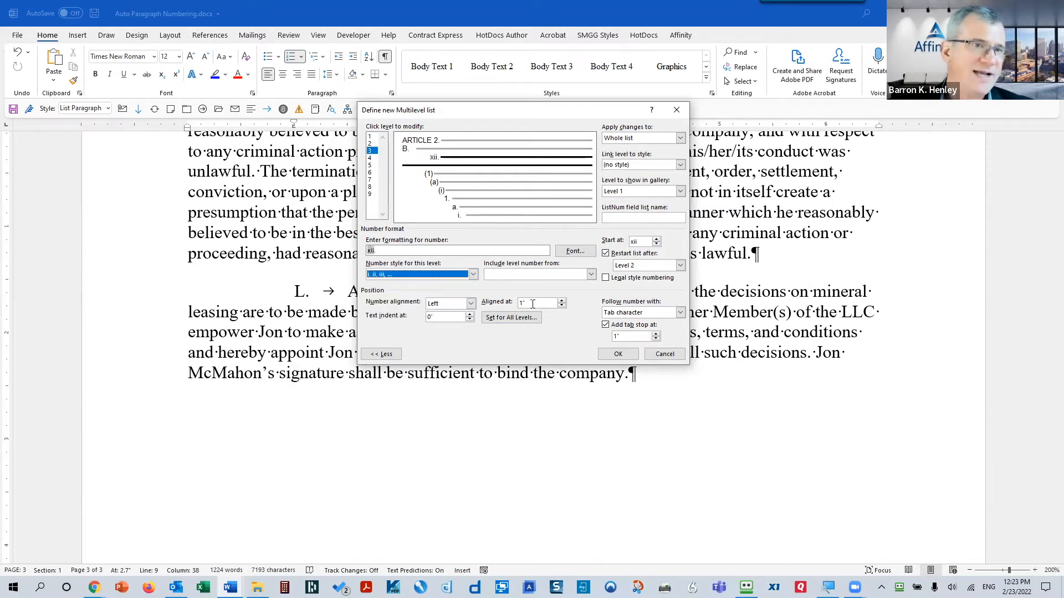
{"action": "left_click", "coordinate": [506, 303]}
{"action": "type", "text": ".5"}
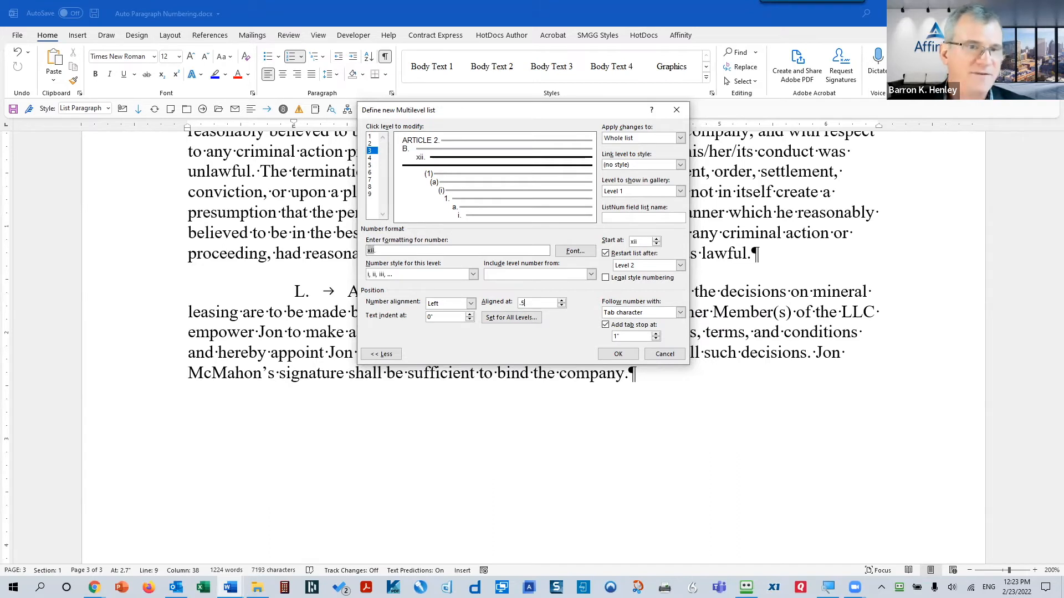
{"action": "key", "text": "Tab"}
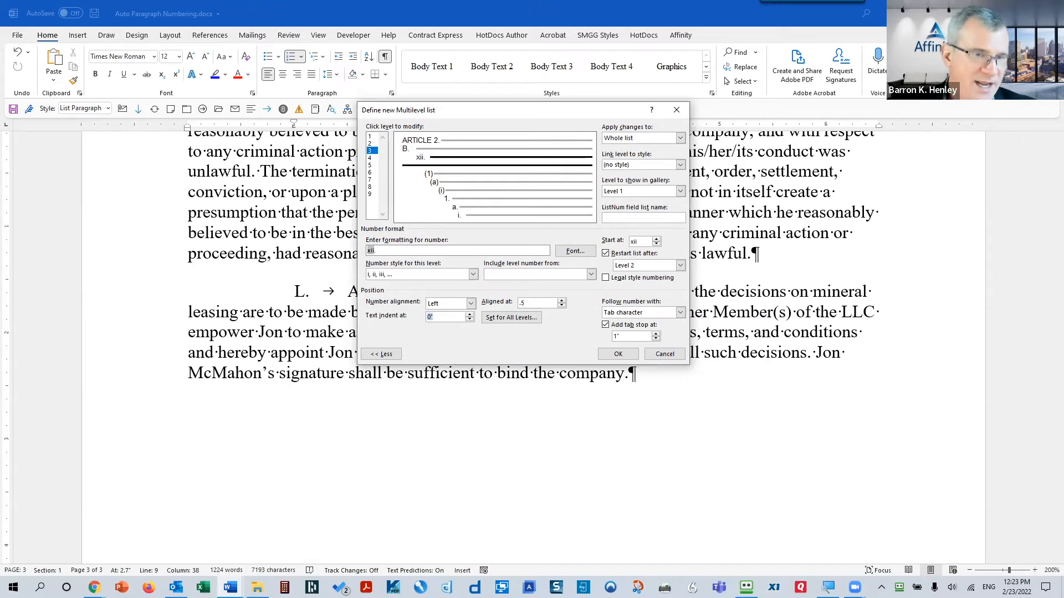
{"action": "type", "text": "1"}
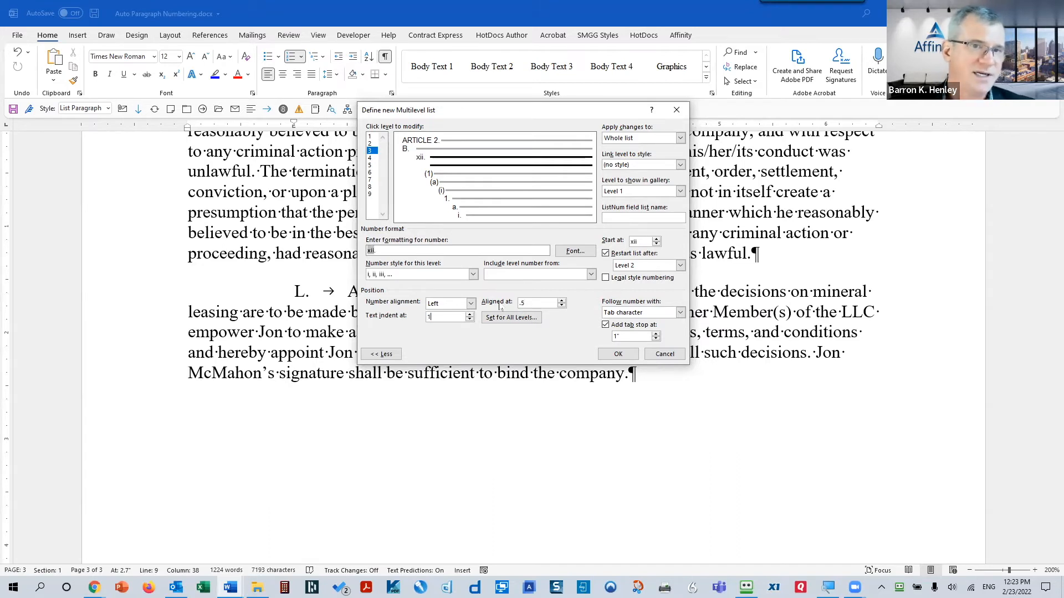
{"action": "left_click", "coordinate": [609, 358]}
{"action": "scroll", "coordinate": [588, 341], "scroll_direction": "up", "scroll_amount": 15}
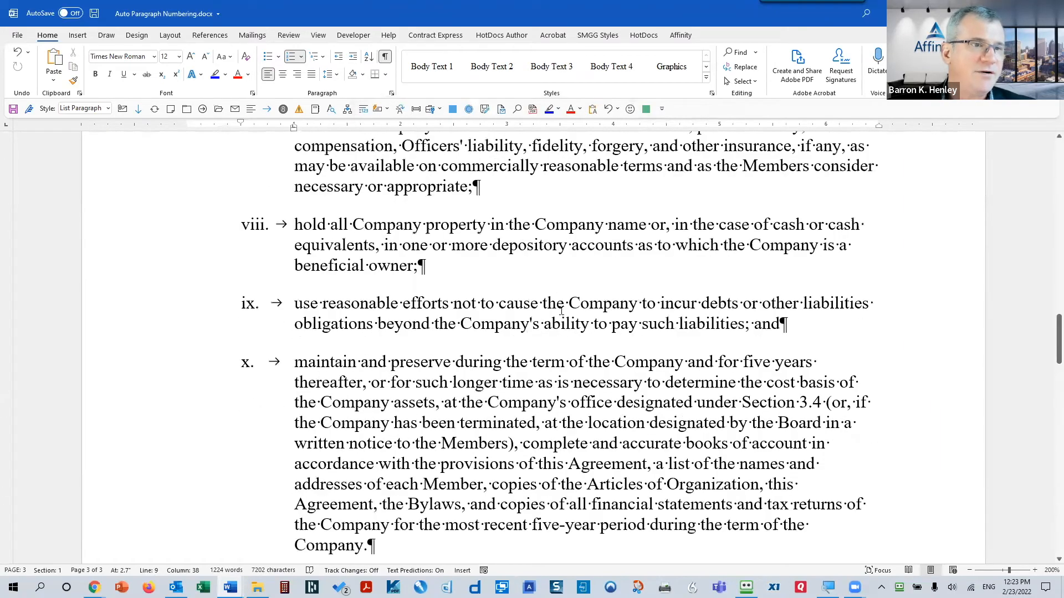
- Review the renumbered paragraphs under ARTICLE 1, inspect paragraph A's list definition through Adjust List Indents, and cancel it
{"action": "scroll", "coordinate": [561, 310], "scroll_direction": "up", "scroll_amount": 15}
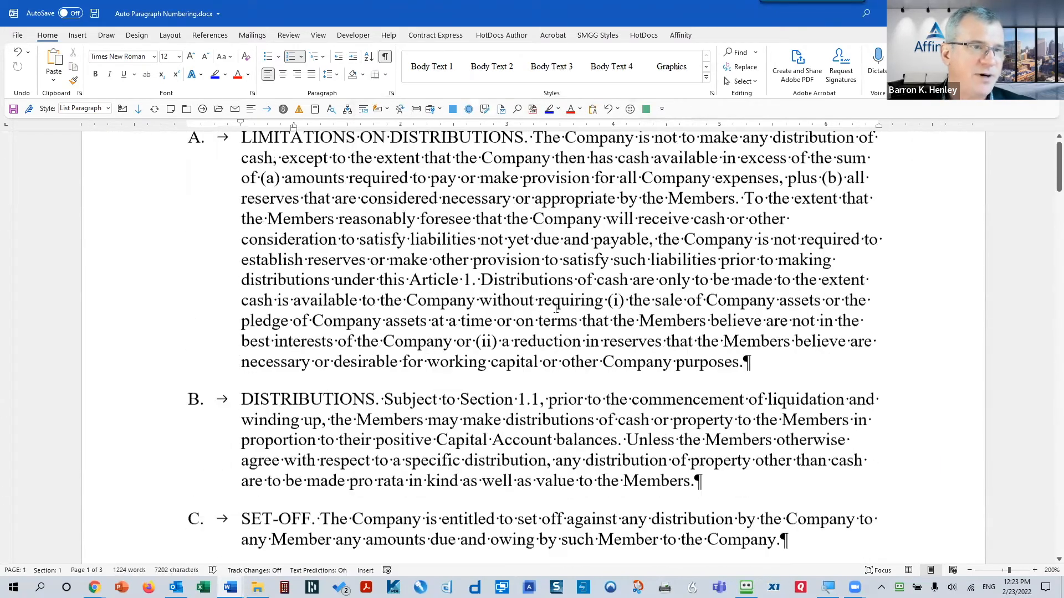
{"action": "scroll", "coordinate": [556, 310], "scroll_direction": "down", "scroll_amount": 3}
{"action": "scroll", "coordinate": [576, 311], "scroll_direction": "up", "scroll_amount": 2}
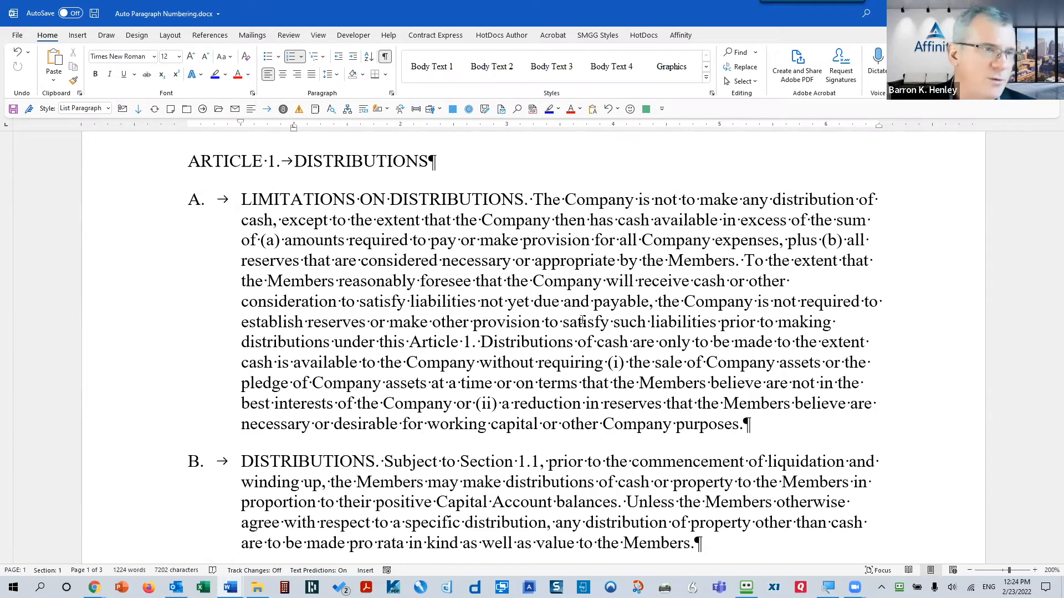
{"action": "right_click", "coordinate": [561, 261]}
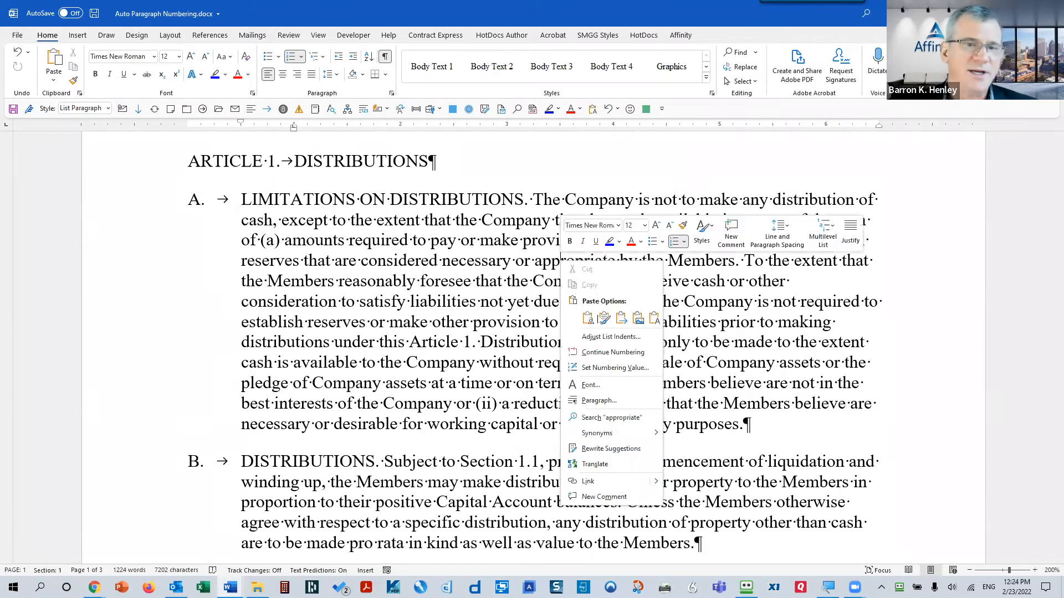
{"action": "left_click", "coordinate": [611, 337]}
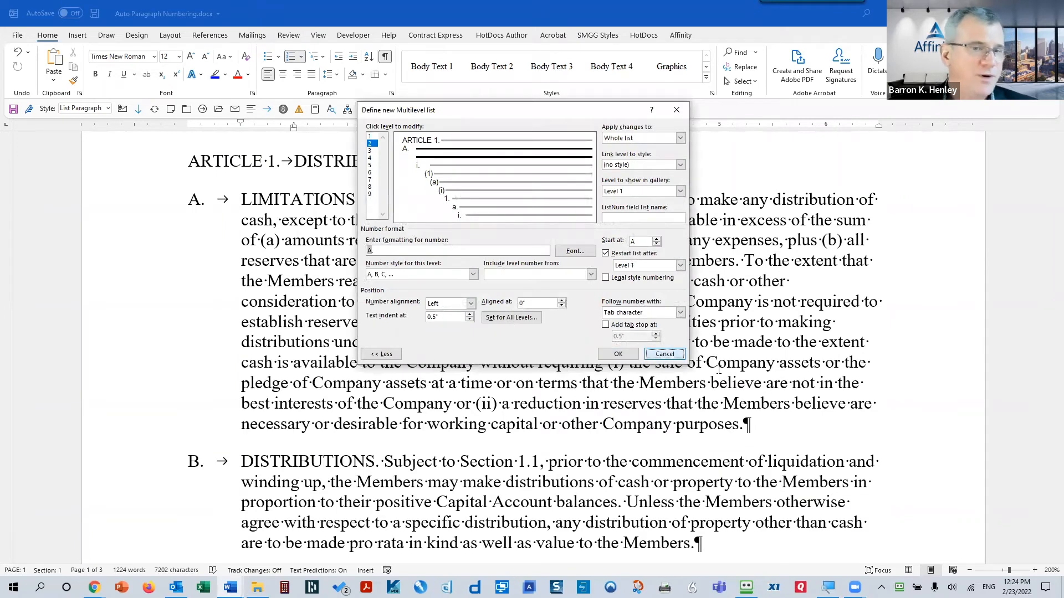
{"action": "left_click", "coordinate": [665, 355]}
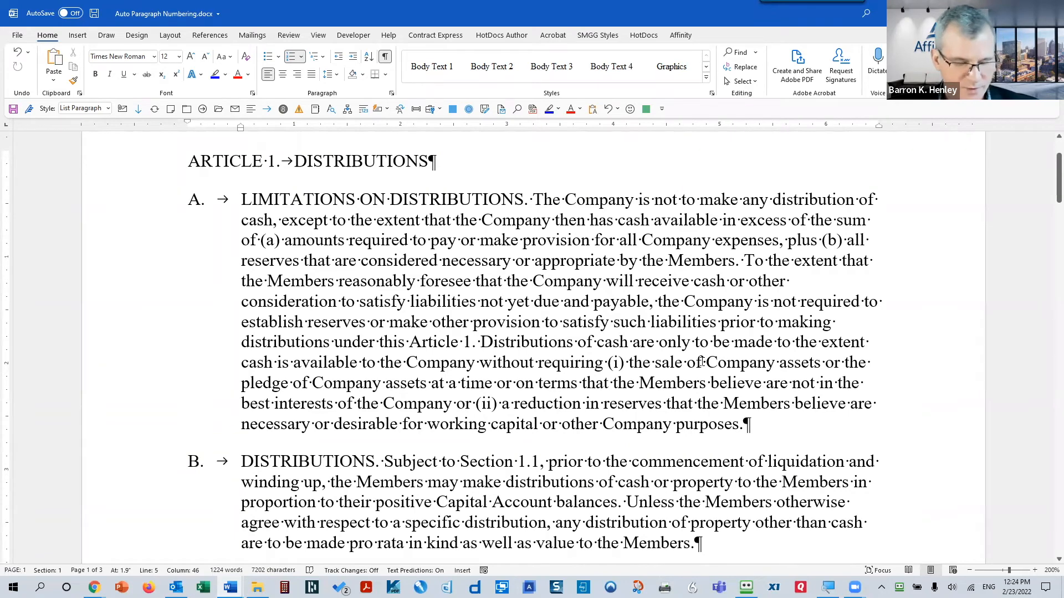
- Undo the changes to the multilevel list's levels 2 and 3
{"action": "left_click", "coordinate": [530, 304]}
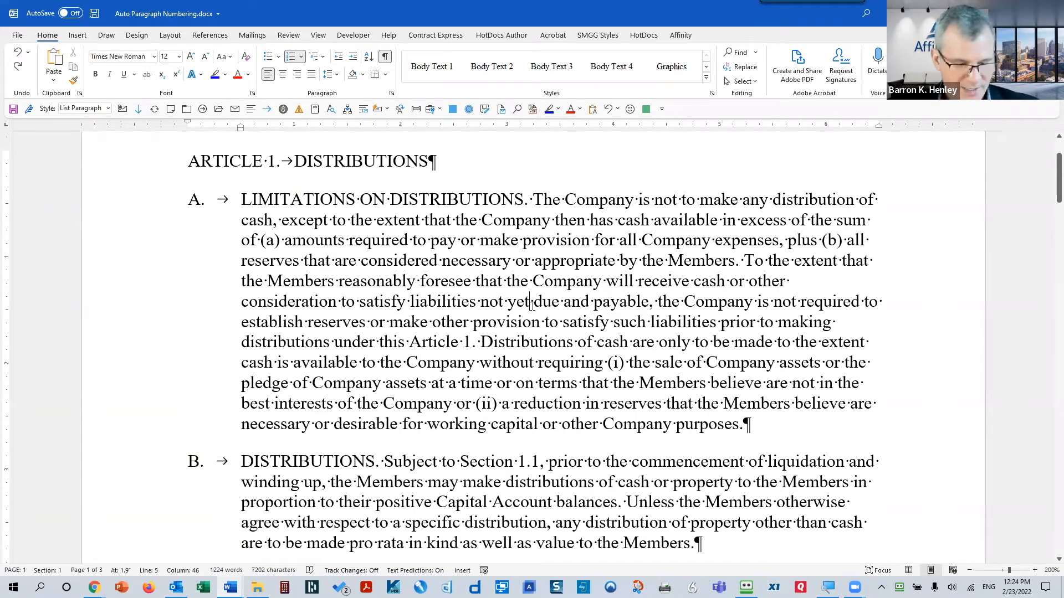
{"action": "key", "text": "ctrl+z"}
{"action": "scroll", "coordinate": [528, 322], "scroll_direction": "up", "scroll_amount": 20}
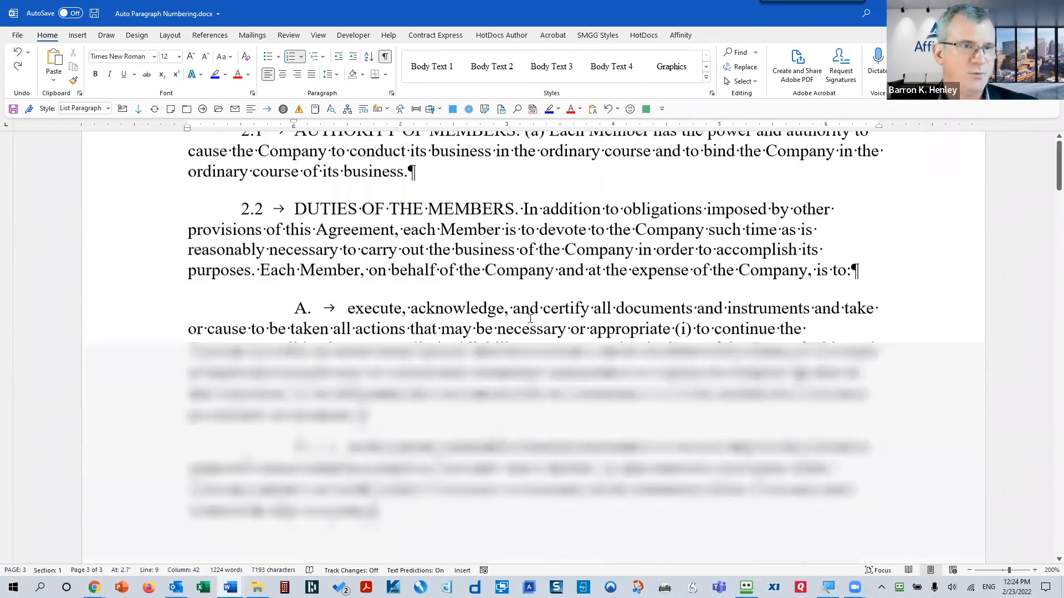
- Inspect section 1.2's multilevel list definition through Adjust List Indents and cancel it without changes
{"action": "scroll", "coordinate": [530, 317], "scroll_direction": "up", "scroll_amount": 4}
{"action": "scroll", "coordinate": [469, 259], "scroll_direction": "down", "scroll_amount": 4}
{"action": "left_click", "coordinate": [469, 256]}
{"action": "scroll", "coordinate": [506, 256], "scroll_direction": "down", "scroll_amount": 2}
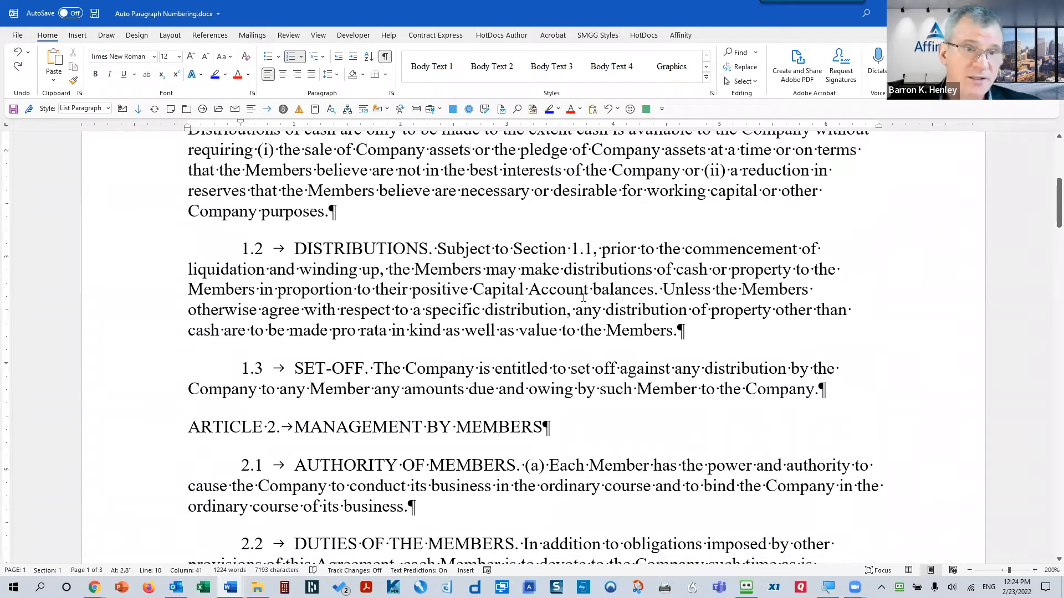
{"action": "right_click", "coordinate": [563, 291]}
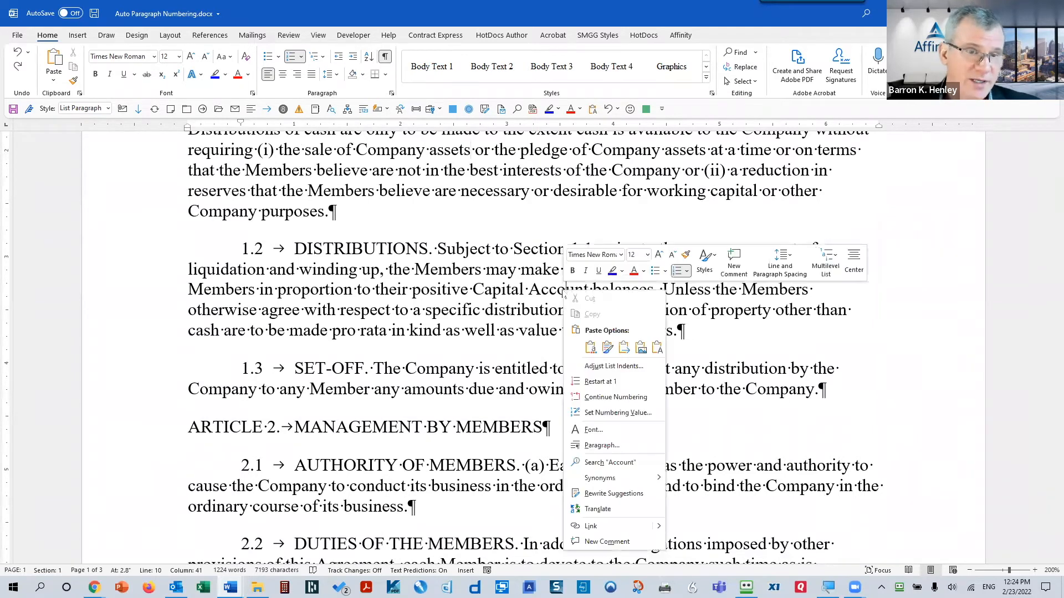
{"action": "left_click", "coordinate": [593, 366]}
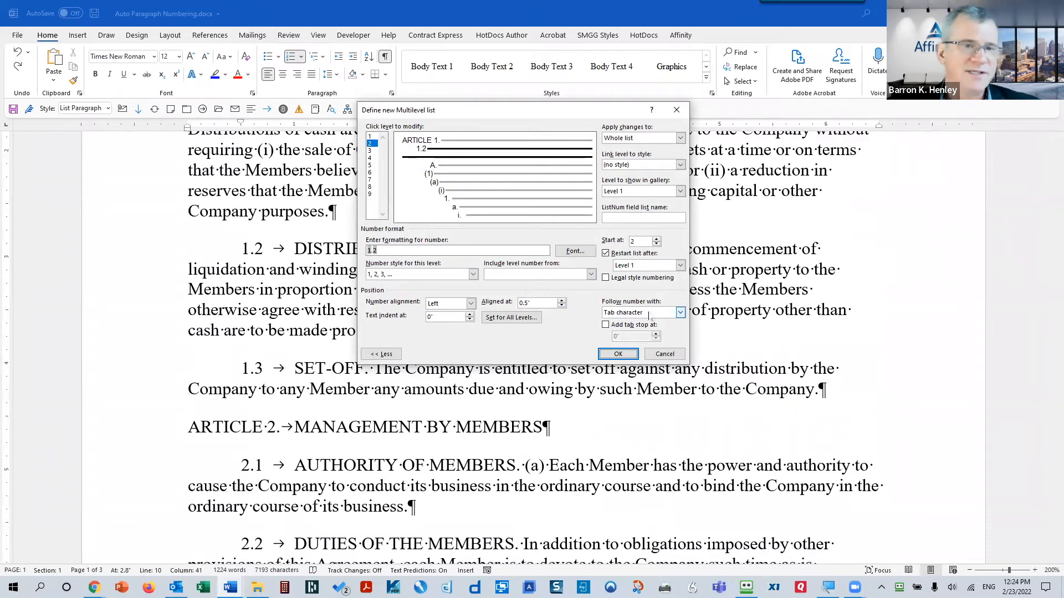
{"action": "left_click", "coordinate": [664, 355]}
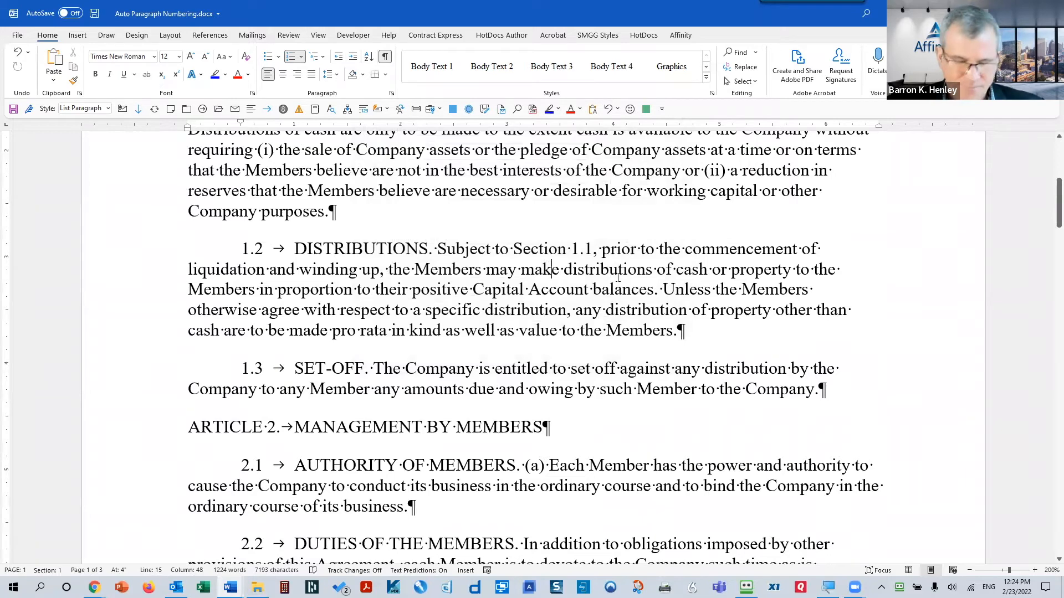
- Create a blank document and generate sample paragraphs with =rand(10,2)
{"action": "key", "text": "ctrl+n"}
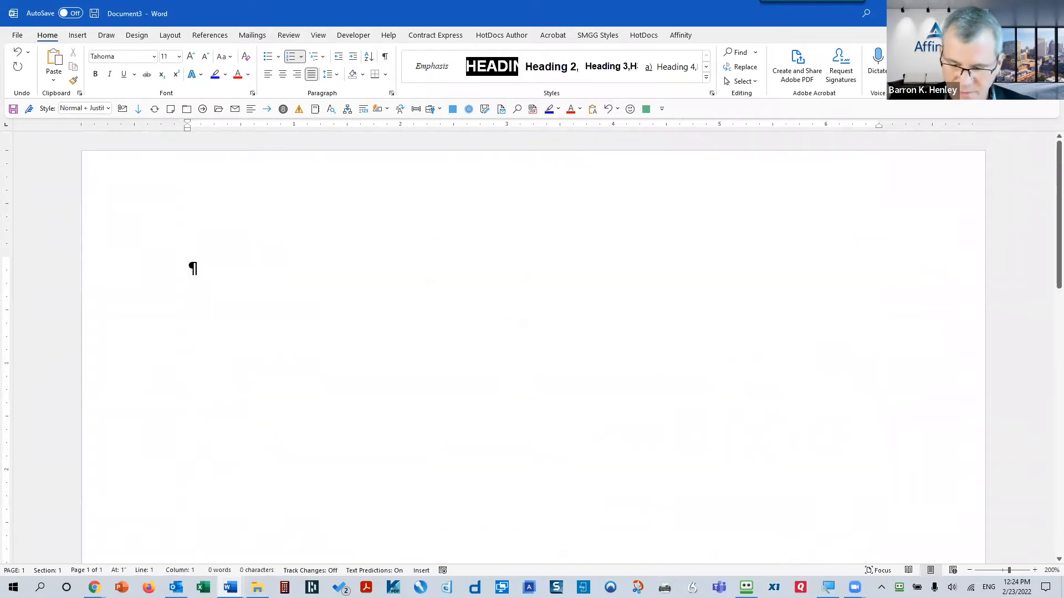
{"action": "type", "text": "=rand("}
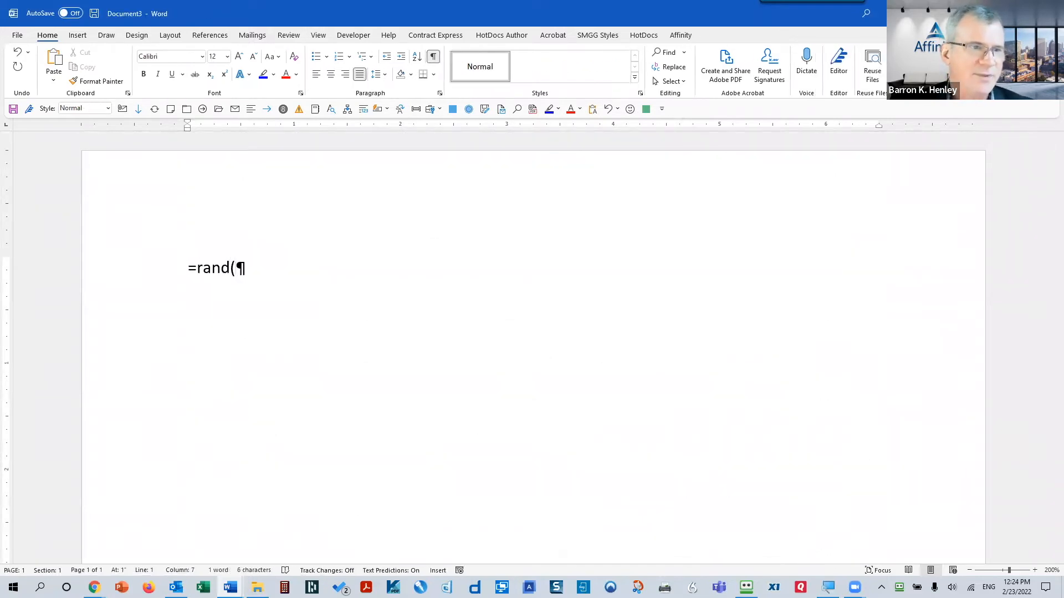
{"action": "type", "text": "10,2)"}
{"action": "key", "text": "Return"}
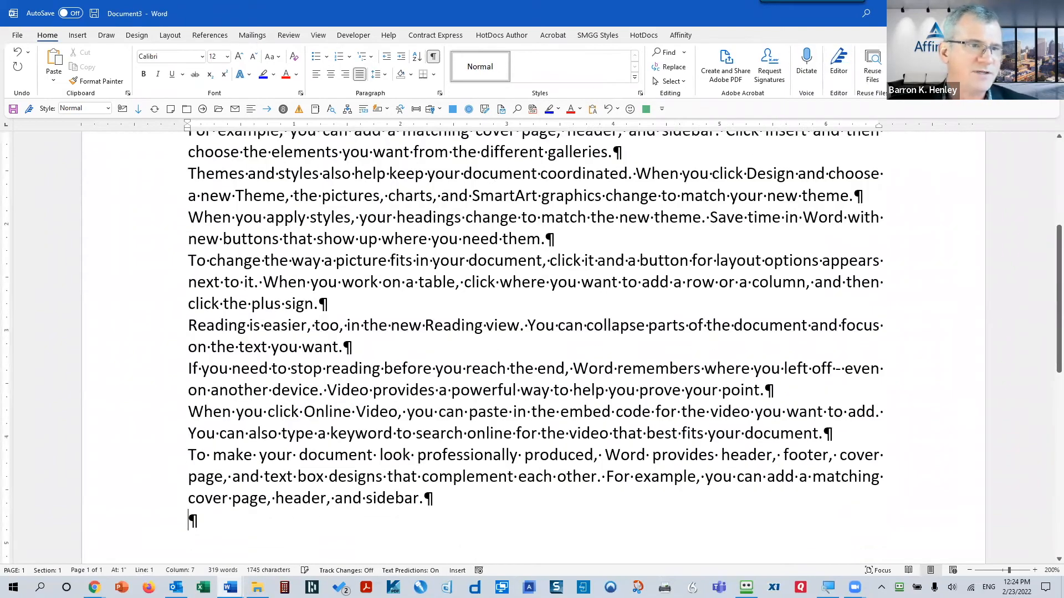
- Select all ten sample paragraphs and apply the 1. 2. 3. numbering format to them
{"action": "scroll", "coordinate": [438, 338], "scroll_direction": "up", "scroll_amount": 5}
{"action": "left_click", "coordinate": [155, 271]}
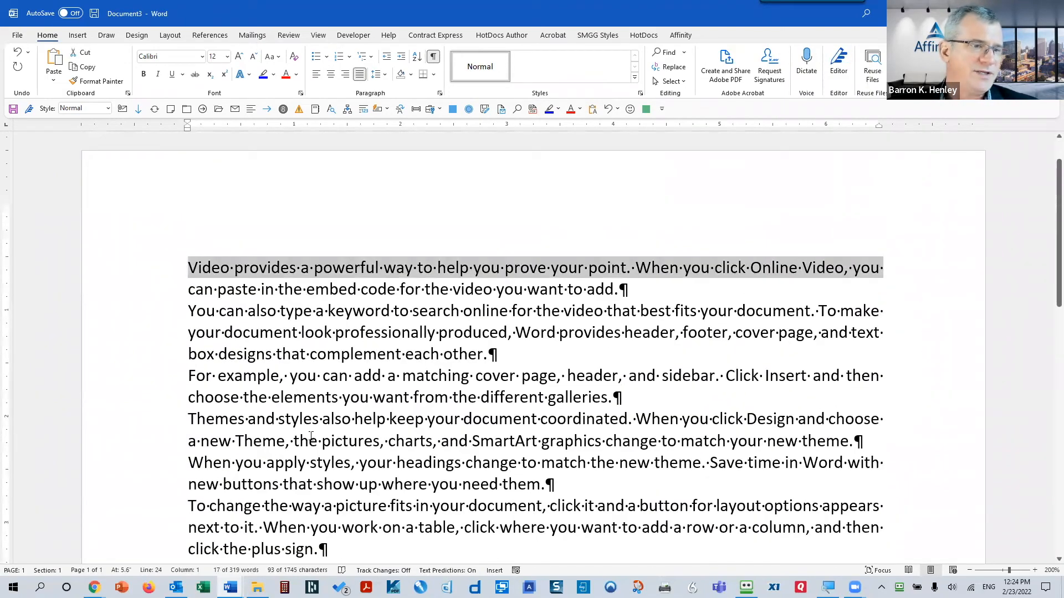
{"action": "scroll", "coordinate": [432, 442], "scroll_direction": "down", "scroll_amount": 5}
{"action": "scroll", "coordinate": [432, 442], "scroll_direction": "down", "scroll_amount": 1}
{"action": "left_click", "coordinate": [441, 370], "text": "shift"}
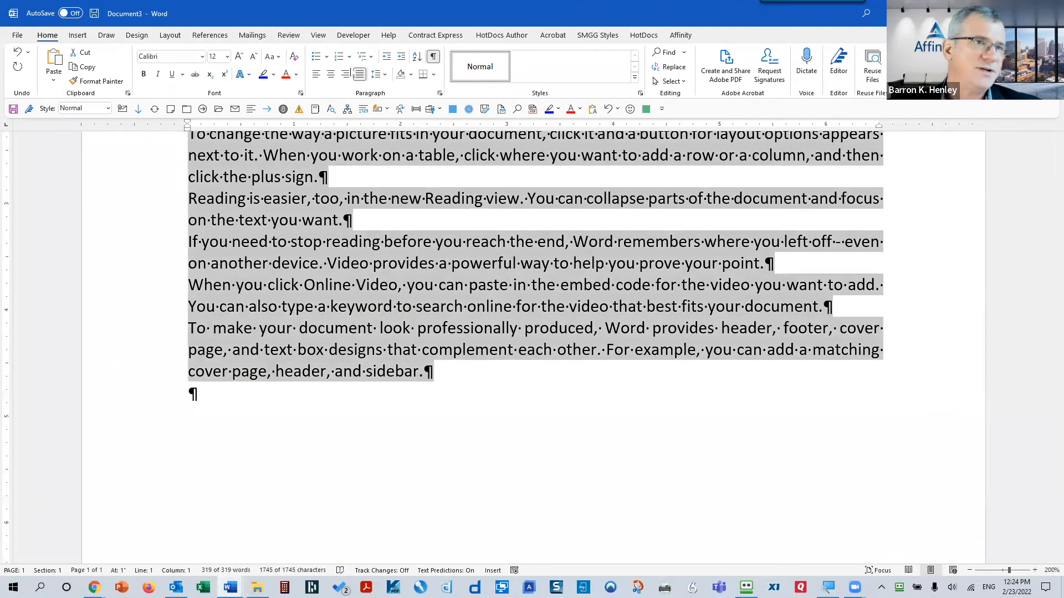
{"action": "left_click", "coordinate": [349, 56]}
{"action": "left_click", "coordinate": [355, 93]}
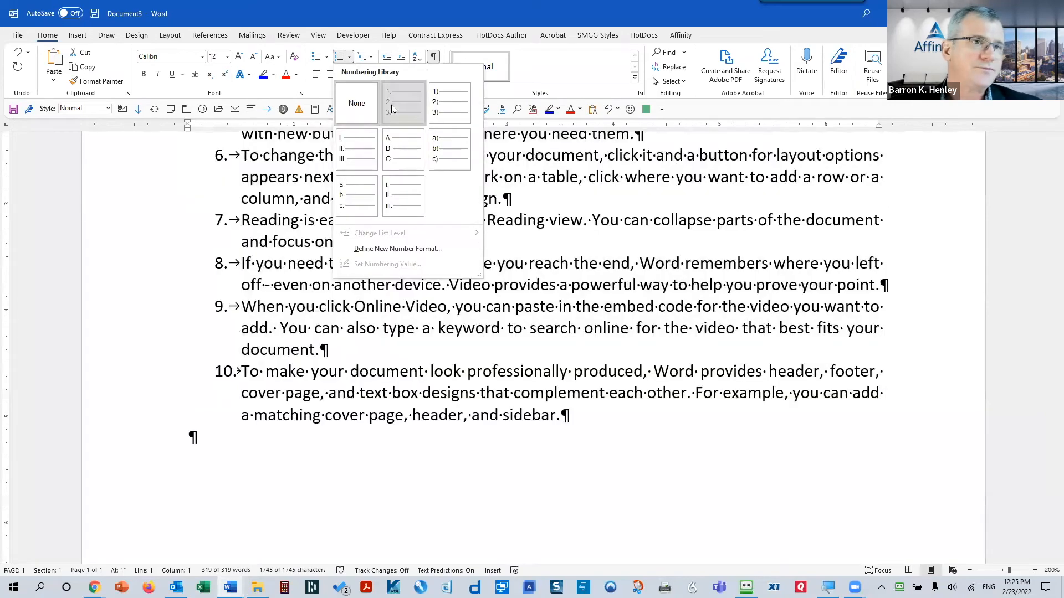
{"action": "left_click", "coordinate": [355, 206]}
{"action": "scroll", "coordinate": [356, 206], "scroll_direction": "up", "scroll_amount": 5}
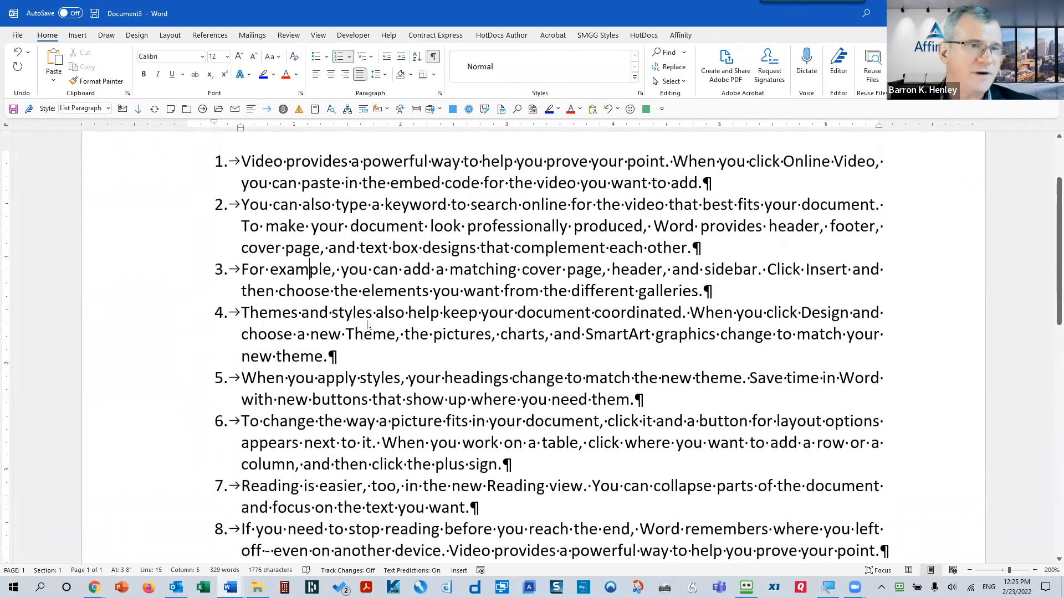
- Inspect the numbered list's number position and text indent in Adjust List Indents and cancel without changes
{"action": "right_click", "coordinate": [306, 273]}
{"action": "left_click", "coordinate": [382, 350]}
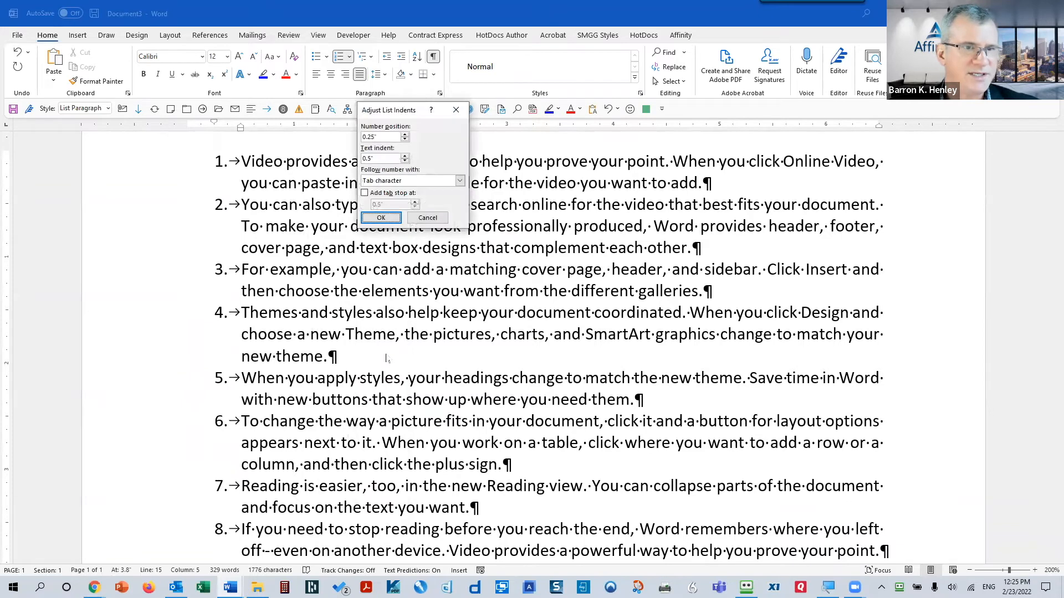
{"action": "left_click_drag", "start_coordinate": [394, 111], "coordinate": [405, 166]}
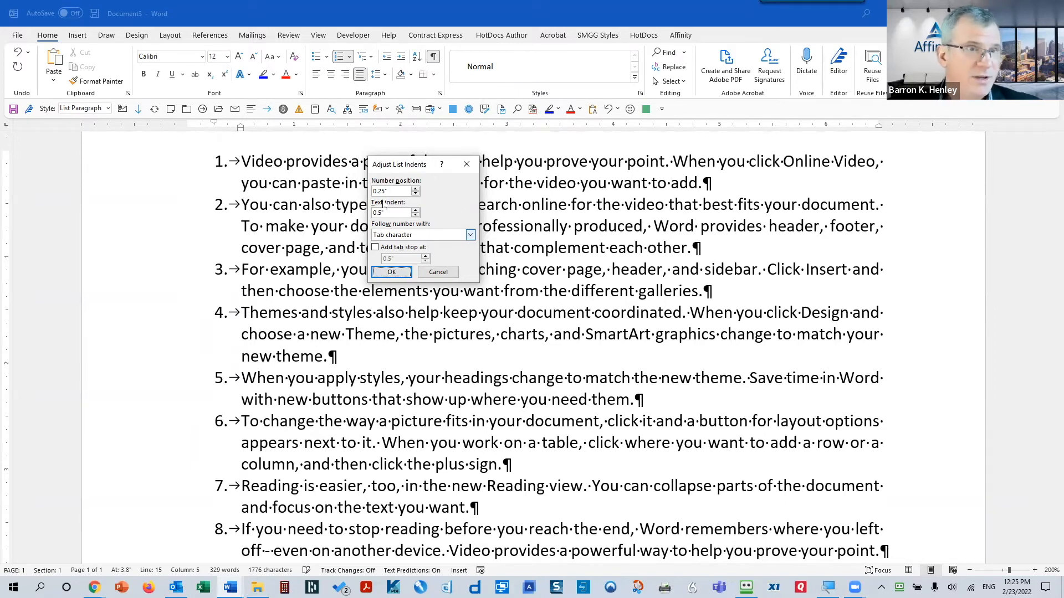
{"action": "mouse_move", "coordinate": [389, 192]}
{"action": "left_mouse_down"}
{"action": "mouse_move", "coordinate": [354, 196]}
{"action": "mouse_move", "coordinate": [370, 213]}
{"action": "mouse_move", "coordinate": [372, 193]}
{"action": "left_mouse_up"}
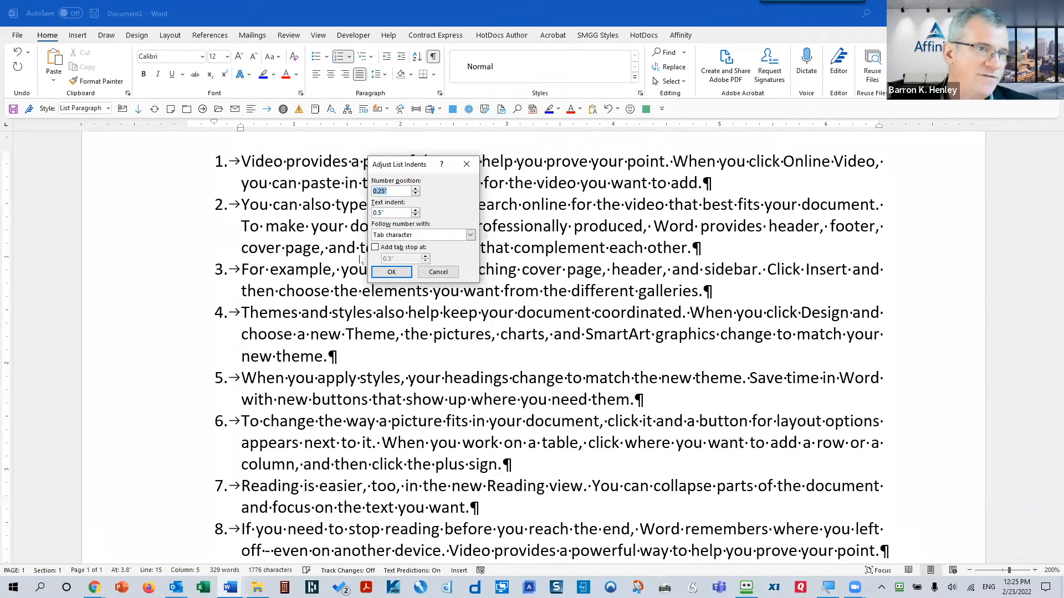
{"action": "left_click_drag", "start_coordinate": [386, 214], "coordinate": [362, 215]}
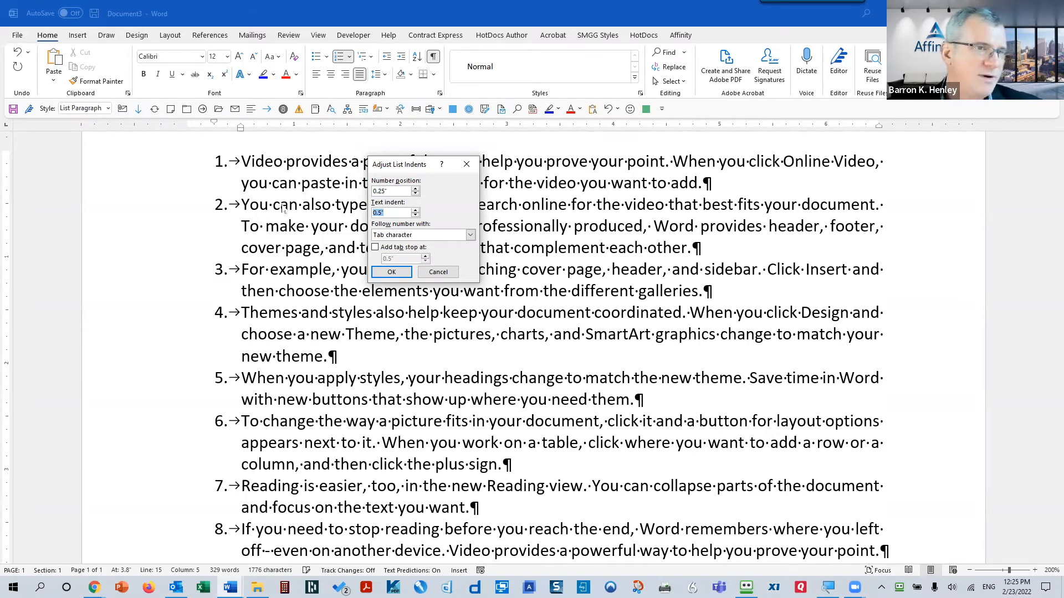
{"action": "left_click", "coordinate": [446, 272]}
- Set the numbered list's number position to 0 inches through Adjust List Indents
{"action": "right_click", "coordinate": [461, 274]}
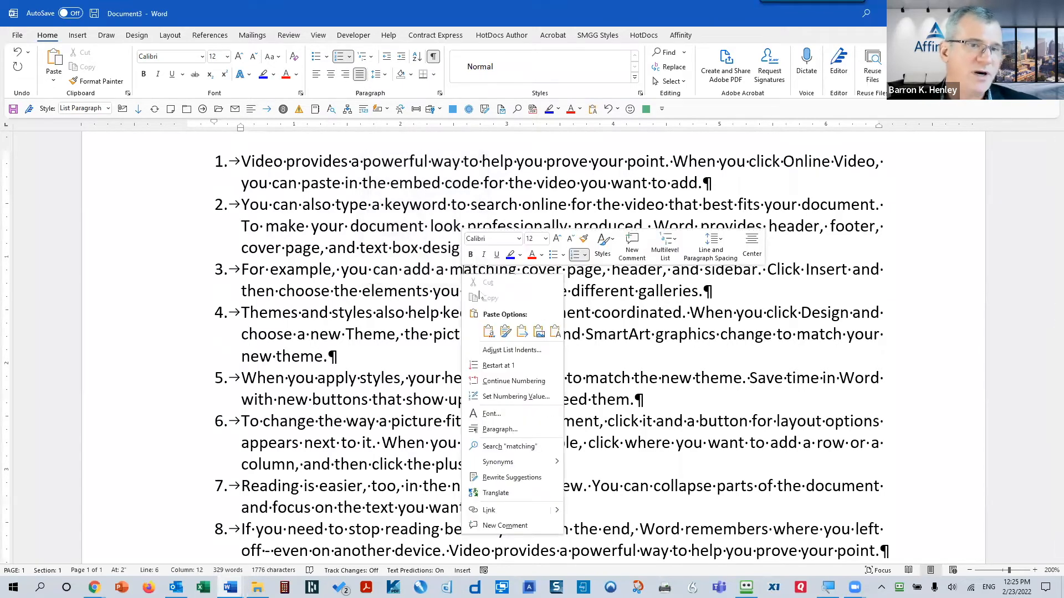
{"action": "left_click", "coordinate": [499, 350]}
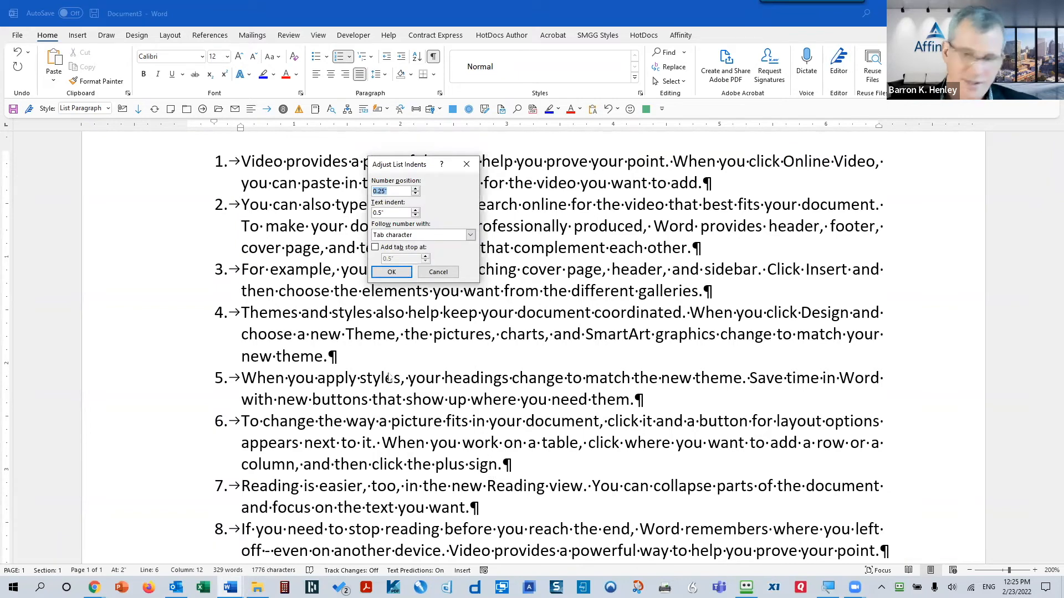
{"action": "type", "text": "0"}
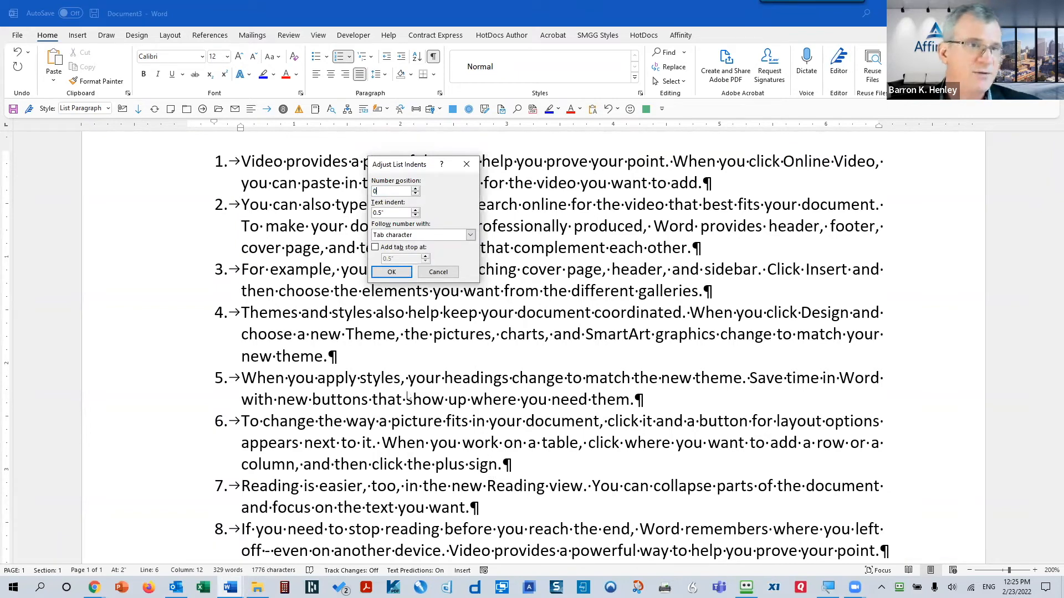
{"action": "left_click", "coordinate": [391, 272]}
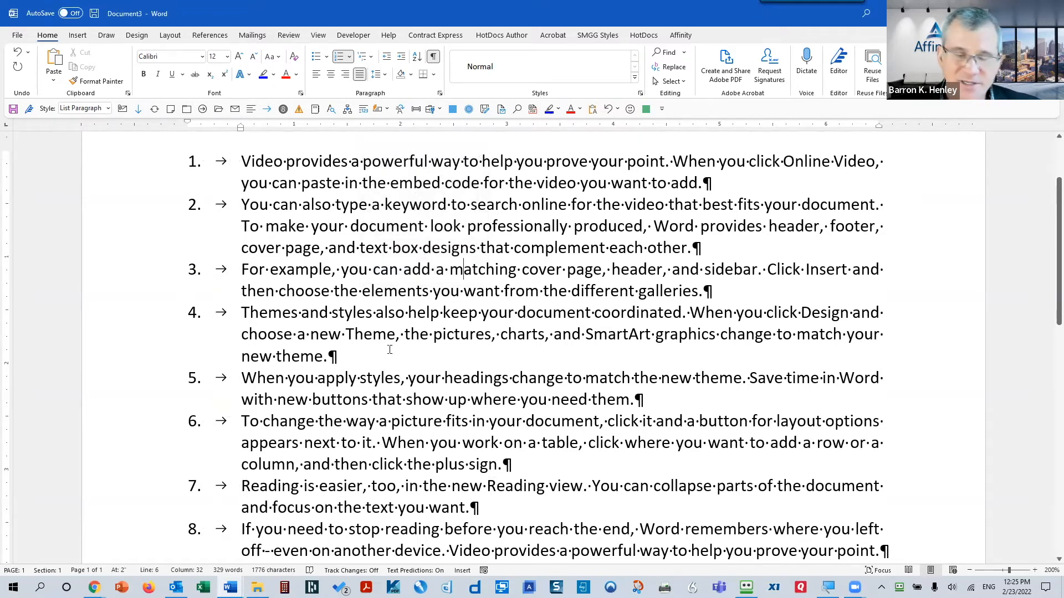
- Review the numbered list's indent settings again from paragraph 4 and cancel without changes
{"action": "right_click", "coordinate": [399, 320]}
{"action": "left_click", "coordinate": [449, 138]}
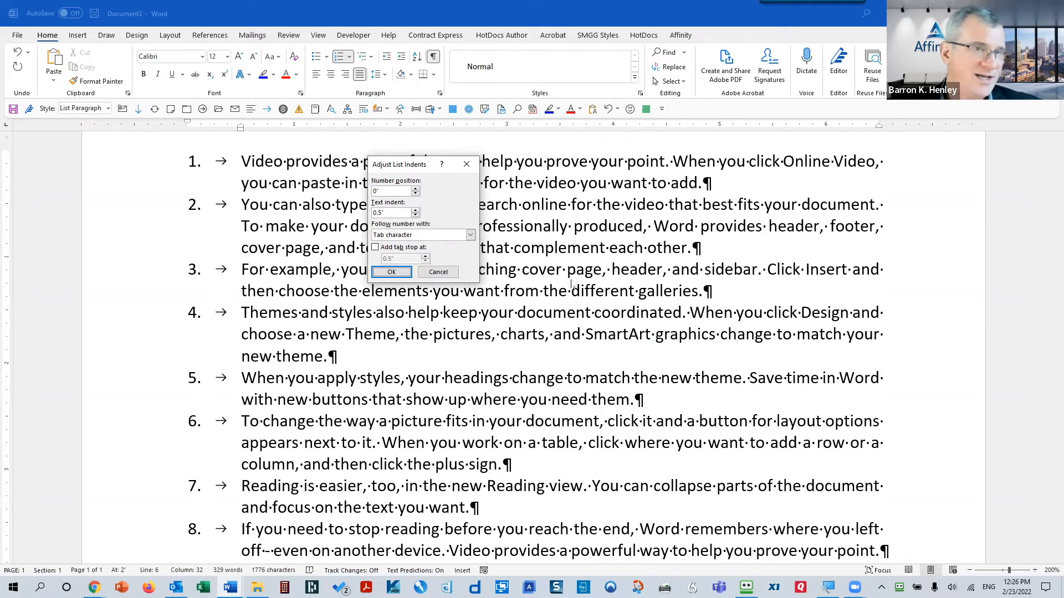
{"action": "left_click", "coordinate": [438, 271]}
- Switch to Auto Paragraph Numbering.docx, inspect section 1.2's multilevel list definition through Adjust List Indents, and cancel it
{"action": "key", "text": "alt+Tab"}
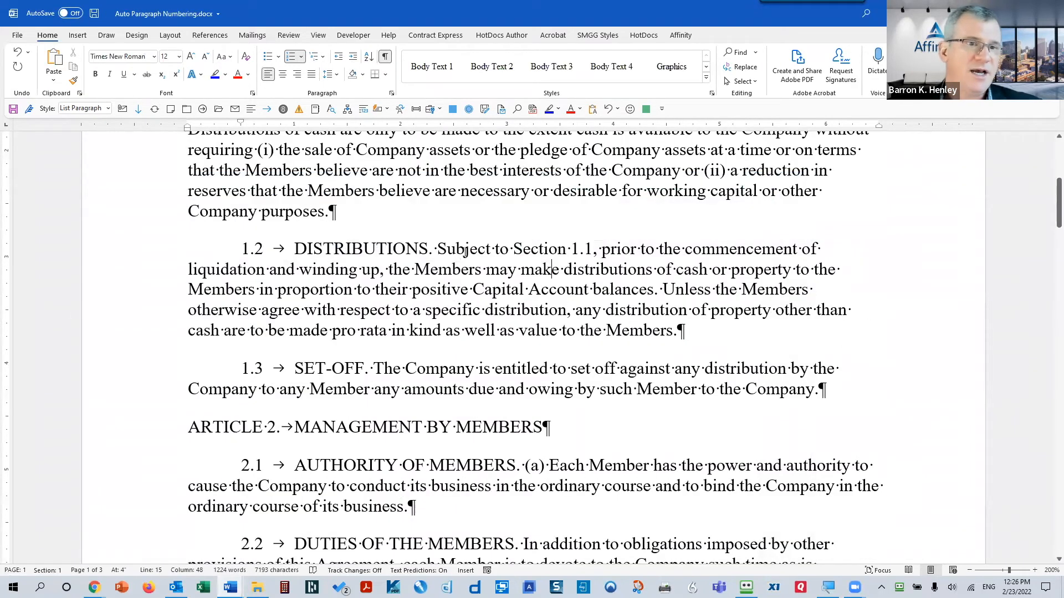
{"action": "right_click", "coordinate": [465, 249]}
{"action": "left_click", "coordinate": [534, 330]}
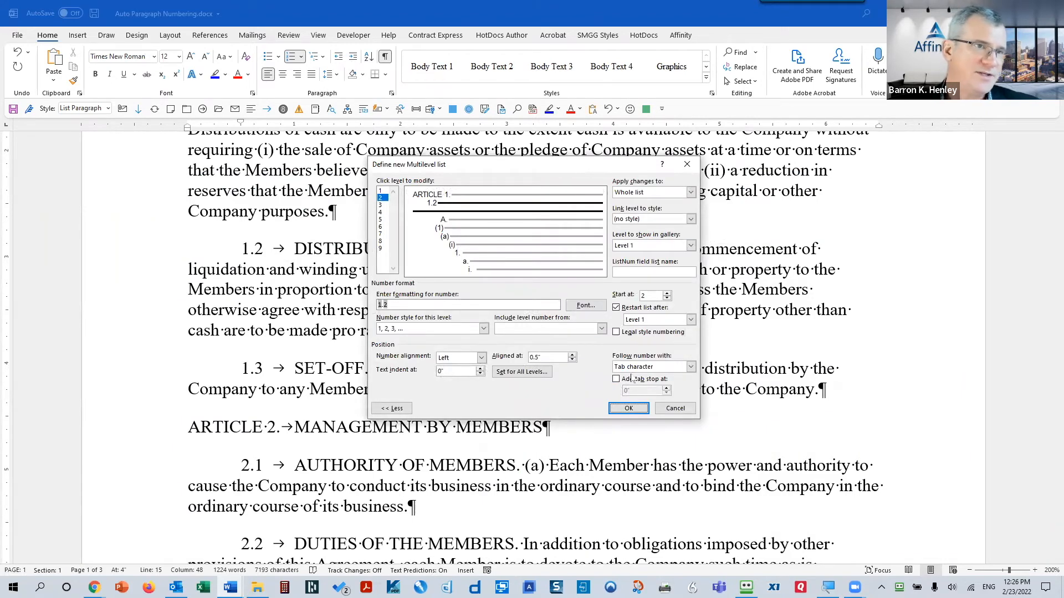
{"action": "left_click", "coordinate": [676, 408]}
- Select the 1.1 reference in section 1.2's opening sentence and open the Cross-reference dialog, enlarged to show all numbered items
{"action": "left_click", "coordinate": [596, 270]}
{"action": "scroll", "coordinate": [667, 296], "scroll_direction": "up", "scroll_amount": 4}
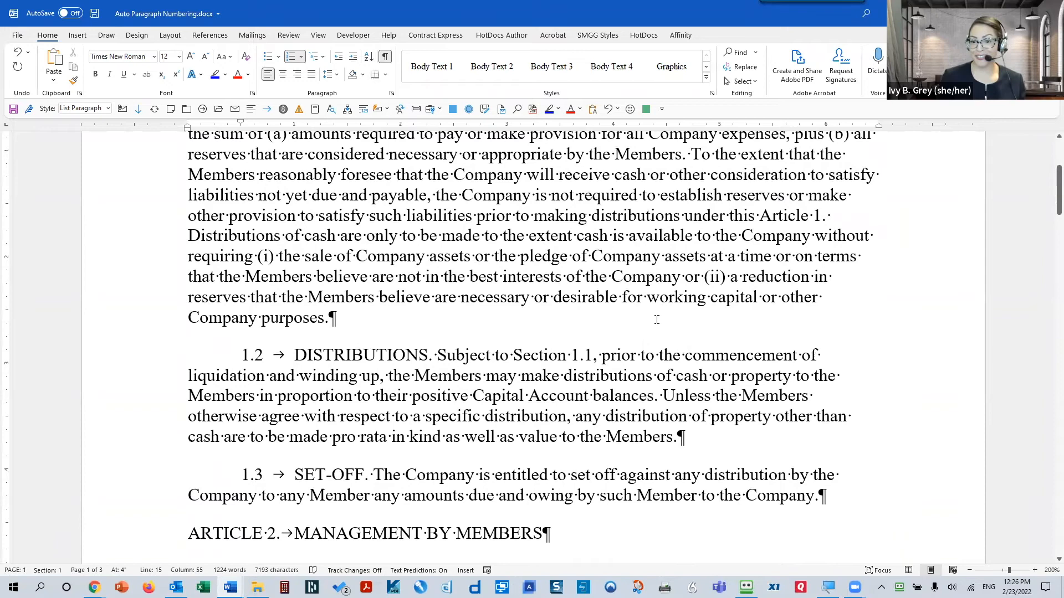
{"action": "scroll", "coordinate": [654, 313], "scroll_direction": "down", "scroll_amount": 4}
{"action": "left_click", "coordinate": [588, 249]}
{"action": "double_click", "coordinate": [588, 249]}
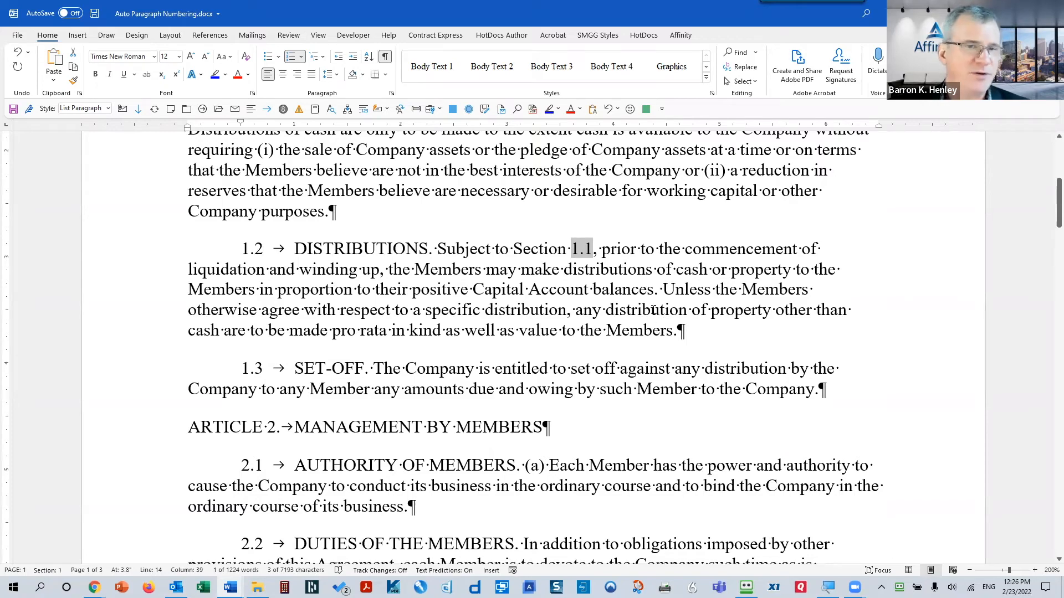
{"action": "scroll", "coordinate": [660, 318], "scroll_direction": "up", "scroll_amount": 4}
{"action": "scroll", "coordinate": [662, 315], "scroll_direction": "down", "scroll_amount": 1}
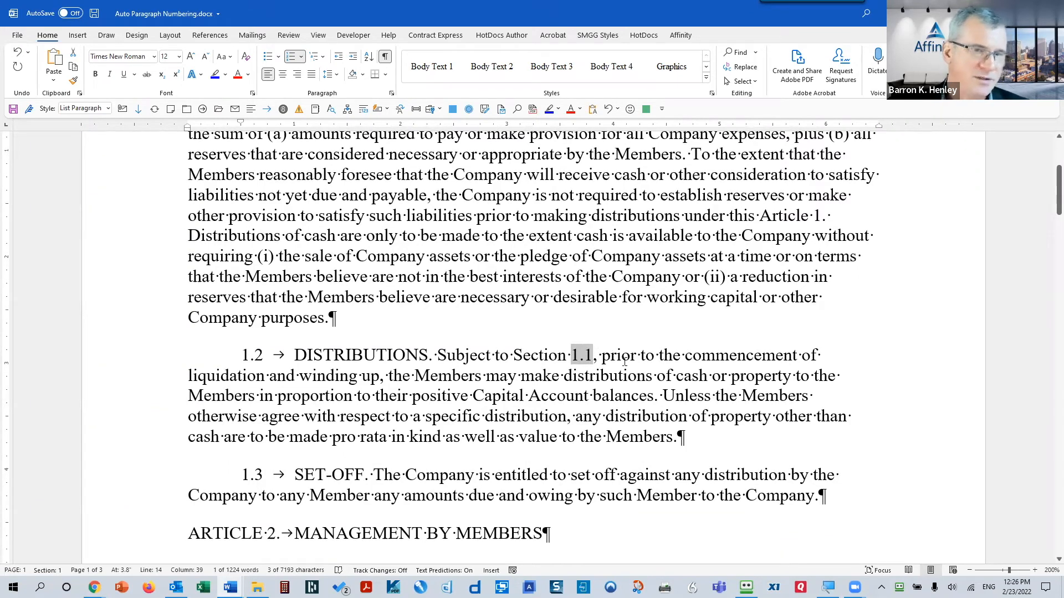
{"action": "scroll", "coordinate": [629, 359], "scroll_direction": "down", "scroll_amount": 2}
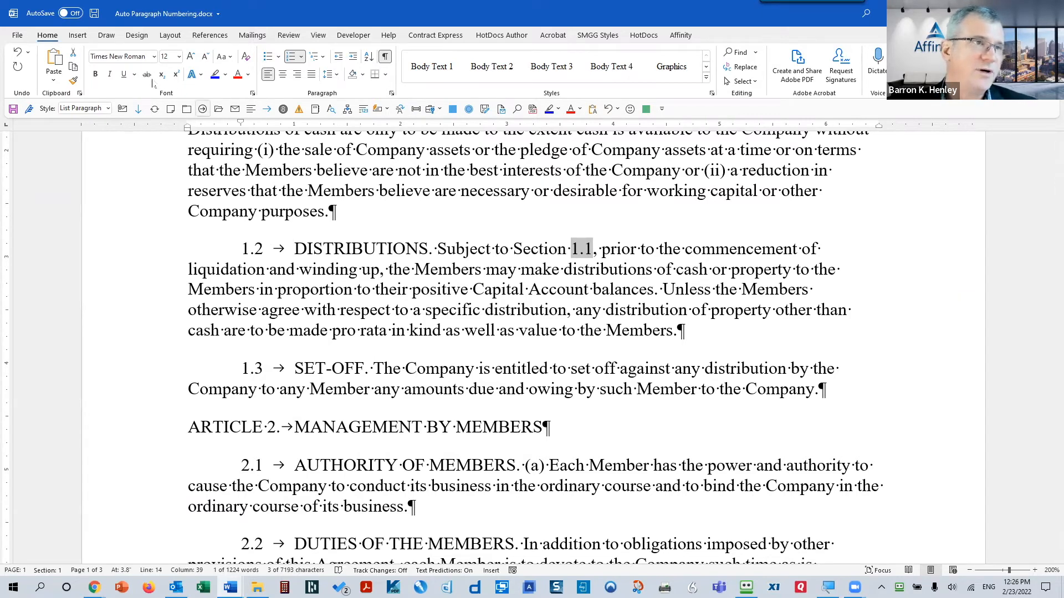
{"action": "left_click", "coordinate": [76, 36]}
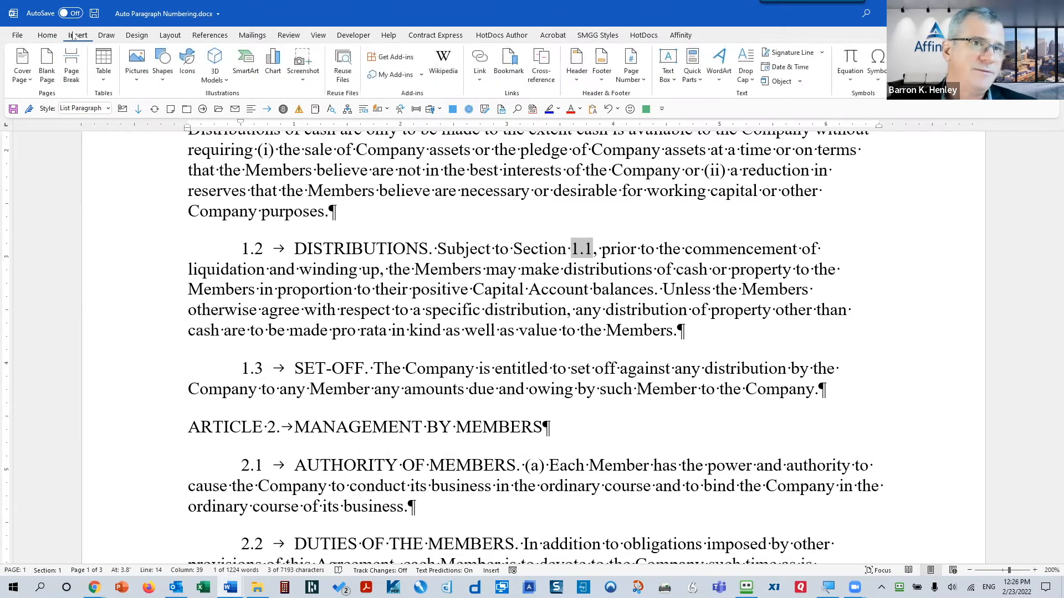
{"action": "left_click", "coordinate": [548, 79]}
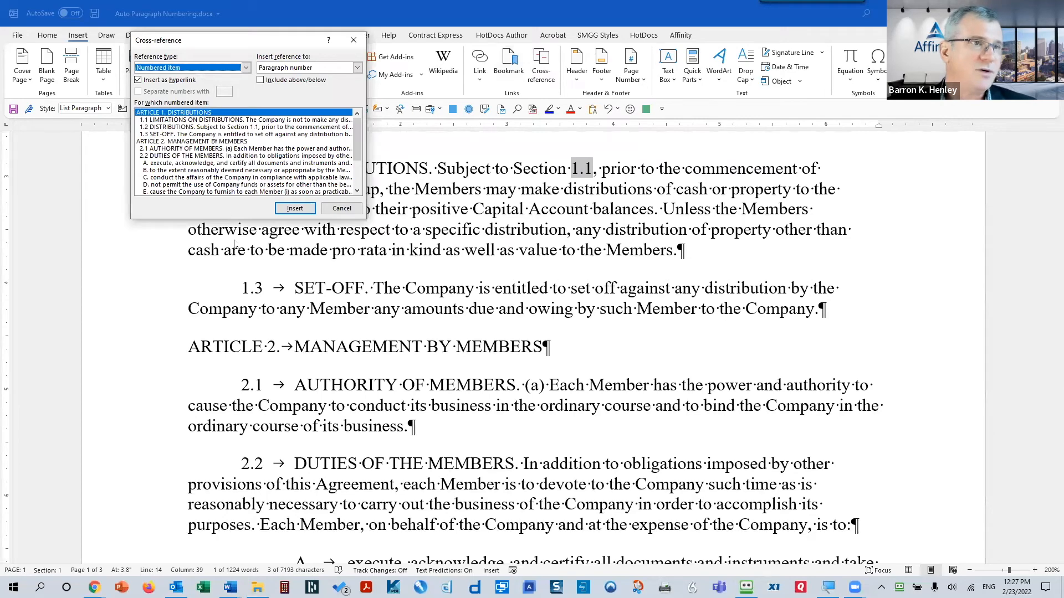
{"action": "left_click_drag", "start_coordinate": [228, 219], "coordinate": [228, 399]}
{"action": "left_click_drag", "start_coordinate": [204, 40], "coordinate": [386, 106]}
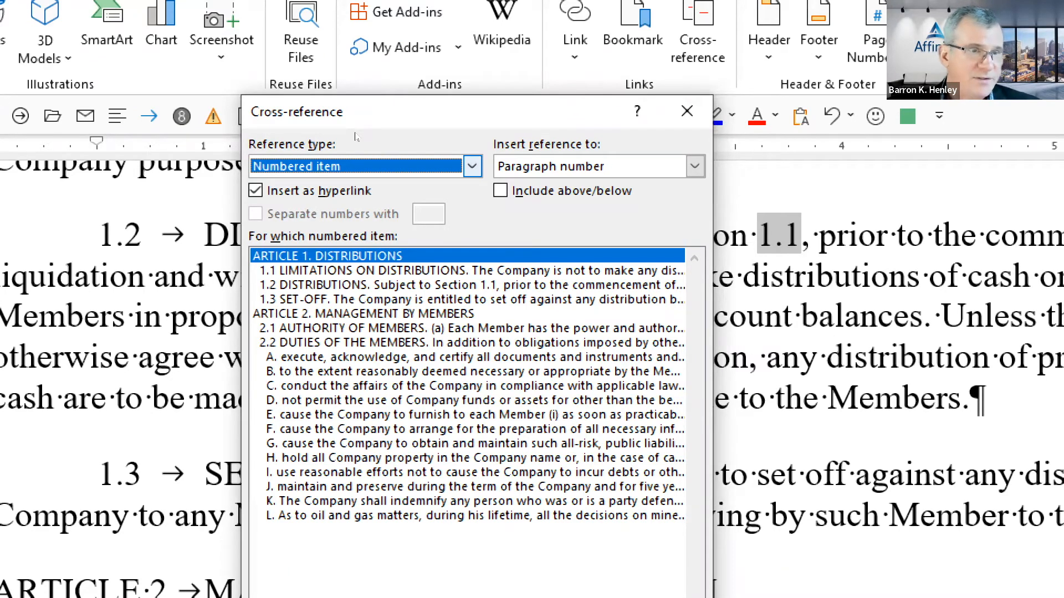
- Choose 1.1 LIMITATIONS ON DISTRIBUTIONS as the cross-reference target and look through the available kinds of reference from Paragraph number to Above/below
{"action": "left_click", "coordinate": [360, 270]}
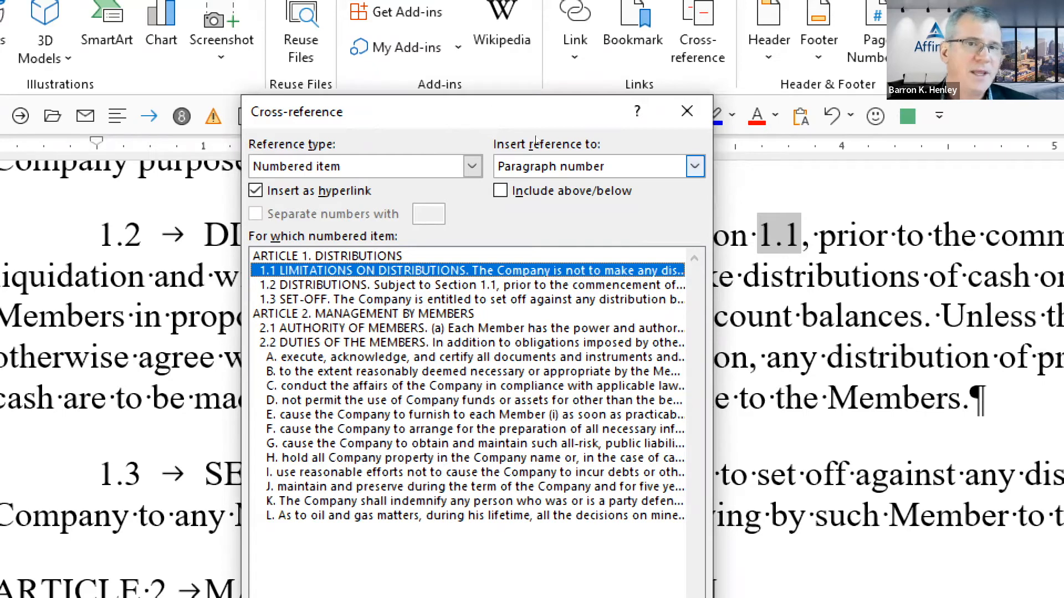
{"action": "key", "text": "alt+Down"}
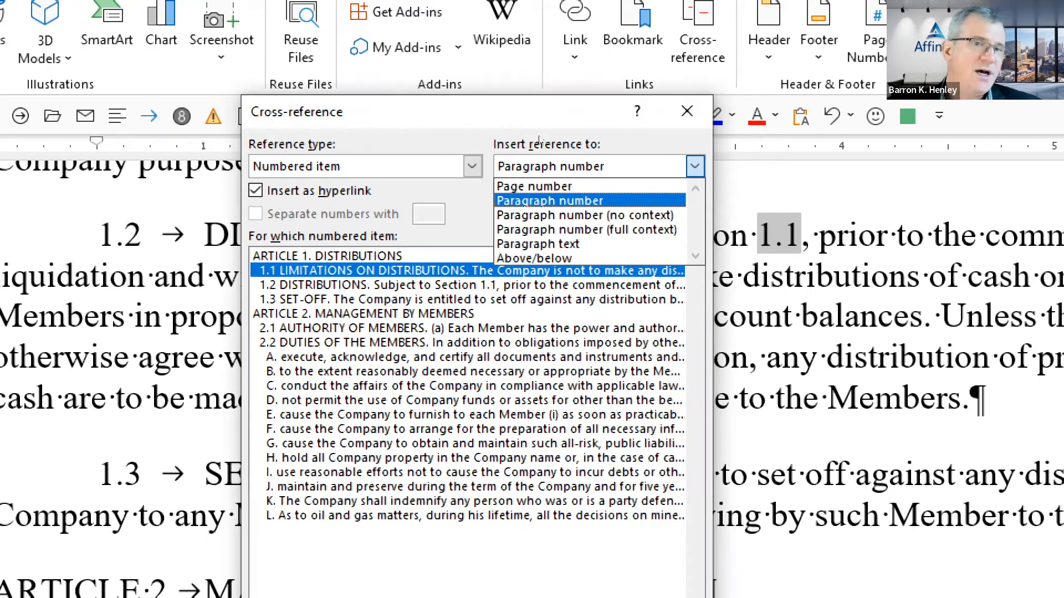
{"action": "key", "text": "Down"}
{"action": "key", "text": "Down"}
{"action": "key", "text": "Up"}
{"action": "key", "text": "Down"}
{"action": "key", "text": "Up"}
{"action": "key", "text": "Down"}
{"action": "key", "text": "Up"}
{"action": "key", "text": "Down"}
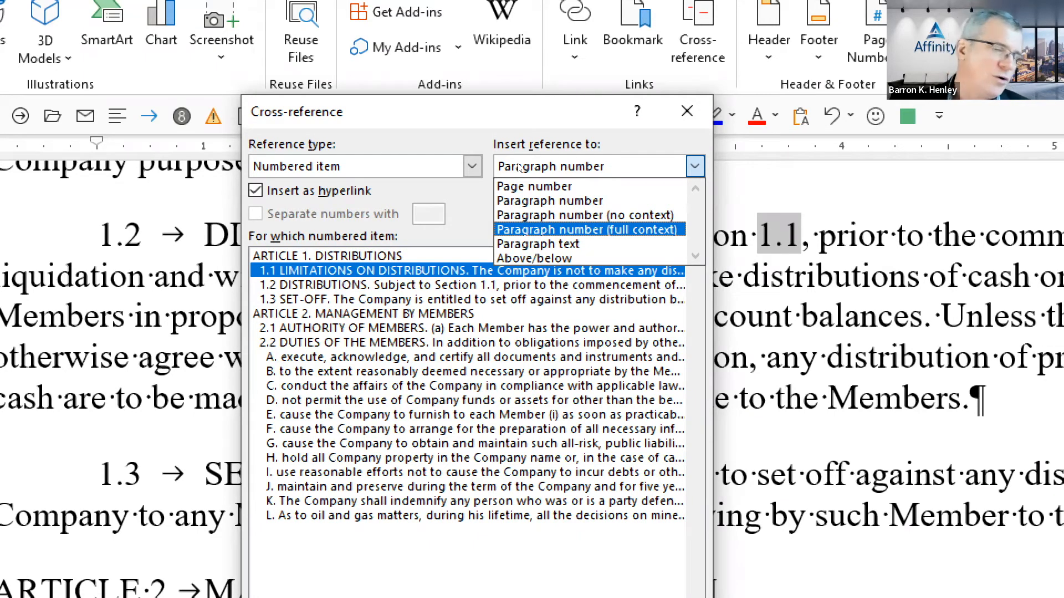
{"action": "key", "text": "Down"}
{"action": "key", "text": "Down"}
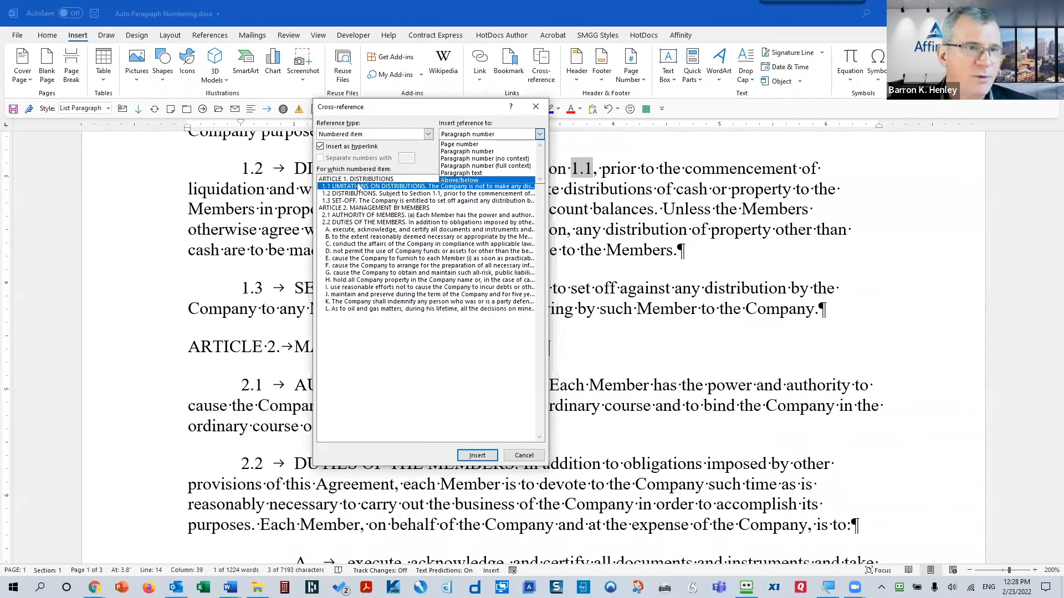
- Replace the selected 1.1 with a hyperlinked Paragraph number cross-reference to 1.1 LIMITATIONS ON DISTRIBUTIONS and close the dialog
{"action": "left_click", "coordinate": [359, 185]}
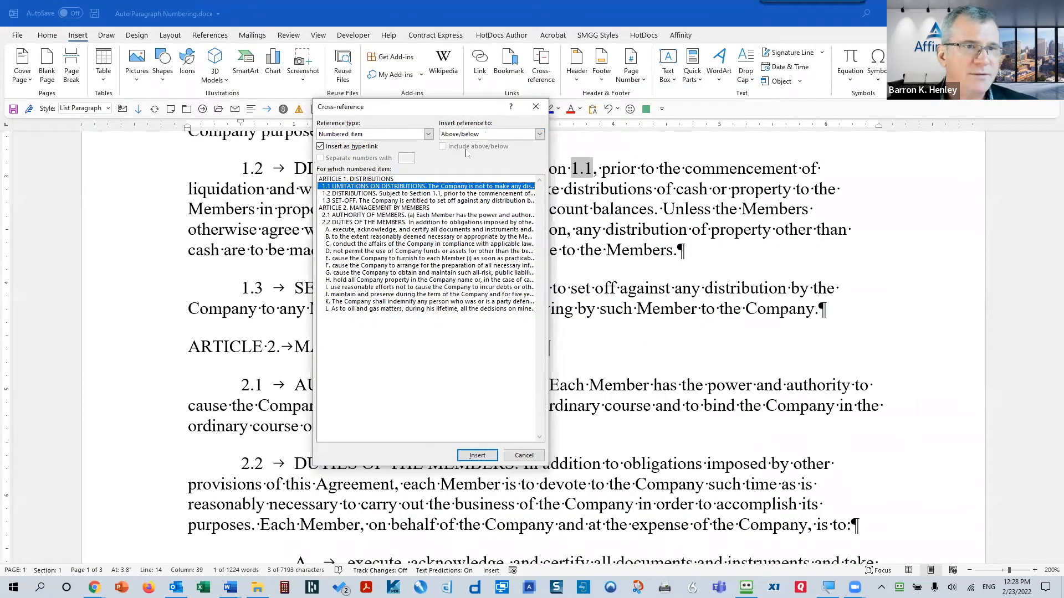
{"action": "left_click", "coordinate": [466, 134]}
{"action": "left_click", "coordinate": [474, 151]}
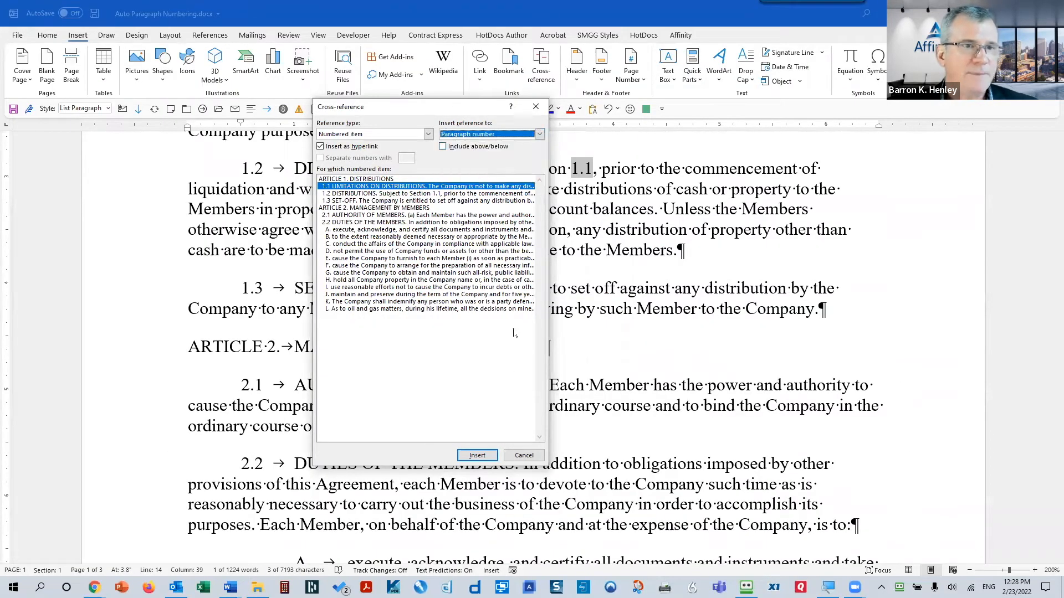
{"action": "left_click", "coordinate": [477, 455]}
{"action": "left_click", "coordinate": [524, 455]}
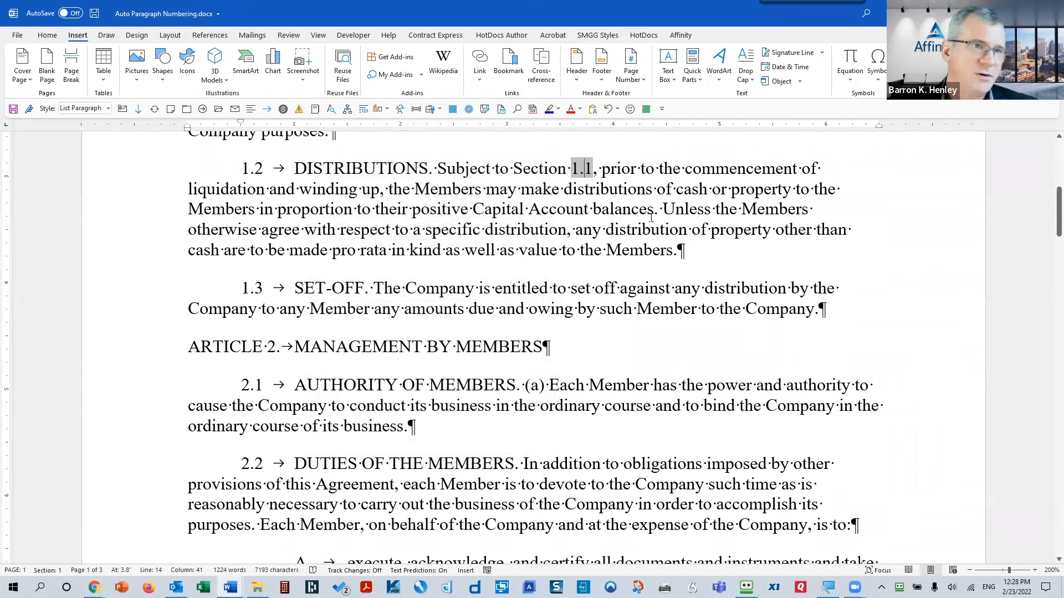
- Examine the inserted cross-reference in section 1.2 and the section 1.1 heading it refers to
{"action": "scroll", "coordinate": [669, 215], "scroll_direction": "up", "scroll_amount": 1}
{"action": "key", "text": "Left"}
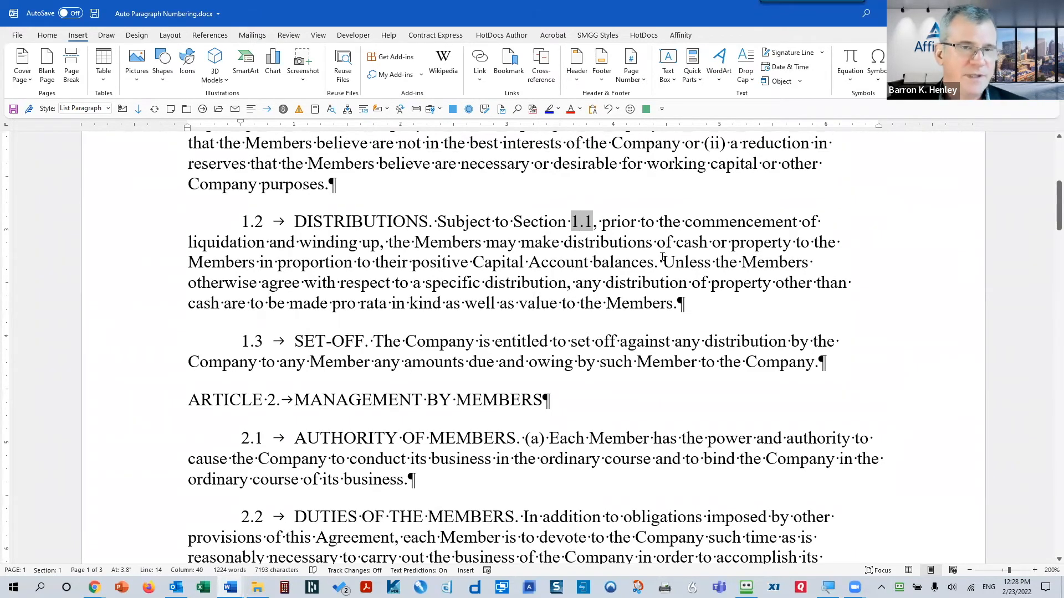
{"action": "scroll", "coordinate": [662, 260], "scroll_direction": "up", "scroll_amount": 1}
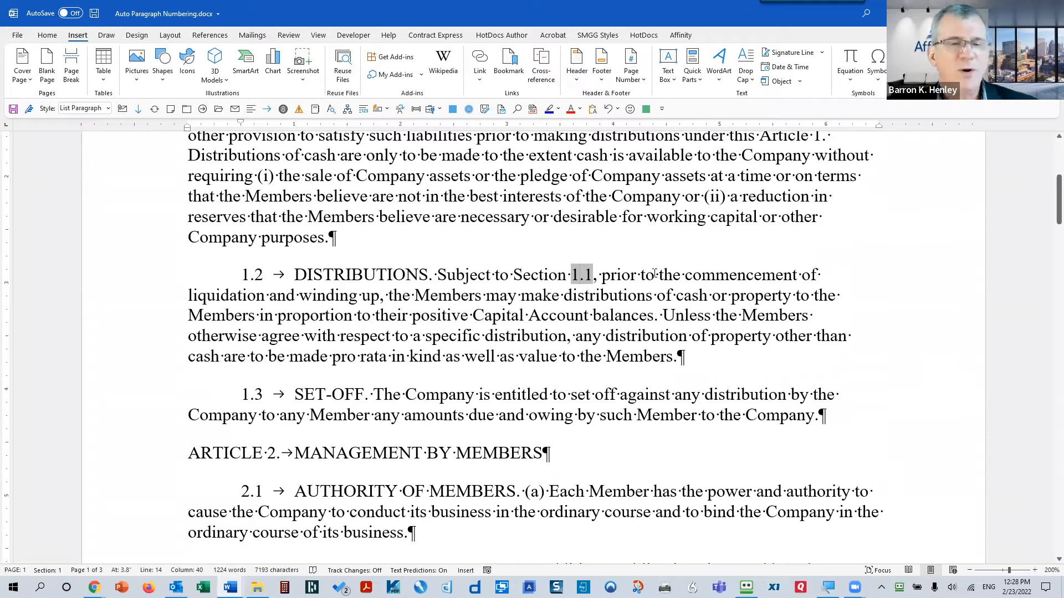
{"action": "scroll", "coordinate": [656, 275], "scroll_direction": "up", "scroll_amount": 3}
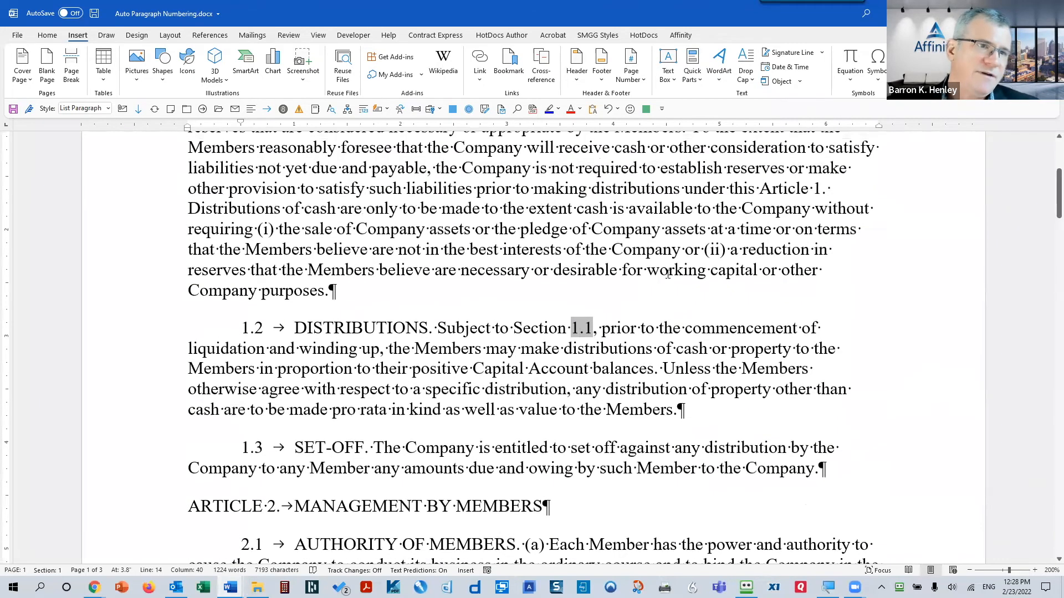
{"action": "scroll", "coordinate": [669, 274], "scroll_direction": "down", "scroll_amount": 1}
{"action": "scroll", "coordinate": [669, 274], "scroll_direction": "up", "scroll_amount": 1}
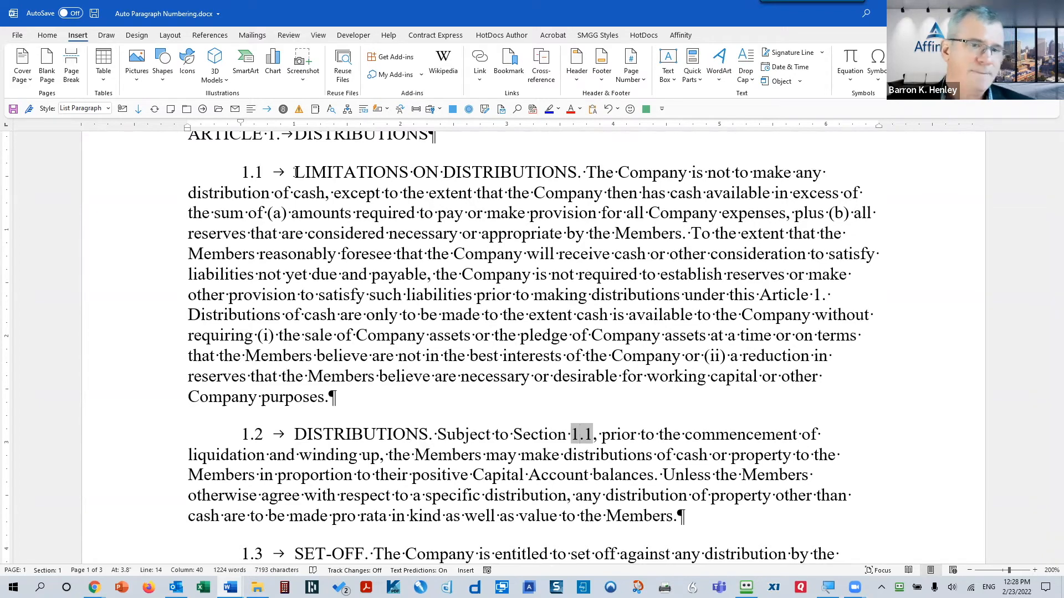
{"action": "left_click_drag", "start_coordinate": [549, 435], "coordinate": [621, 435]}
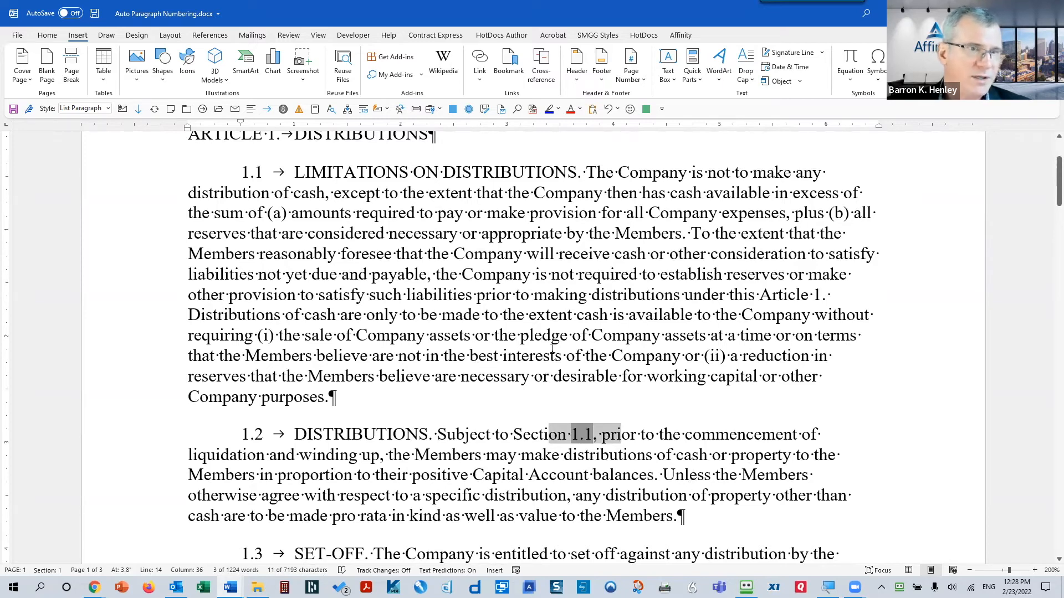
{"action": "left_click", "coordinate": [541, 335]}
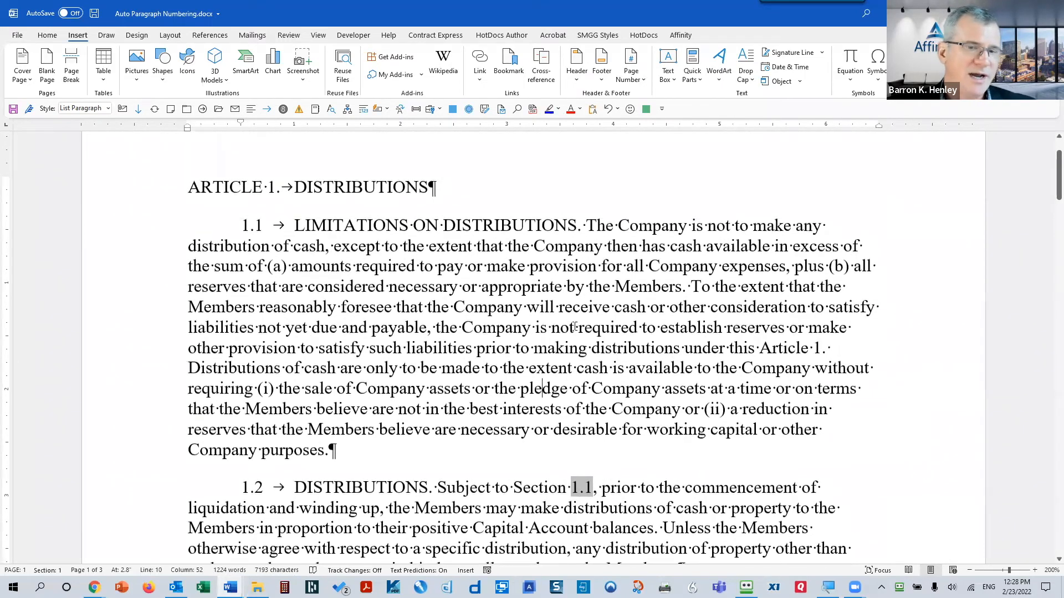
- Add two level 2 numbered paragraphs reading "asdf" directly below the ARTICLE 1. DISTRIBUTIONS heading
{"action": "scroll", "coordinate": [581, 441], "scroll_direction": "up", "scroll_amount": 2}
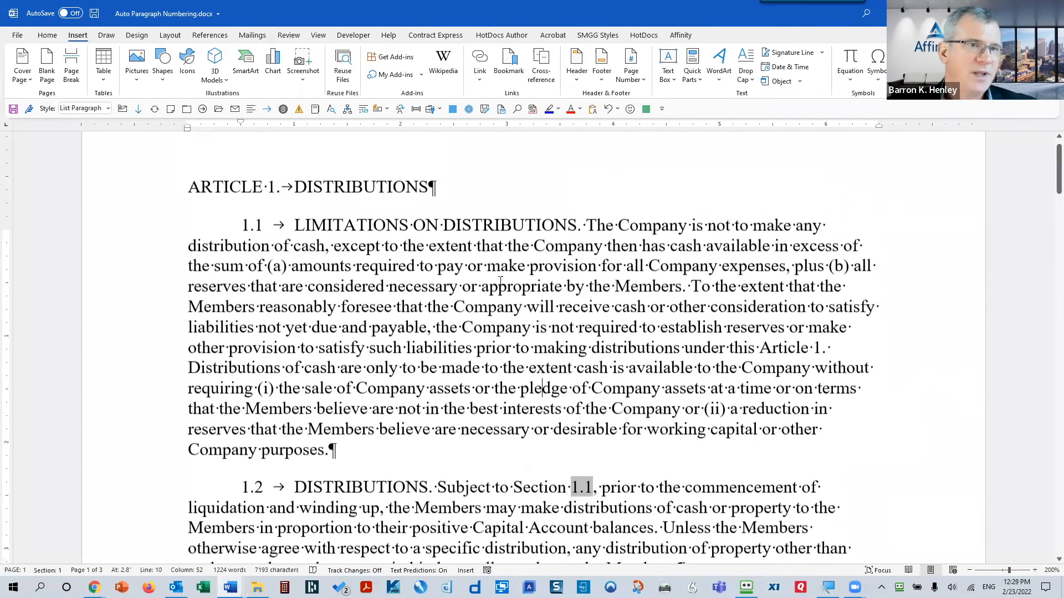
{"action": "left_click", "coordinate": [469, 233]}
{"action": "key", "text": "Return"}
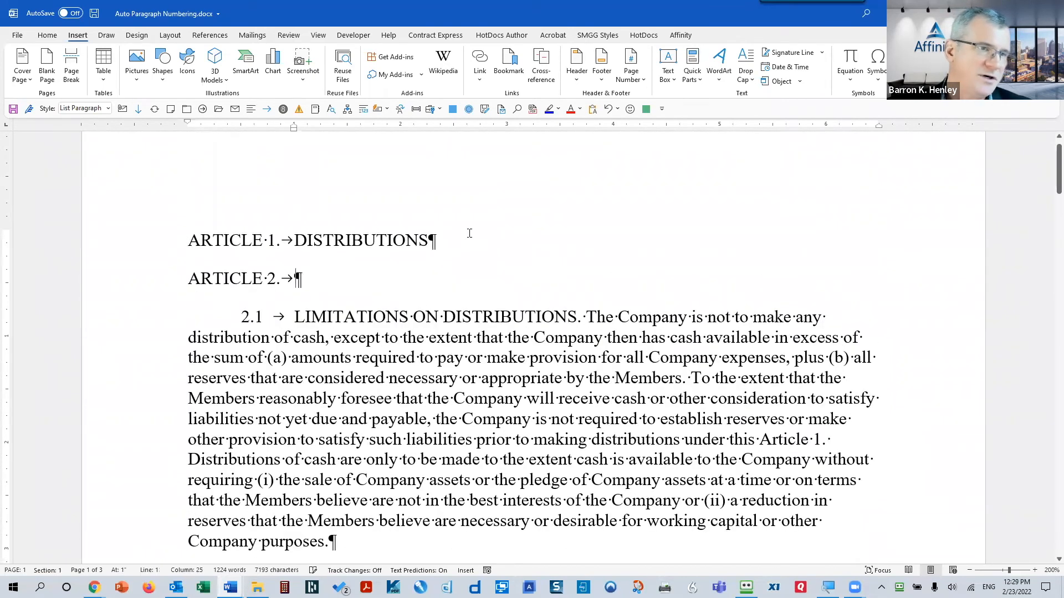
{"action": "key", "text": "Tab"}
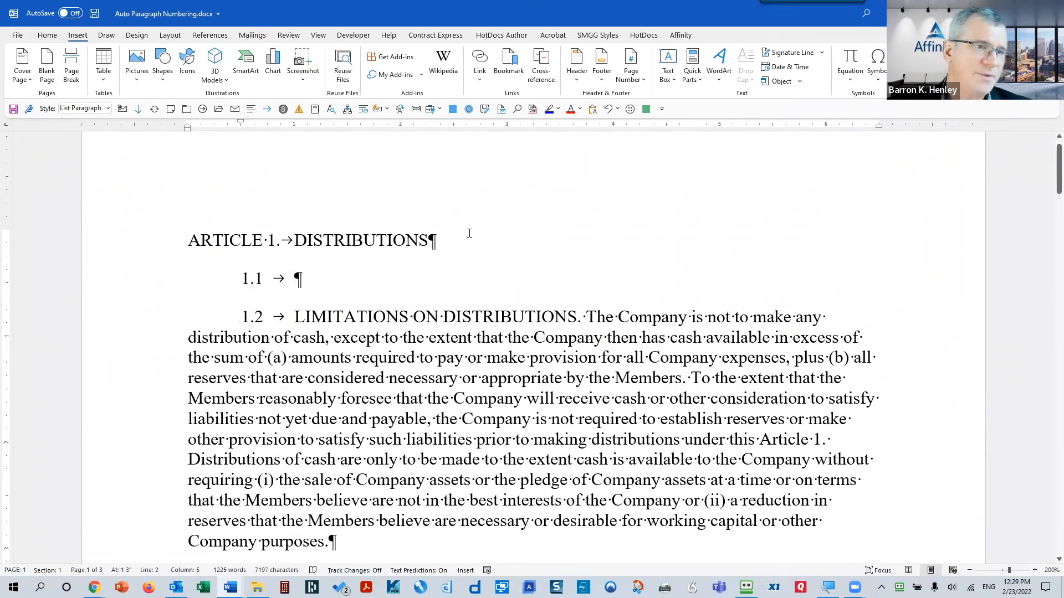
{"action": "type", "text": "asdf"}
{"action": "key", "text": "Return"}
{"action": "type", "text": "asdf"}
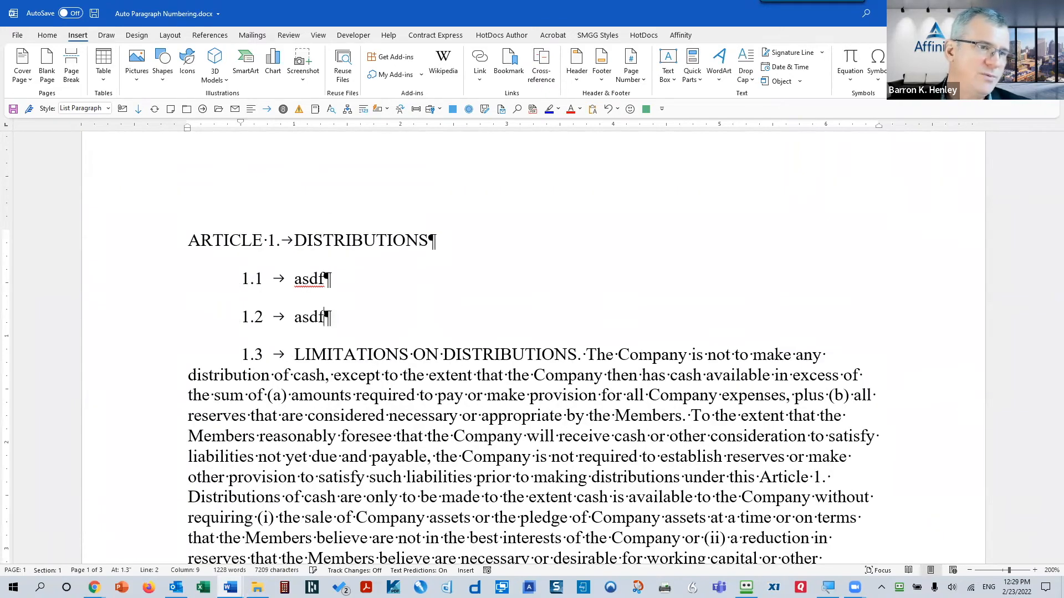
- Add a third level 2 numbered paragraph reading "asdf" directly above LIMITATIONS ON DISTRIBUTIONS
{"action": "key", "text": "Return"}
{"action": "type", "text": "asdf"}
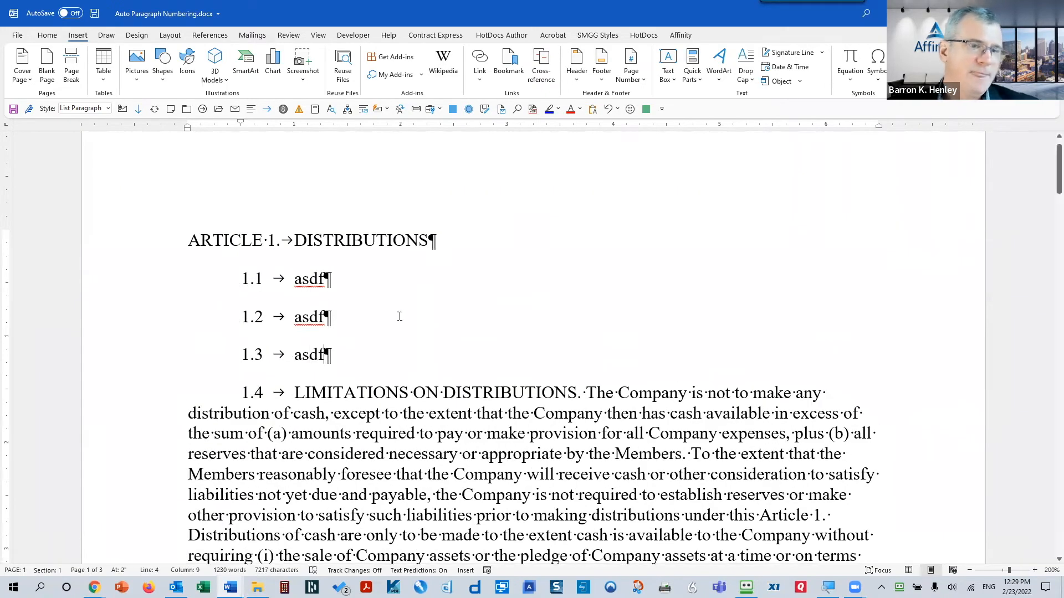
- Update all fields in the whole document at once so the cross-reference in the DISTRIBUTIONS section is refreshed, and clear the selection
{"action": "scroll", "coordinate": [586, 408], "scroll_direction": "down", "scroll_amount": 5}
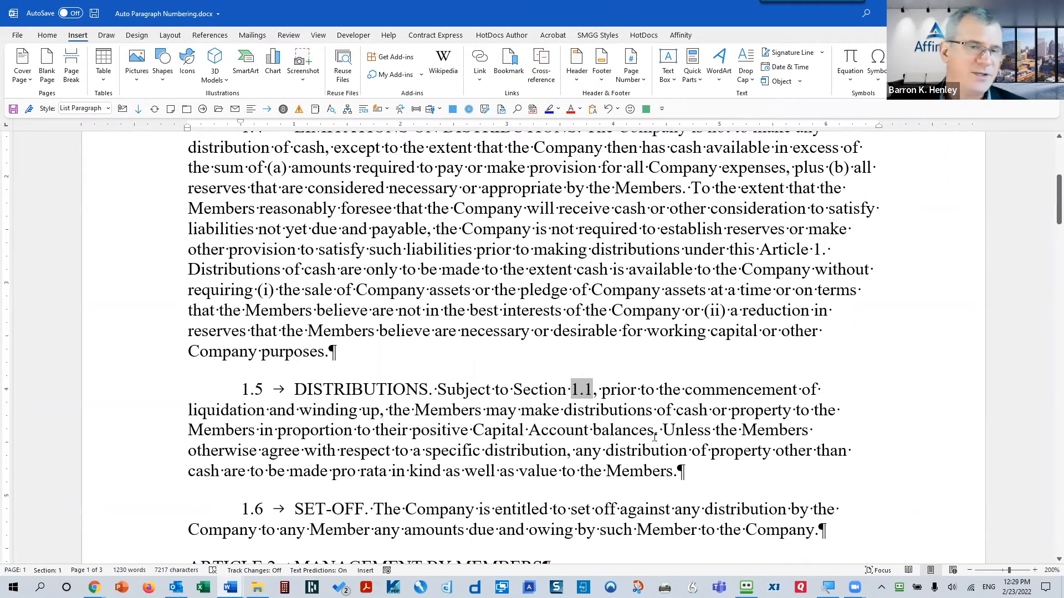
{"action": "left_click", "coordinate": [386, 362]}
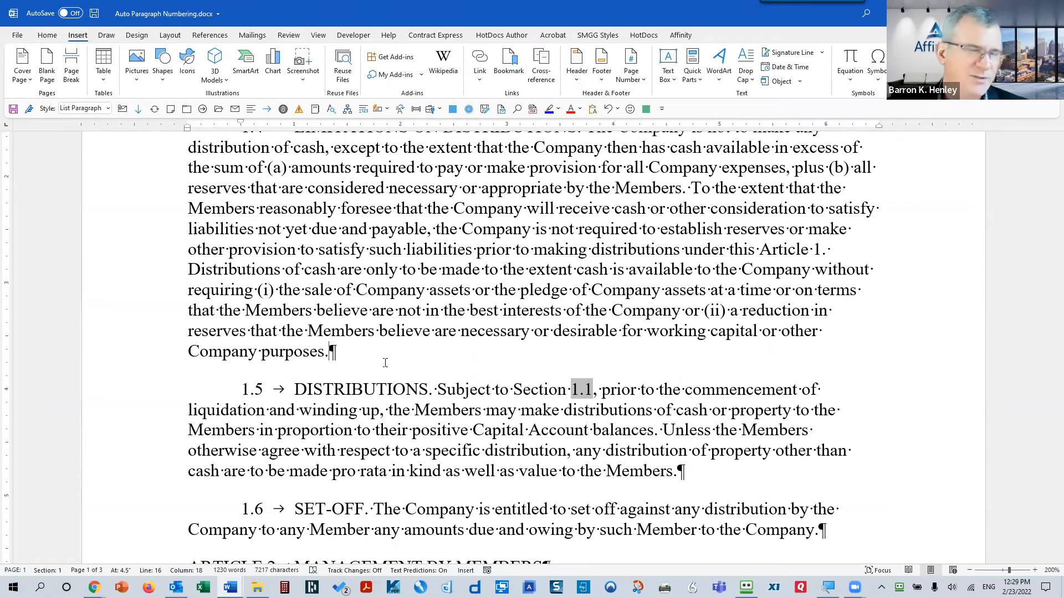
{"action": "right_click", "coordinate": [578, 390]}
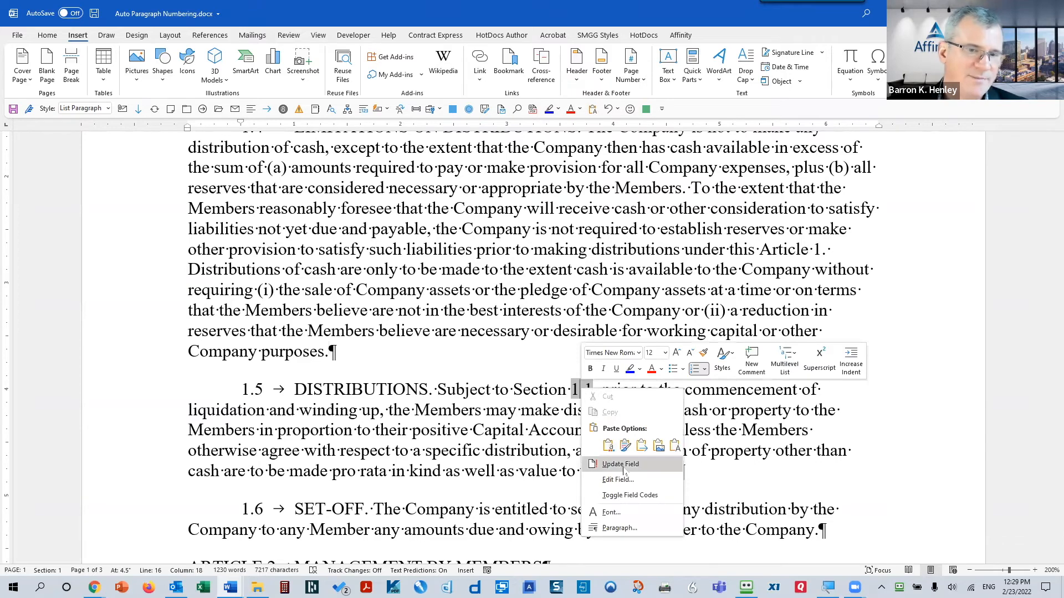
{"action": "left_click", "coordinate": [509, 398]}
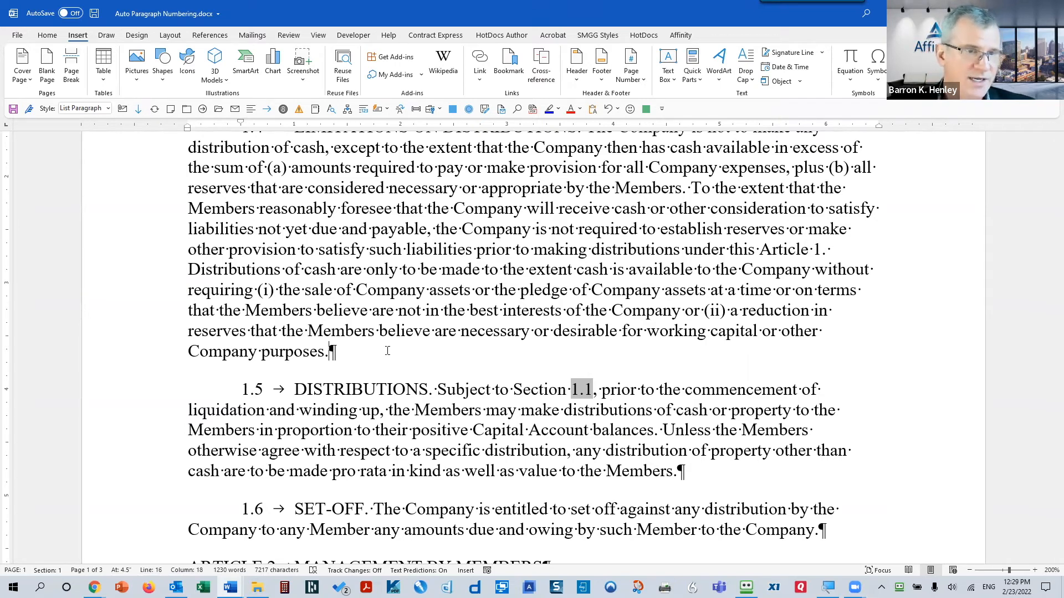
{"action": "key", "text": "ctrl+a"}
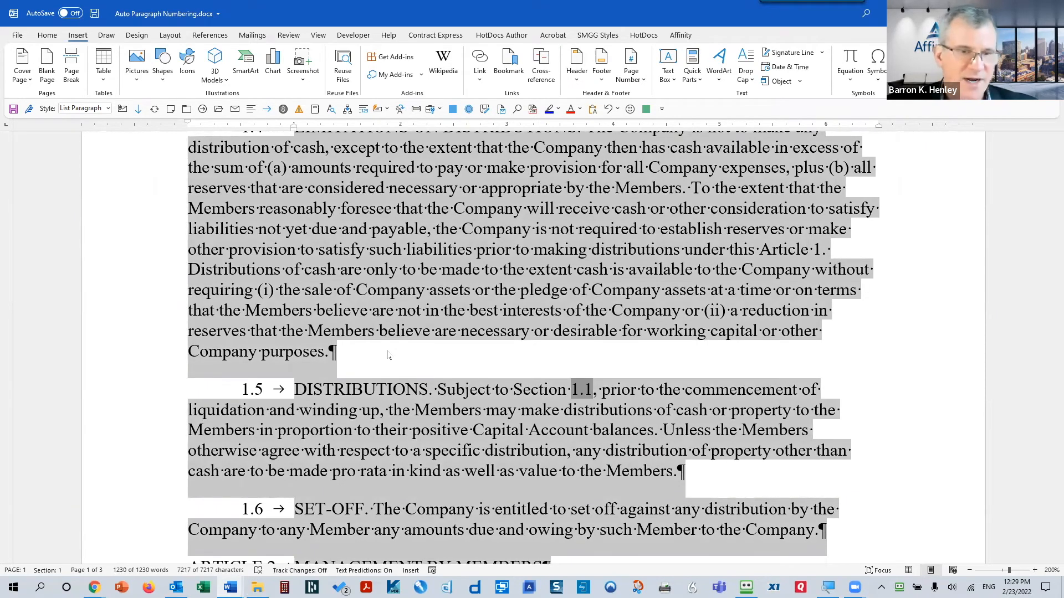
{"action": "key", "text": "F9"}
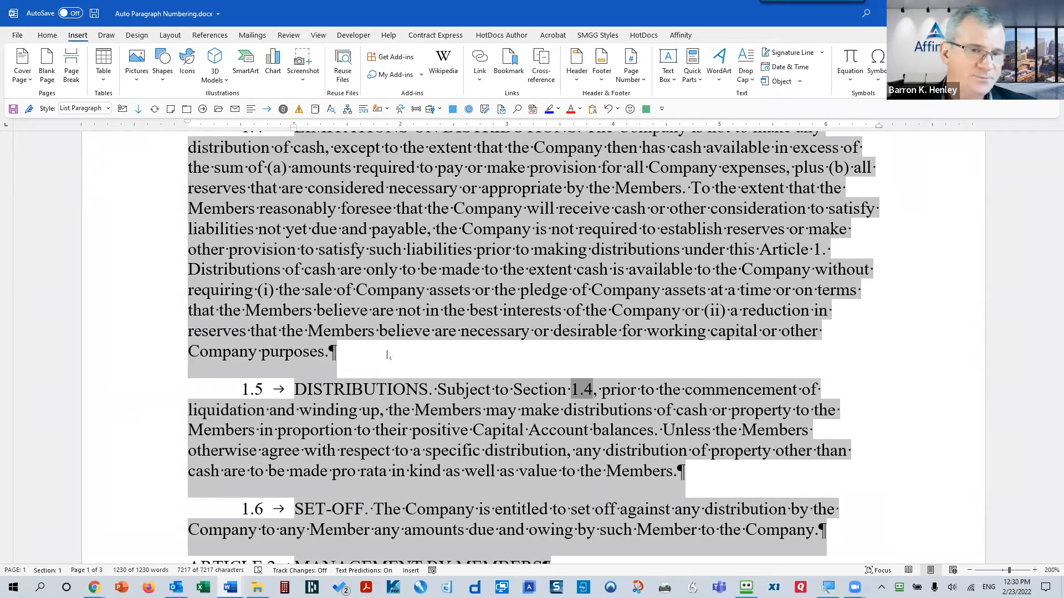
{"action": "left_click", "coordinate": [469, 410]}
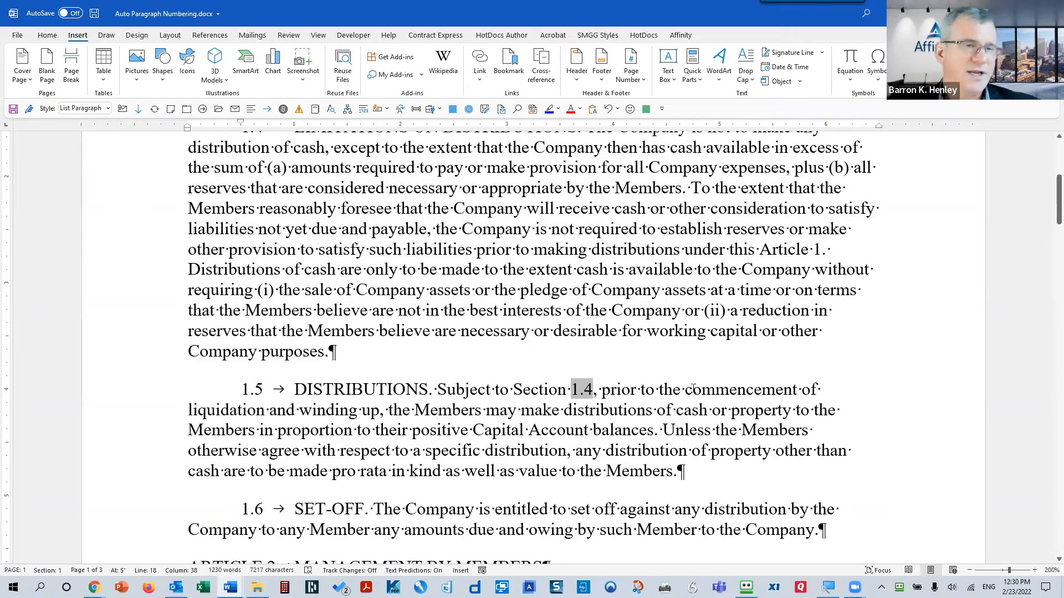
- Start a new bookmark inside the word LIMITATIONS in the section 1.4 heading and enter the name Limitations
{"action": "scroll", "coordinate": [693, 388], "scroll_direction": "up", "scroll_amount": 1}
{"action": "scroll", "coordinate": [692, 388], "scroll_direction": "up", "scroll_amount": 3}
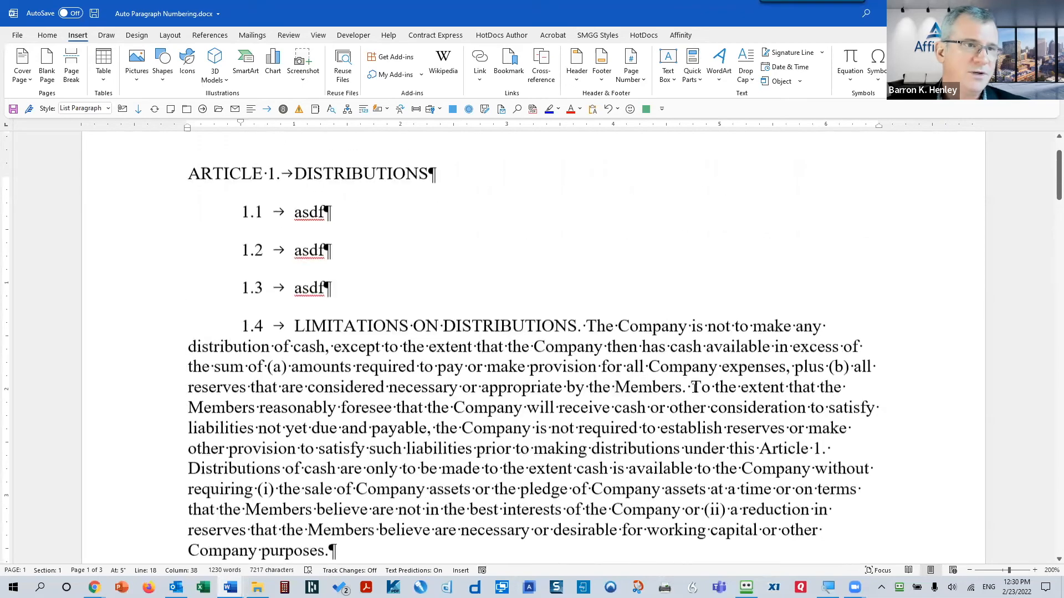
{"action": "scroll", "coordinate": [694, 387], "scroll_direction": "up", "scroll_amount": 2}
{"action": "scroll", "coordinate": [675, 382], "scroll_direction": "down", "scroll_amount": 2}
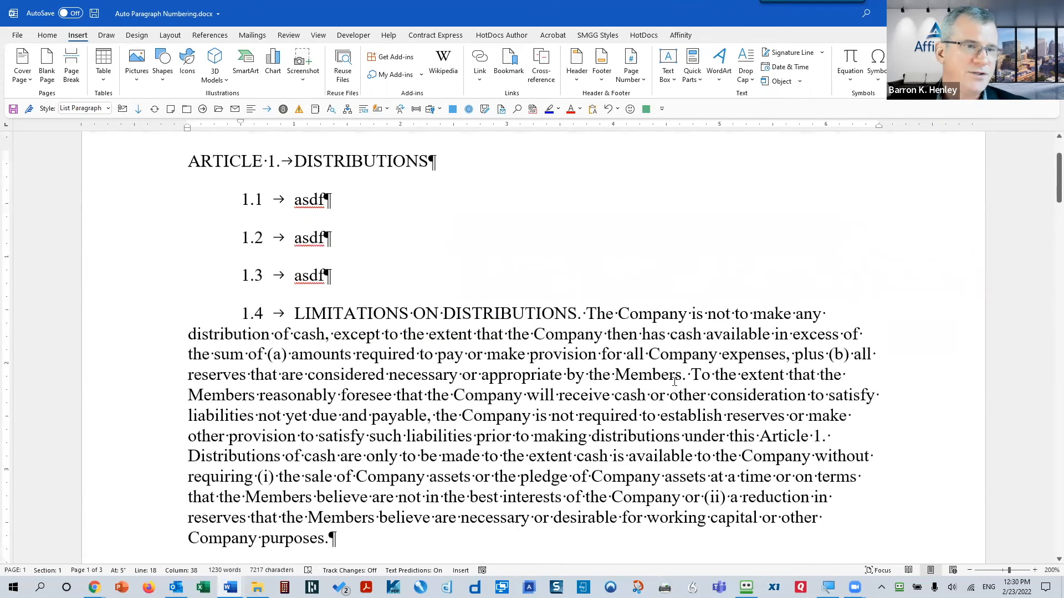
{"action": "scroll", "coordinate": [675, 381], "scroll_direction": "down", "scroll_amount": 2}
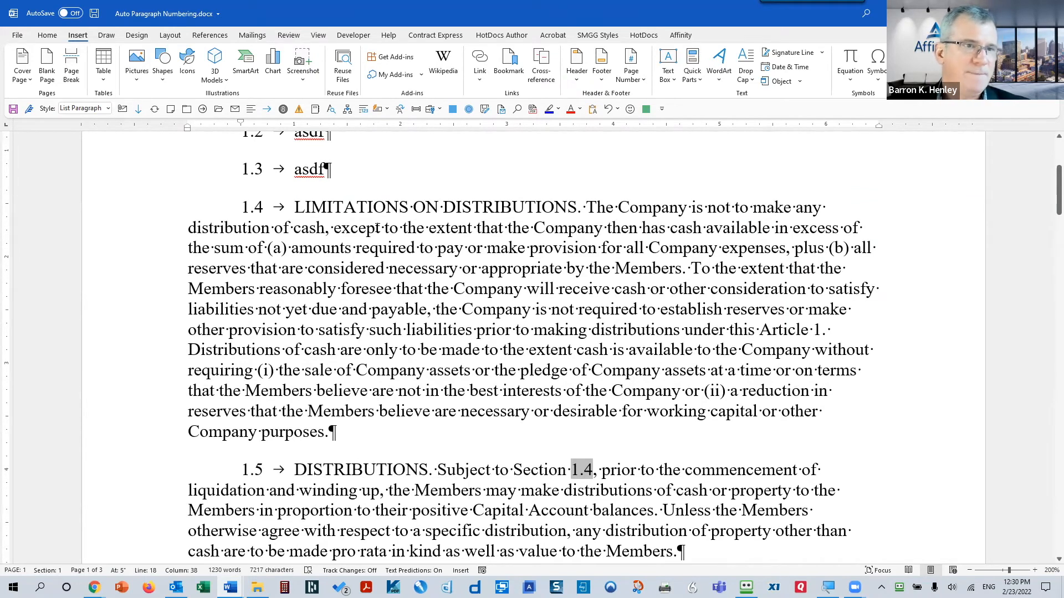
{"action": "left_click", "coordinate": [368, 207]}
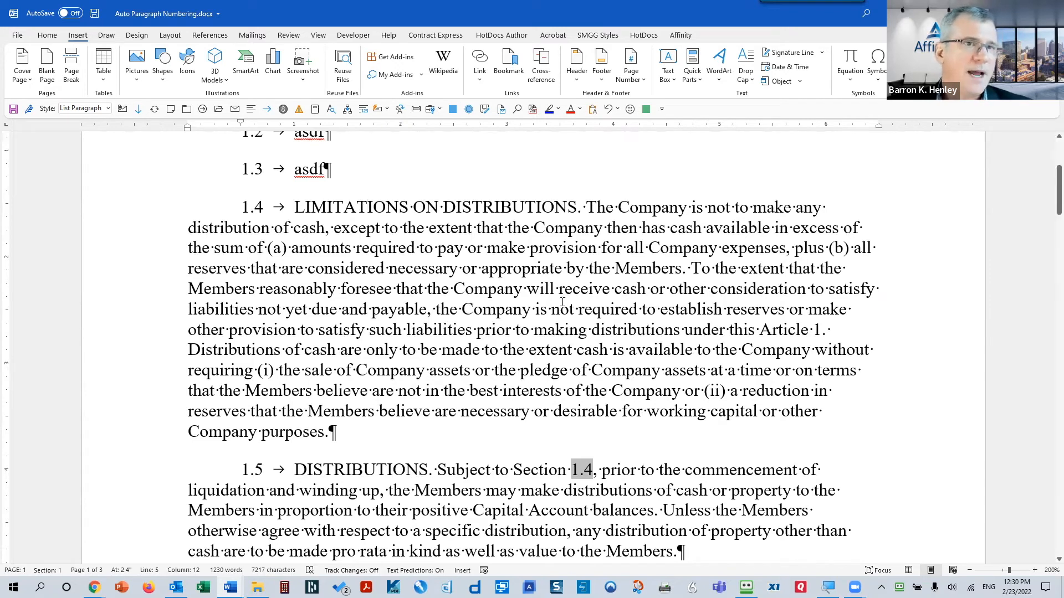
{"action": "key", "text": "Left"}
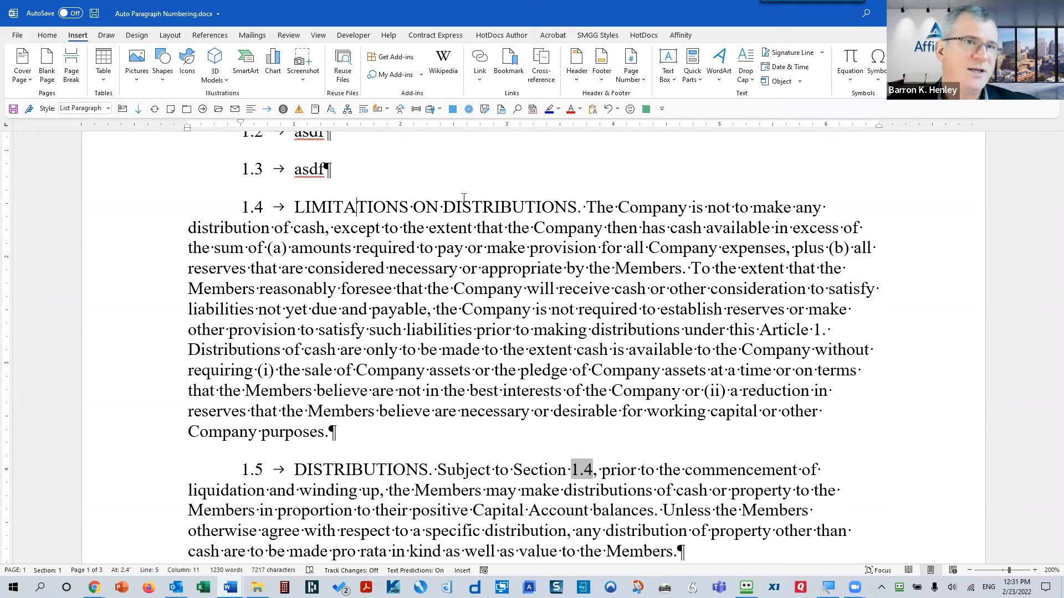
{"action": "left_click", "coordinate": [509, 75]}
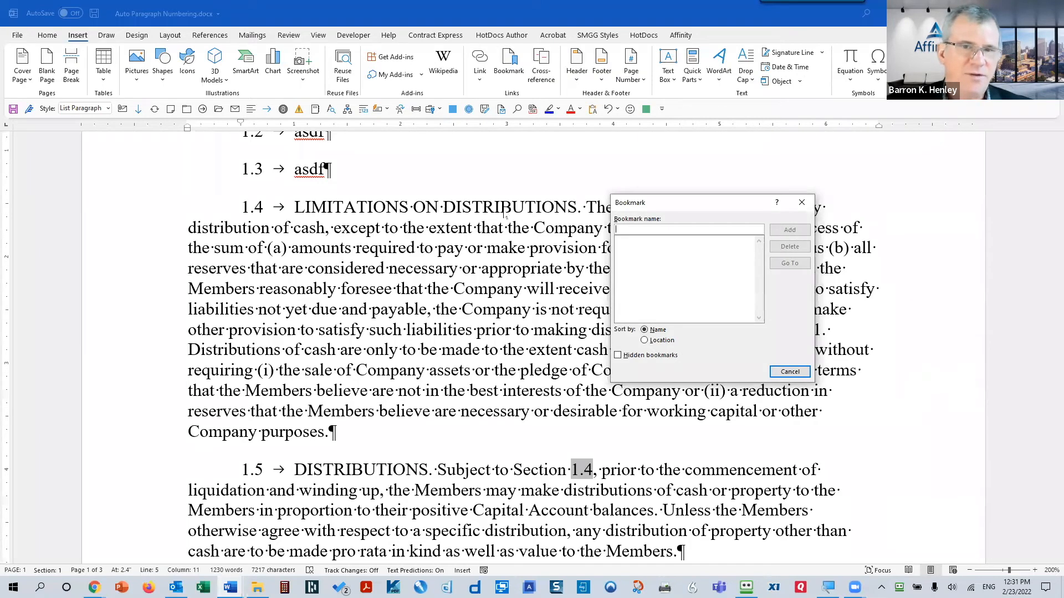
{"action": "type", "text": "Limitations"}
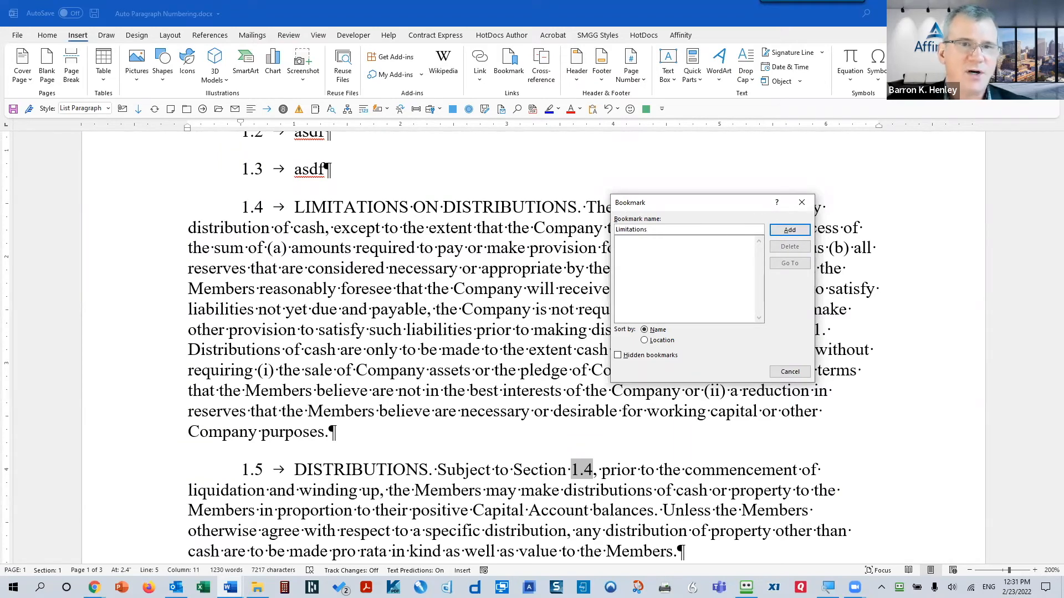
{"action": "type", "text": "on dist"}
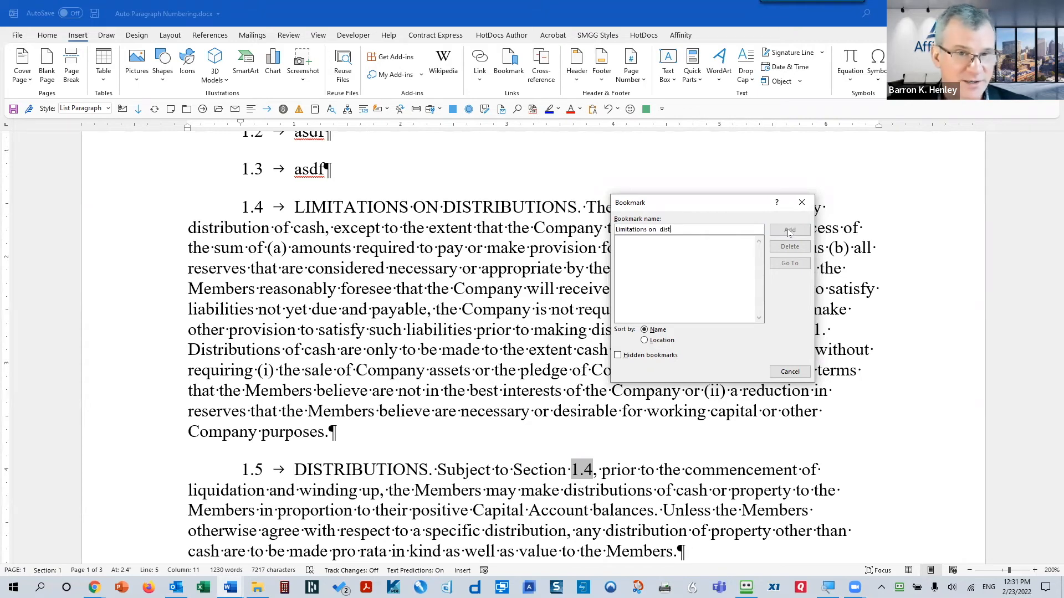
{"action": "key", "text": "BackSpace"}
{"action": "key", "text": "BackSpace"}
{"action": "key", "text": "BackSpace"}
{"action": "key", "text": "BackSpace"}
{"action": "key", "text": "BackSpace"}
{"action": "key", "text": "BackSpace"}
{"action": "key", "text": "BackSpace"}
{"action": "key", "text": "BackSpace"}
{"action": "key", "text": "BackSpace"}
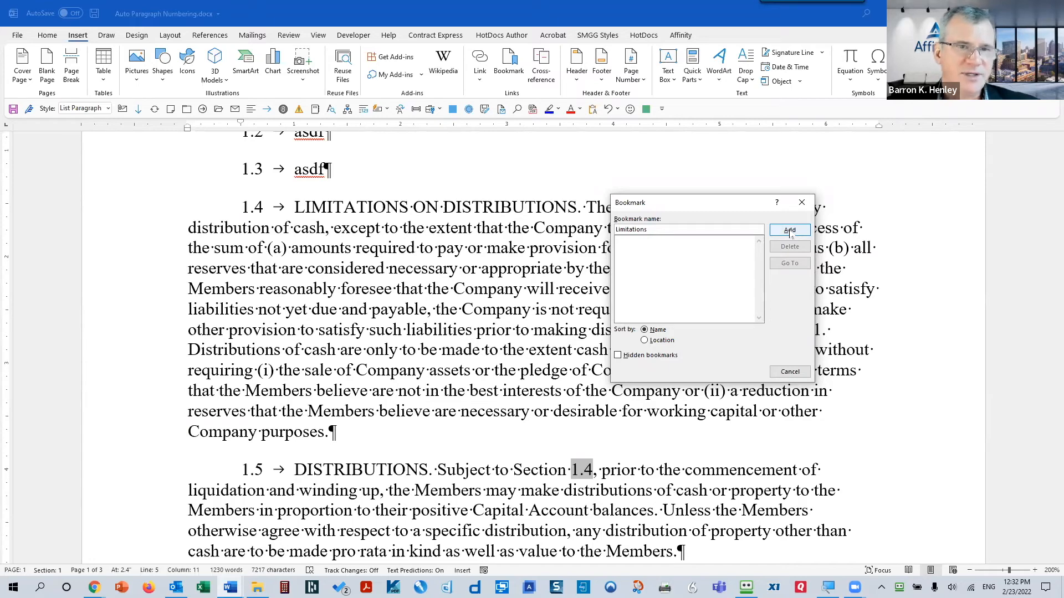
- Add the Limitations bookmark to the LIMITATIONS ON DISTRIBUTIONS heading and point out its location within the word
{"action": "left_click", "coordinate": [790, 230]}
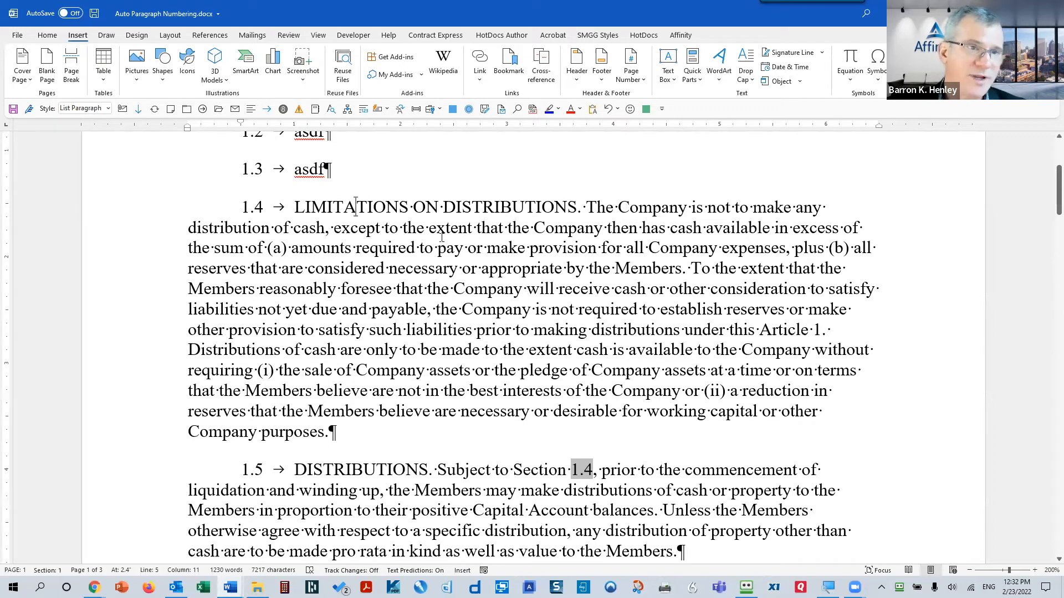
{"action": "key", "text": "shift+Right"}
{"action": "key", "text": "shift+Right"}
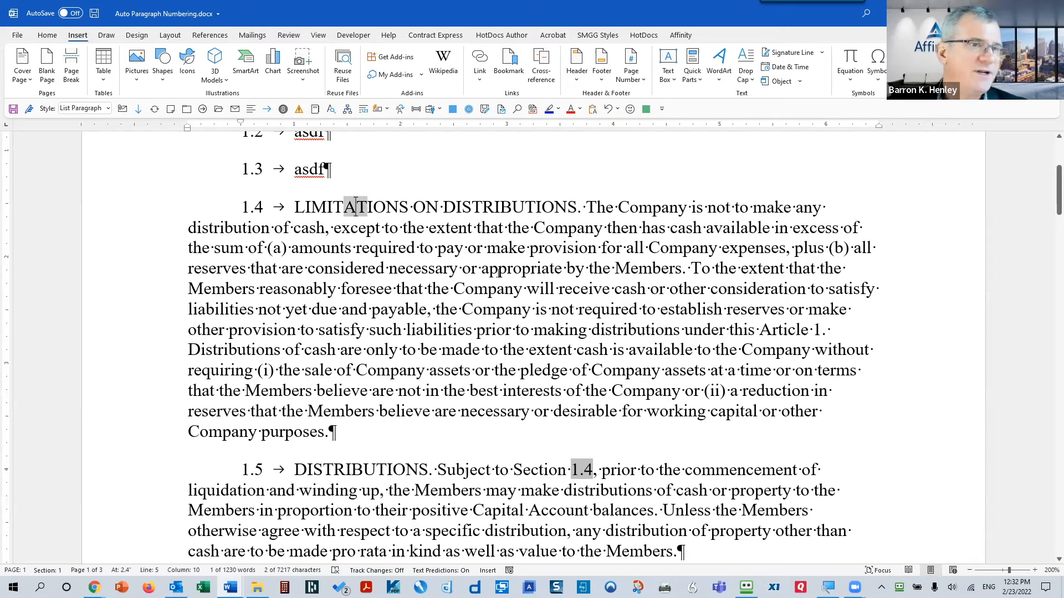
{"action": "left_click", "coordinate": [382, 192]}
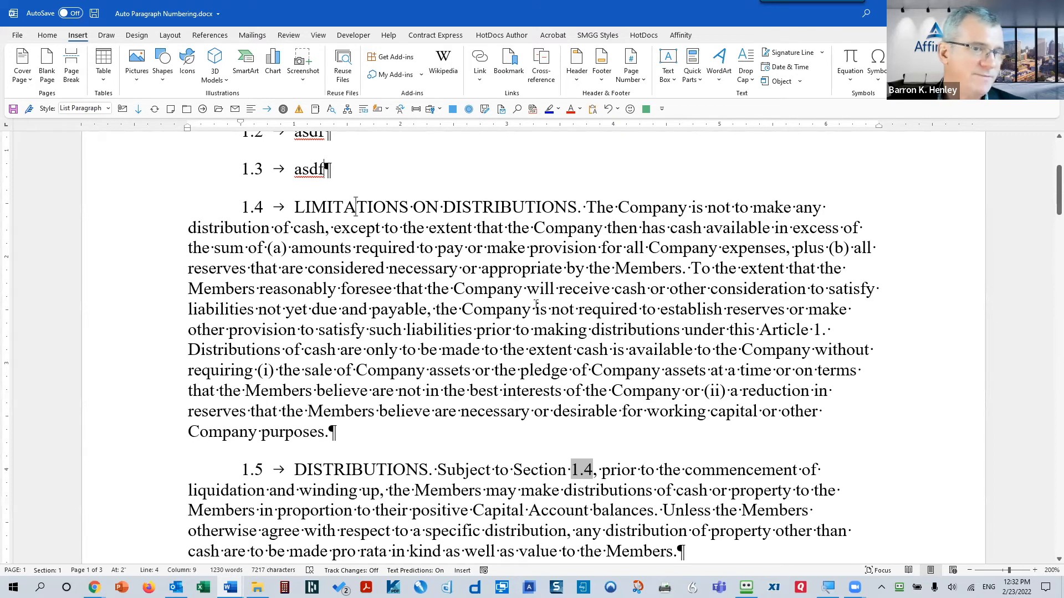
- Insert a space directly after the 1.4 cross-reference in section 1.5 and leave the cursor behind it
{"action": "scroll", "coordinate": [536, 304], "scroll_direction": "down", "scroll_amount": 3}
{"action": "left_click", "coordinate": [594, 364]}
{"action": "scroll", "coordinate": [594, 364], "scroll_direction": "up", "scroll_amount": 1}
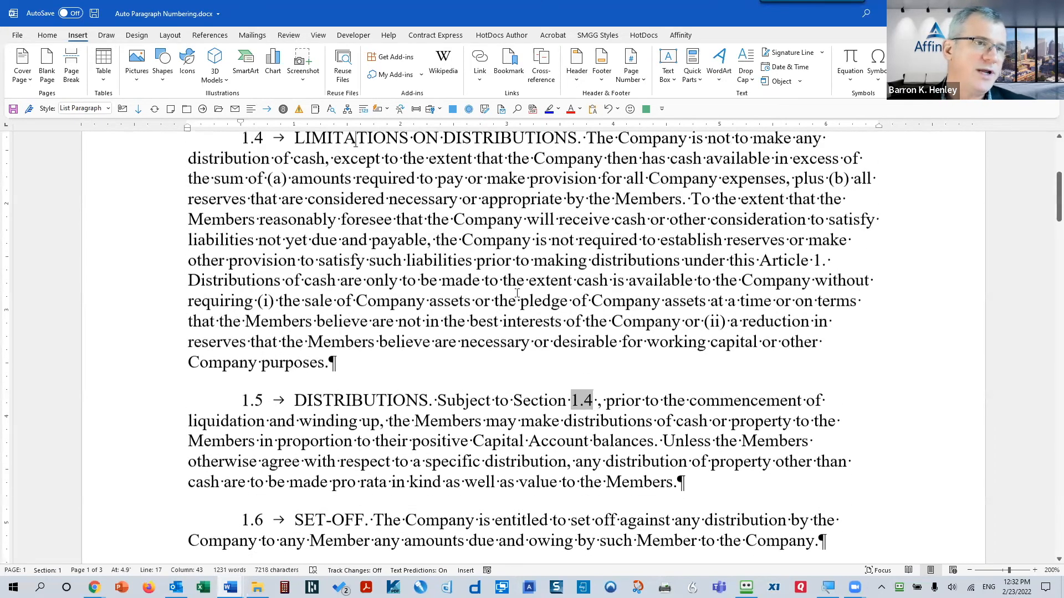
{"action": "left_click_drag", "start_coordinate": [344, 154], "coordinate": [367, 154]}
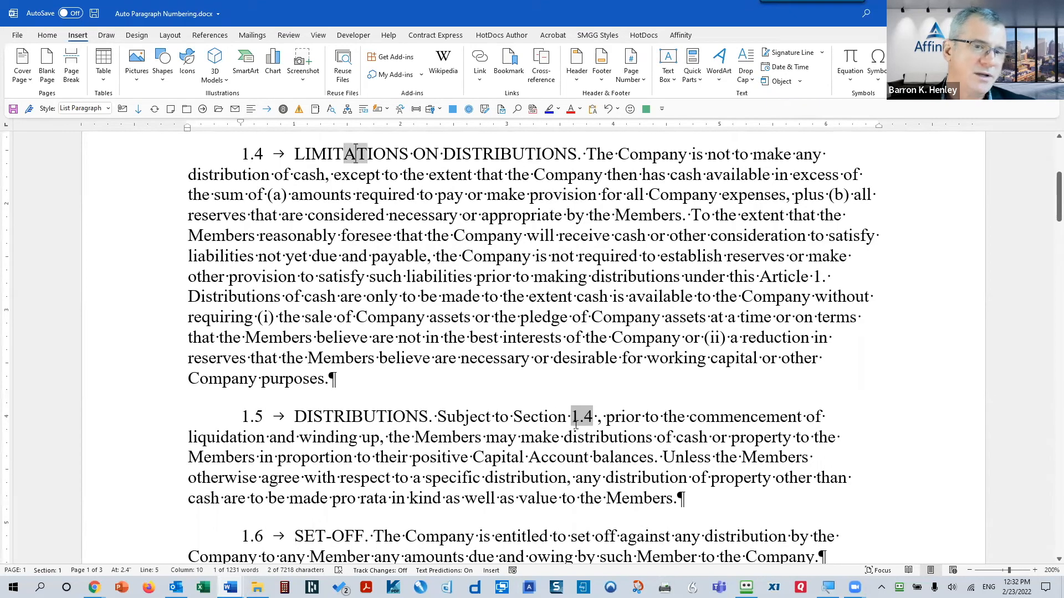
{"action": "left_click", "coordinate": [598, 416]}
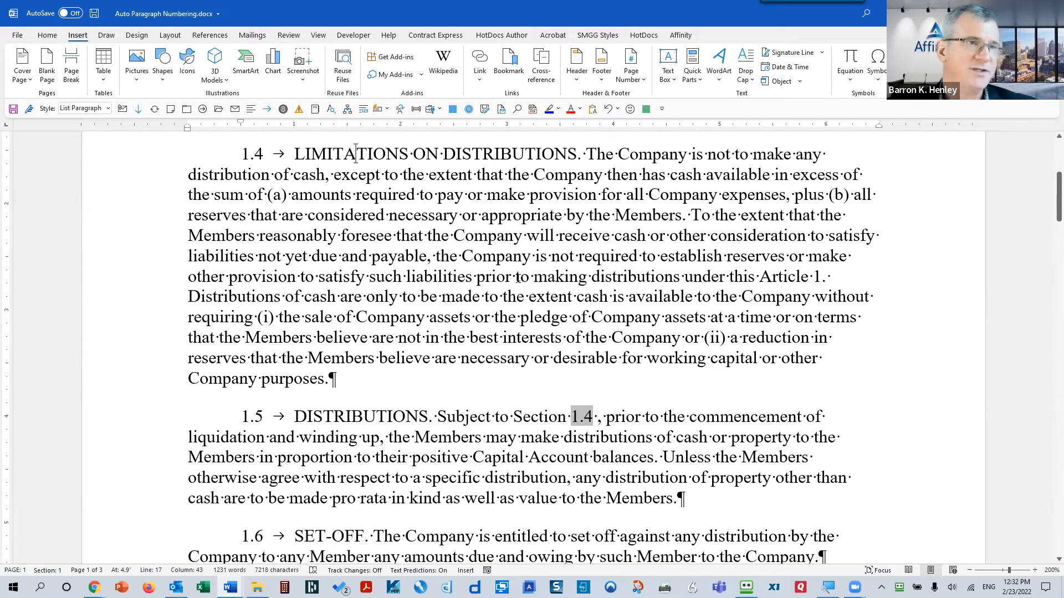
- Insert a hyperlinked Paragraph number cross-reference to the Limitations bookmark beside the existing 1.4 reference in section 1.5 and close the dialog
{"action": "left_click", "coordinate": [541, 64]}
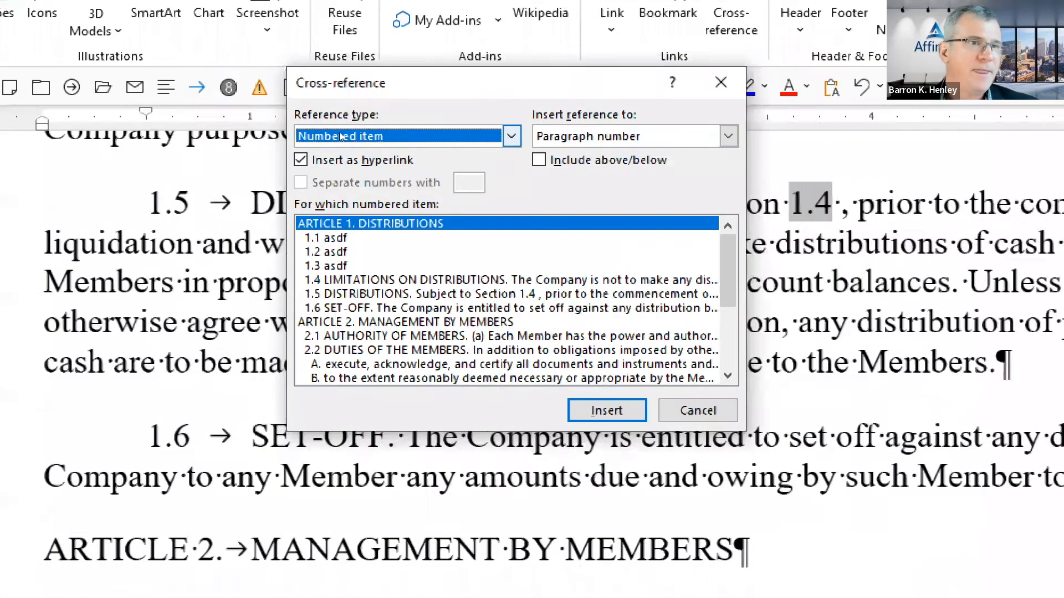
{"action": "left_click", "coordinate": [341, 135]}
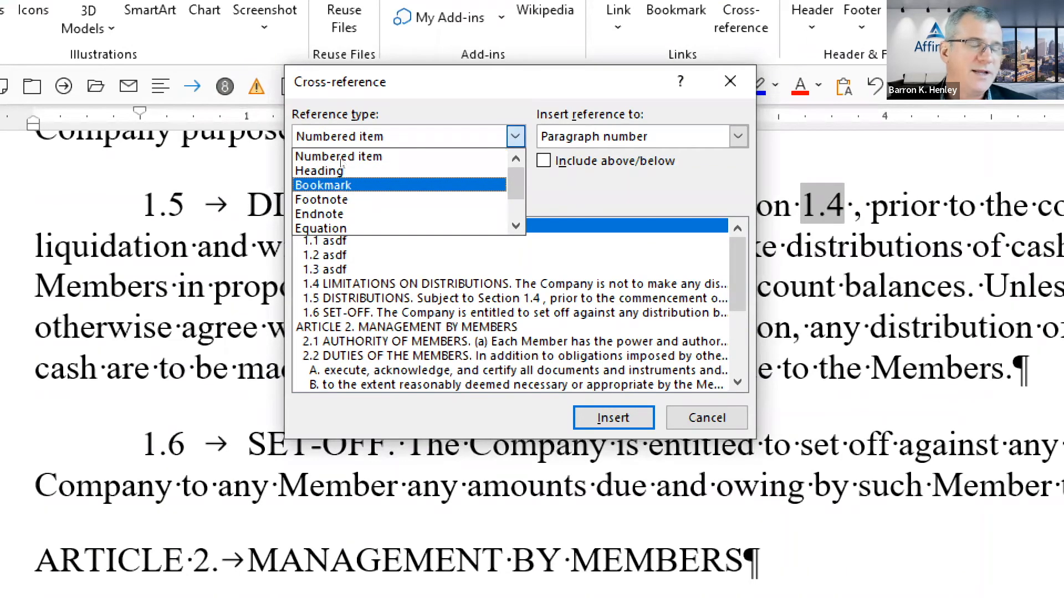
{"action": "key", "text": "Return"}
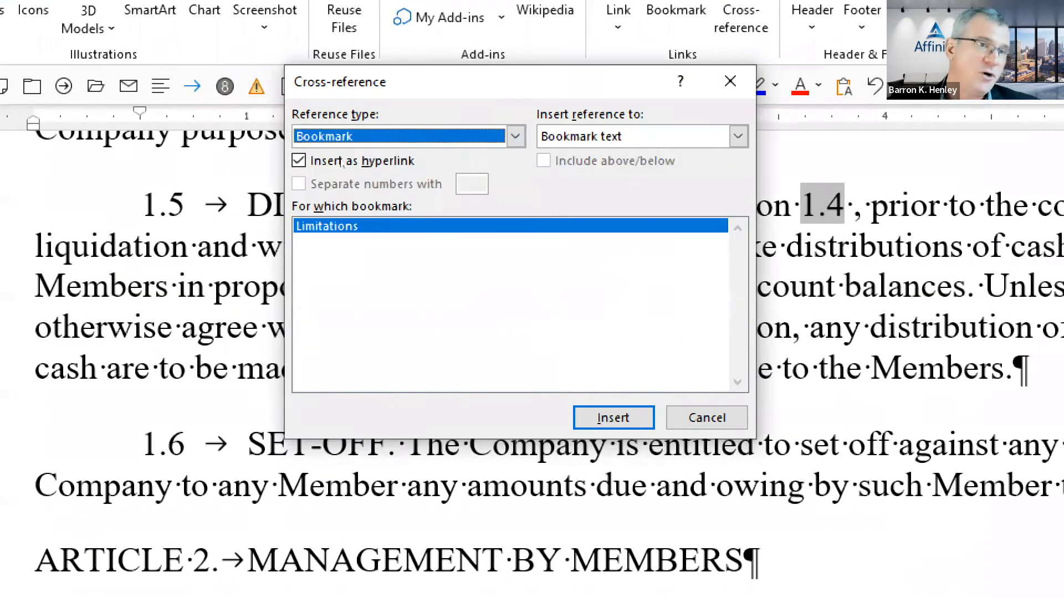
{"action": "left_click", "coordinate": [383, 224]}
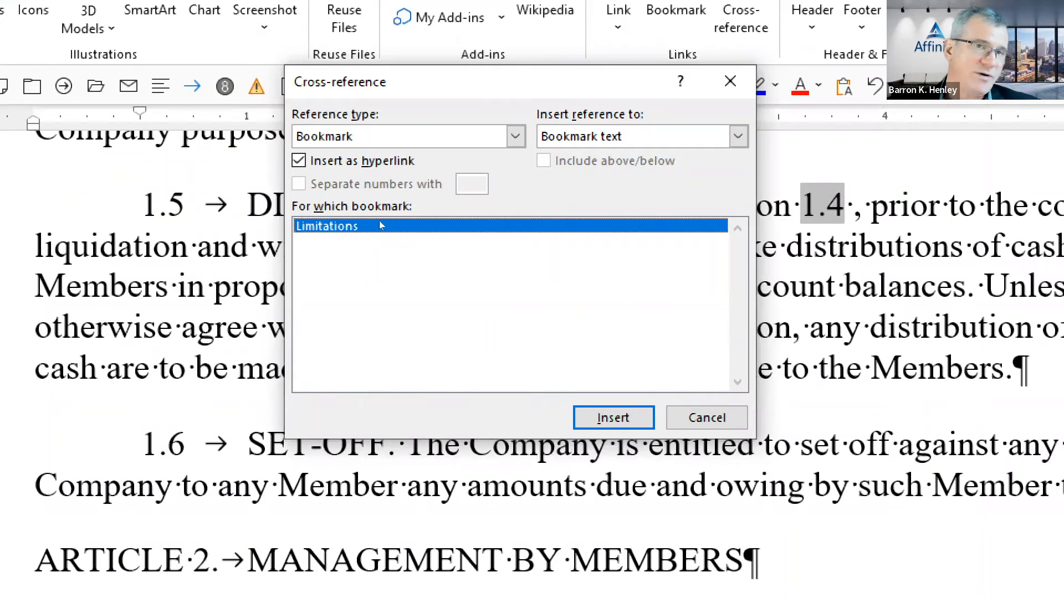
{"action": "left_click", "coordinate": [539, 143]}
{"action": "key", "text": "Down"}
{"action": "key", "text": "Return"}
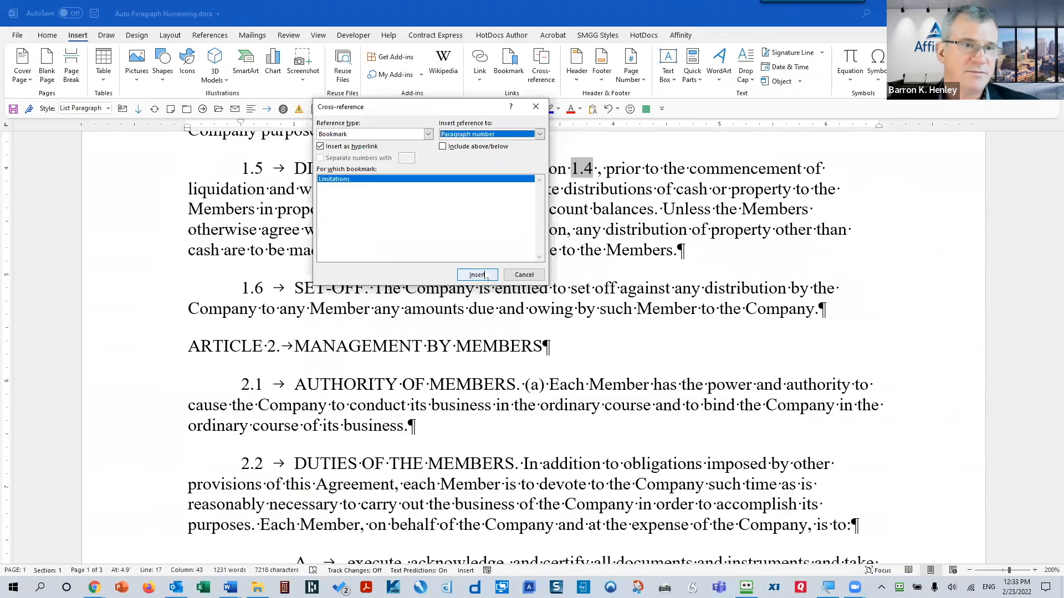
{"action": "left_click", "coordinate": [612, 418]}
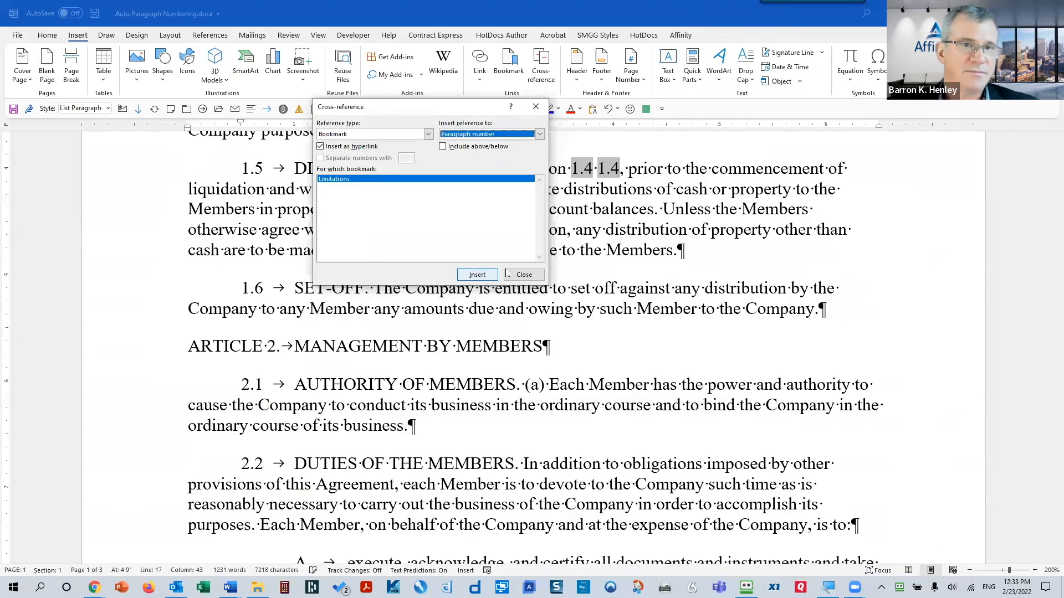
{"action": "left_click", "coordinate": [529, 276]}
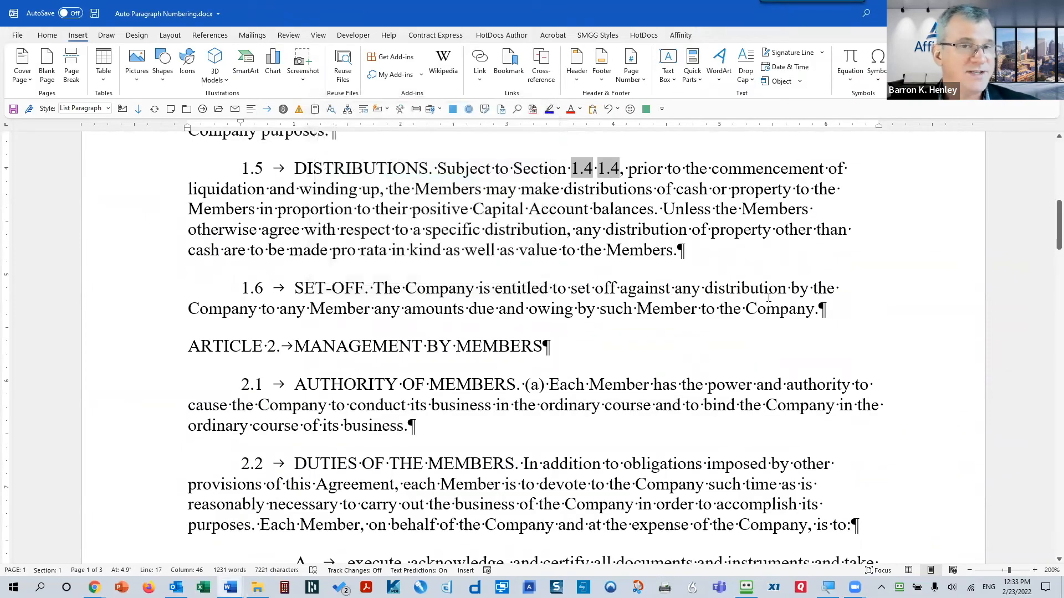
- Delete the entire section 1.4 LIMITATIONS ON DISTRIBUTIONS paragraph that the two cross-references in section 1.5 point to
{"action": "scroll", "coordinate": [770, 298], "scroll_direction": "up", "scroll_amount": 1}
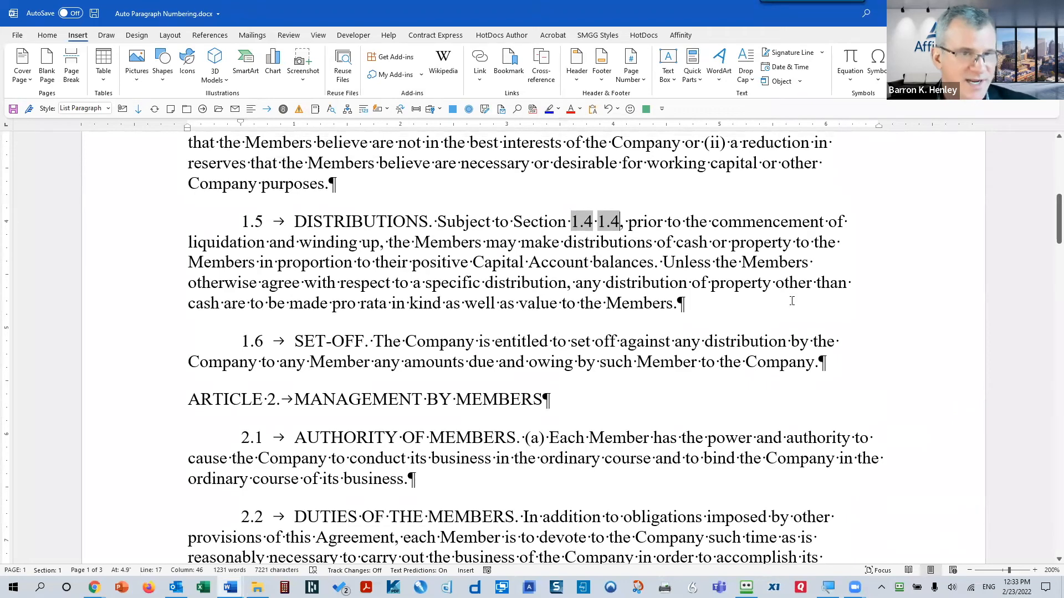
{"action": "scroll", "coordinate": [792, 301], "scroll_direction": "up", "scroll_amount": 3}
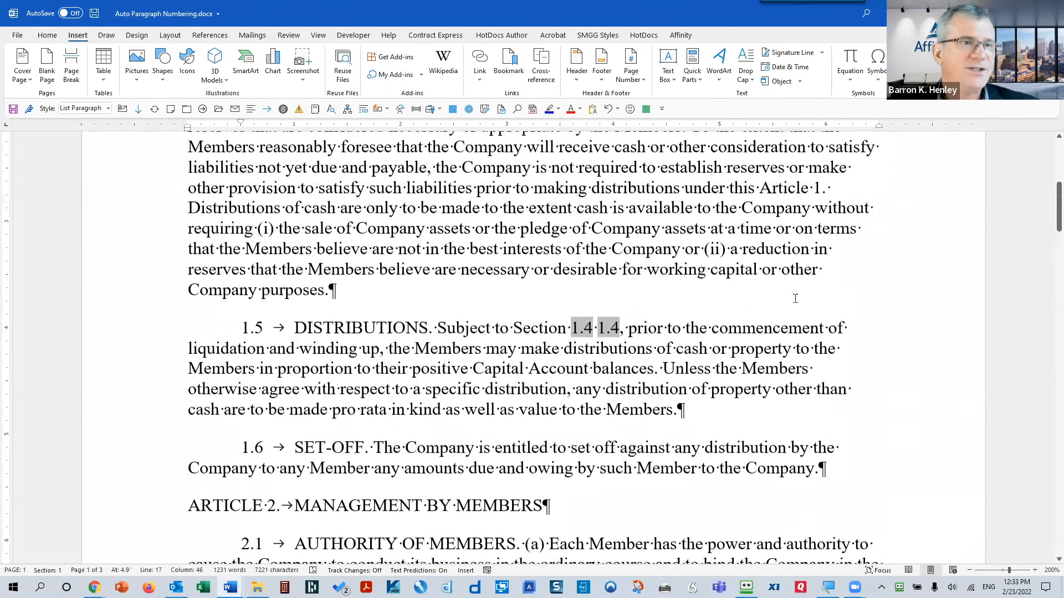
{"action": "scroll", "coordinate": [796, 299], "scroll_direction": "up", "scroll_amount": 1}
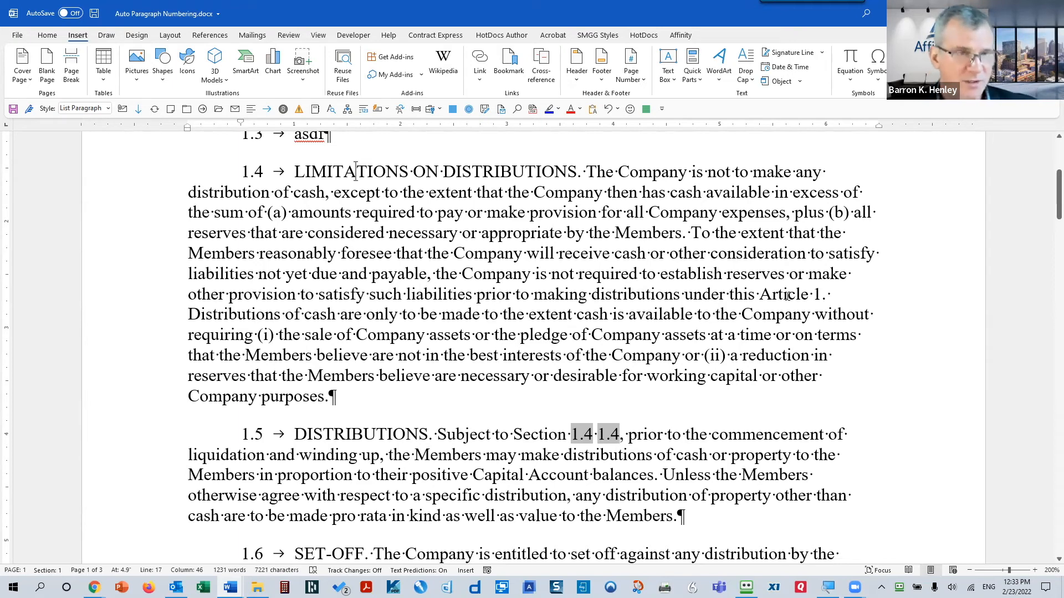
{"action": "left_click_drag", "start_coordinate": [293, 171], "coordinate": [391, 409]}
{"action": "key", "text": "Delete"}
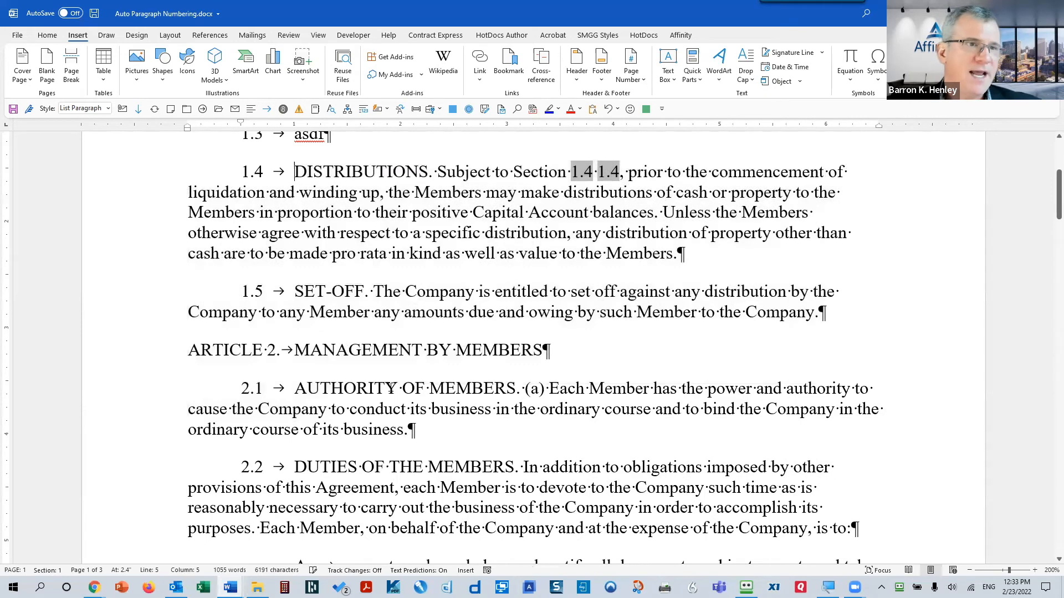
{"action": "scroll", "coordinate": [554, 393], "scroll_direction": "up", "scroll_amount": 2}
{"action": "scroll", "coordinate": [555, 393], "scroll_direction": "up", "scroll_amount": 1}
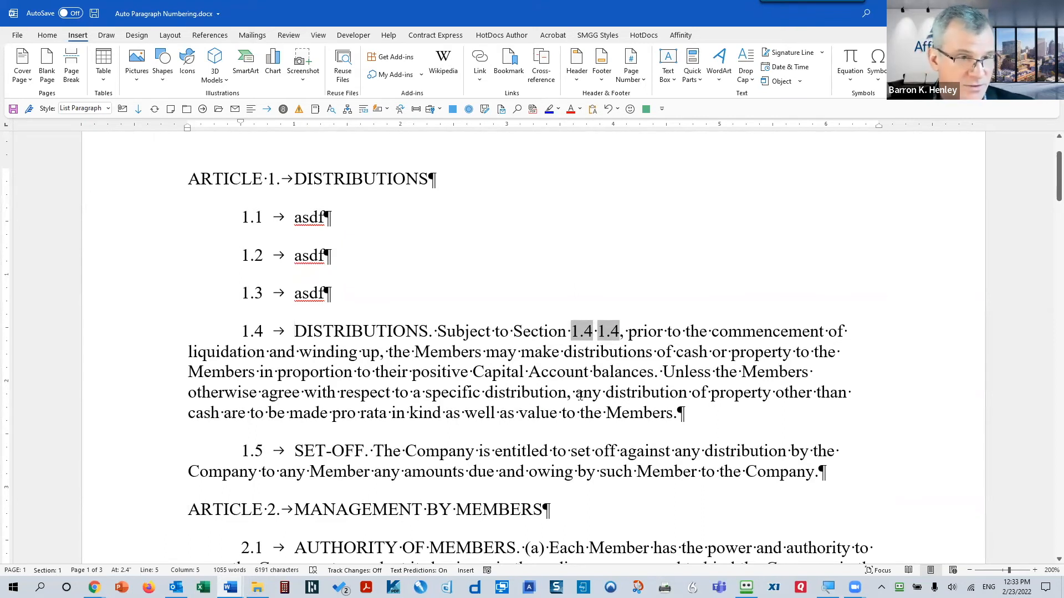
- Update all fields in the document so both cross-references in the DISTRIBUTIONS section are refreshed after the section deletion
{"action": "key", "text": "ctrl+a"}
{"action": "key", "text": "F9"}
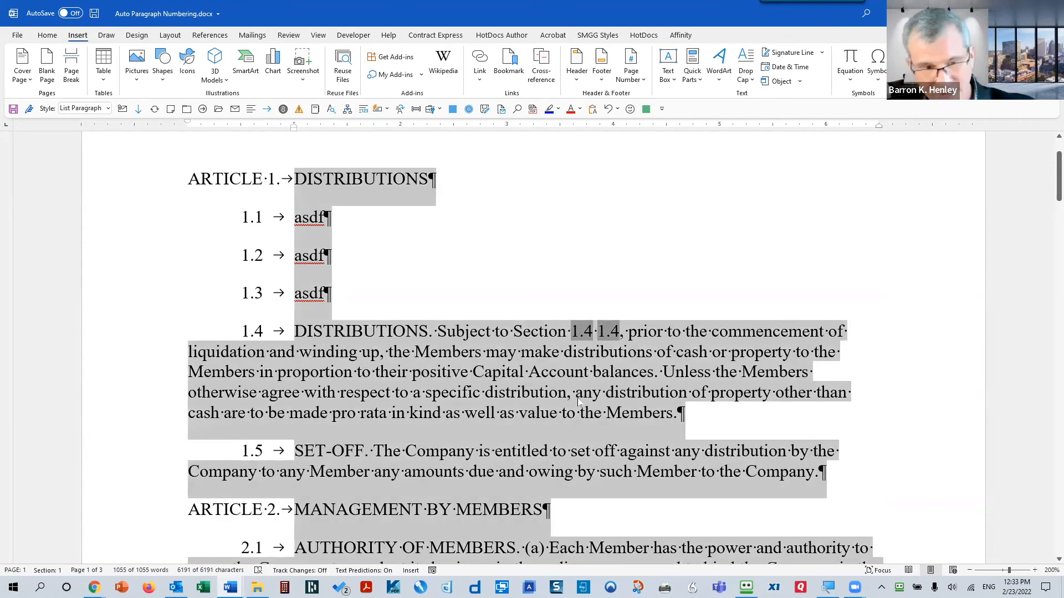
{"action": "left_click", "coordinate": [538, 362]}
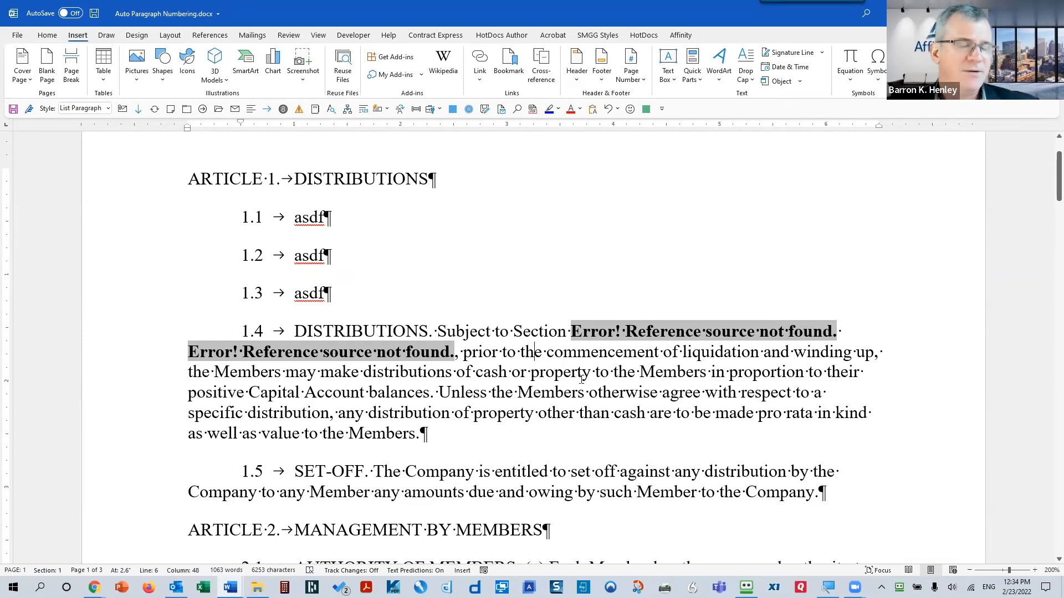
{"action": "scroll", "coordinate": [565, 376], "scroll_direction": "down", "scroll_amount": 1}
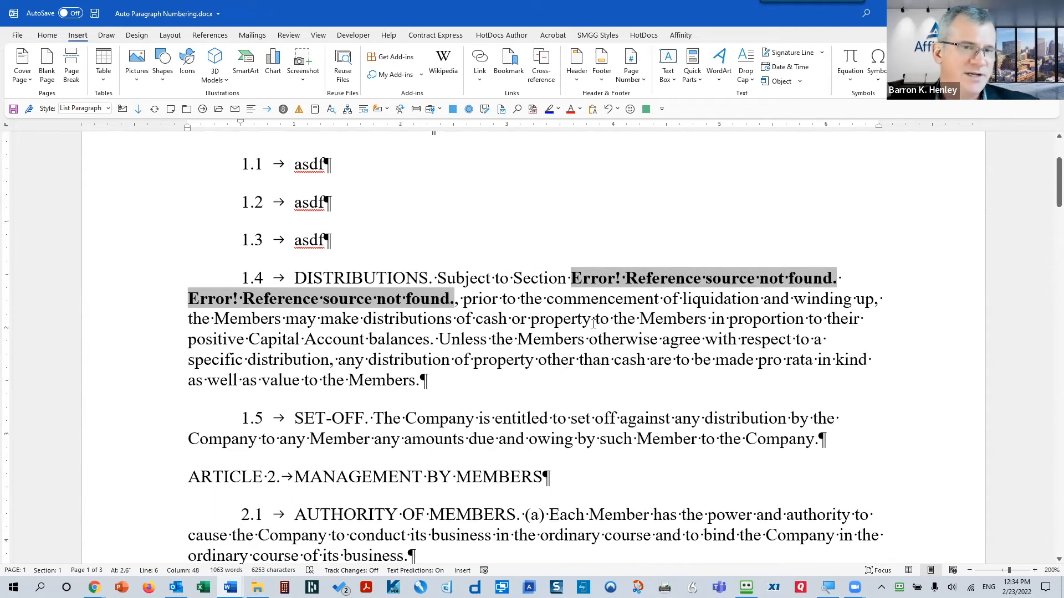
- Show the field code of the first cross-reference in the DISTRIBUTIONS section and highlight its Ref96511718 bookmark name
{"action": "left_click", "coordinate": [629, 283]}
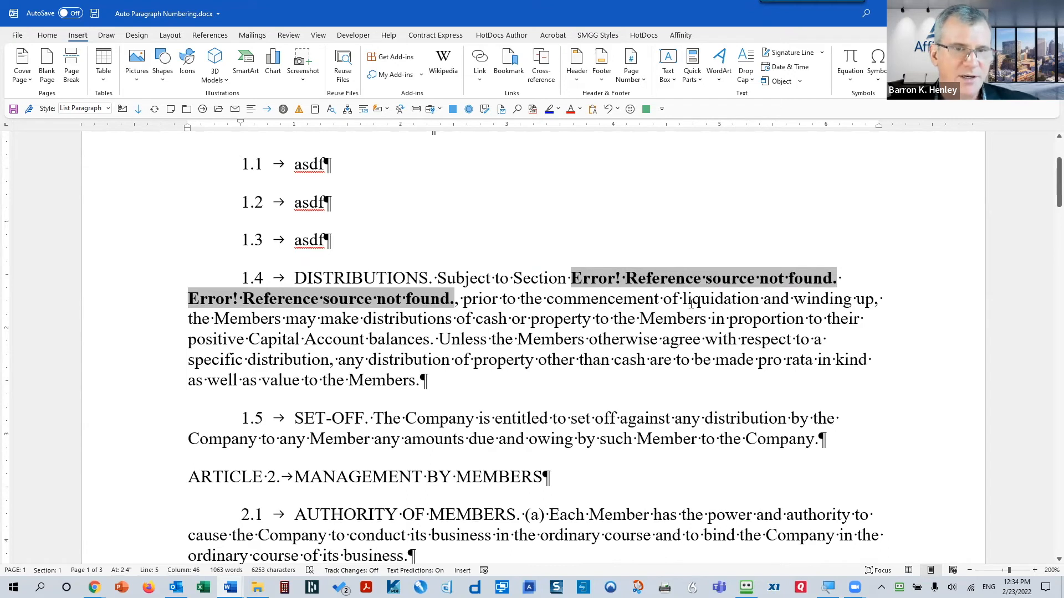
{"action": "right_click", "coordinate": [659, 279]}
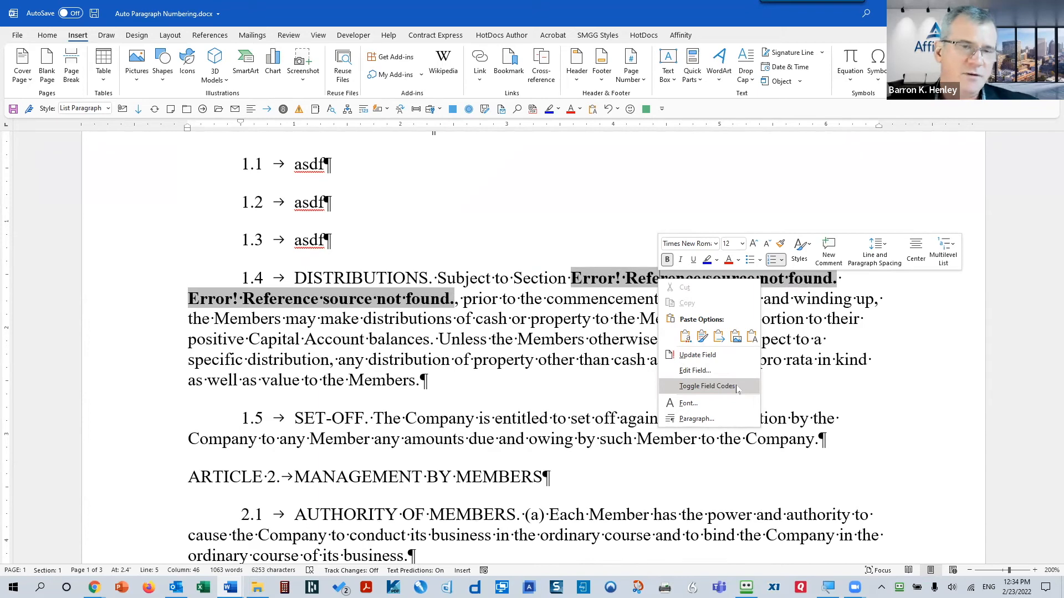
{"action": "left_click", "coordinate": [707, 386]}
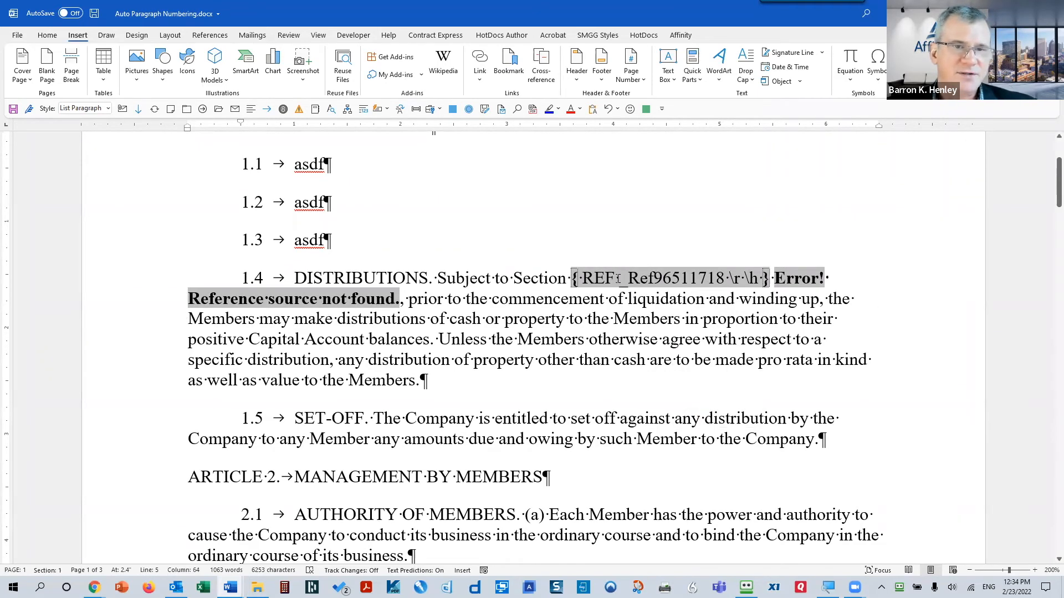
{"action": "left_click_drag", "start_coordinate": [628, 279], "coordinate": [724, 280]}
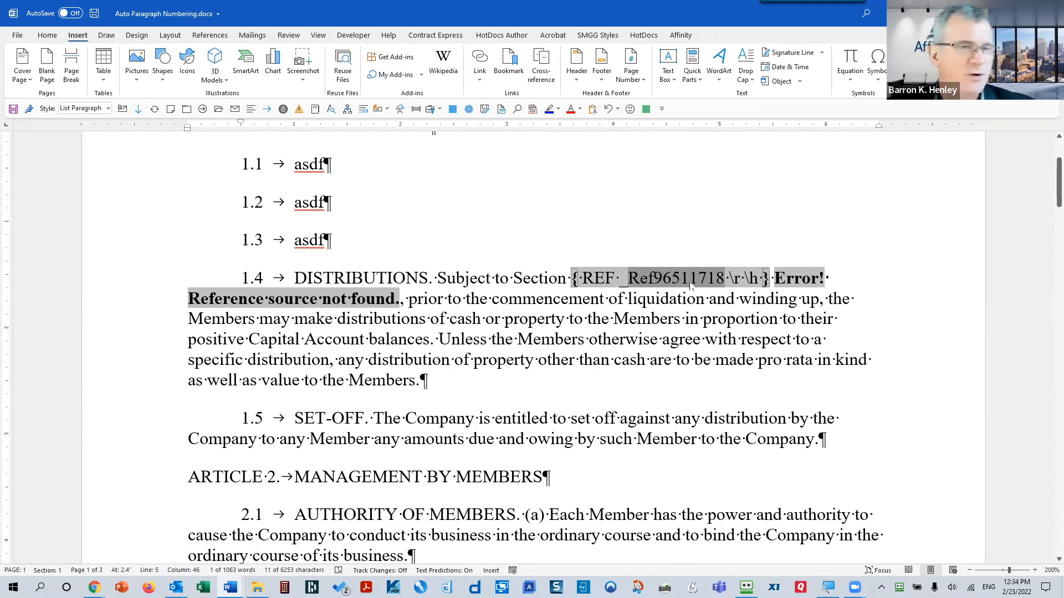
- Show the field code of the second cross-reference and highlight its bookmark name Limitations
{"action": "left_click", "coordinate": [366, 299]}
{"action": "right_click", "coordinate": [365, 300]}
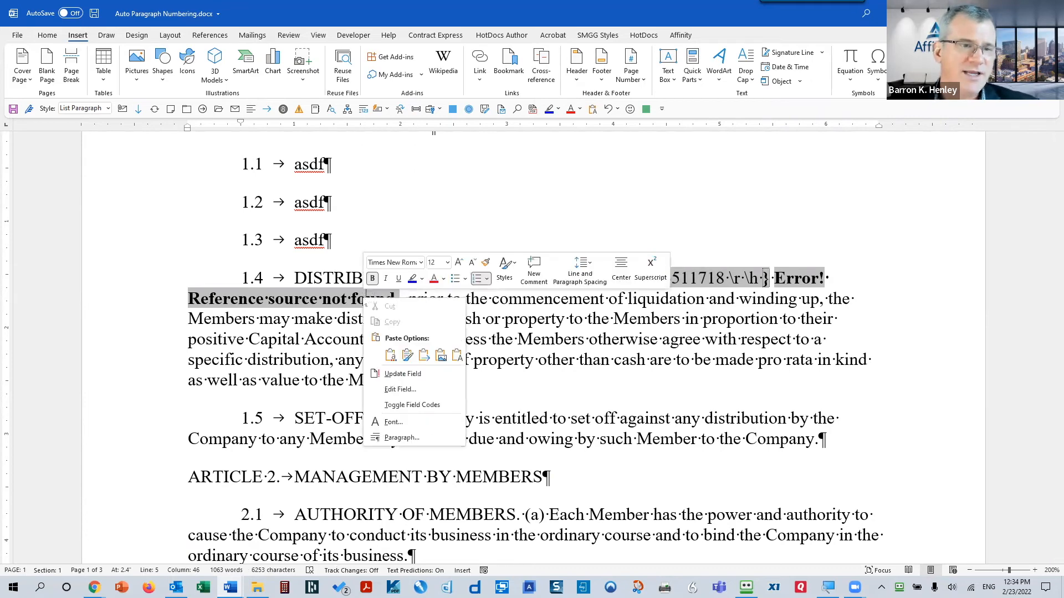
{"action": "left_click", "coordinate": [412, 405]}
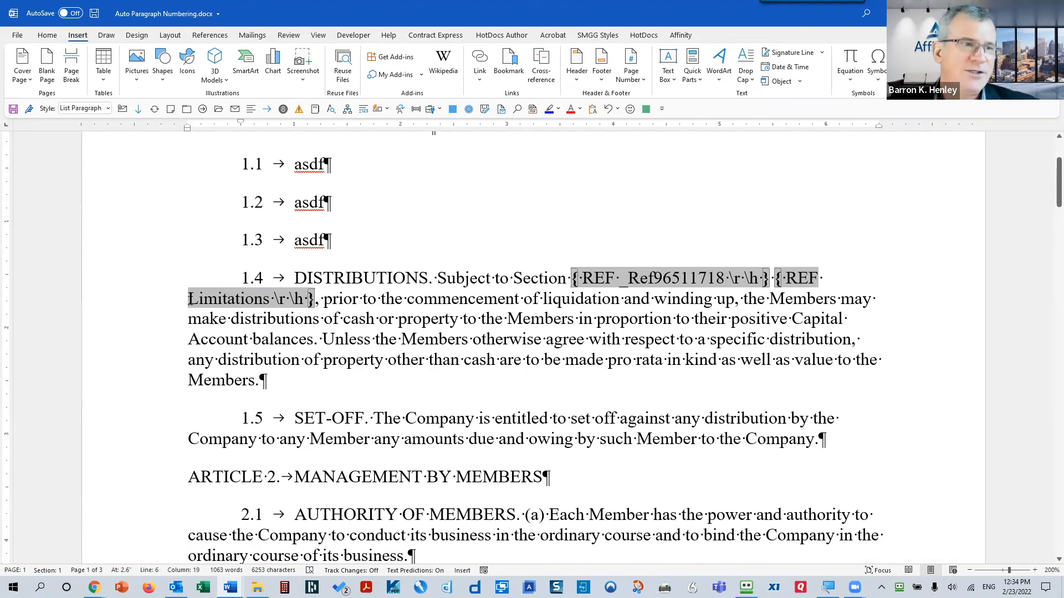
{"action": "left_click_drag", "start_coordinate": [189, 299], "coordinate": [270, 299]}
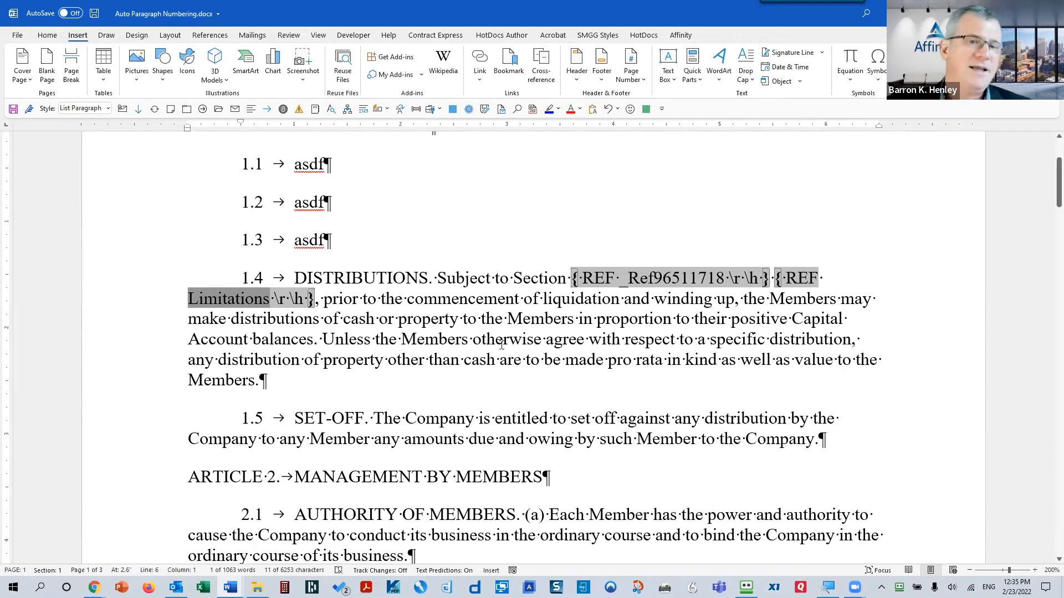
{"action": "left_click", "coordinate": [404, 249]}
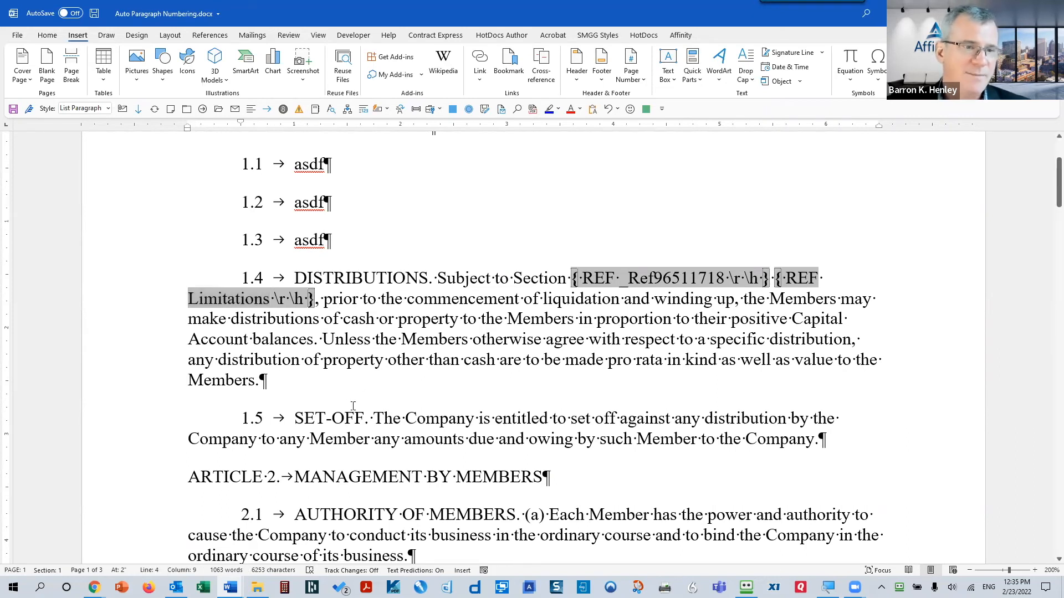
- Highlight the digits 96511718 in the bookmark name of the first REF field code
{"action": "left_click", "coordinate": [327, 419]}
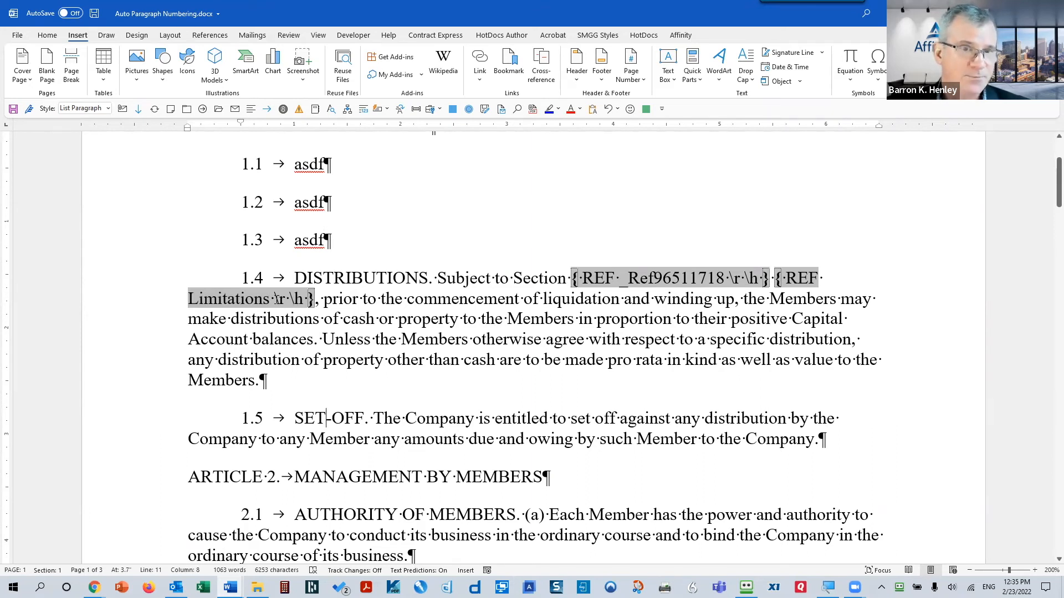
{"action": "left_click", "coordinate": [384, 299]}
{"action": "left_click_drag", "start_coordinate": [654, 279], "coordinate": [727, 278]}
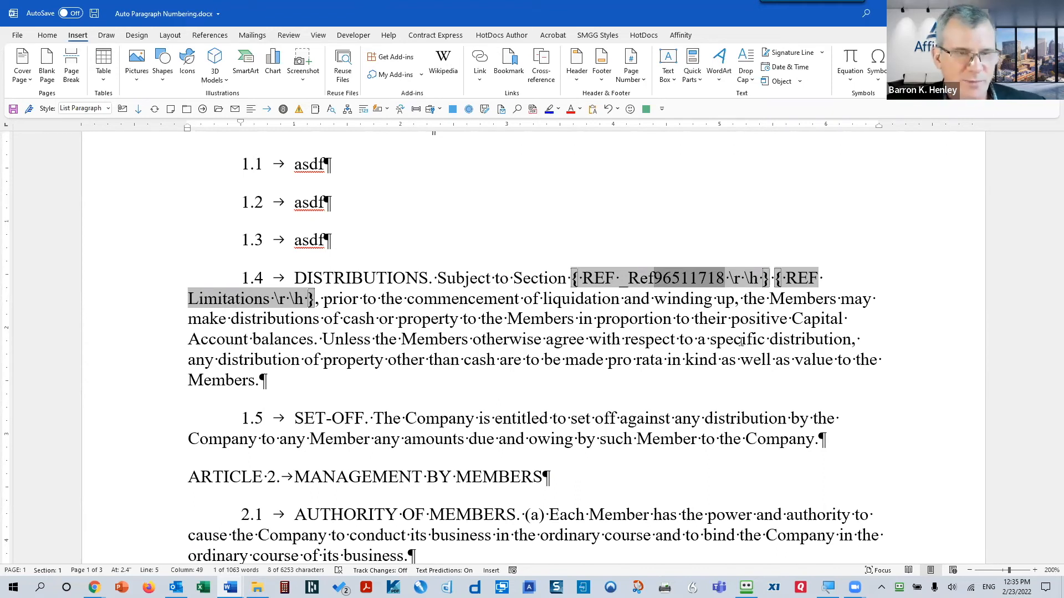
- Check the Numbered item and Bookmark lists in the Cross-reference dialog for available targets, and cancel without inserting anything
{"action": "left_click", "coordinate": [541, 66]}
{"action": "left_click", "coordinate": [428, 134]}
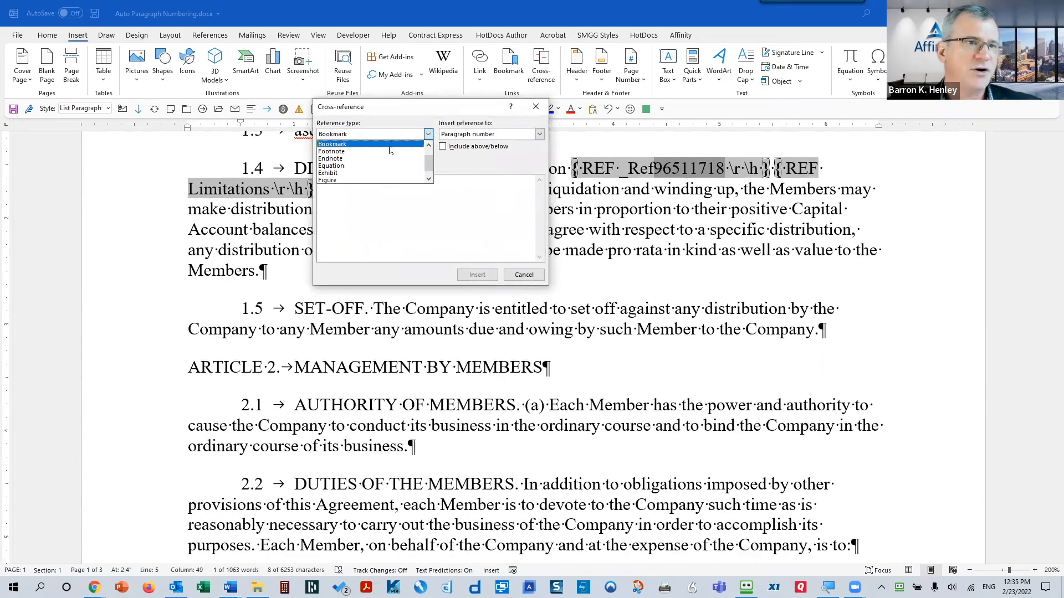
{"action": "left_click", "coordinate": [379, 144]}
{"action": "left_click_drag", "start_coordinate": [539, 185], "coordinate": [539, 230]}
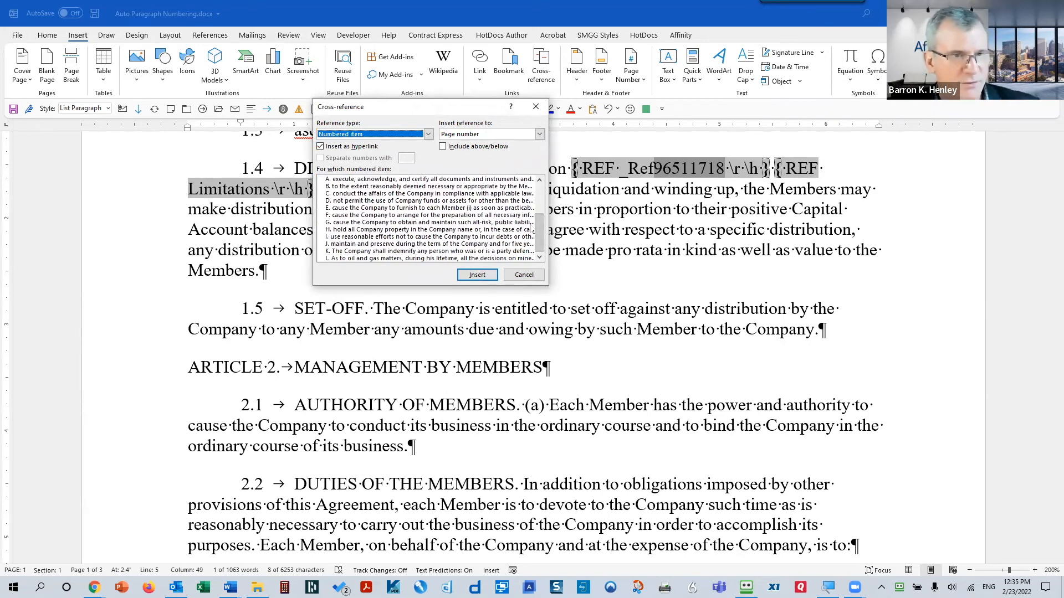
{"action": "left_click", "coordinate": [407, 134]}
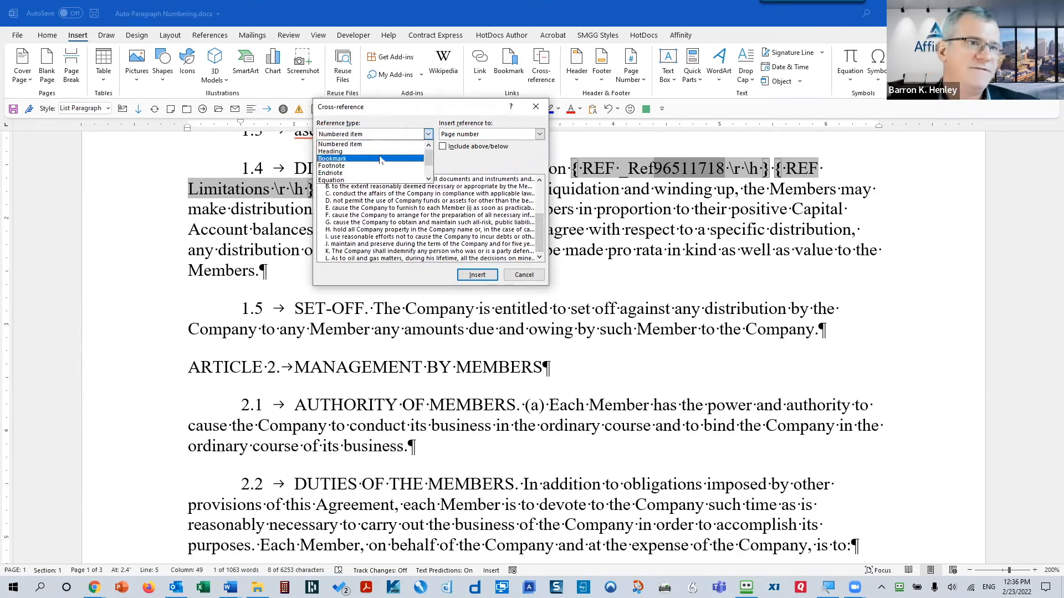
{"action": "left_click", "coordinate": [379, 159]}
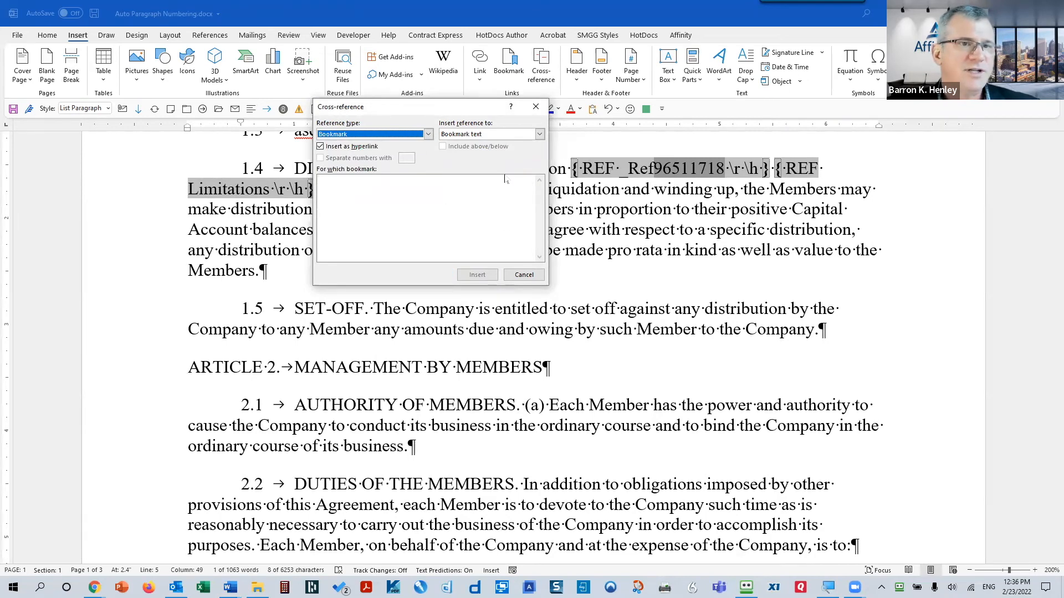
{"action": "left_click", "coordinate": [524, 275]}
- Undo the field code display, the field update and the deletion to restore section 1.4 LIMITATIONS ON DISTRIBUTIONS
{"action": "scroll", "coordinate": [530, 266], "scroll_direction": "up", "scroll_amount": 2}
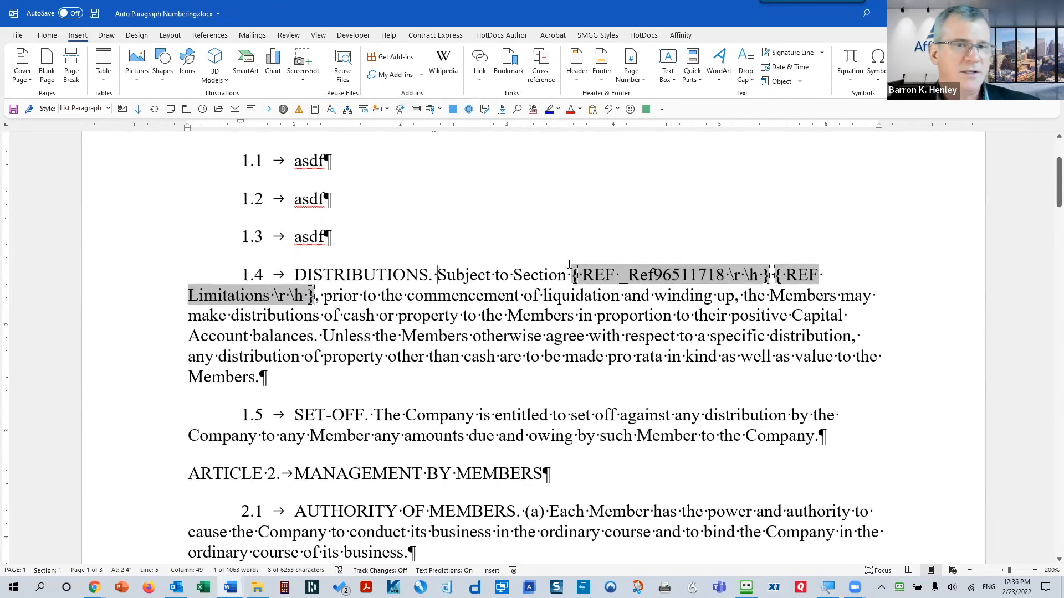
{"action": "key", "text": "ctrl+a"}
{"action": "key", "text": "F9"}
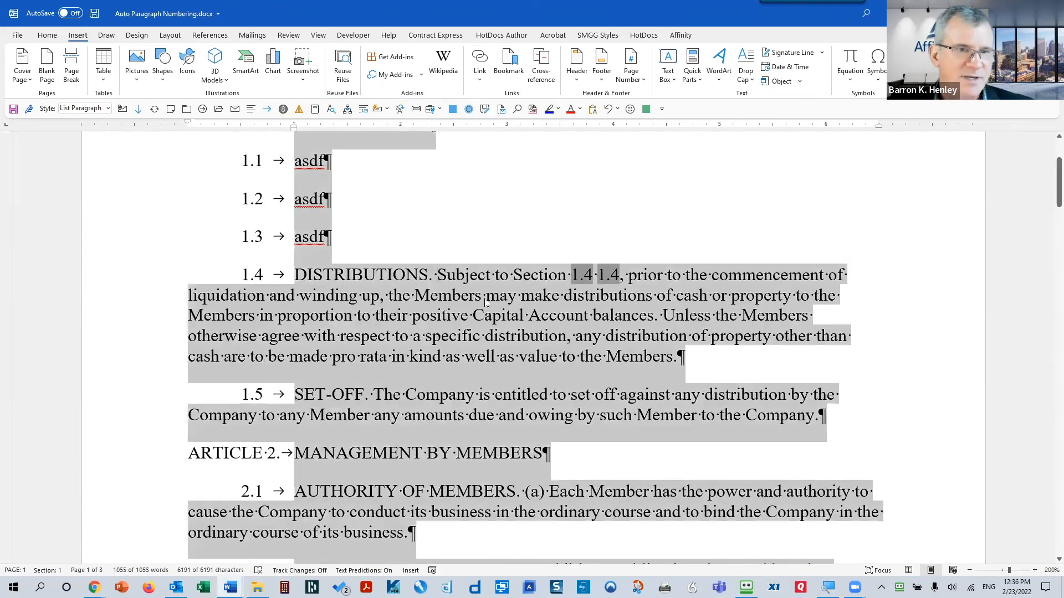
{"action": "key", "text": "ctrl+z"}
{"action": "left_click", "coordinate": [348, 275]}
{"action": "scroll", "coordinate": [545, 311], "scroll_direction": "down", "scroll_amount": 3}
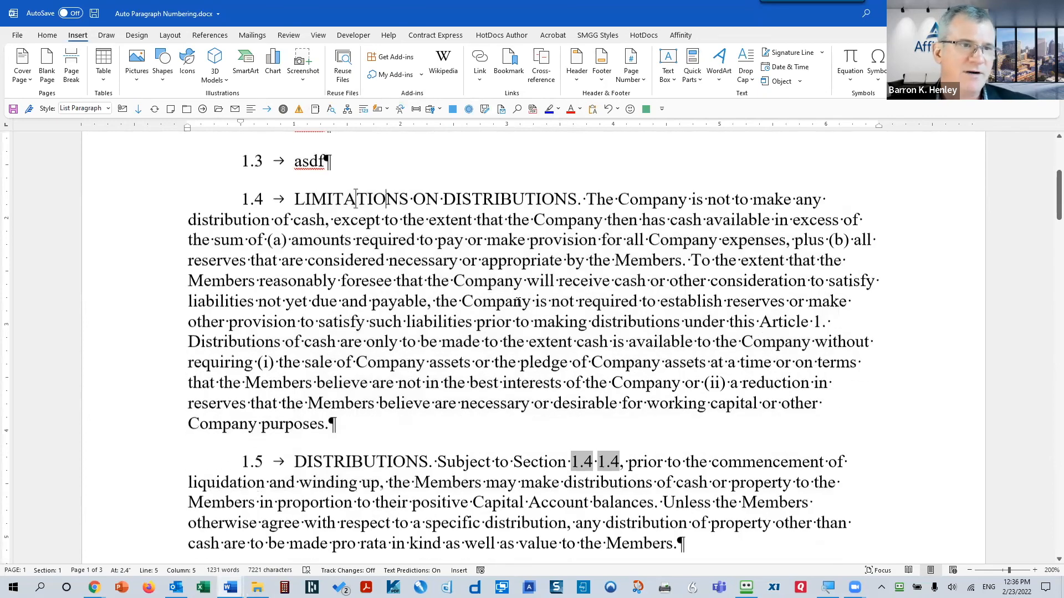
{"action": "scroll", "coordinate": [546, 311], "scroll_direction": "up", "scroll_amount": 2}
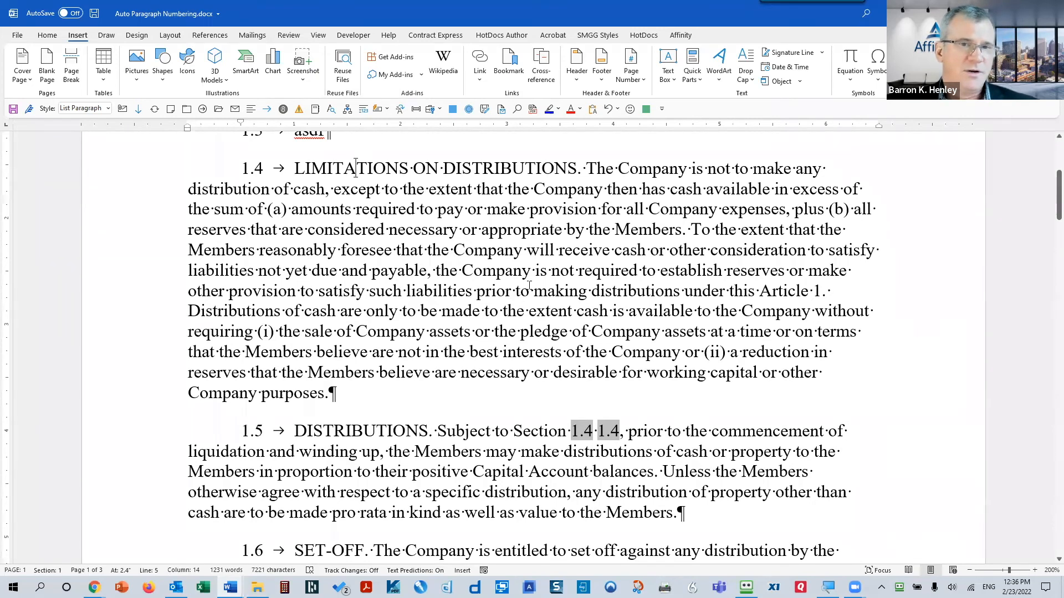
{"action": "scroll", "coordinate": [534, 299], "scroll_direction": "down", "scroll_amount": 1}
{"action": "scroll", "coordinate": [534, 301], "scroll_direction": "down", "scroll_amount": 3}
{"action": "scroll", "coordinate": [537, 296], "scroll_direction": "up", "scroll_amount": 4}
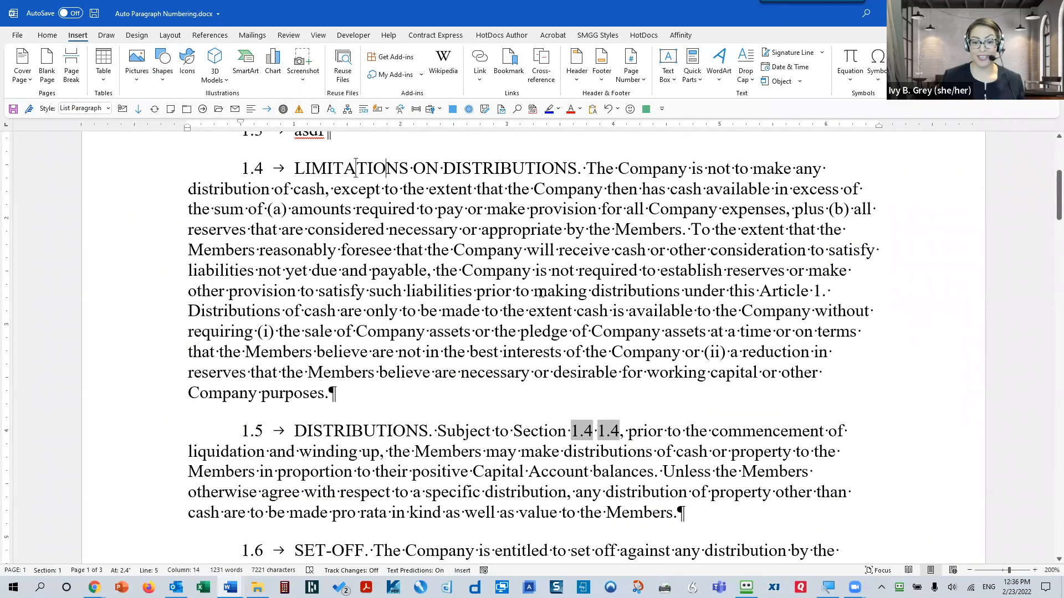
{"action": "scroll", "coordinate": [541, 293], "scroll_direction": "up", "scroll_amount": 4}
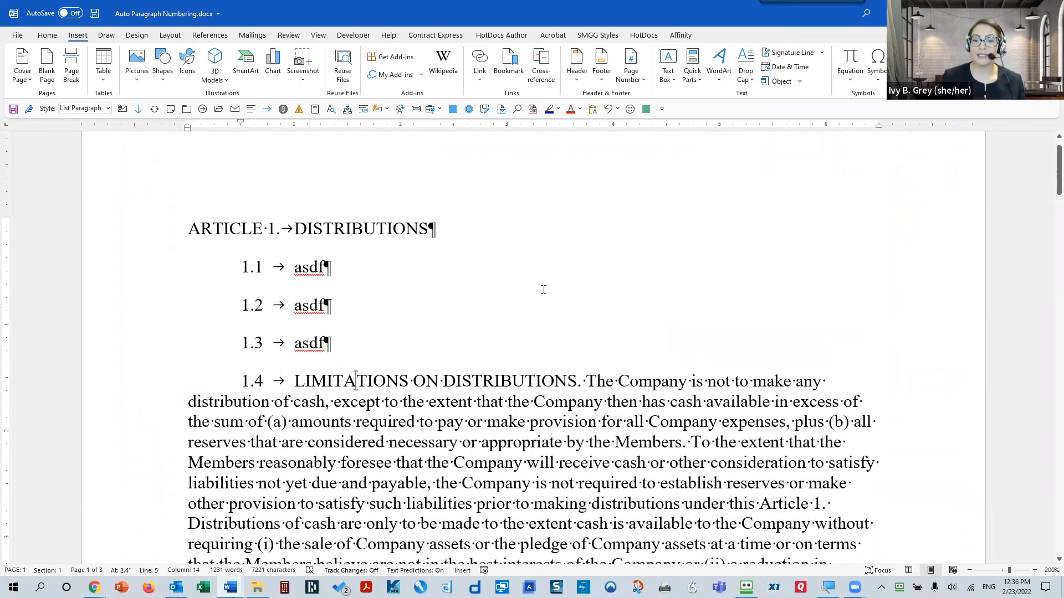
{"action": "scroll", "coordinate": [543, 290], "scroll_direction": "down", "scroll_amount": 2}
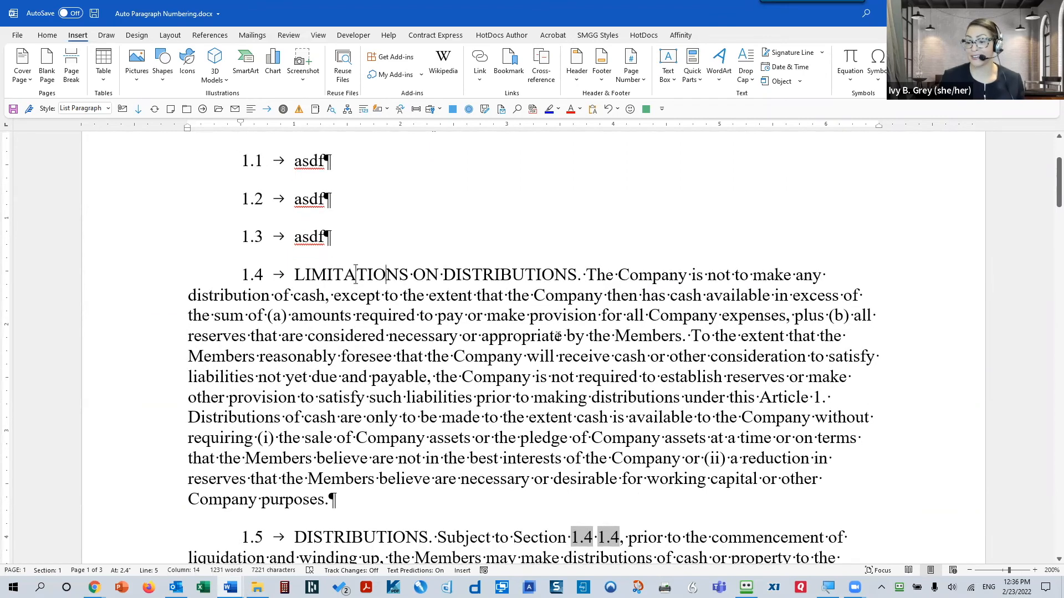
- Reassign the Limitations bookmark to span the whole heading LIMITATIONS ON DISTRIBUTIONS in section 1.4, excluding the period
{"action": "left_click", "coordinate": [292, 278]}
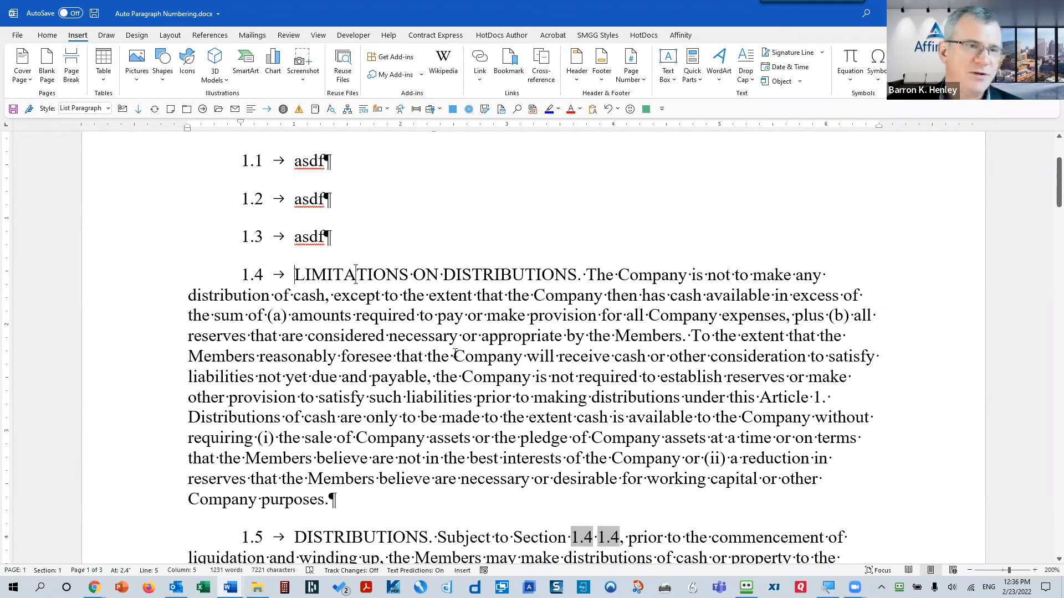
{"action": "left_click", "coordinate": [576, 275], "text": "shift"}
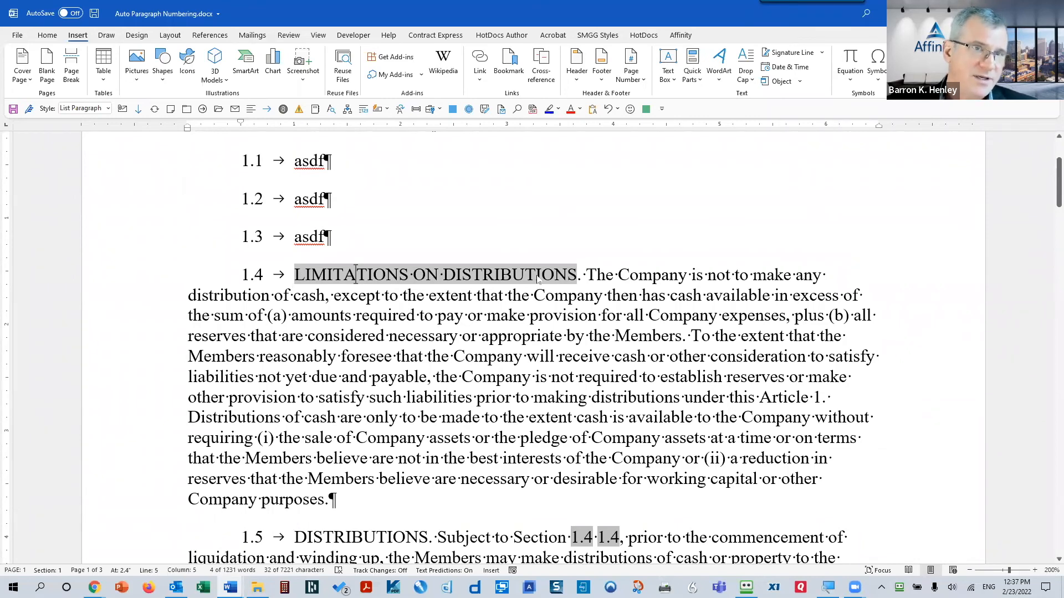
{"action": "left_click", "coordinate": [508, 63]}
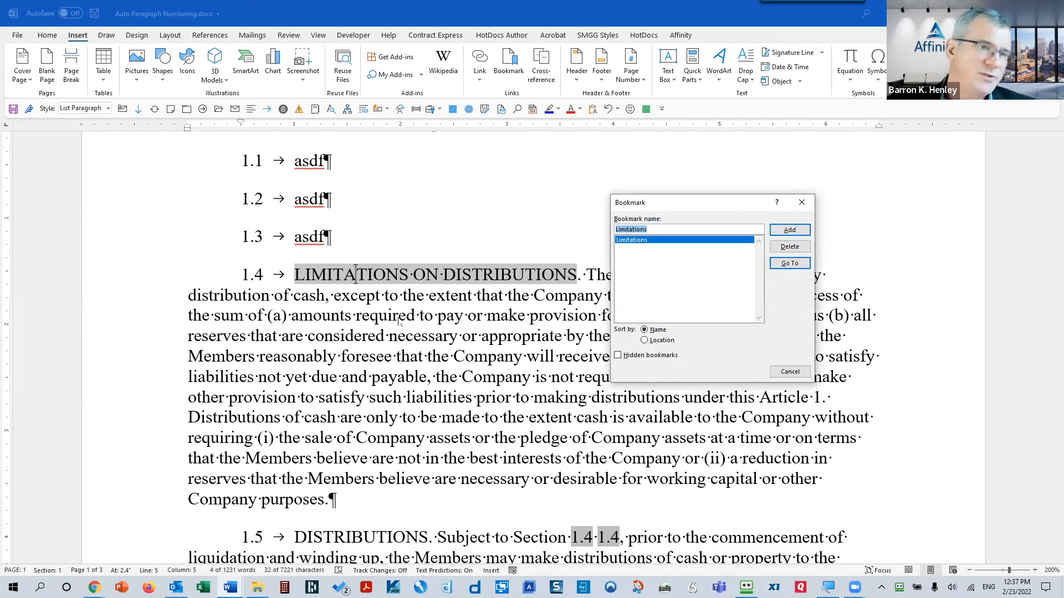
{"action": "left_click", "coordinate": [789, 230]}
{"action": "key", "text": "Right"}
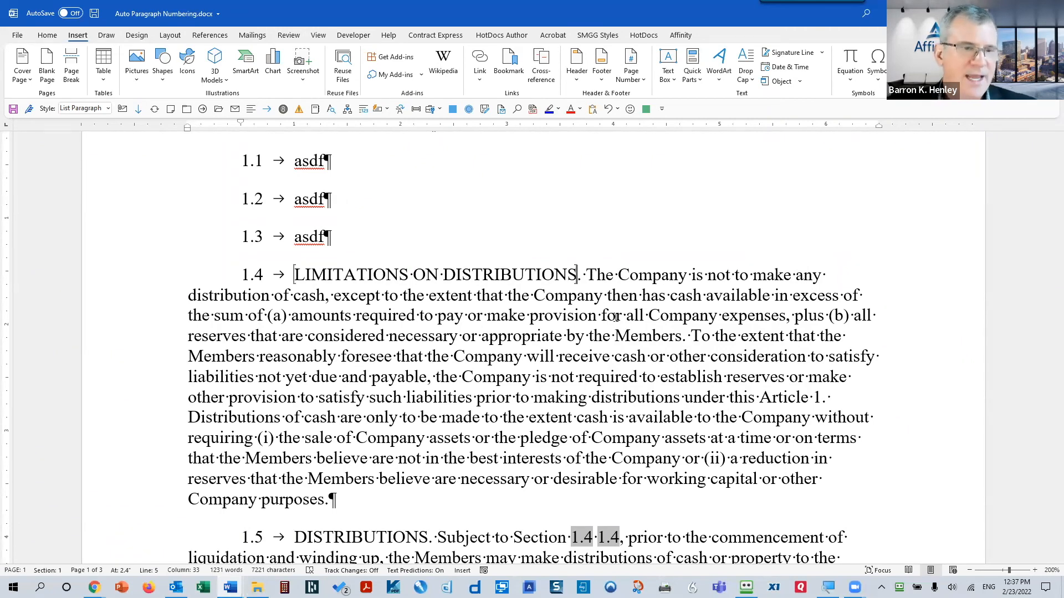
- Add a space after the second 1.4 reference in section 1.5 and insert a hyperlinked Bookmark text cross-reference to Limitations there
{"action": "scroll", "coordinate": [604, 493], "scroll_direction": "down", "scroll_amount": 2}
{"action": "left_click", "coordinate": [621, 432]}
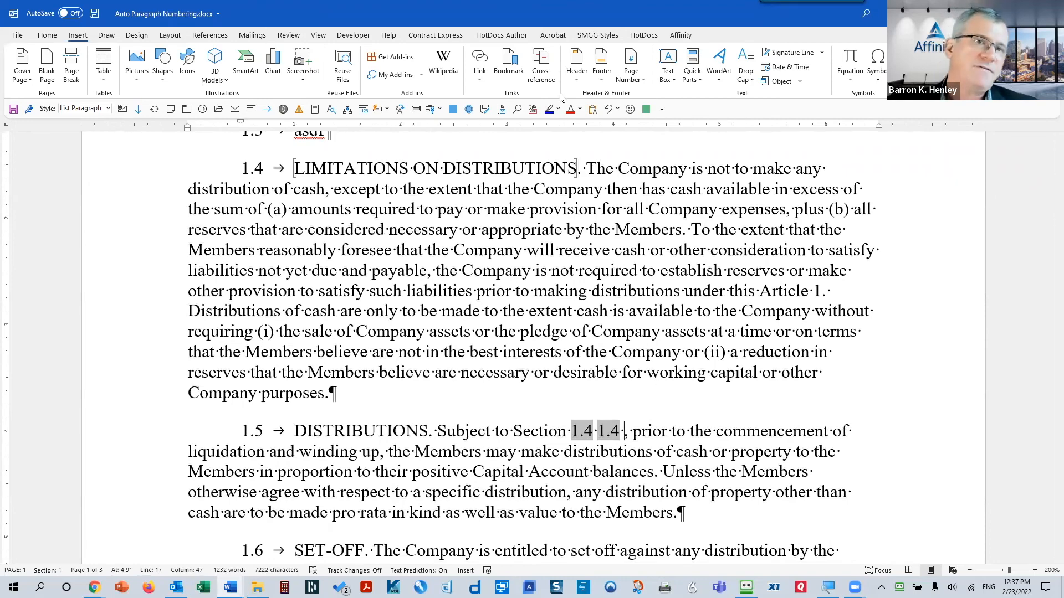
{"action": "left_click", "coordinate": [542, 70]}
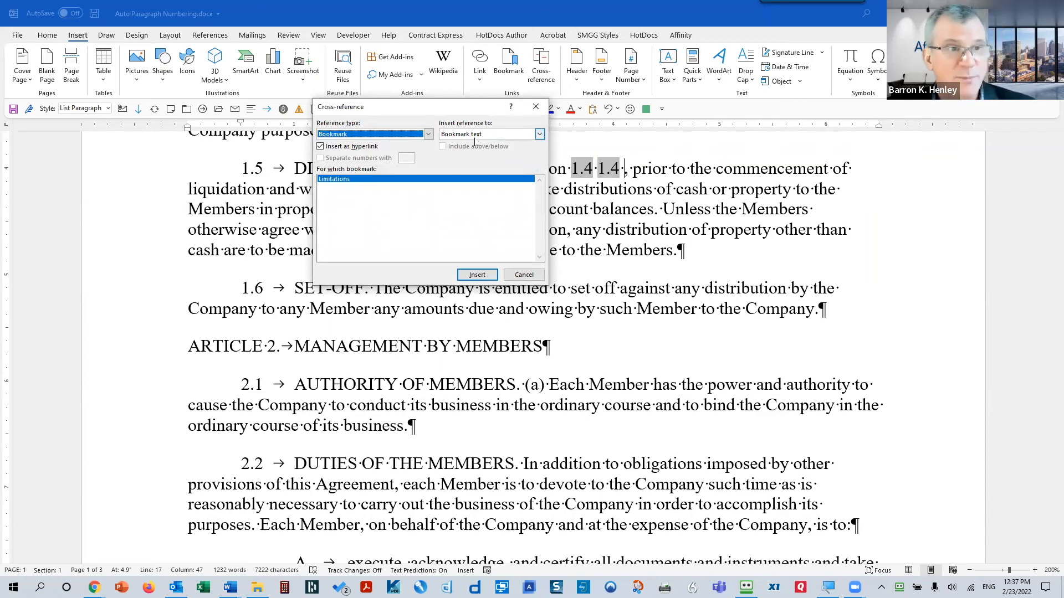
{"action": "left_click", "coordinate": [483, 275]}
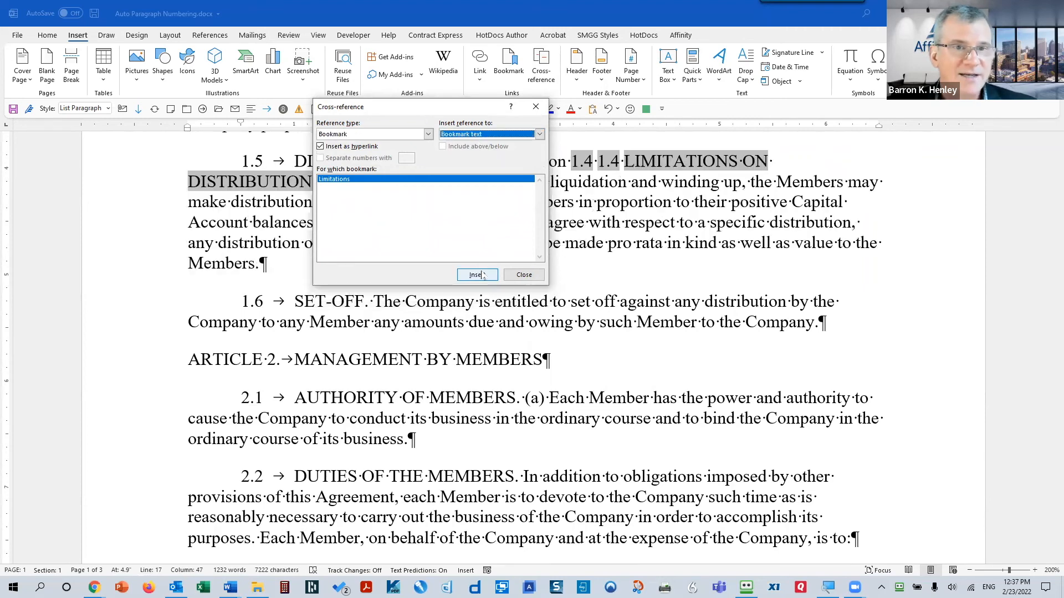
{"action": "left_click", "coordinate": [532, 275]}
{"action": "scroll", "coordinate": [640, 297], "scroll_direction": "up", "scroll_amount": 3}
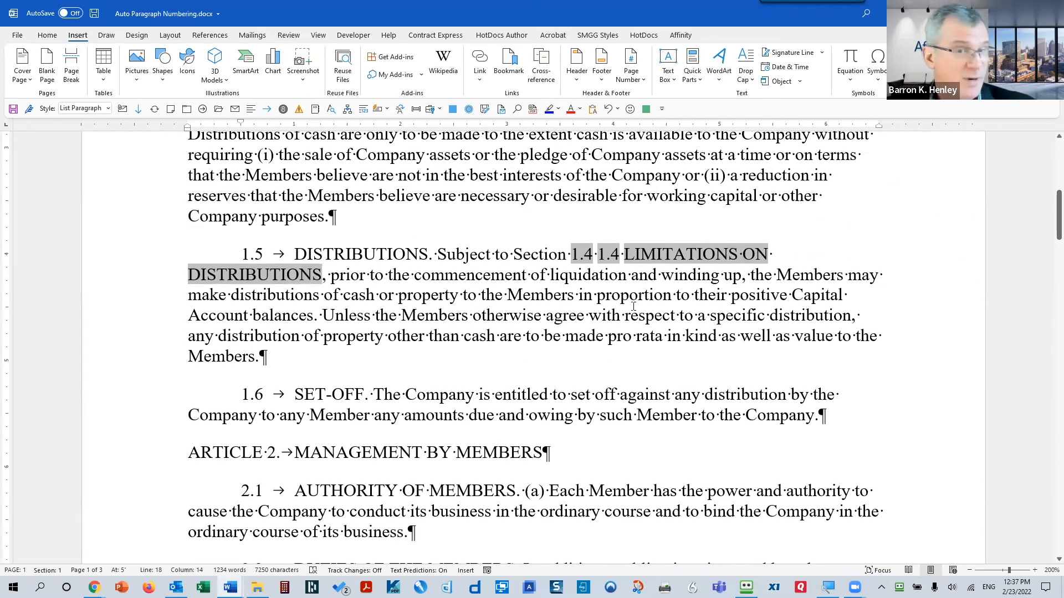
- Highlight the letters MITATI inside the new bookmark text cross-reference in section 1.5, and clear the selection
{"action": "left_click", "coordinate": [641, 256]}
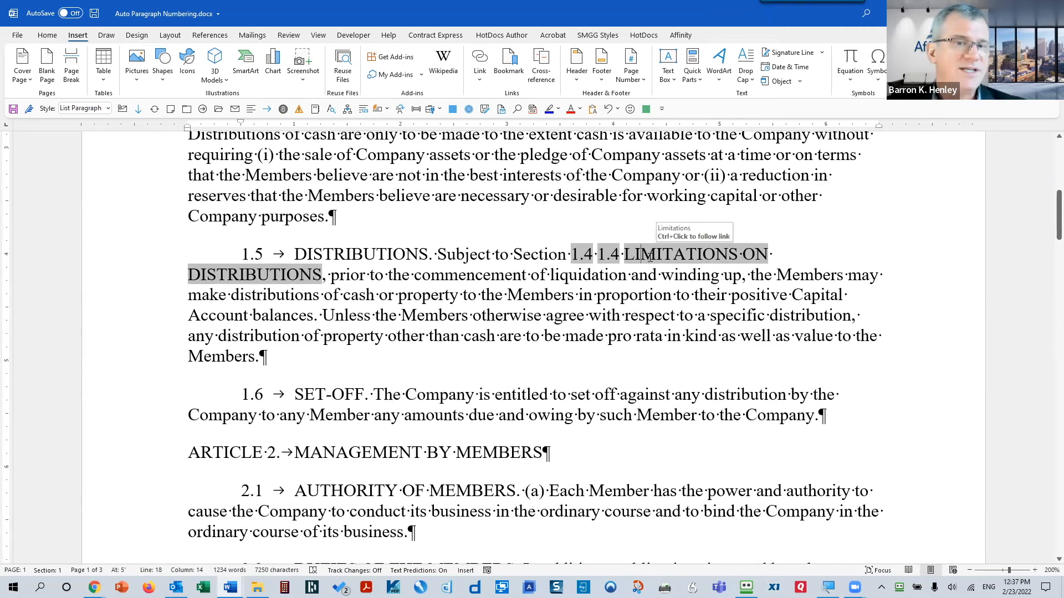
{"action": "key", "text": "shift+Right"}
{"action": "key", "text": "shift+Right"}
{"action": "key", "text": "shift+Right"}
{"action": "key", "text": "shift+Right"}
{"action": "key", "text": "shift+Right"}
{"action": "key", "text": "shift+Right"}
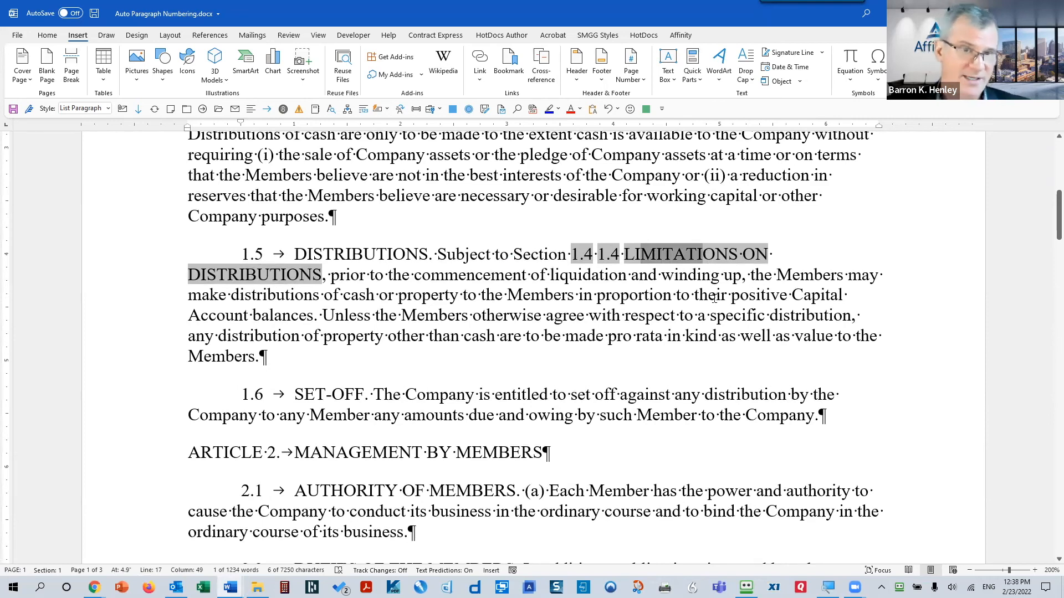
{"action": "left_click", "coordinate": [677, 264]}
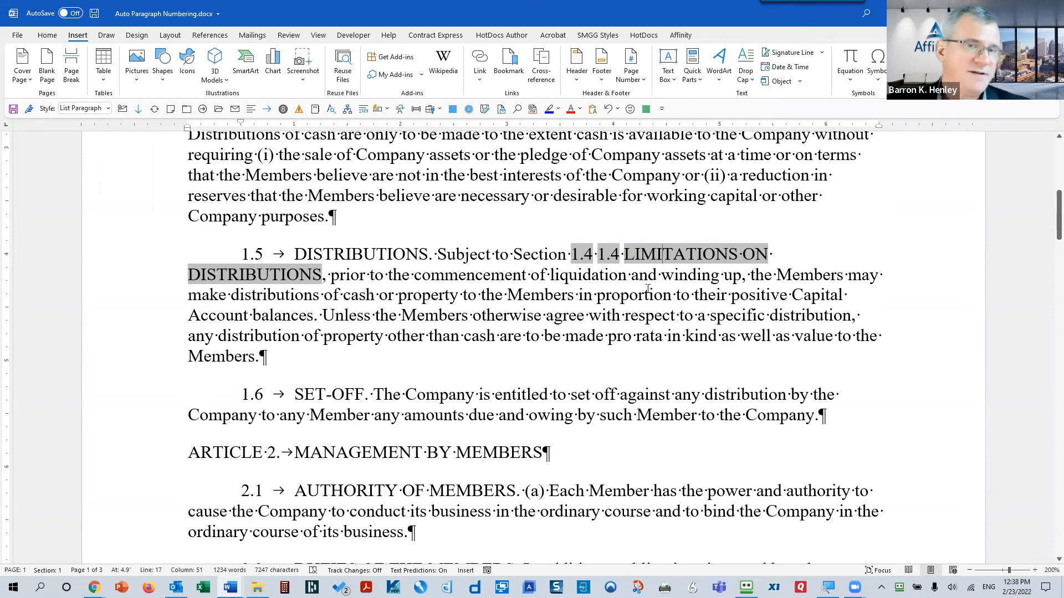
- Delete the first of the two 1.4 references in section 1.5 together with the extra space after it
{"action": "left_click", "coordinate": [332, 276]}
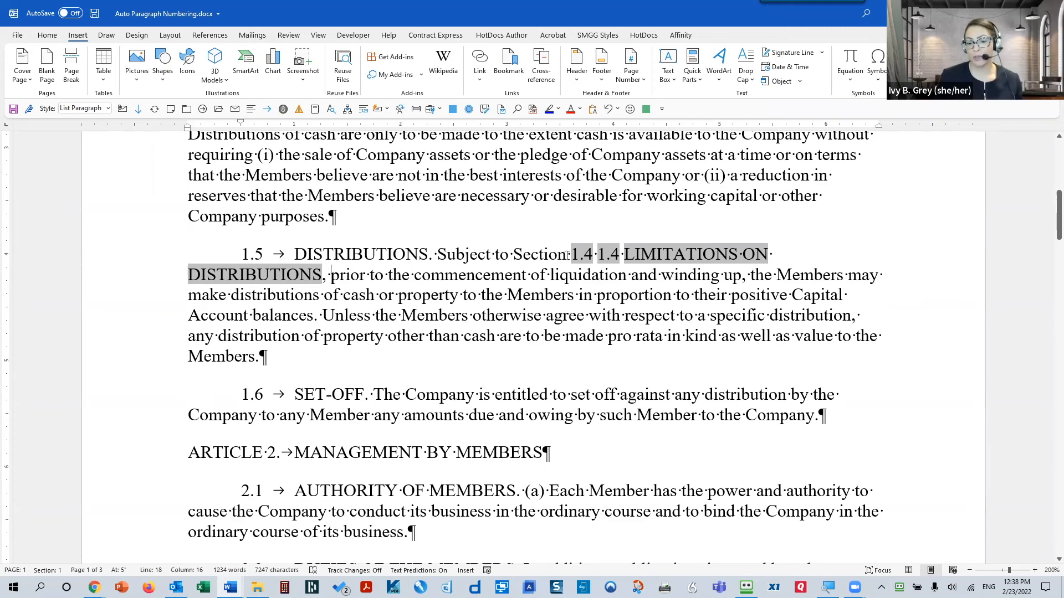
{"action": "left_click_drag", "start_coordinate": [569, 255], "coordinate": [593, 255]}
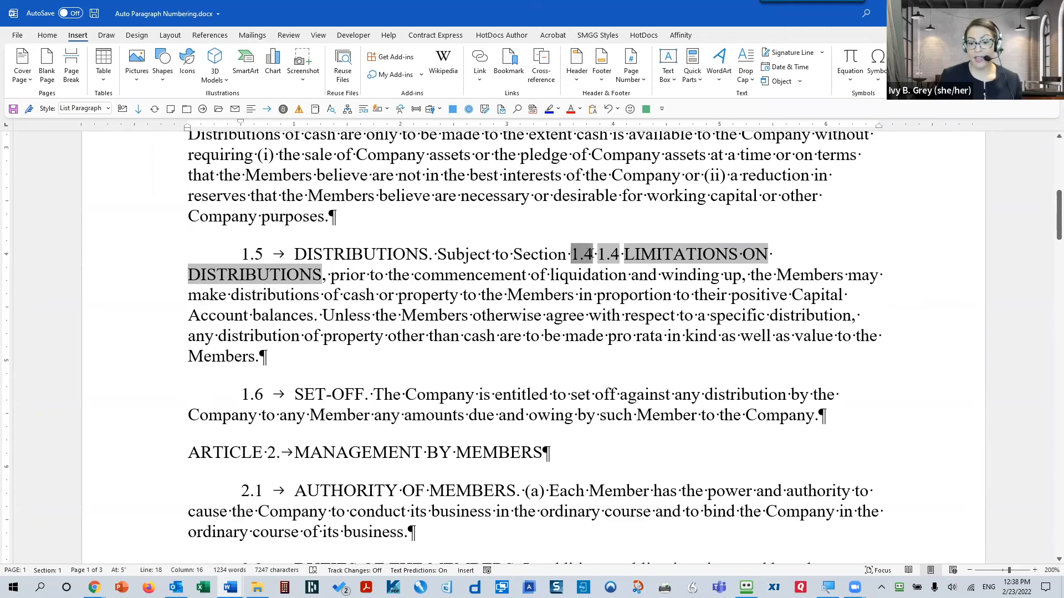
{"action": "key", "text": "Delete"}
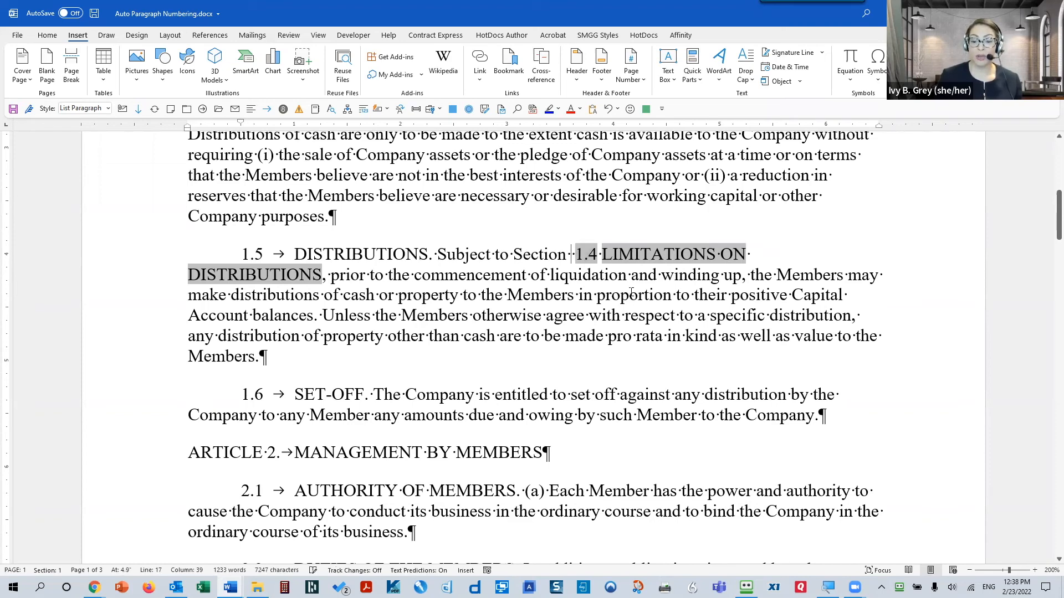
{"action": "key", "text": "Delete"}
- Add the text "(on page __ above/below)" after the LIMITATIONS ON DISTRIBUTIONS reference in section 1.5, before the comma
{"action": "key", "text": "Down"}
{"action": "key", "text": "Left"}
{"action": "key", "text": "Left"}
{"action": "key", "text": "ctrl+Left"}
{"action": "key", "text": "ctrl+Left"}
{"action": "key", "text": "ctrl+Left"}
{"action": "key", "text": "ctrl+Left"}
{"action": "key", "text": "ctrl+Left"}
{"action": "key", "text": "ctrl+Left"}
{"action": "key", "text": "ctrl+Left"}
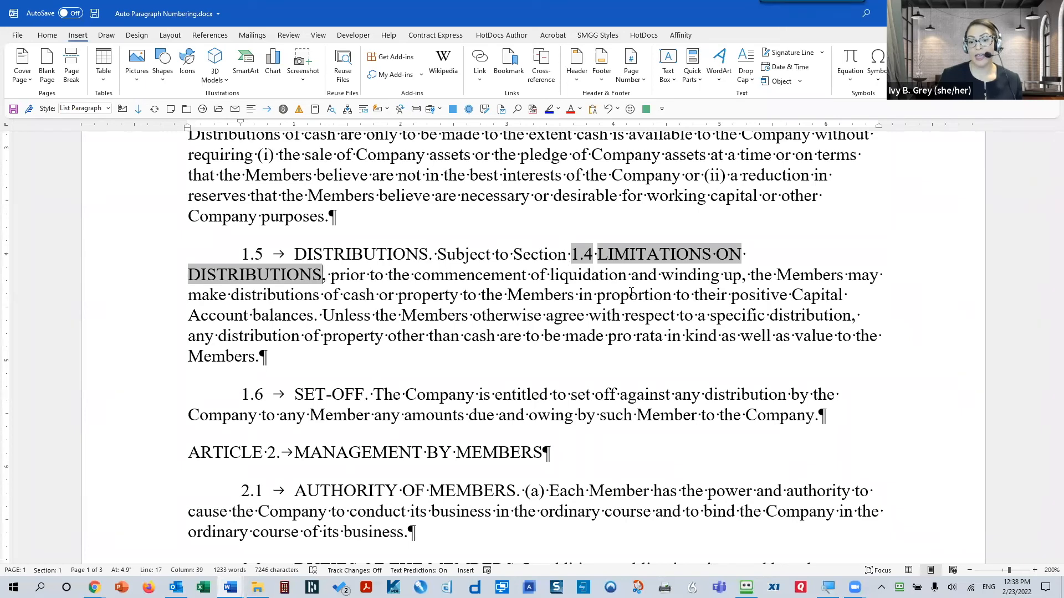
{"action": "type", "text": "(on page "}
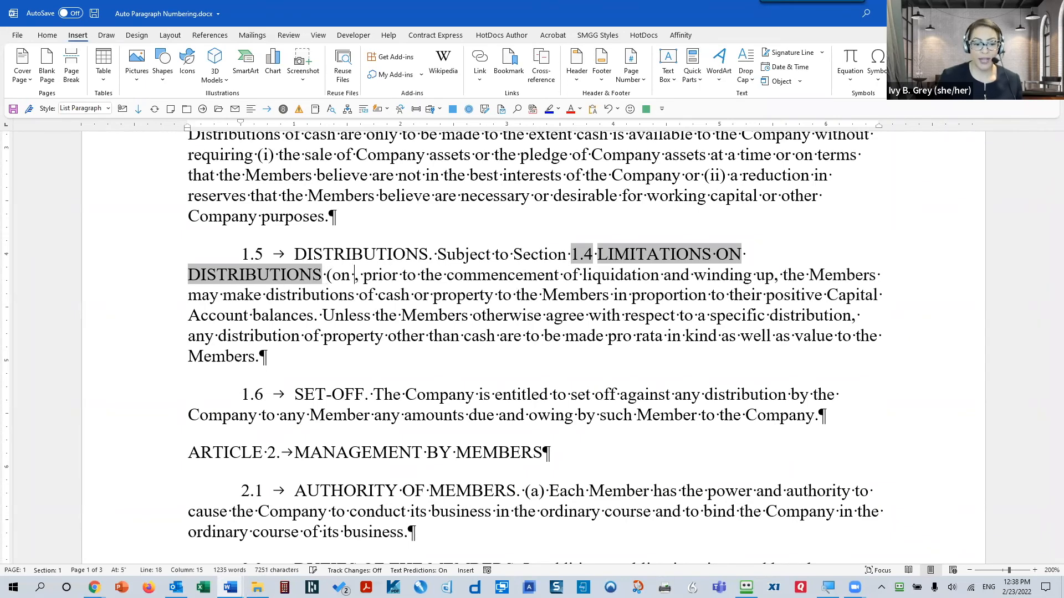
{"action": "type", "text": "__ above"}
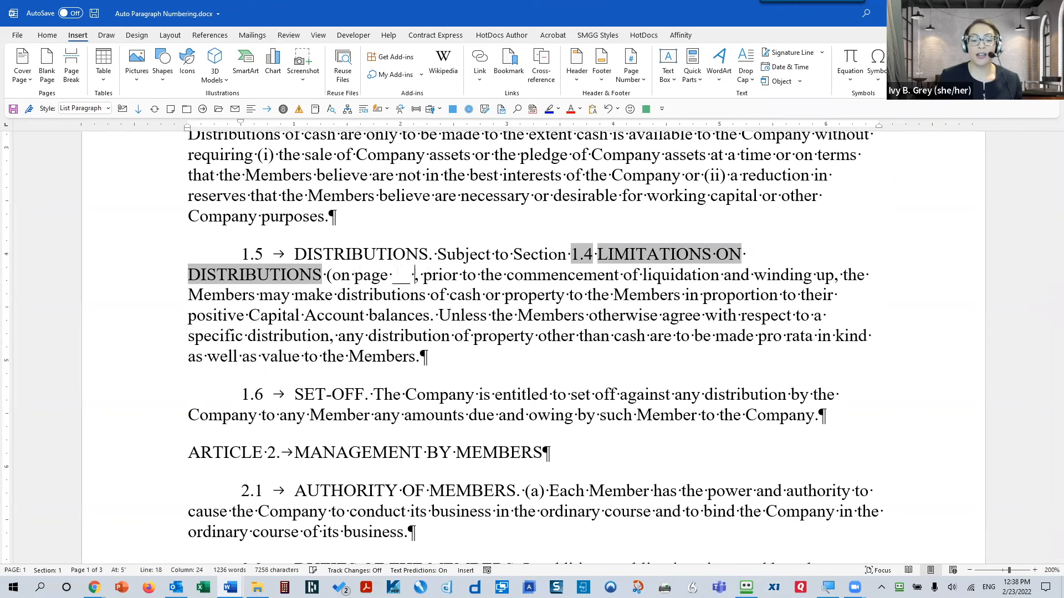
{"action": "type", "text": "/b"}
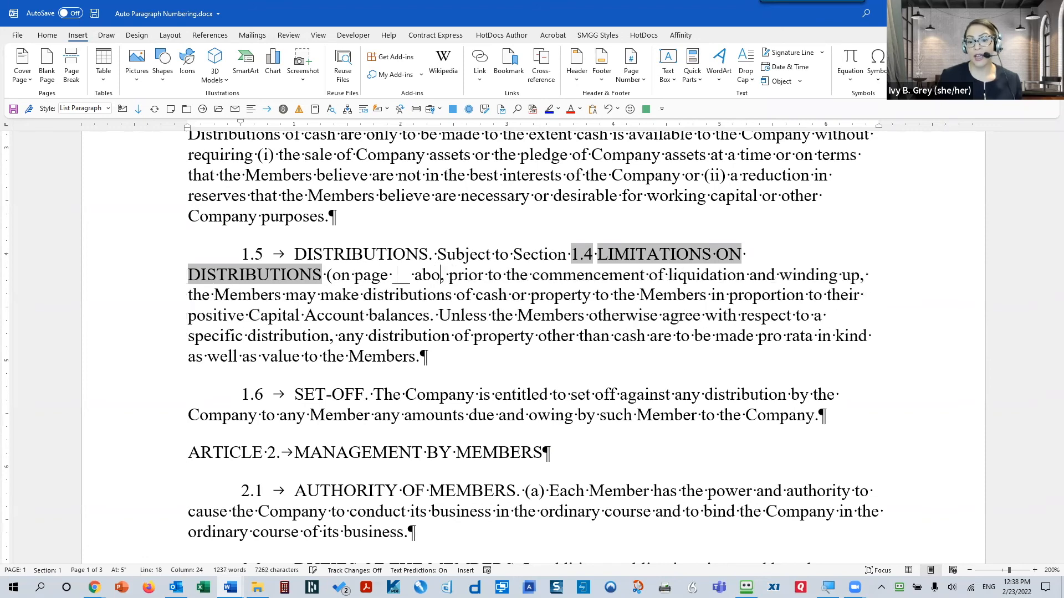
{"action": "type", "text": "elow)"}
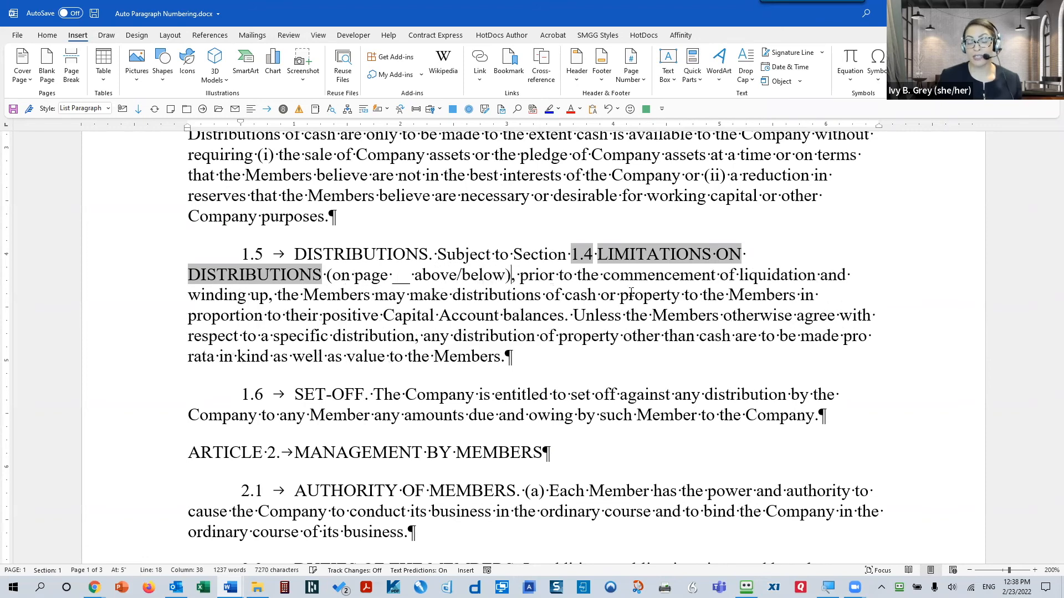
- Replace the blank after "on page" with a hyperlinked Page number cross-reference to the Limitations bookmark
{"action": "left_click_drag", "start_coordinate": [392, 275], "coordinate": [411, 276]}
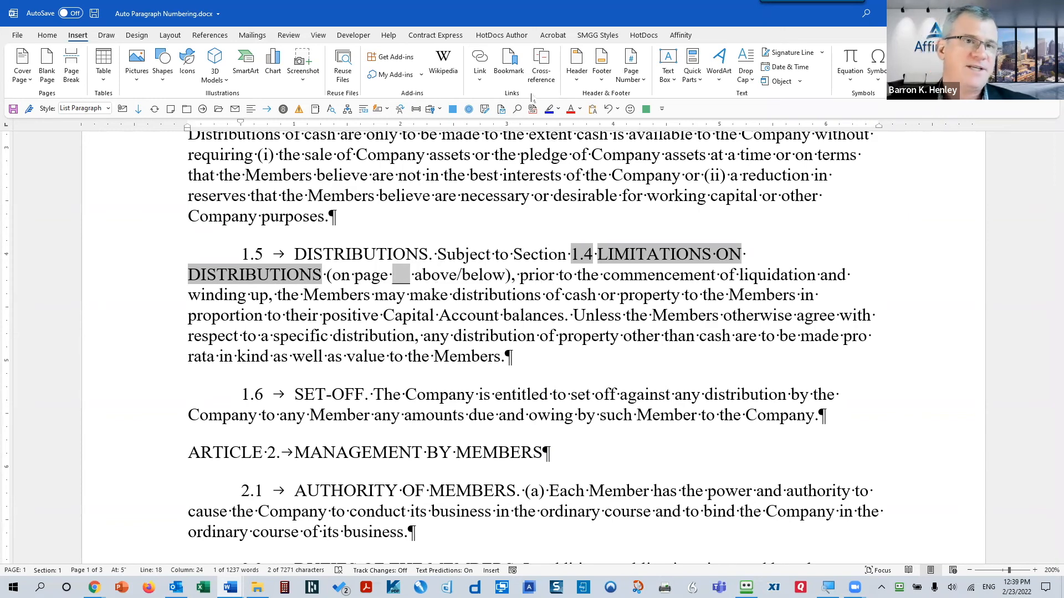
{"action": "left_click", "coordinate": [541, 71]}
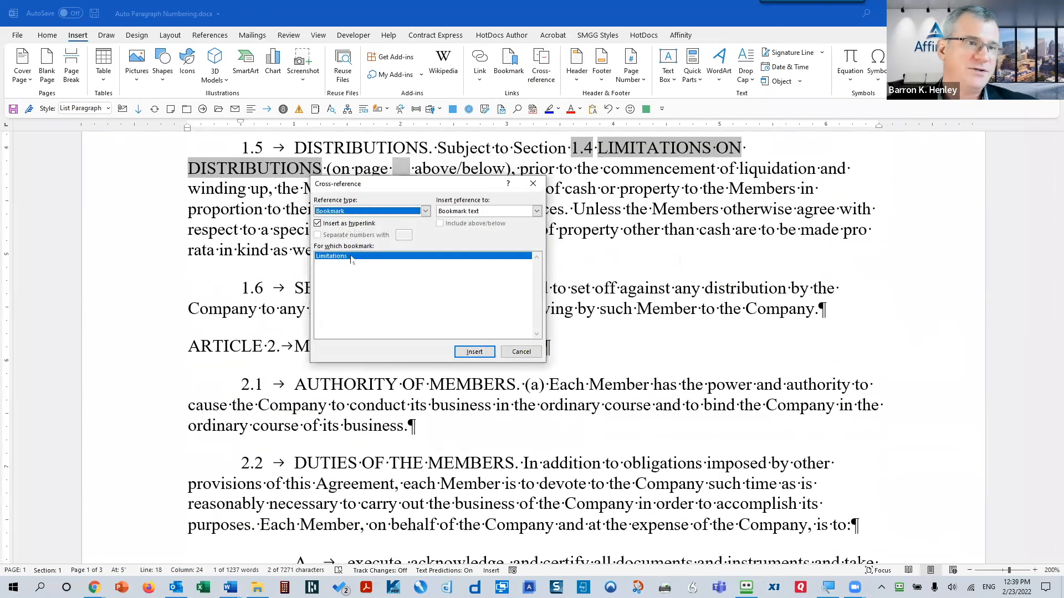
{"action": "left_click", "coordinate": [489, 212]}
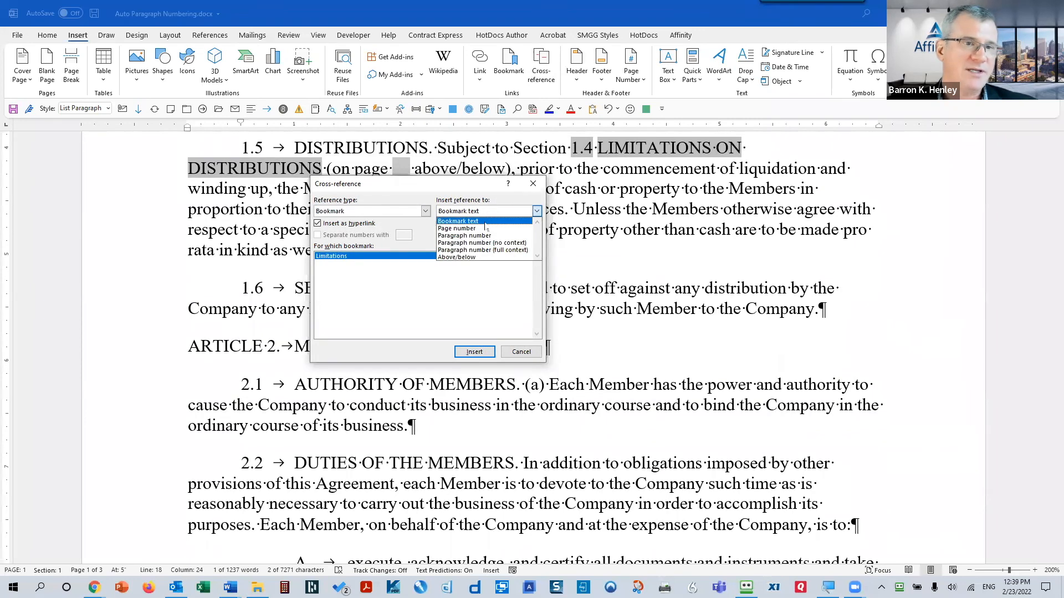
{"action": "left_click", "coordinate": [483, 229]}
{"action": "key", "text": "Return"}
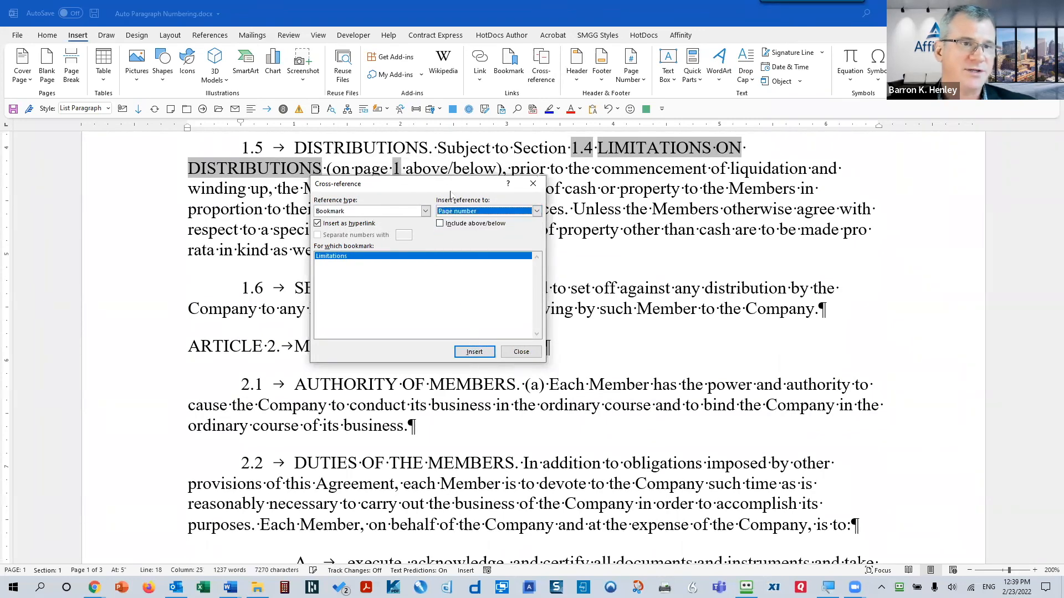
- Replace the words "above/below" in section 1.5 with an Above/below cross-reference to the Limitations bookmark, and close the cross-reference dialog
{"action": "left_click", "coordinate": [405, 168]}
{"action": "left_click_drag", "start_coordinate": [423, 167], "coordinate": [497, 167]}
{"action": "left_click", "coordinate": [509, 245]}
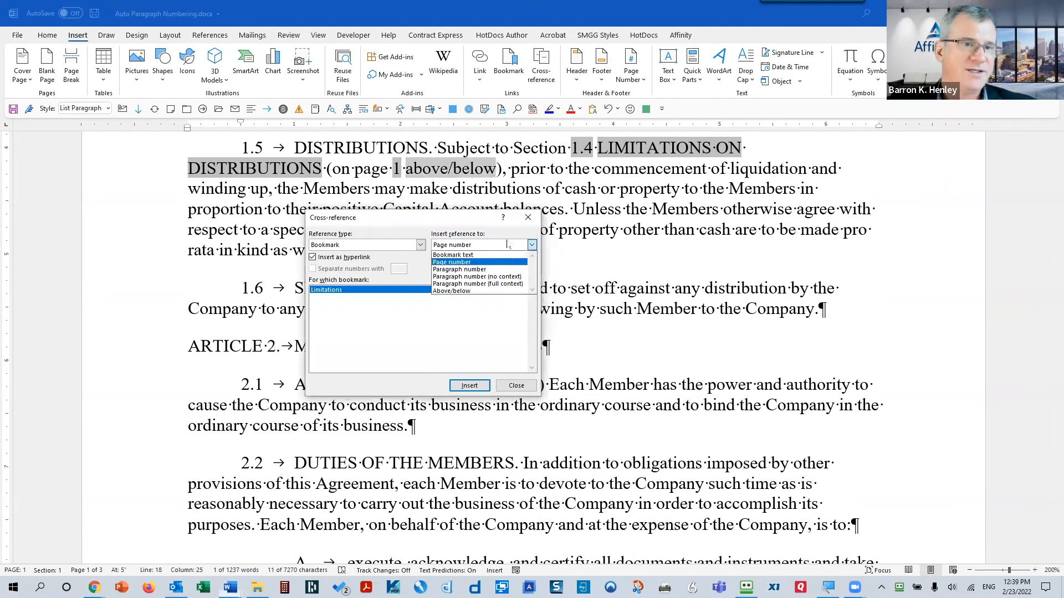
{"action": "left_click", "coordinate": [451, 291]}
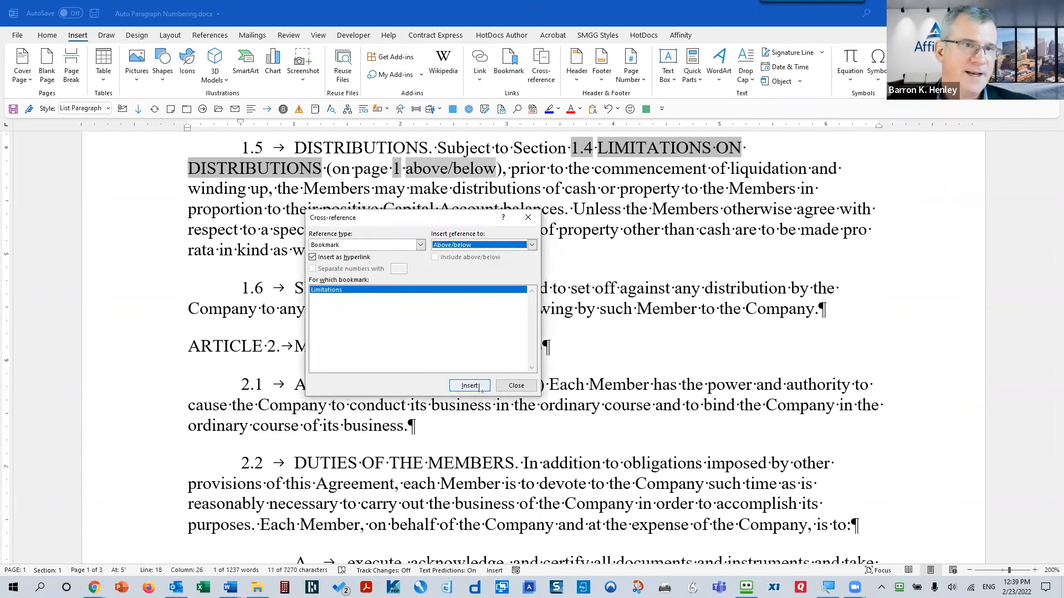
{"action": "left_click", "coordinate": [469, 387]}
{"action": "left_click", "coordinate": [516, 387]}
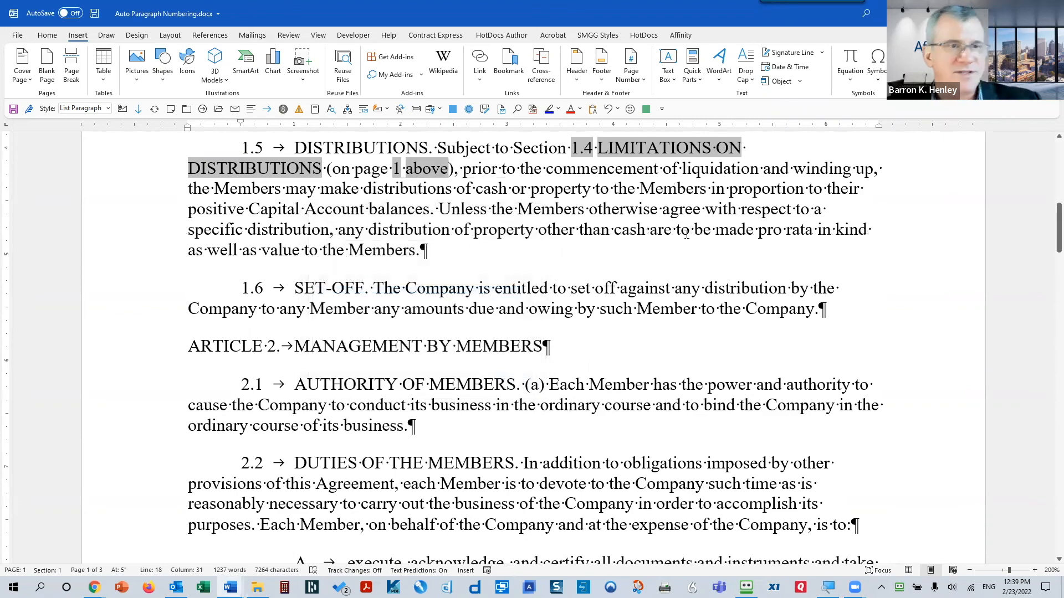
{"action": "scroll", "coordinate": [687, 234], "scroll_direction": "up", "scroll_amount": 2}
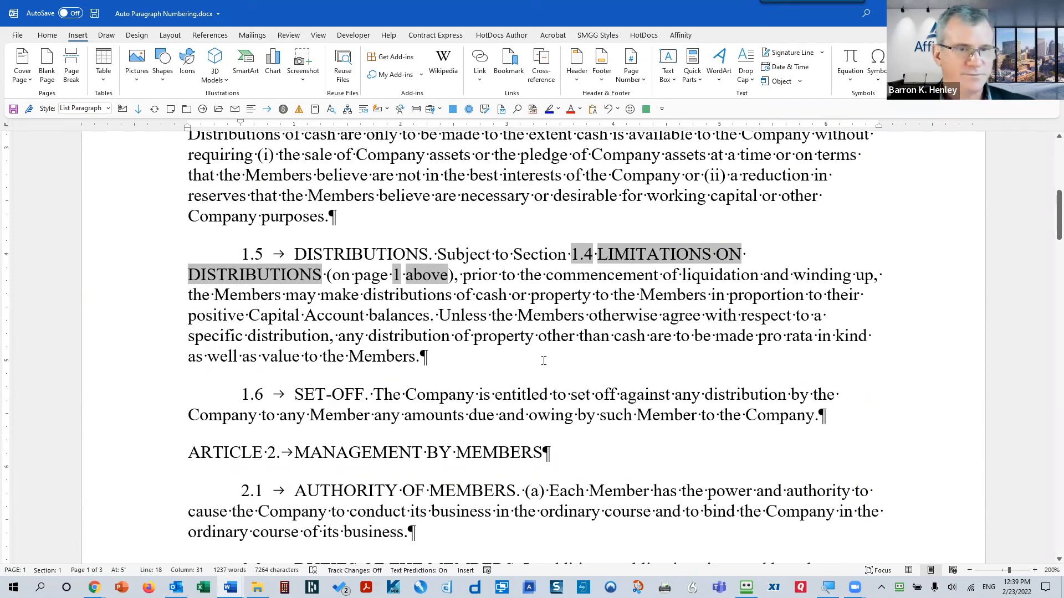
{"action": "left_click", "coordinate": [521, 295]}
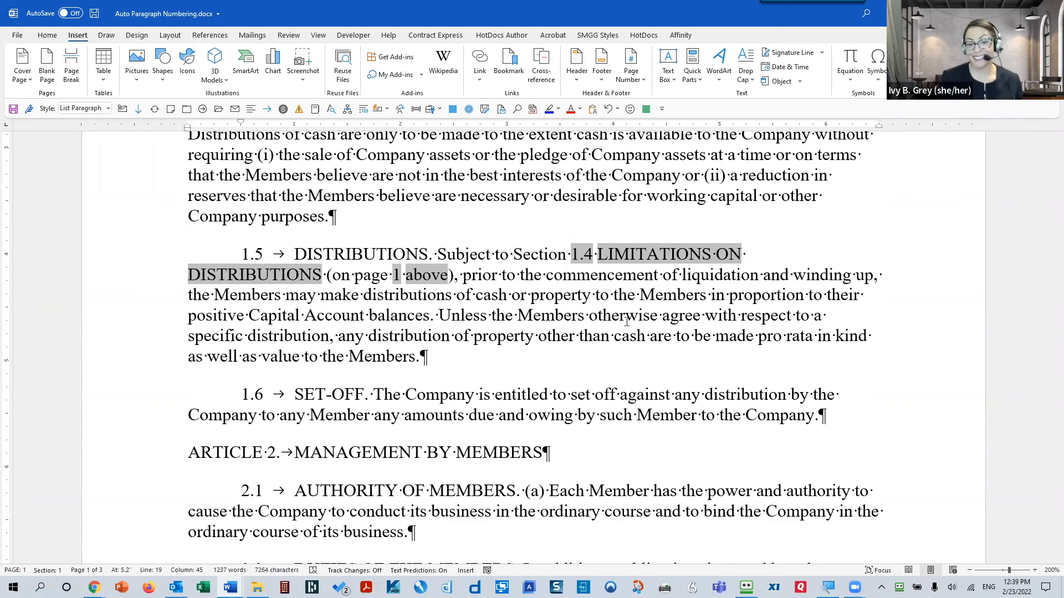
{"action": "scroll", "coordinate": [626, 317], "scroll_direction": "up", "scroll_amount": 5}
{"action": "scroll", "coordinate": [638, 310], "scroll_direction": "down", "scroll_amount": 1}
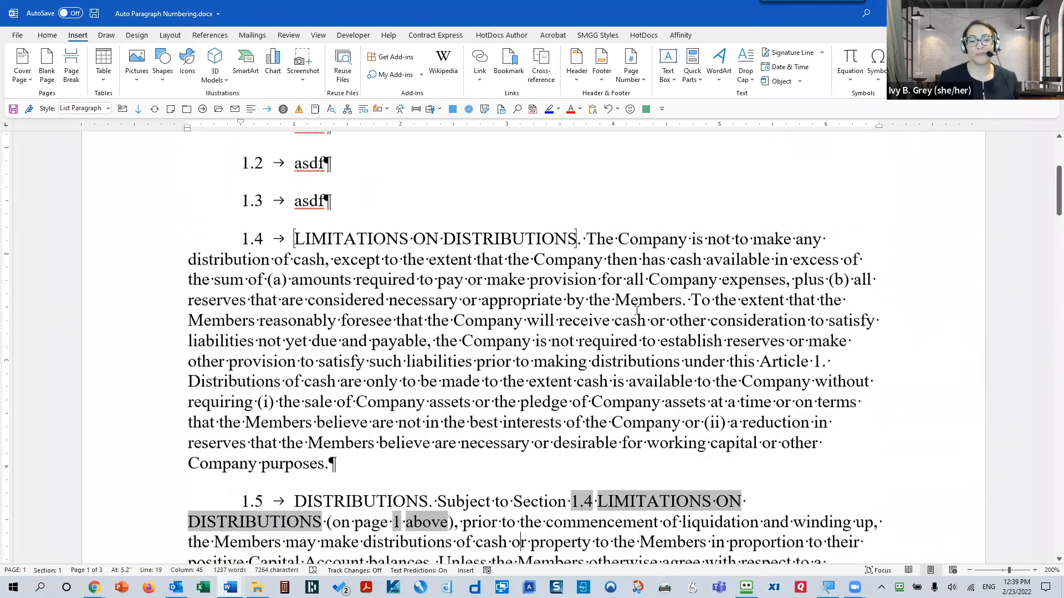
{"action": "scroll", "coordinate": [670, 318], "scroll_direction": "down", "scroll_amount": 1}
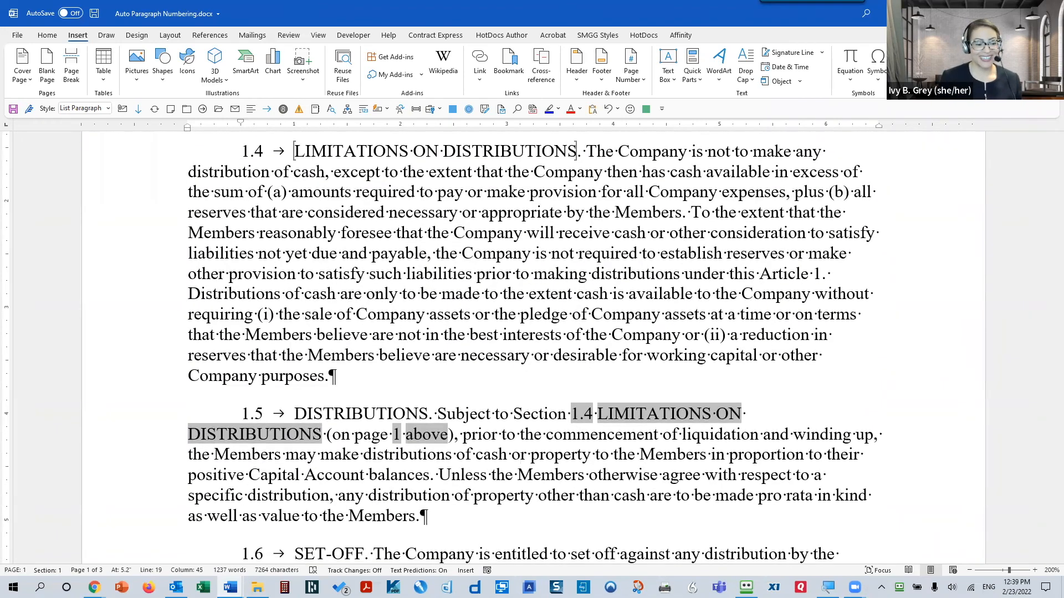